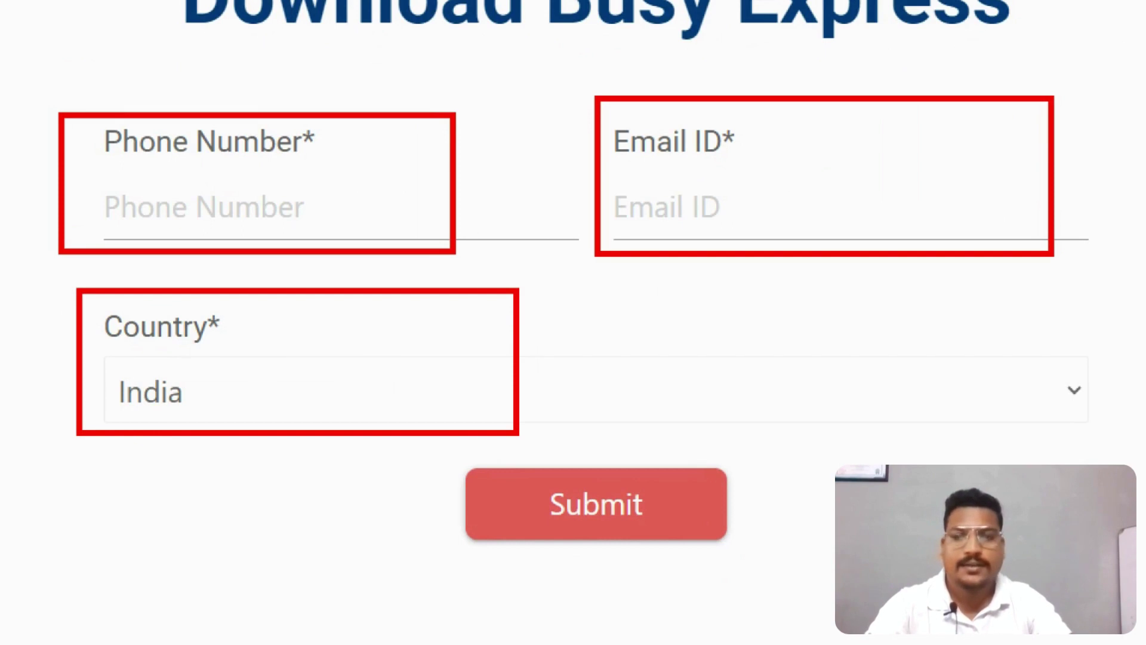
# Step: Submit the busy.in download form with the phone number and e-mail, then start the setup download
pyautogui.click(248, 219)
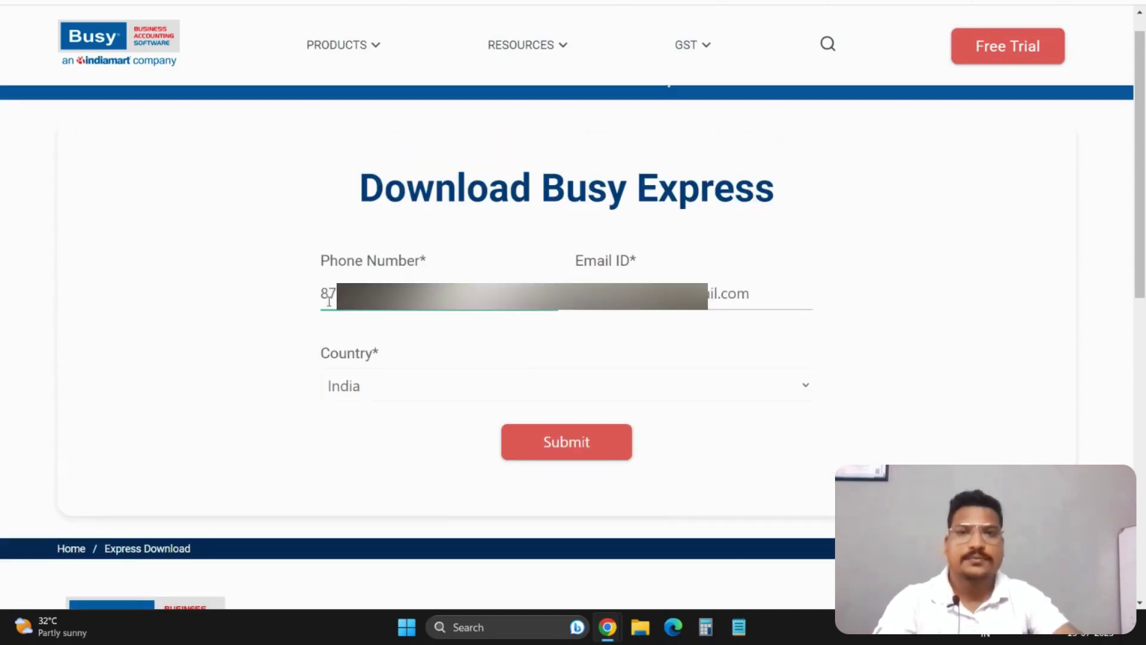
pyautogui.click(580, 445)
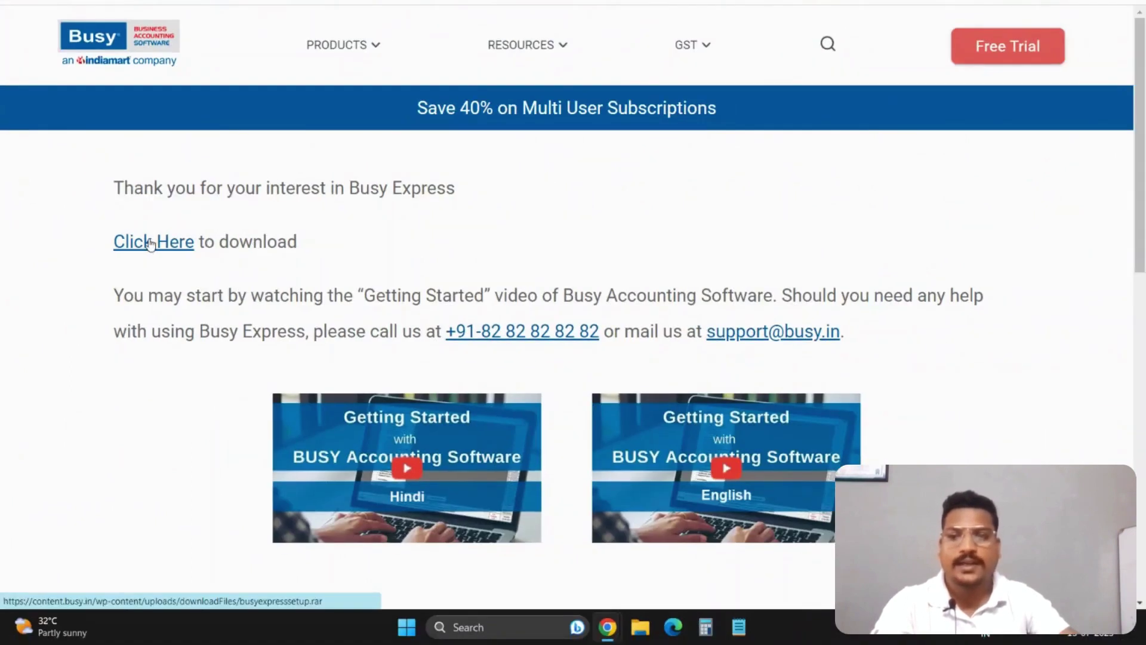
pyautogui.click(151, 243)
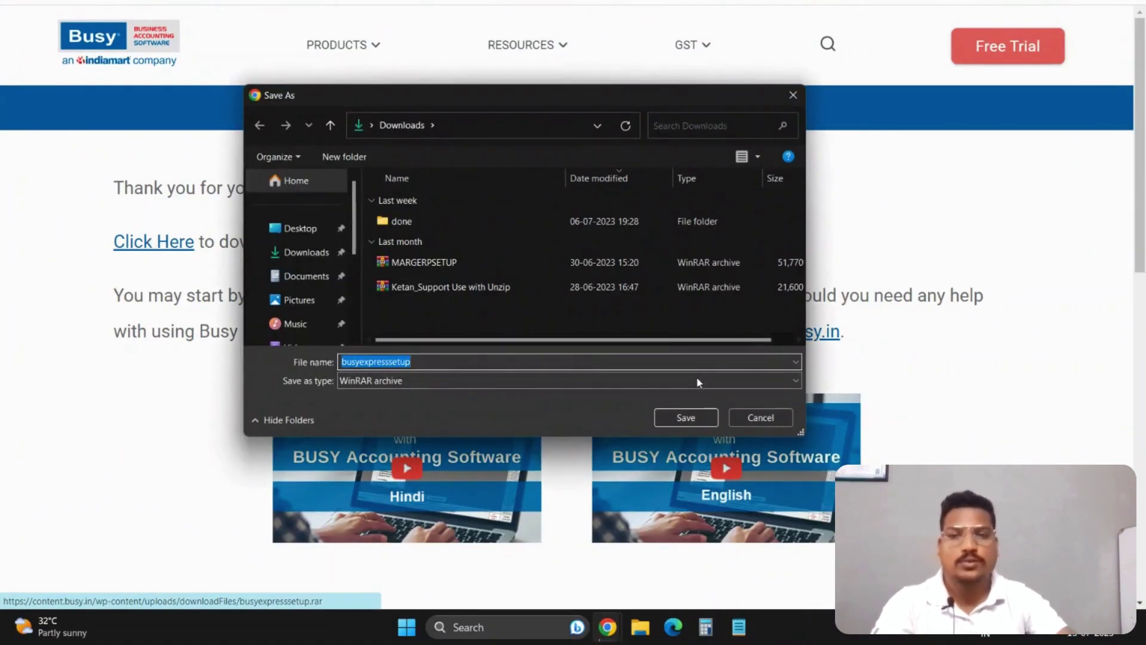
# Step: Save busyexpresssetup.rar to Downloads and view it in Chrome's downloads list
pyautogui.click(688, 420)
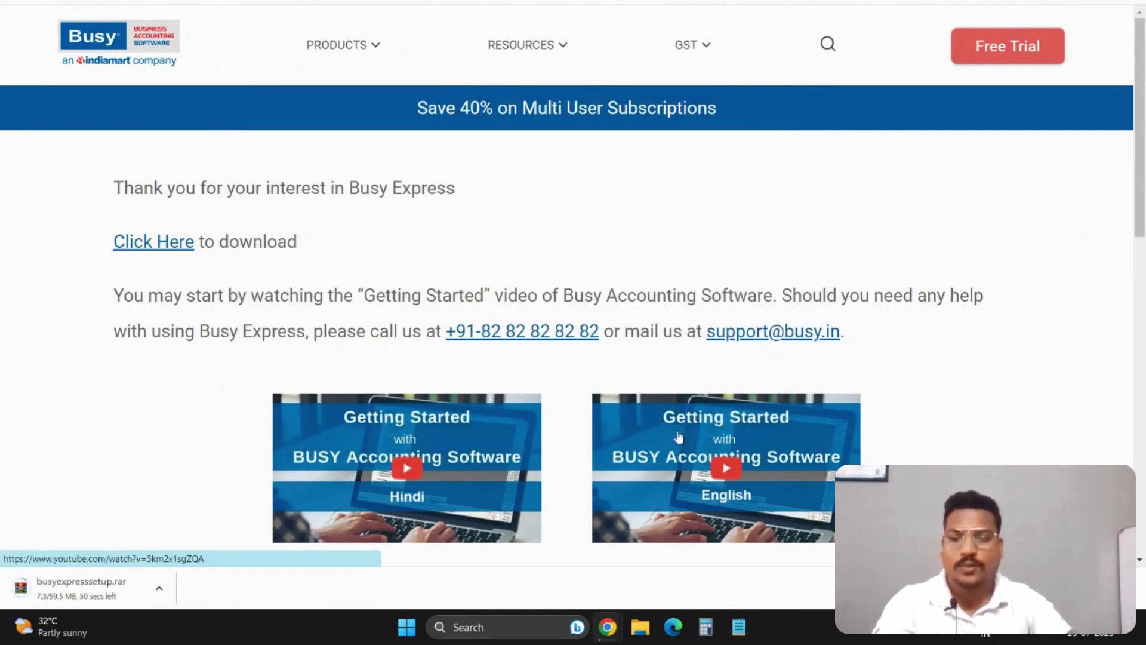
pyautogui.hotkey('ctrl', 'j')
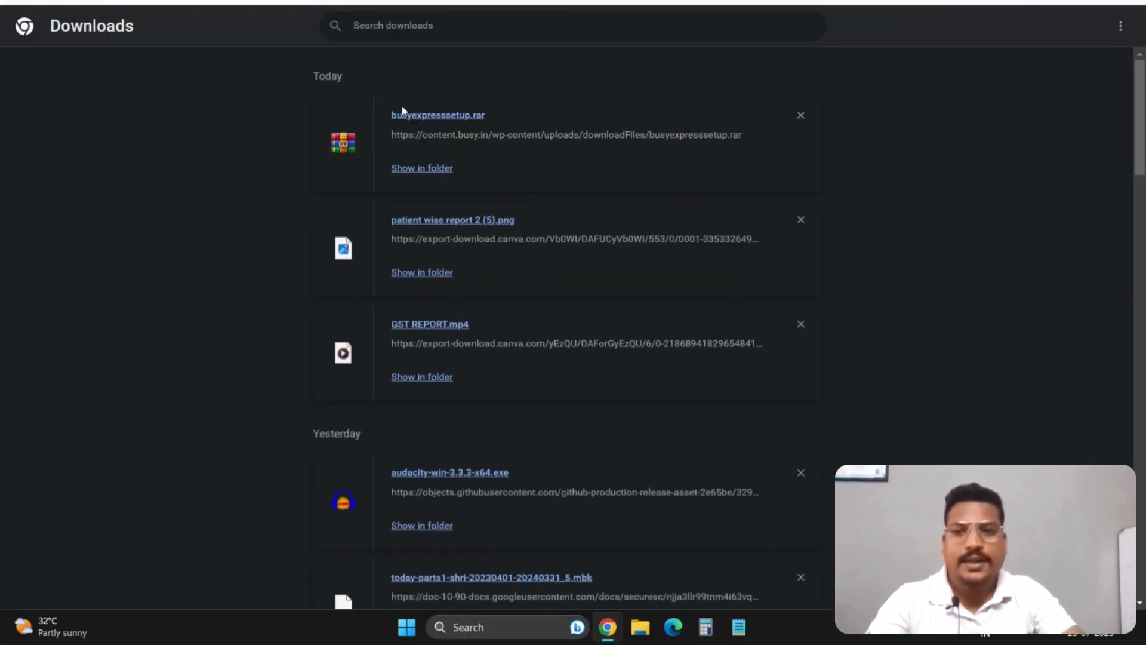
# Step: Open busyexpresssetup.rar in a maximized WinRAR and run busyexpresssetup.exe
pyautogui.click(427, 116)
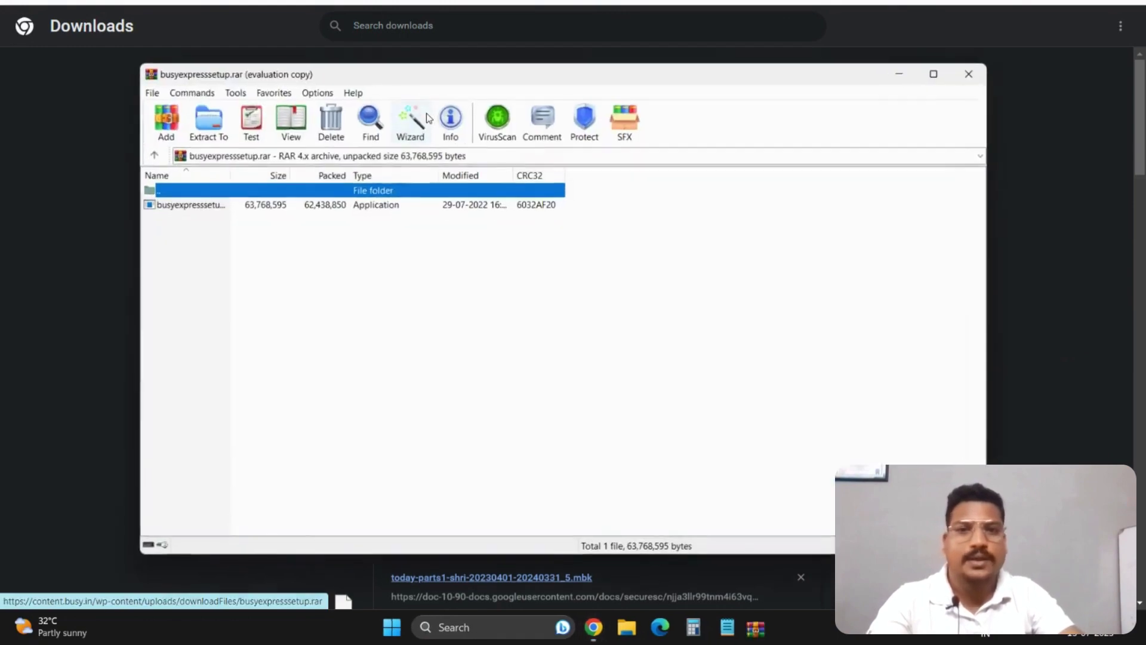
pyautogui.click(935, 74)
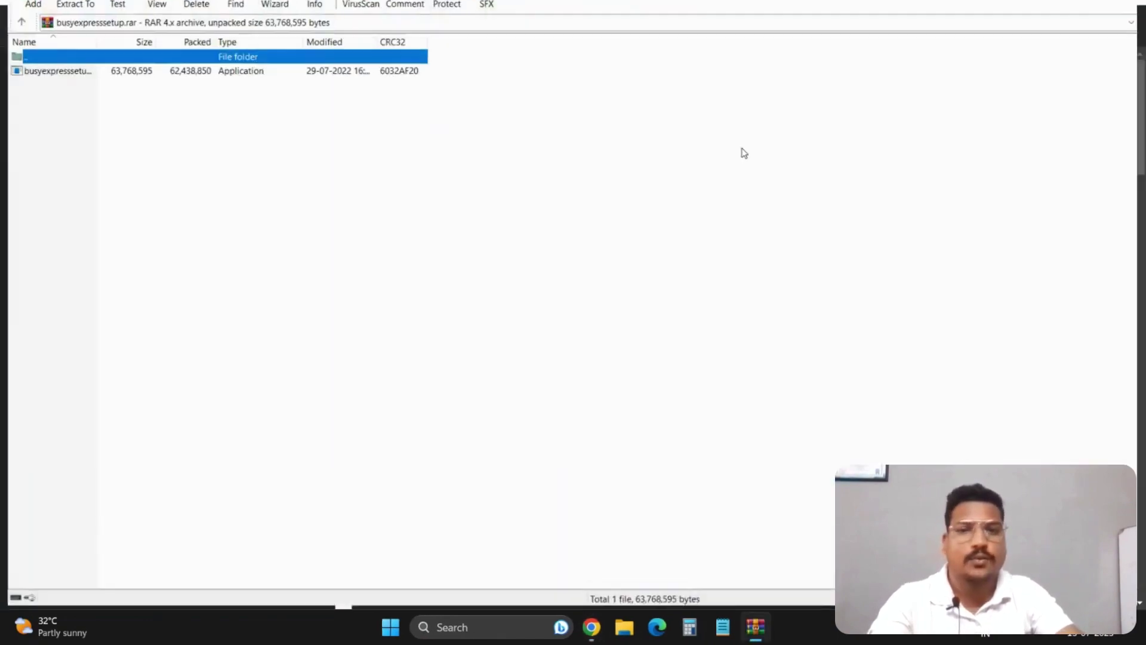
pyautogui.doubleClick(51, 67)
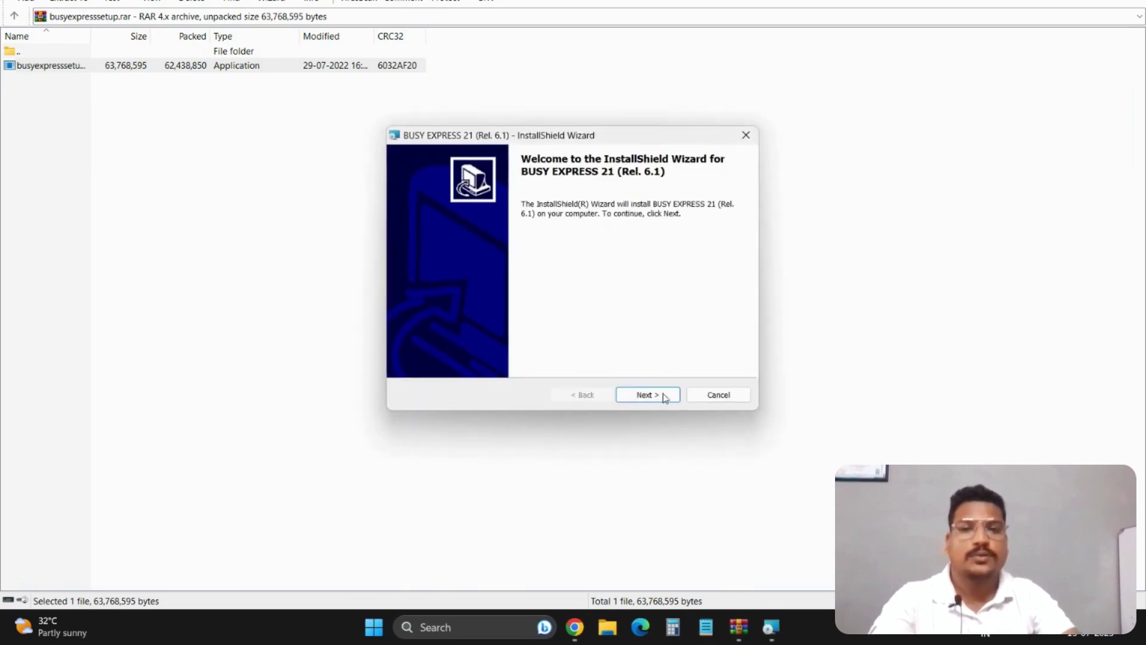
# Step: Accept the license and install BUSY EXPRESS 21 (Rel. 6.1) to the default C:\BusyWin\ folder
pyautogui.click(662, 396)
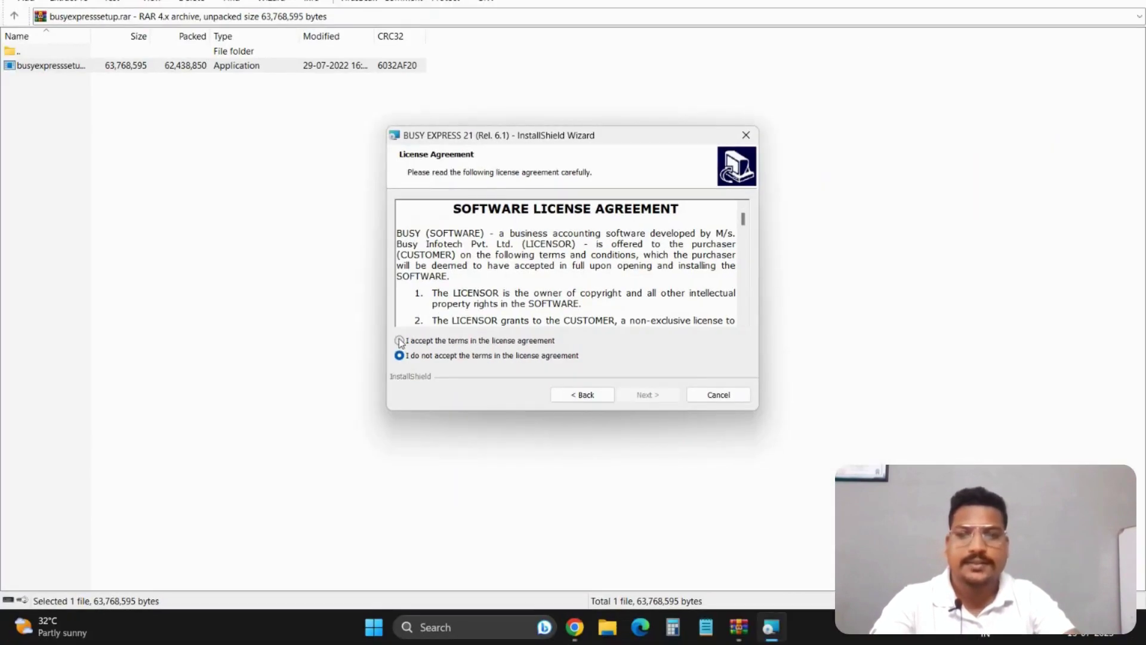
pyautogui.click(400, 341)
pyautogui.click(655, 398)
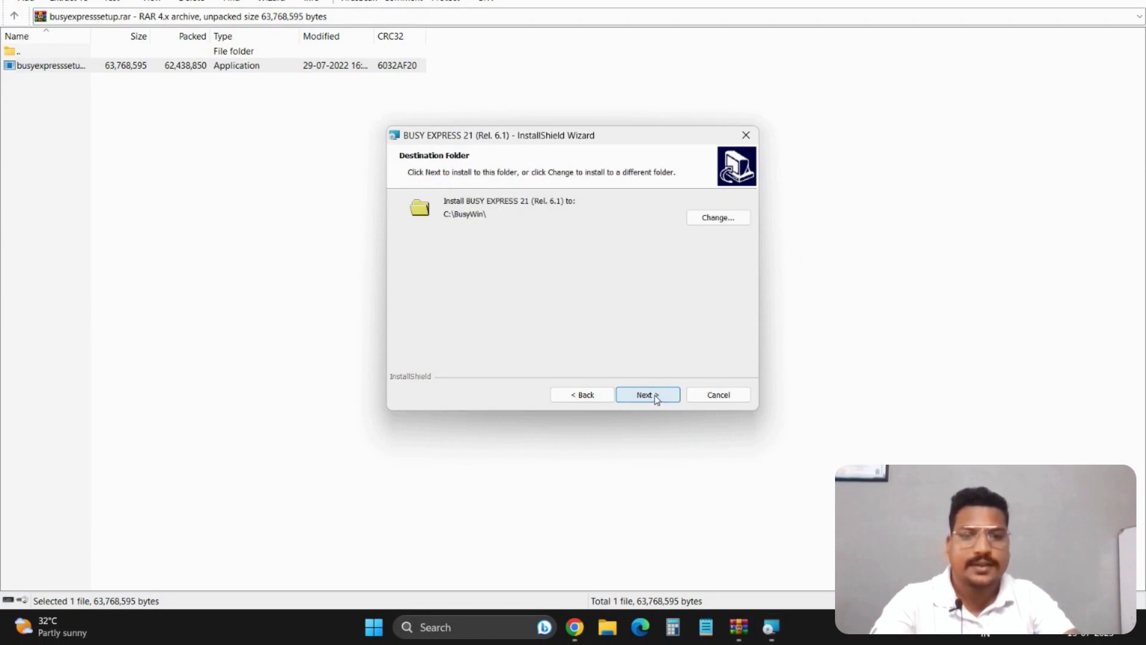
pyautogui.click(655, 395)
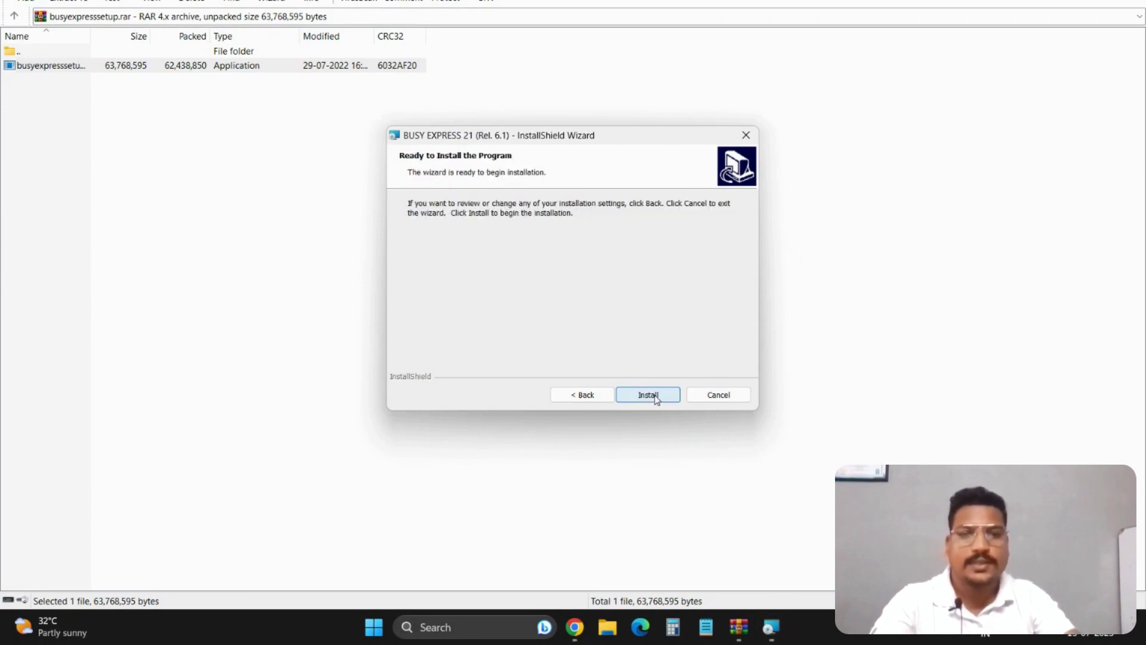
pyautogui.click(649, 396)
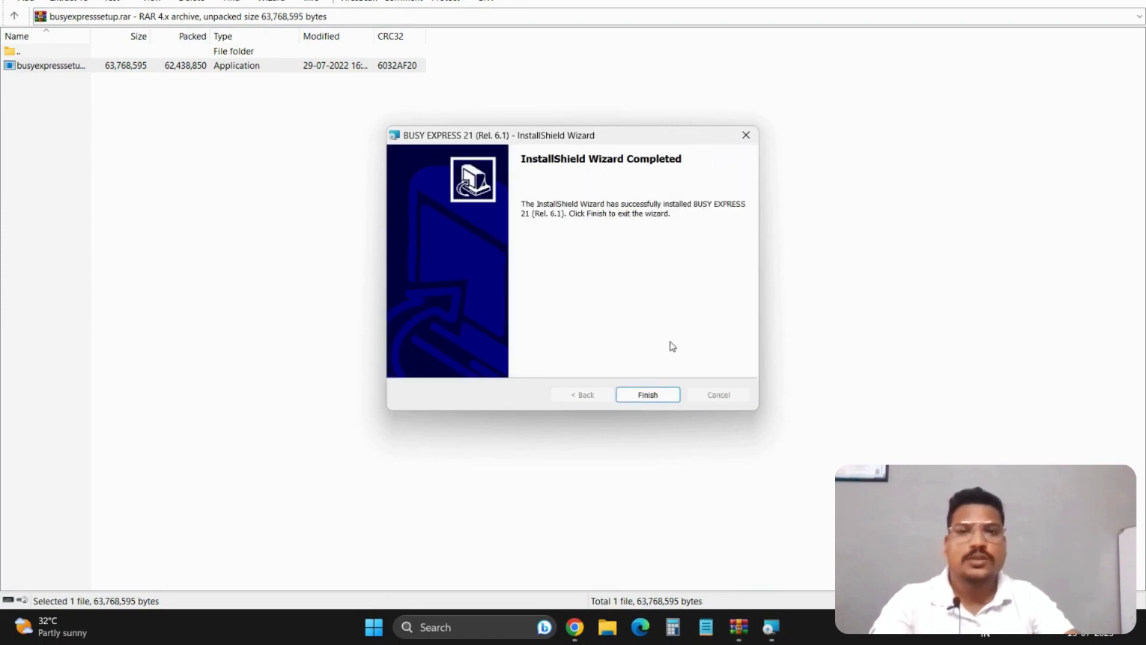
pyautogui.click(647, 396)
# Step: Go to the desktop and launch BusyExpress 21 from its shortcut
pyautogui.press('super+d')
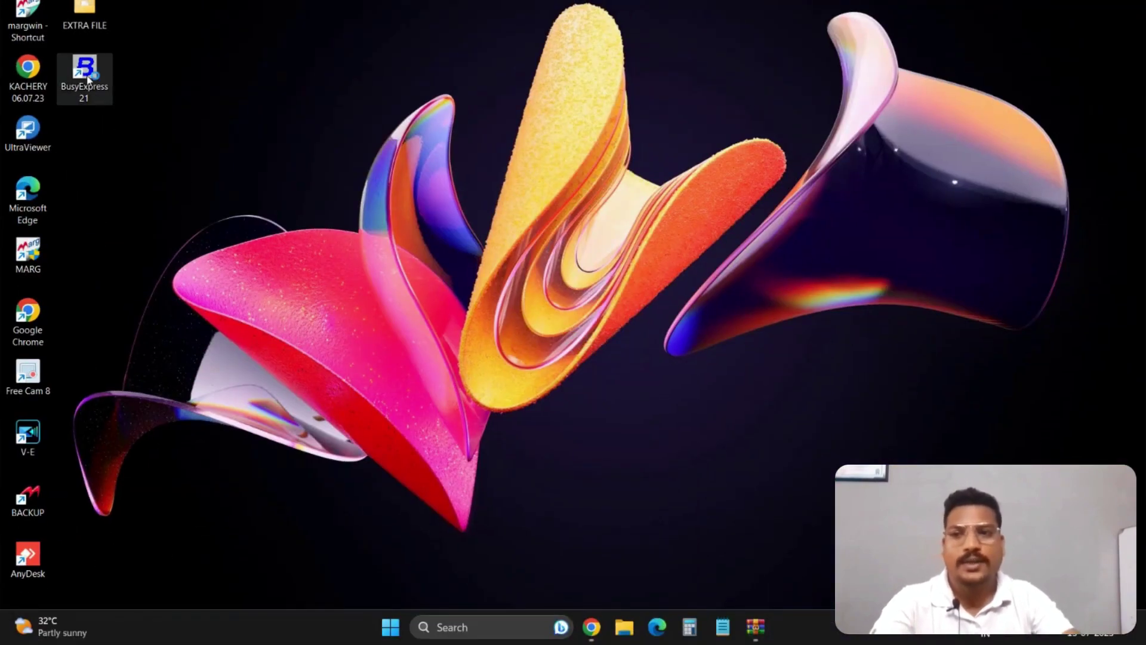
pyautogui.doubleClick(88, 78)
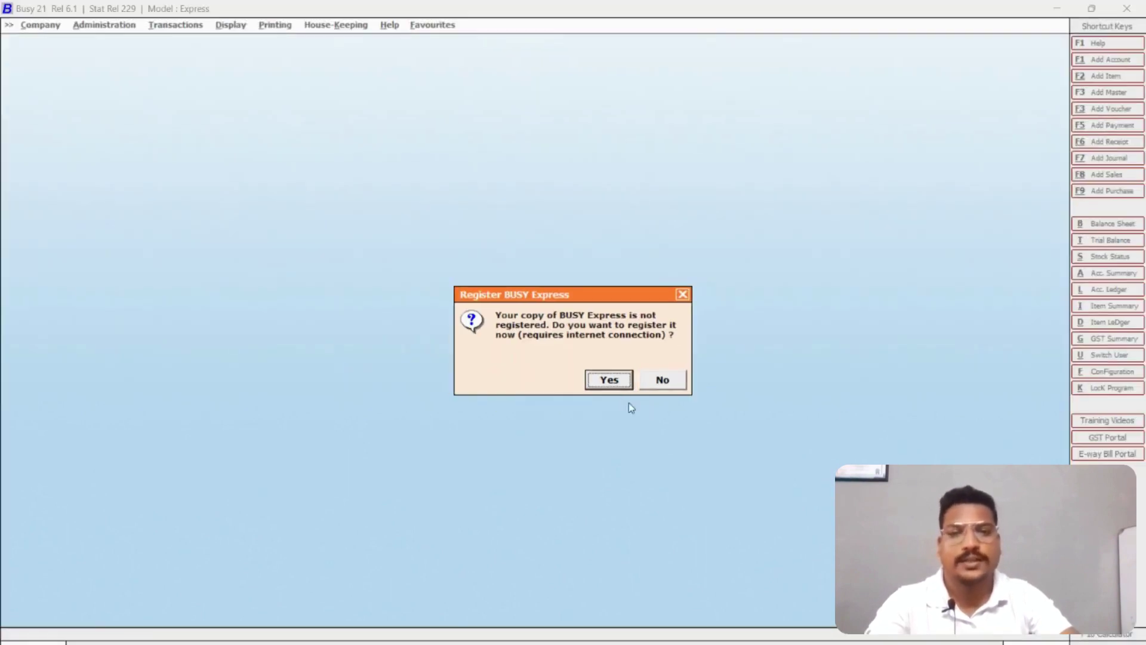
# Step: Register the copy with the user's details, dismiss the new-release notice, and exit BUSY
pyautogui.click(609, 381)
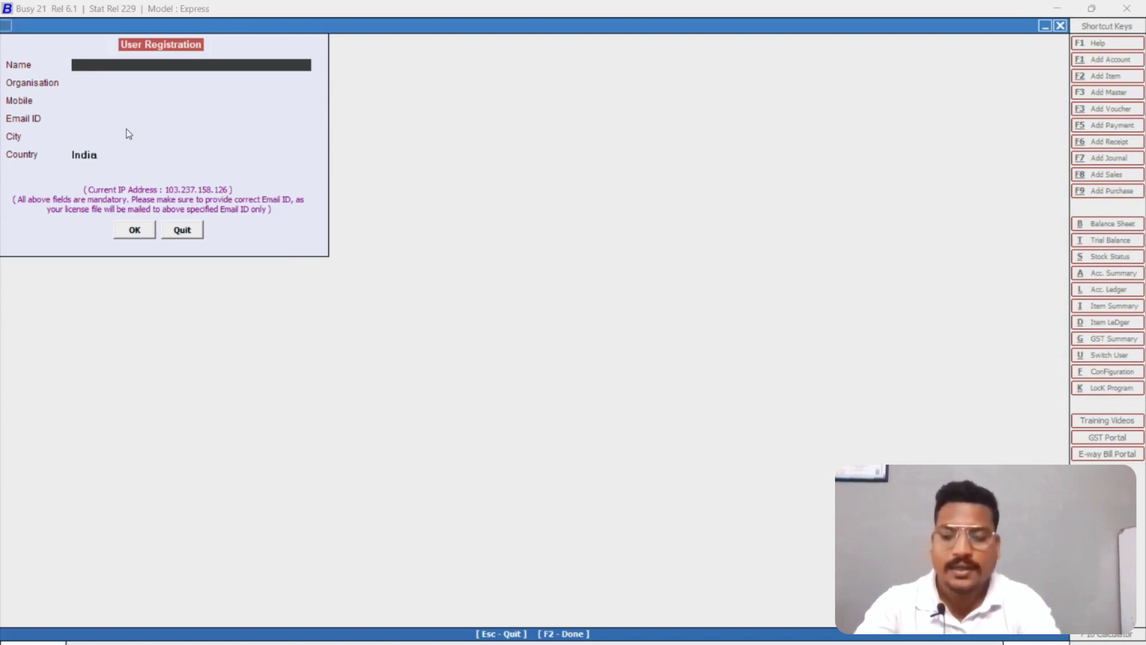
pyautogui.write('R')
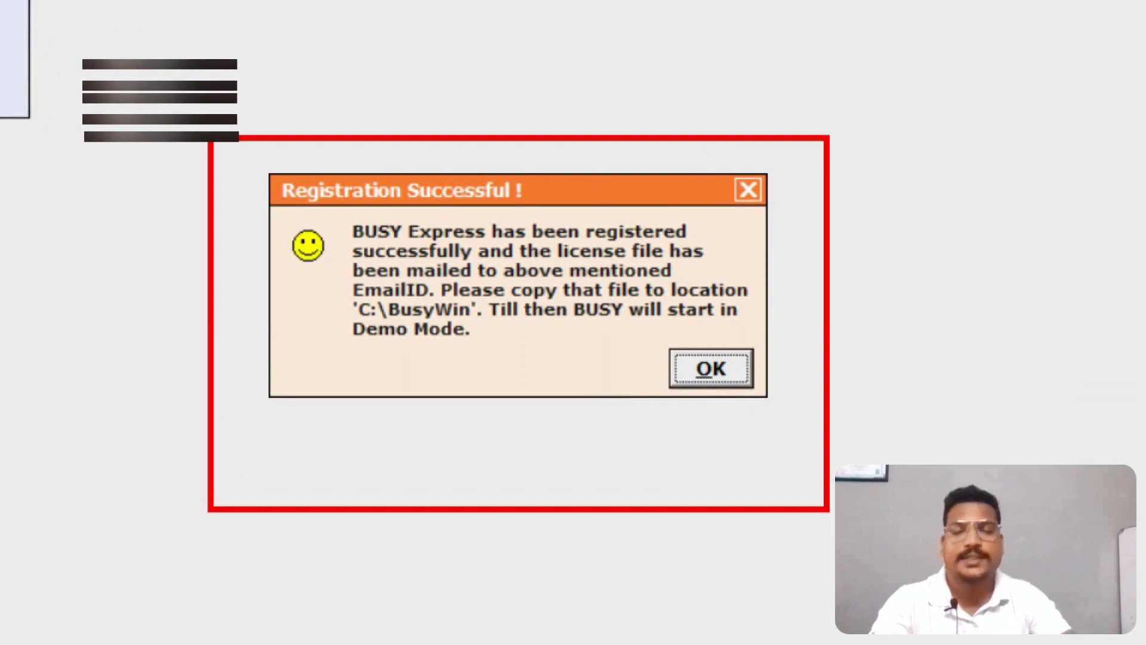
pyautogui.click(717, 369)
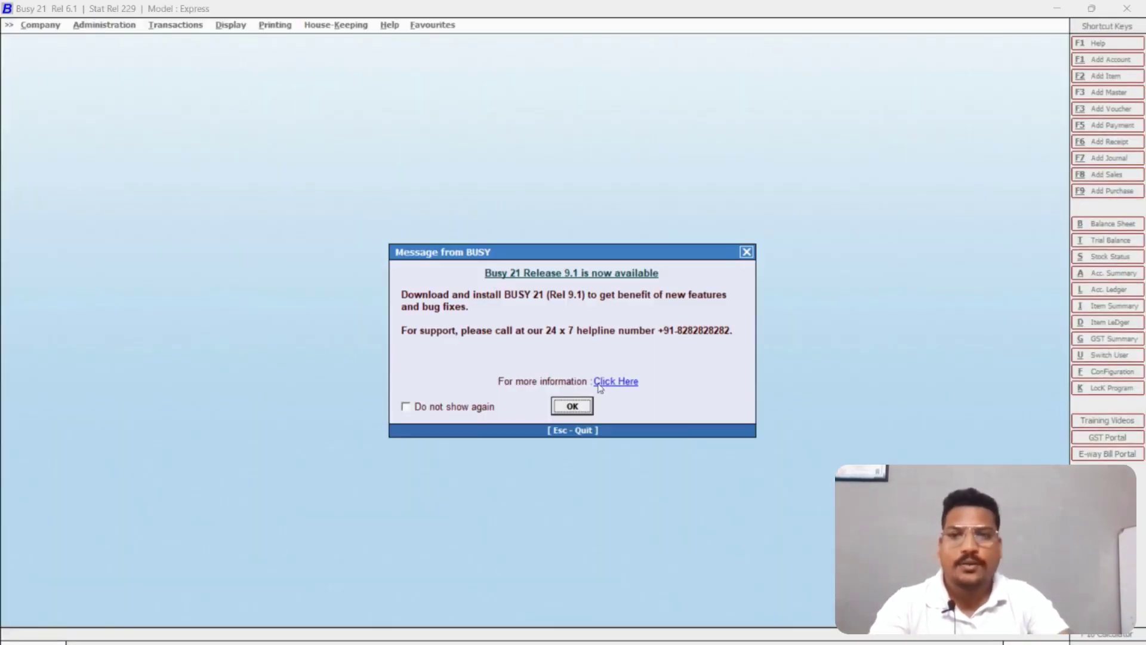
pyautogui.click(572, 406)
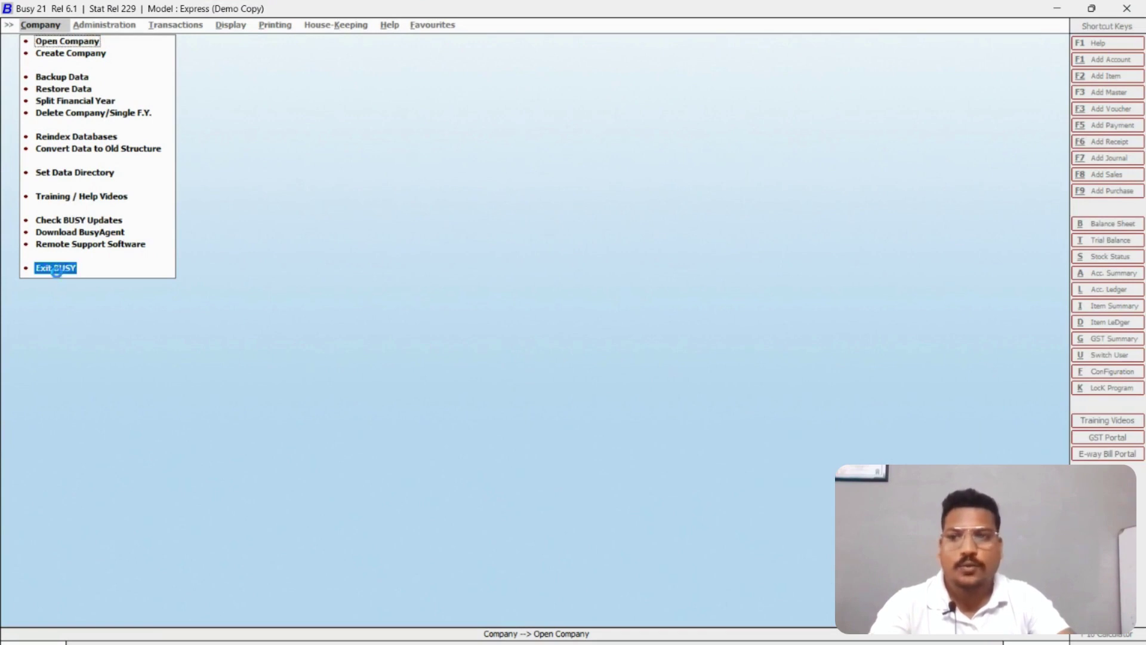
pyautogui.click(57, 272)
pyautogui.press('Escape')
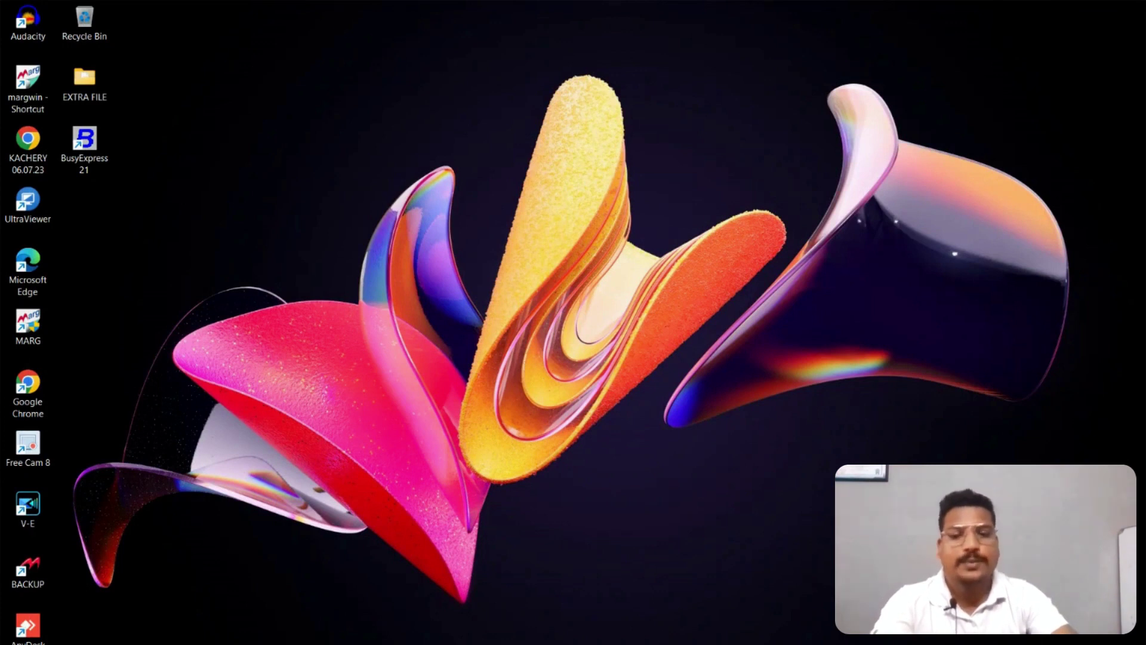
# Step: Download the BusyExpress.lic attachment from the BUSY registration e-mail to Downloads
pyautogui.moveTo(592, 627)
pyautogui.click(508, 597)
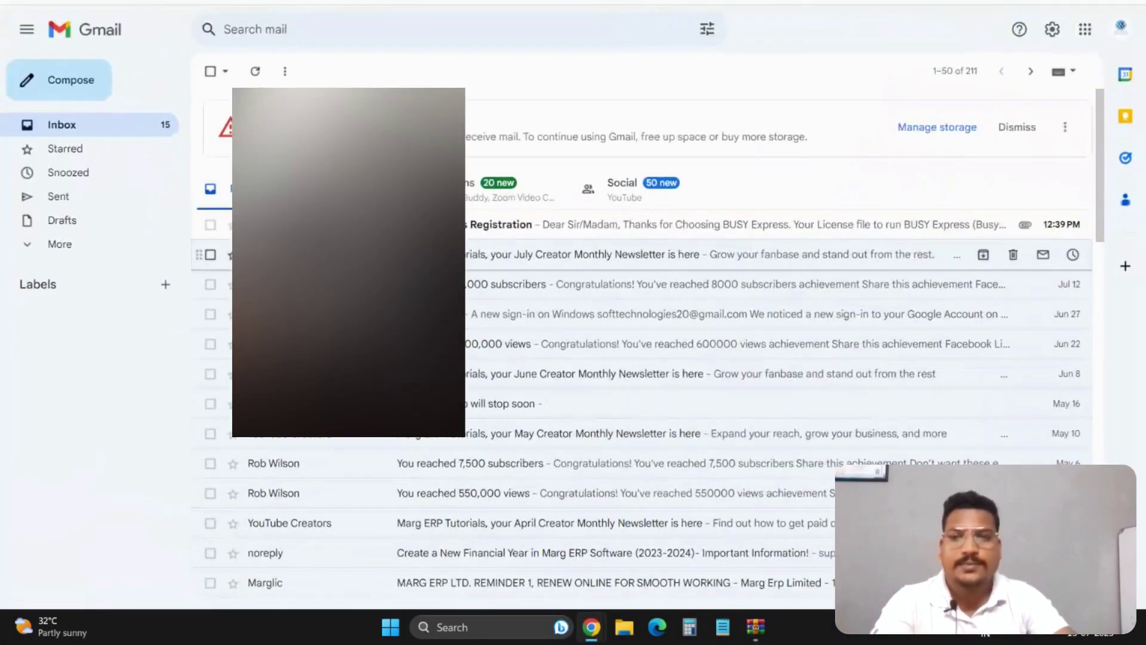
pyautogui.click(478, 227)
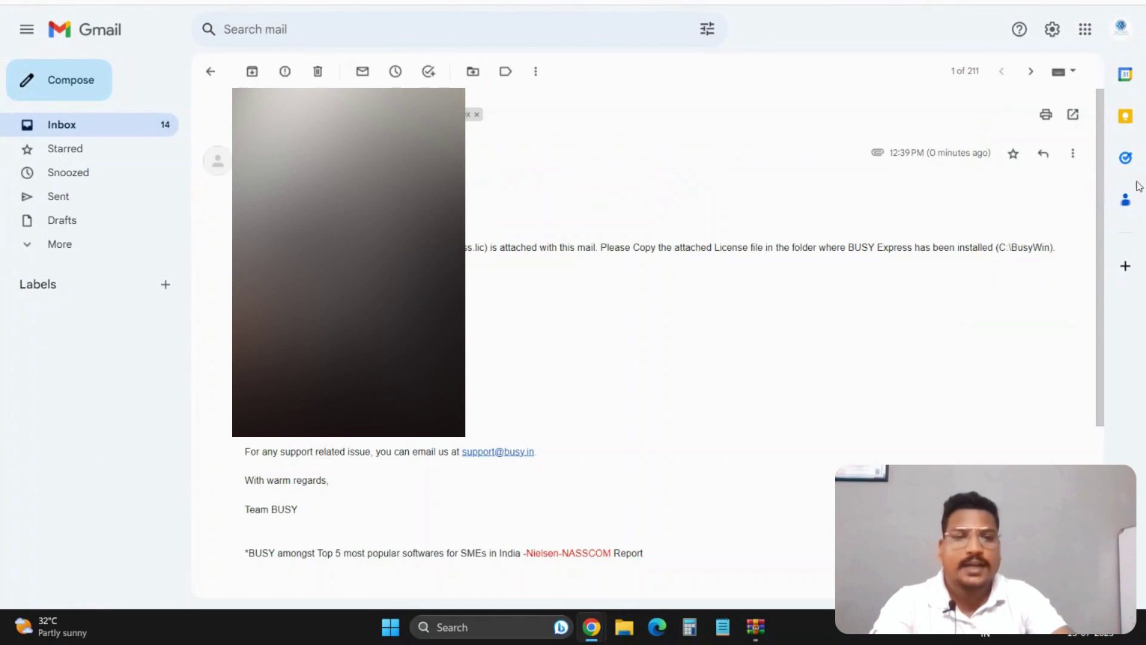
pyautogui.scroll(-1, 620, 195)
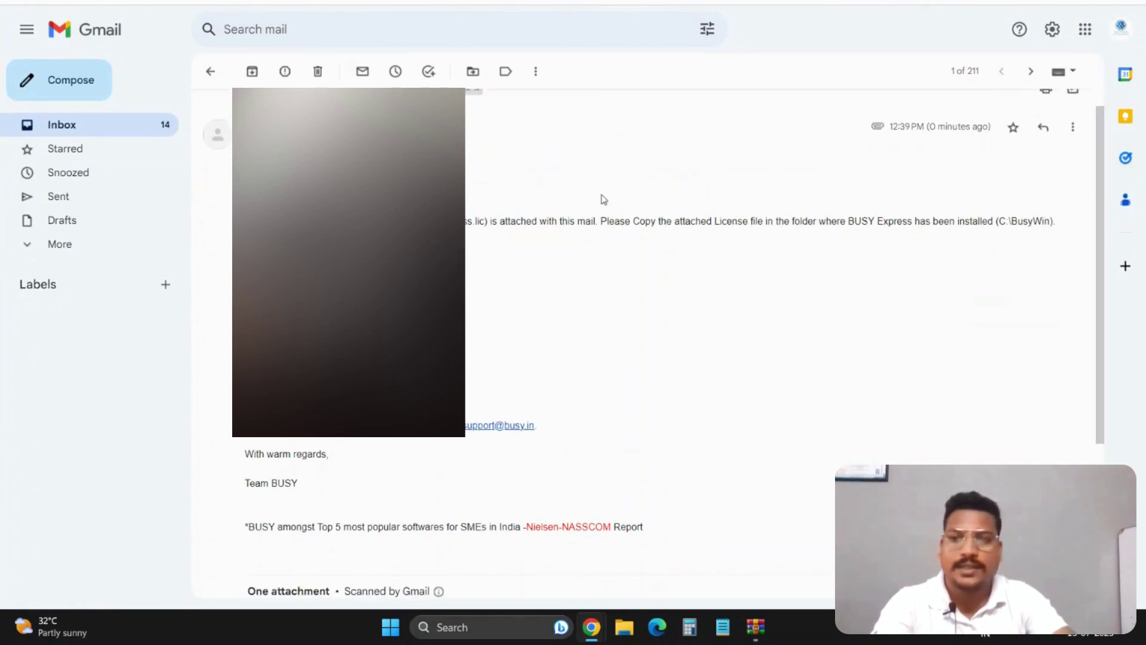
pyautogui.moveTo(1098, 167); pyautogui.dragTo(1098, 322)
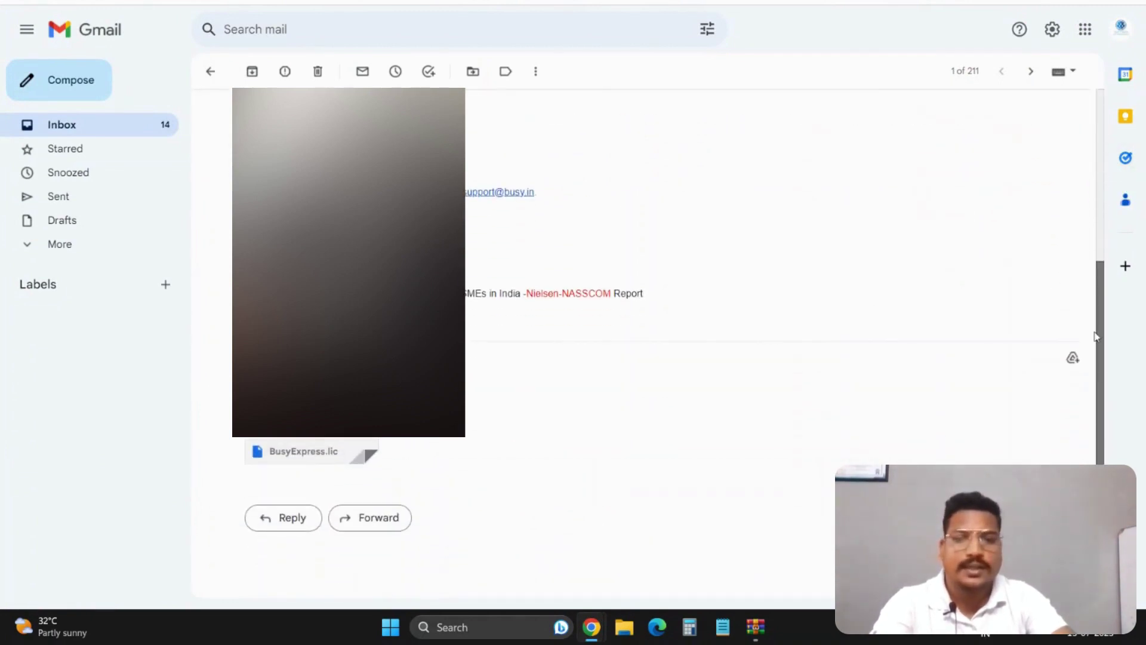
pyautogui.moveTo(341, 448)
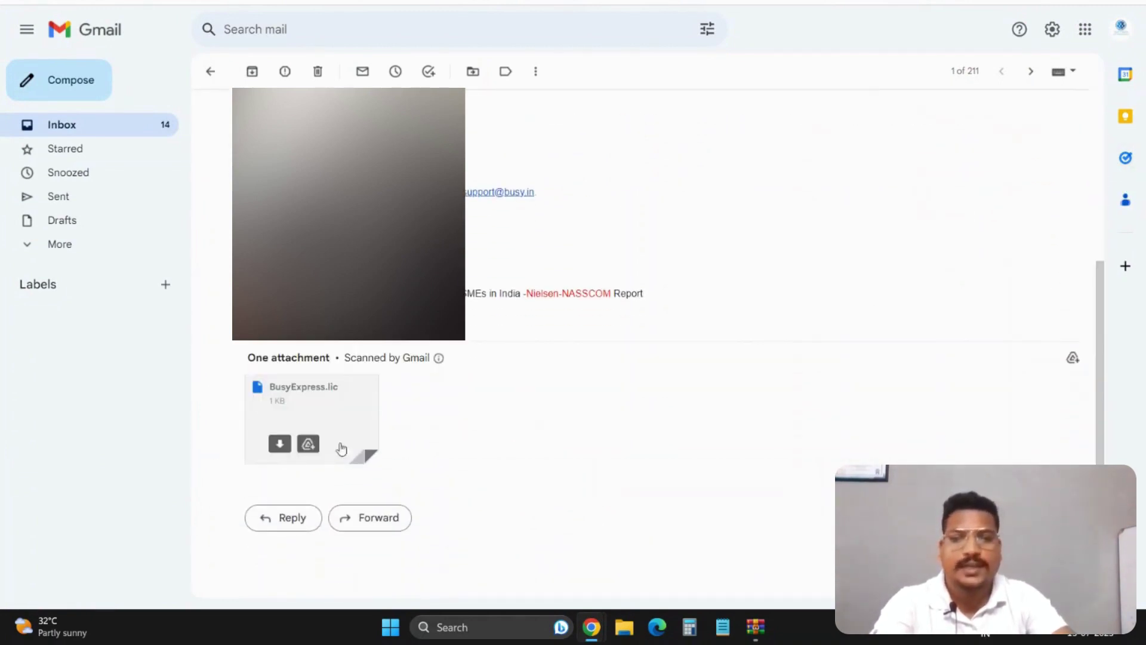
pyautogui.click(280, 445)
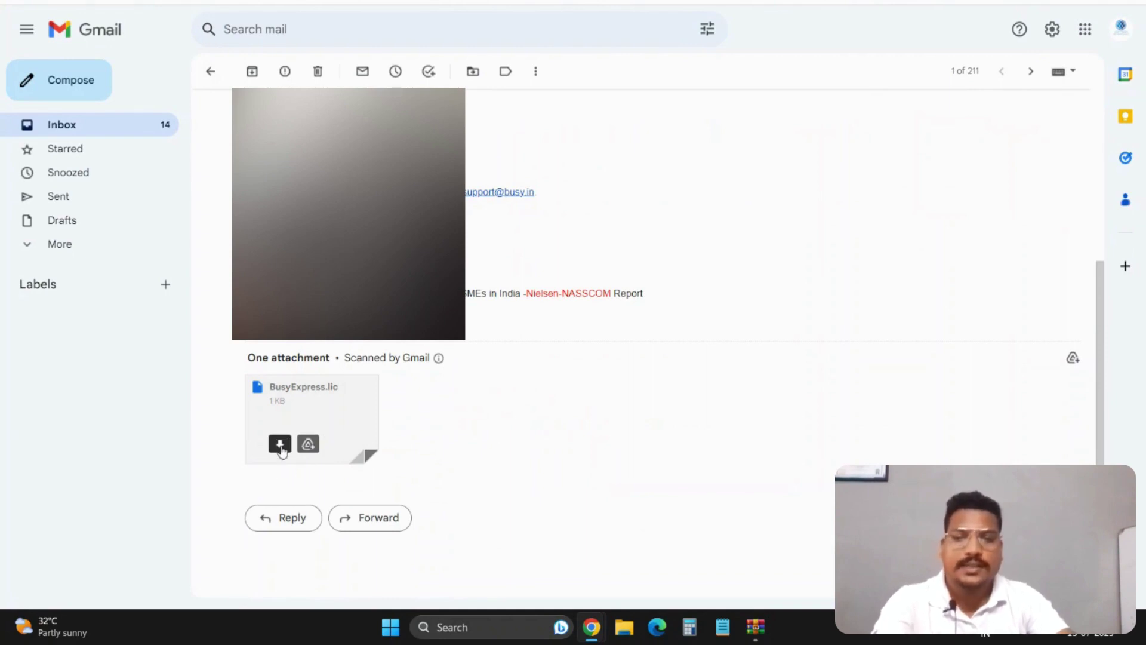
pyautogui.click(686, 418)
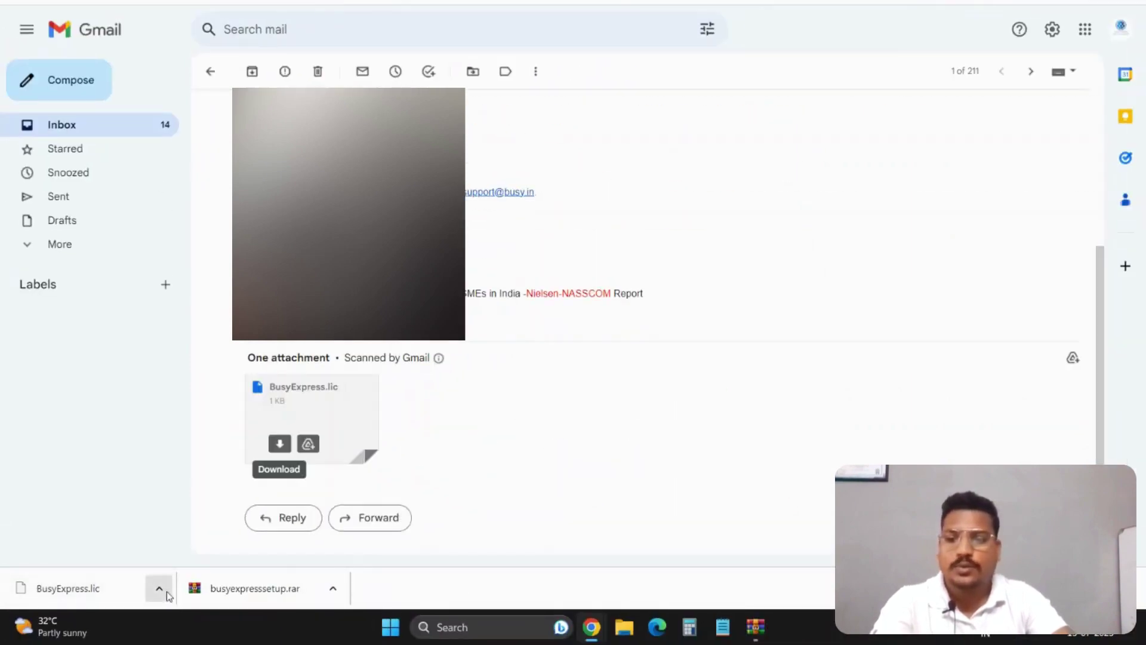
pyautogui.click(166, 591)
# Step: Copy BusyExpress.lic from the Downloads folder
pyautogui.click(197, 534)
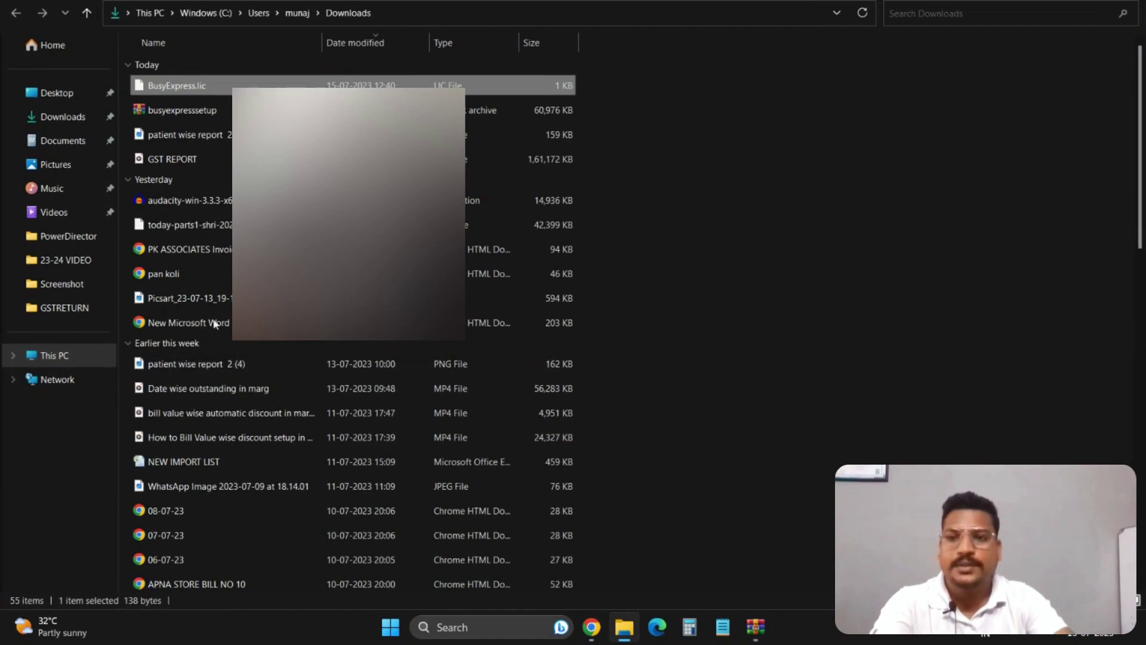
pyautogui.rightClick(166, 90)
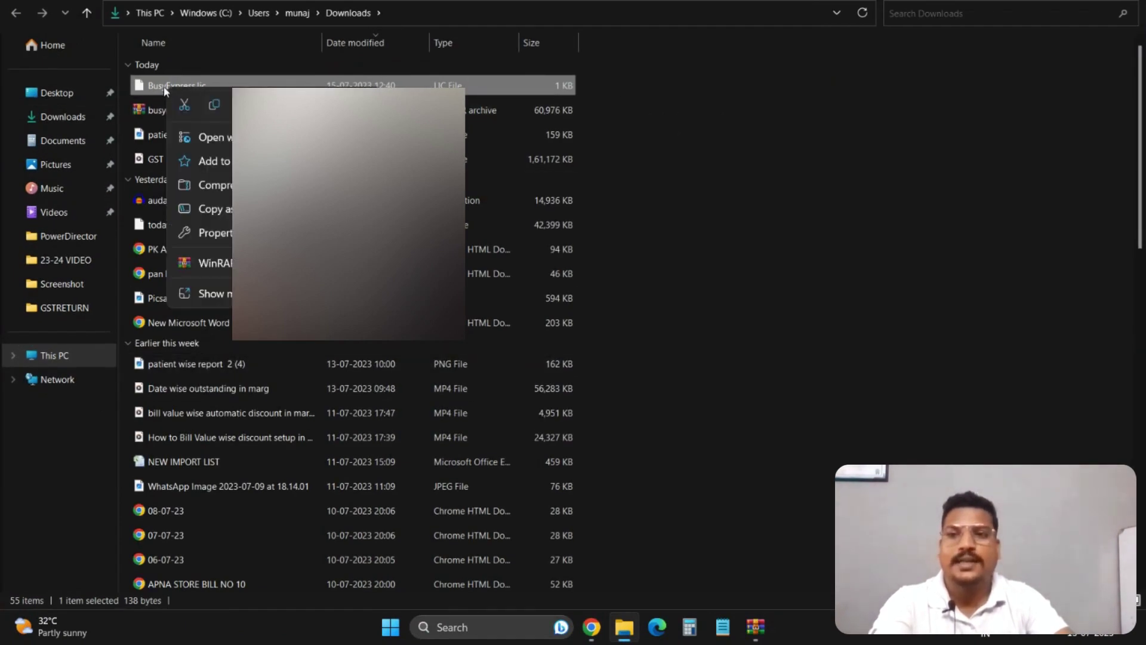
pyautogui.click(215, 105)
# Step: Paste the licence into C:\BusyWin and relaunch BUSY Express 21 from the desktop
pyautogui.press('super+d')
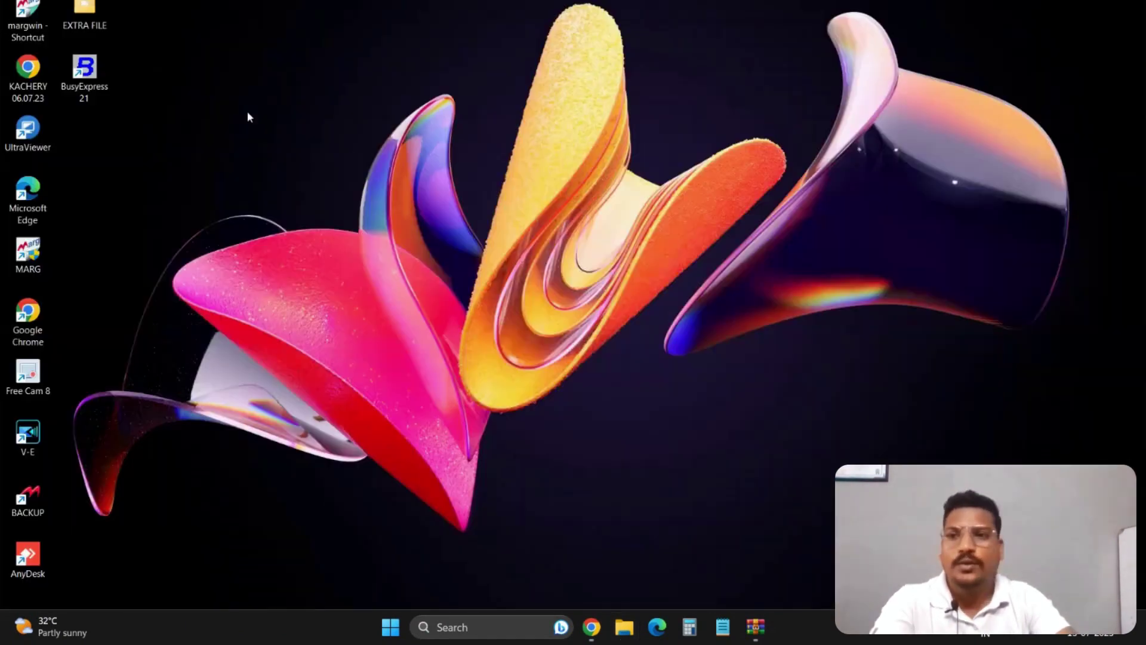
pyautogui.click(624, 625)
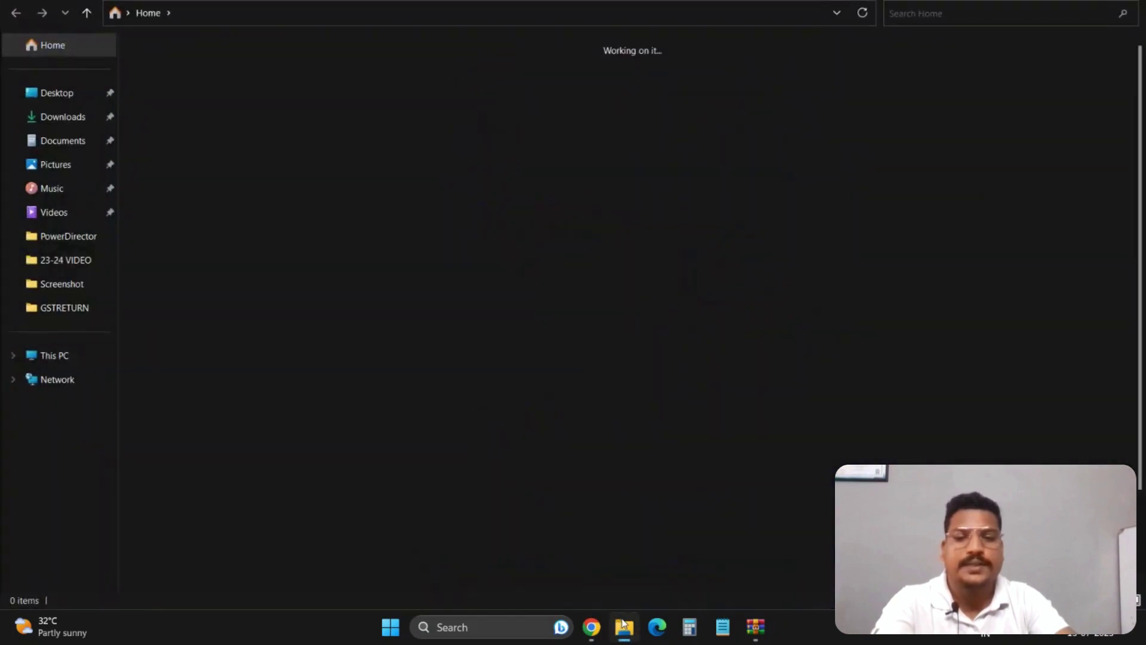
pyautogui.click(75, 364)
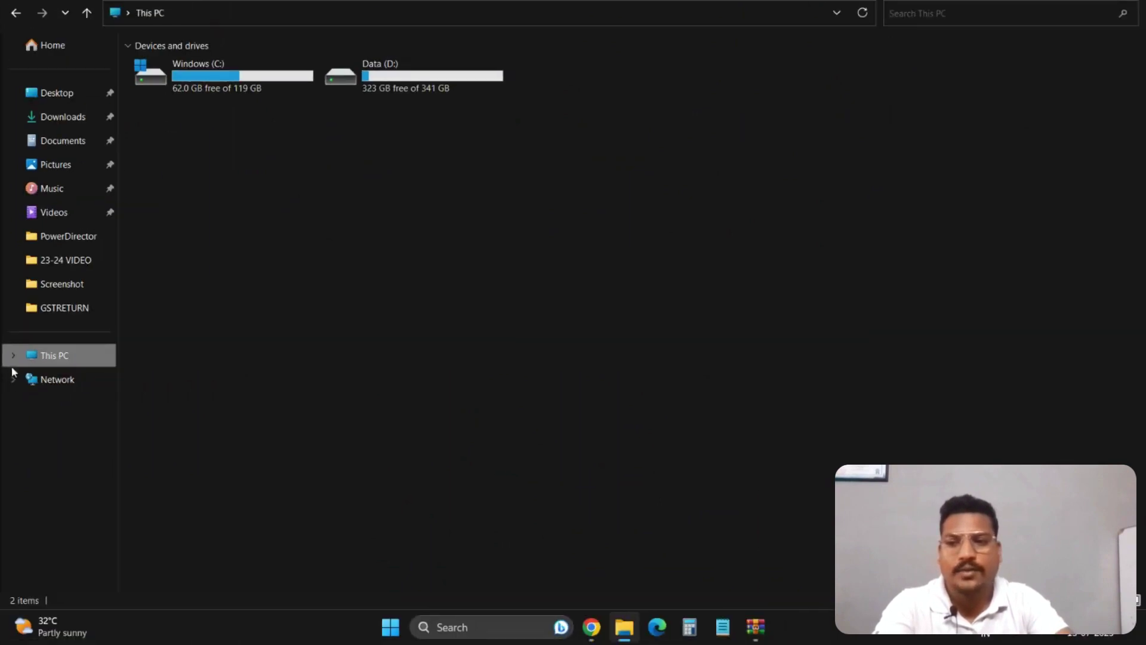
pyautogui.doubleClick(232, 85)
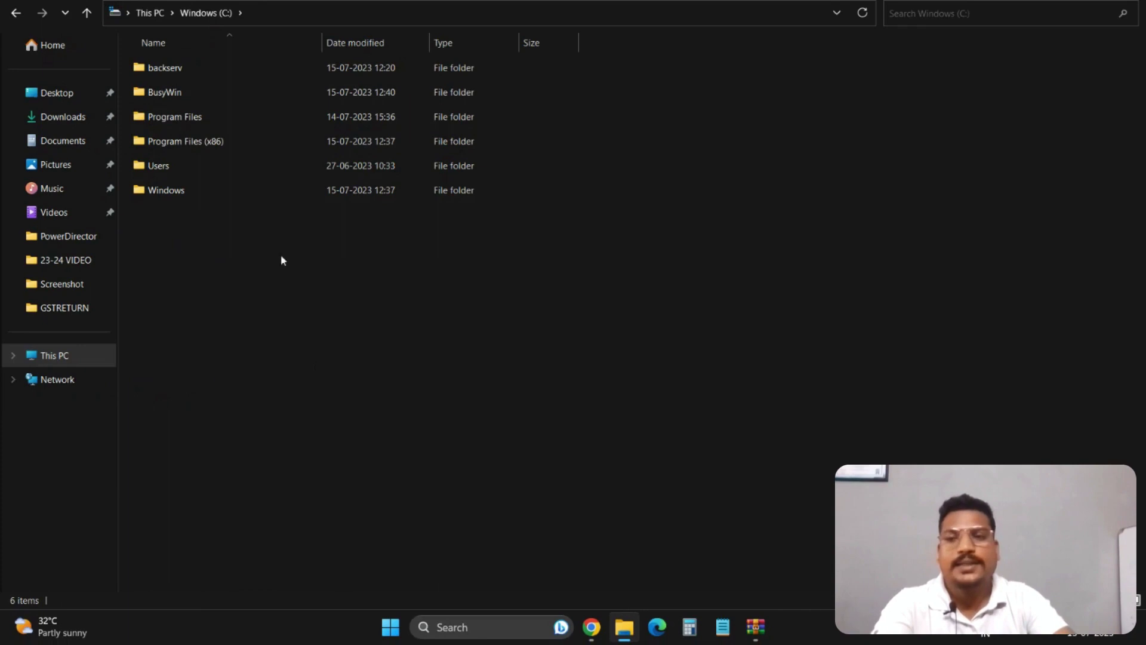
pyautogui.click(177, 121)
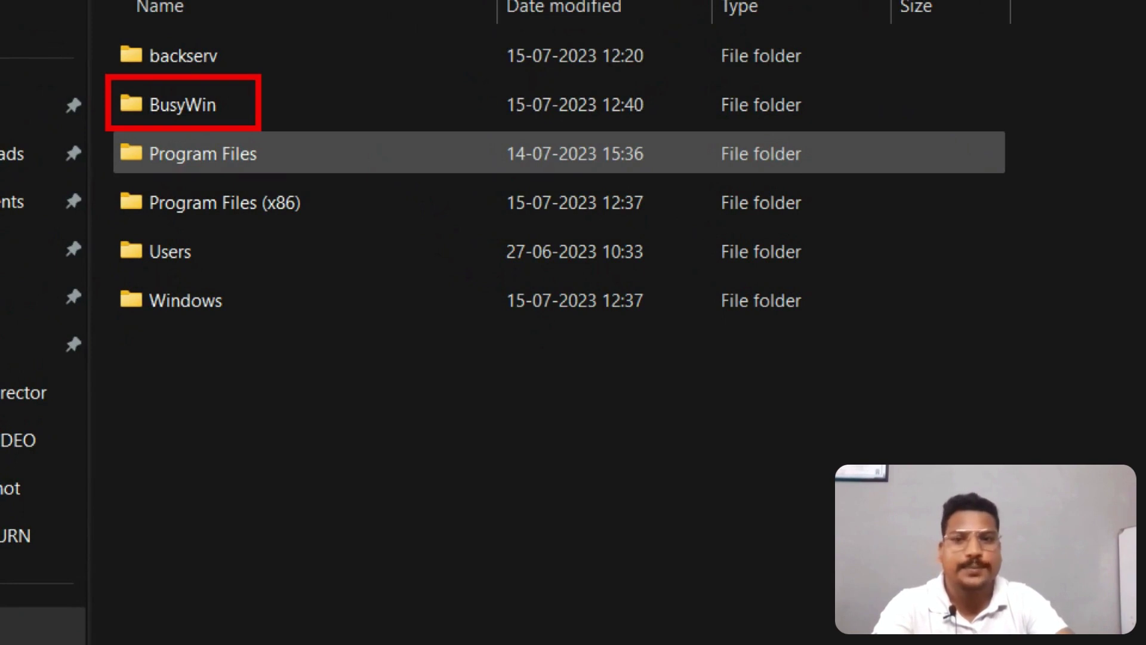
pyautogui.doubleClick(211, 114)
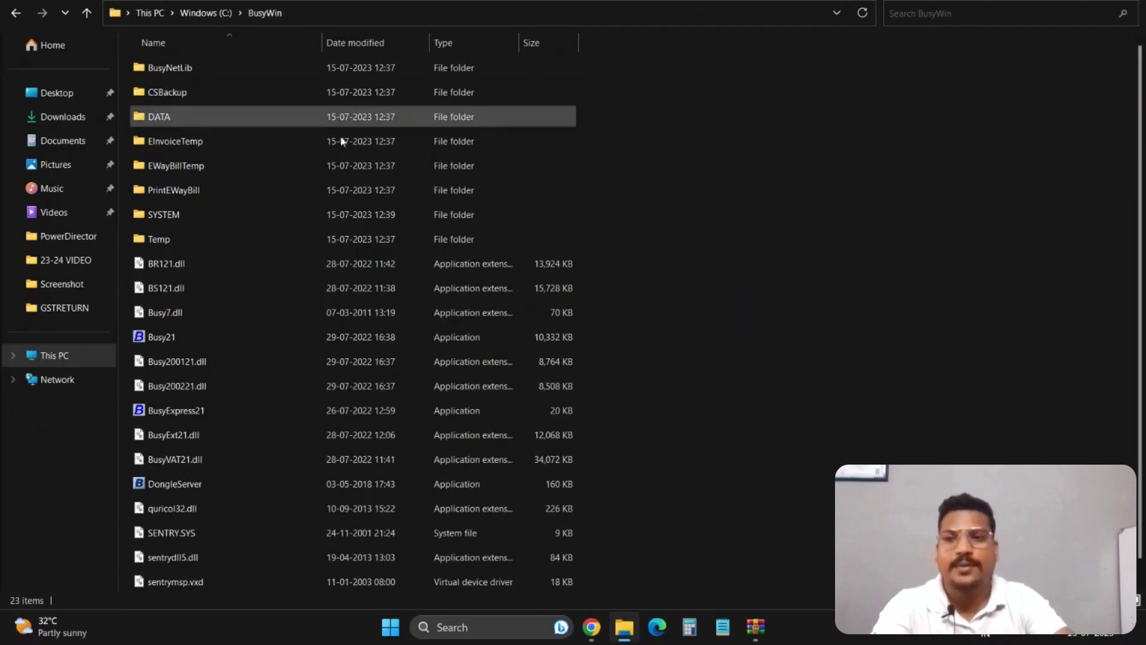
pyautogui.rightClick(860, 179)
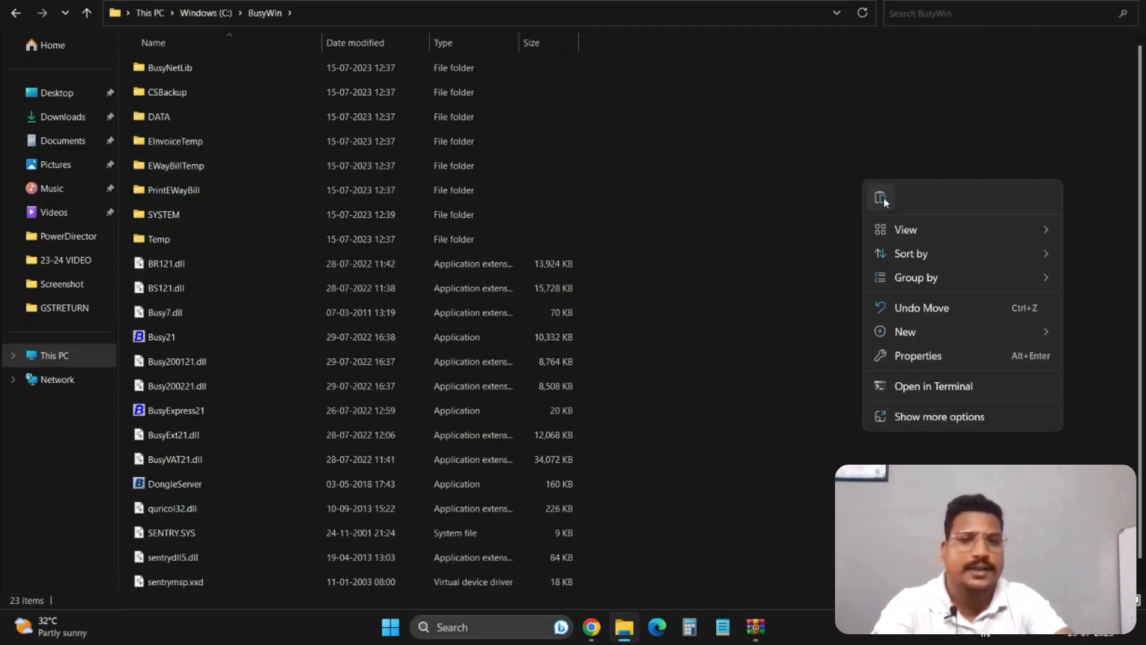
pyautogui.click(884, 197)
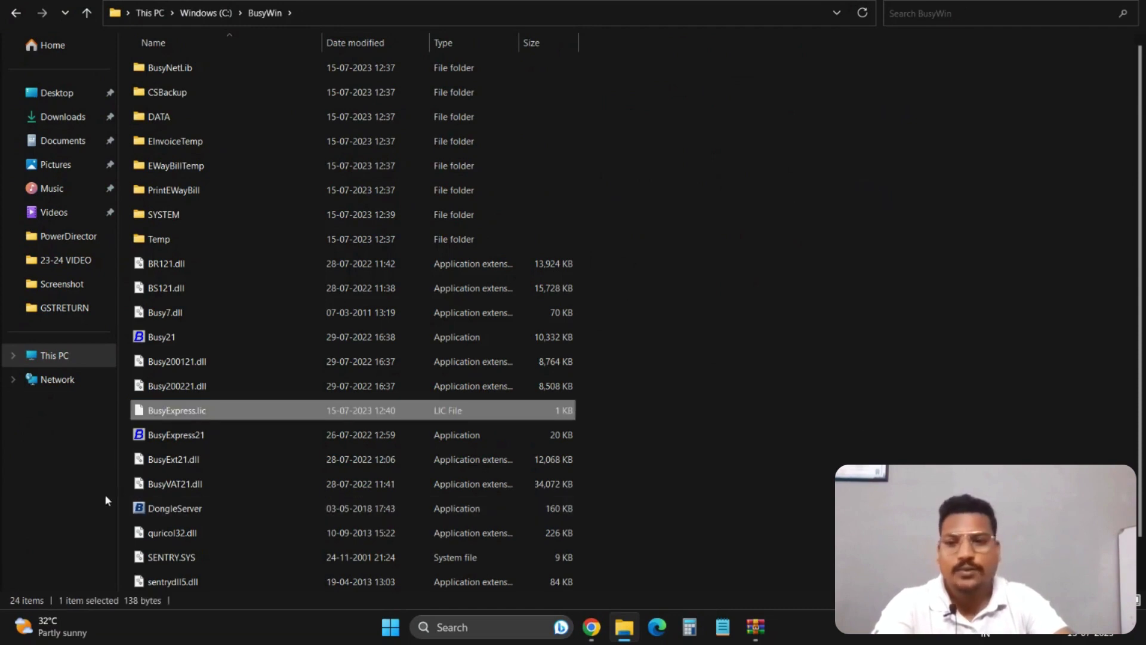
pyautogui.click(1008, 211)
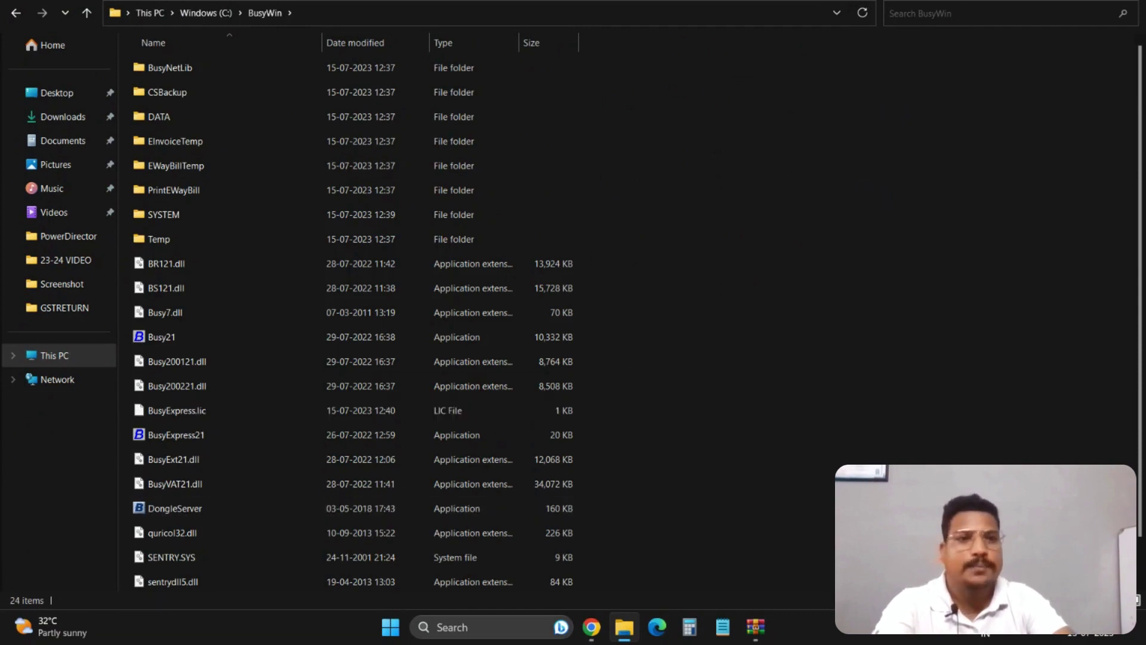
pyautogui.press('super+d')
pyautogui.doubleClick(84, 72)
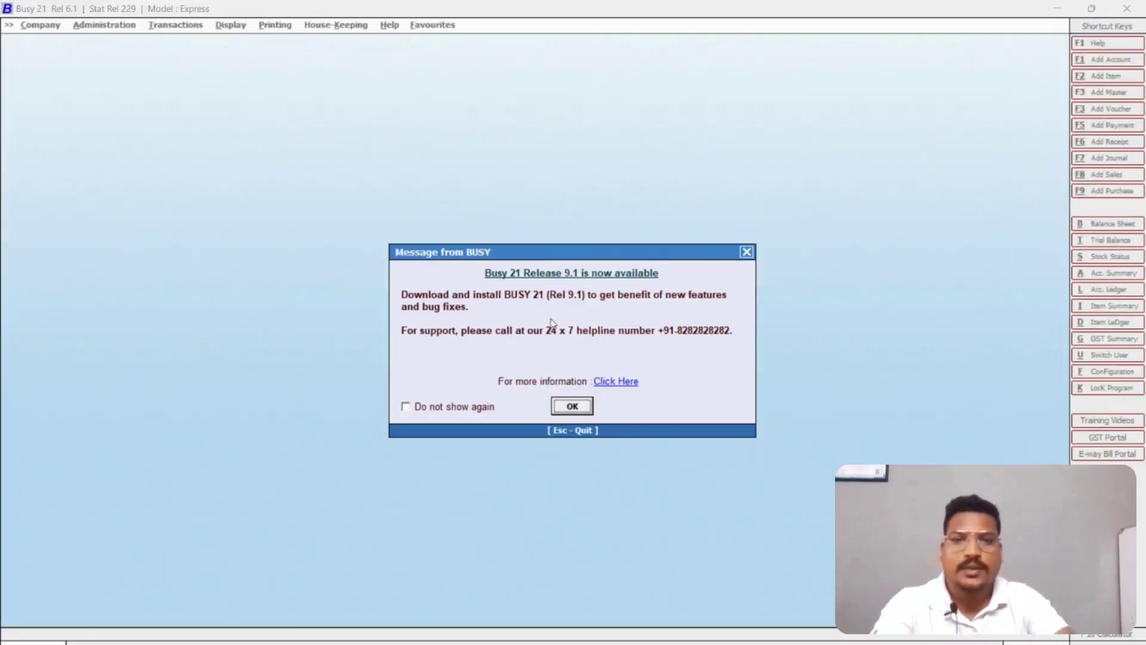
# Step: Turn off the update notice permanently and start Create Company, declining the training videos
pyautogui.click(407, 408)
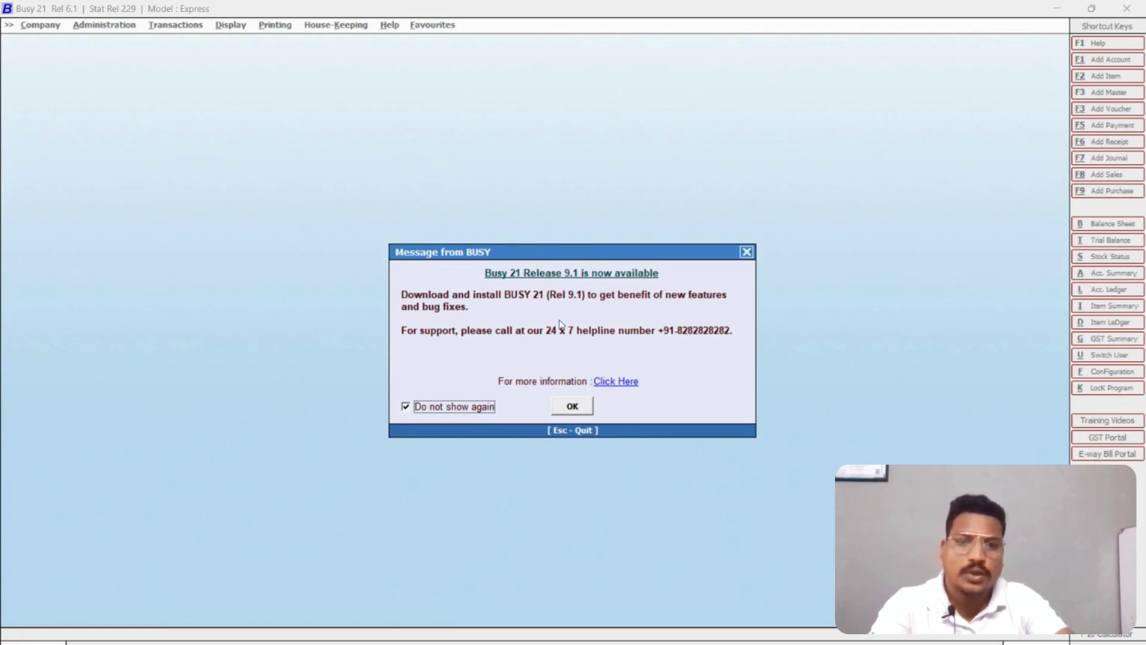
pyautogui.click(573, 408)
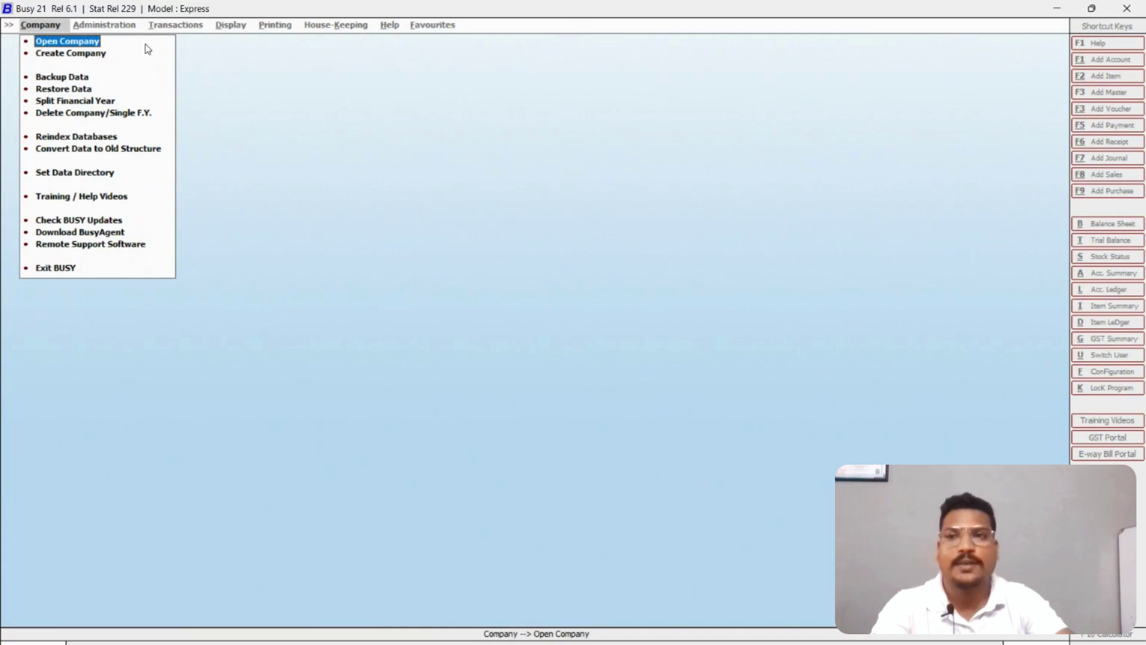
pyautogui.press('Down')
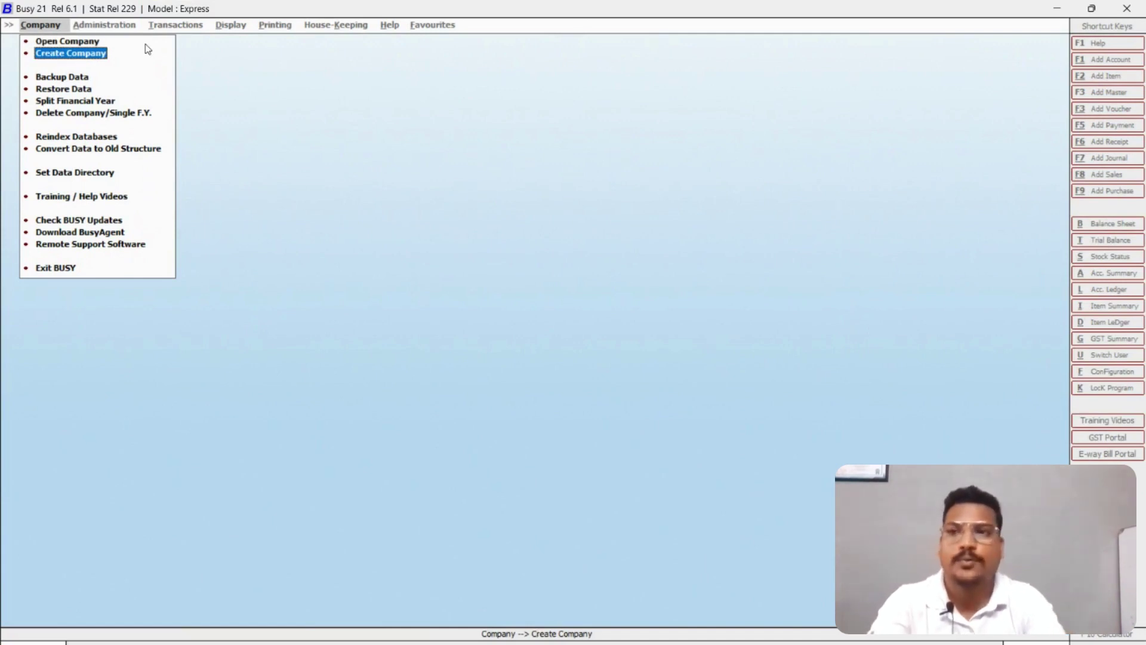
pyautogui.press('Return')
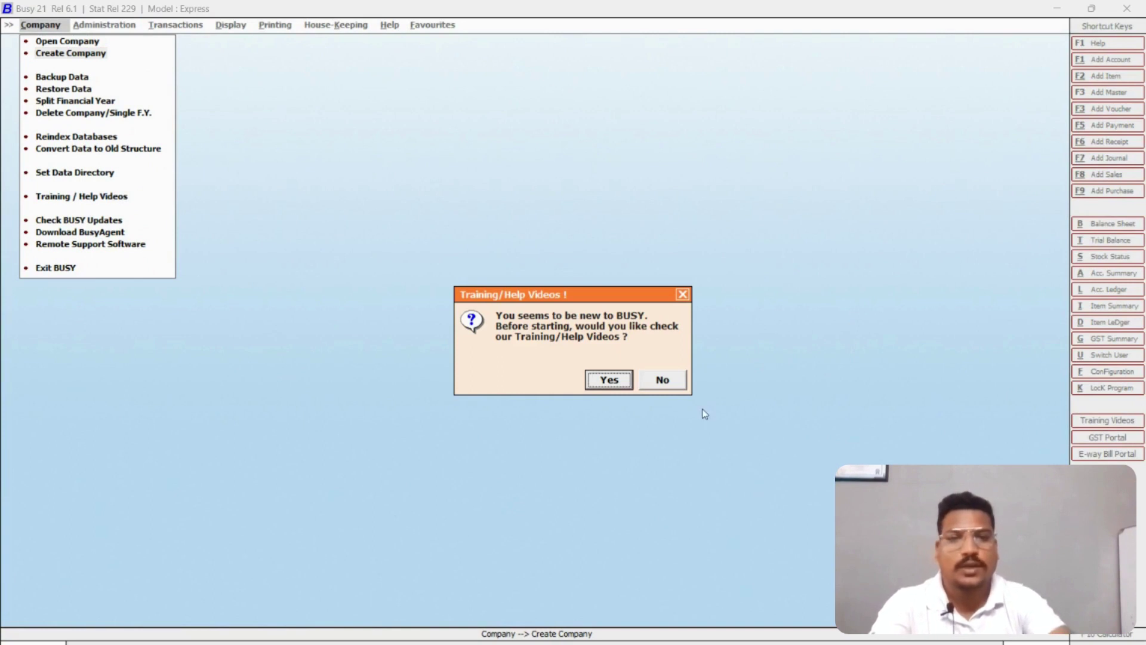
pyautogui.click(657, 382)
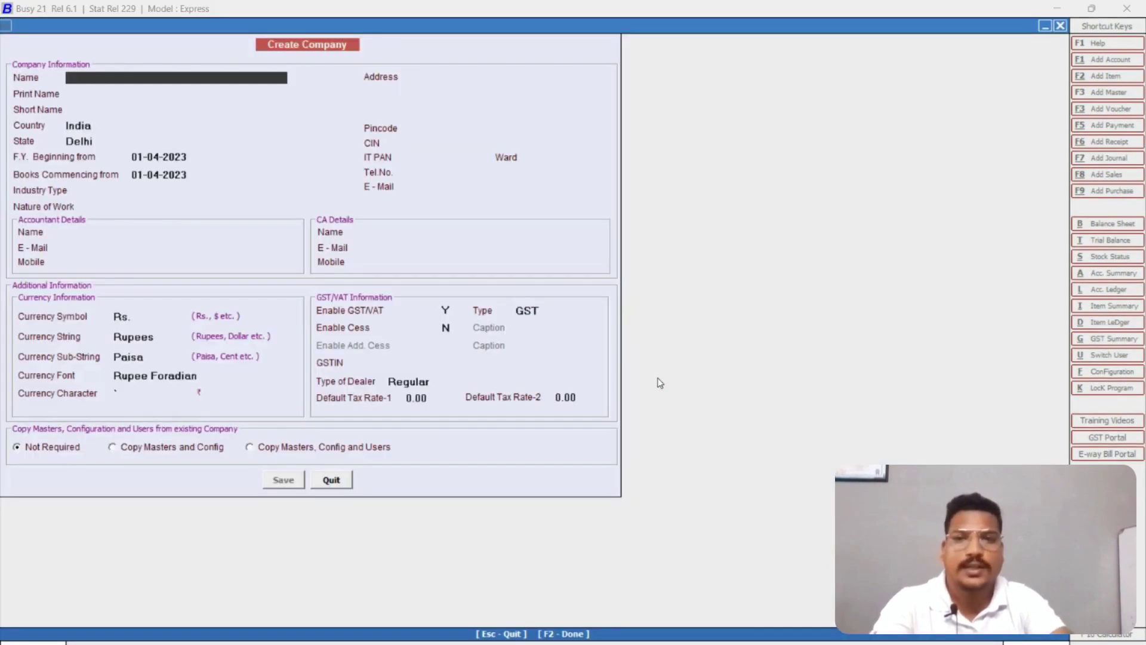
# Step: Enter 'ankit enterprises' as the company name, keeping India, Delhi and 01-04-2023 defaults
pyautogui.write('an')
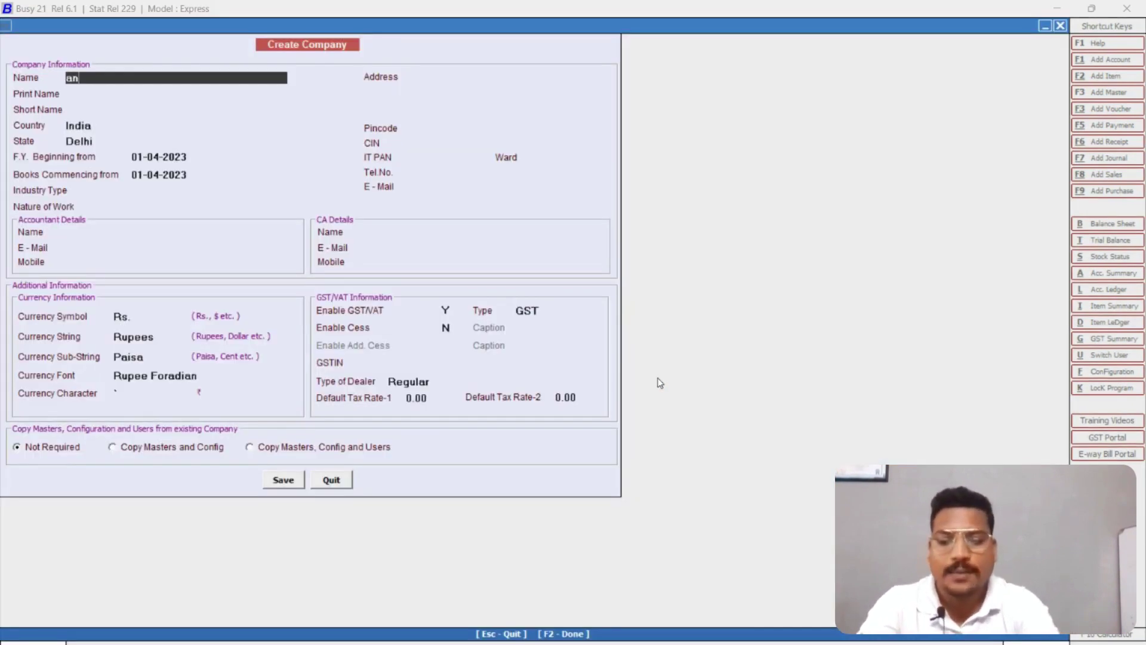
pyautogui.write('kit en')
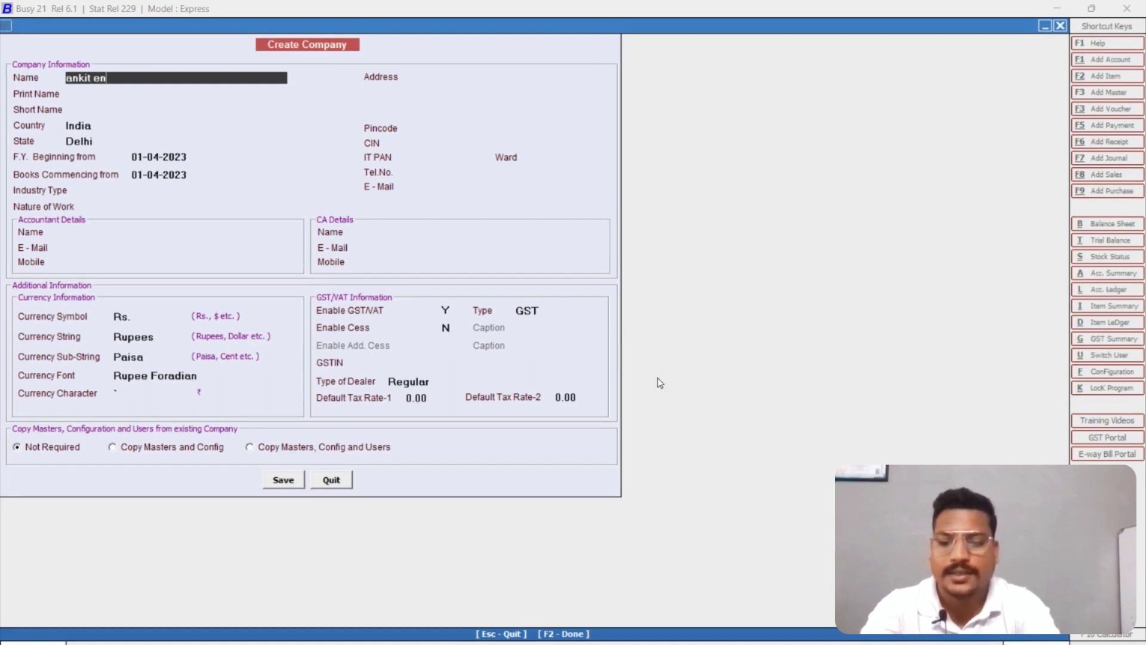
pyautogui.write('terprises')
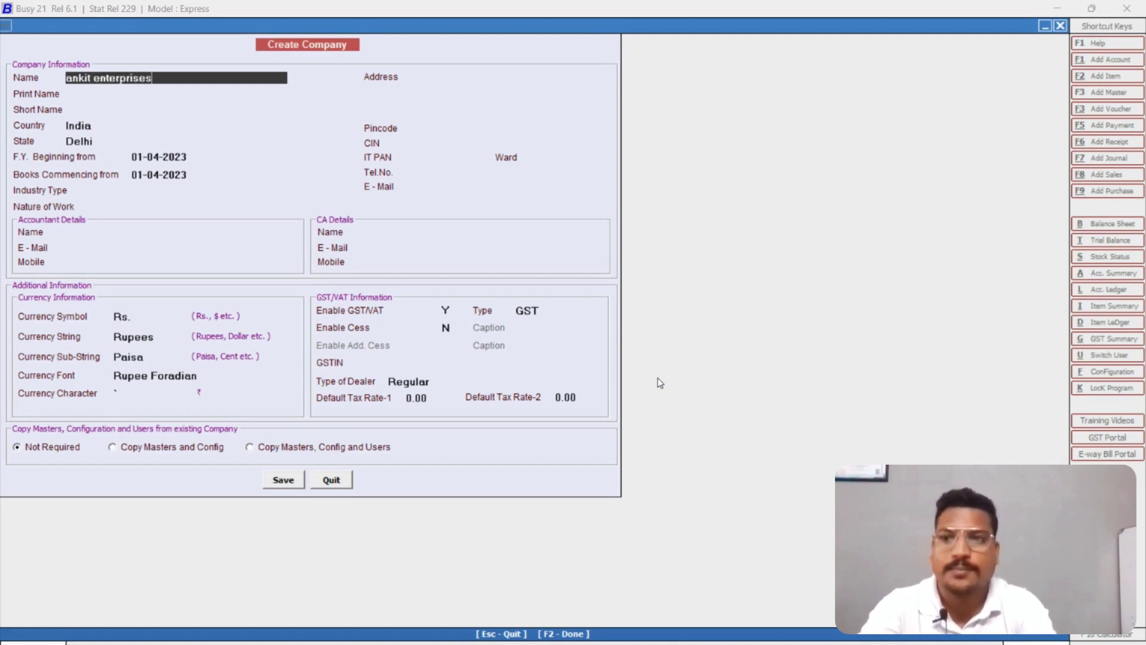
pyautogui.press('Return')
pyautogui.press('Return')
pyautogui.press('Return')
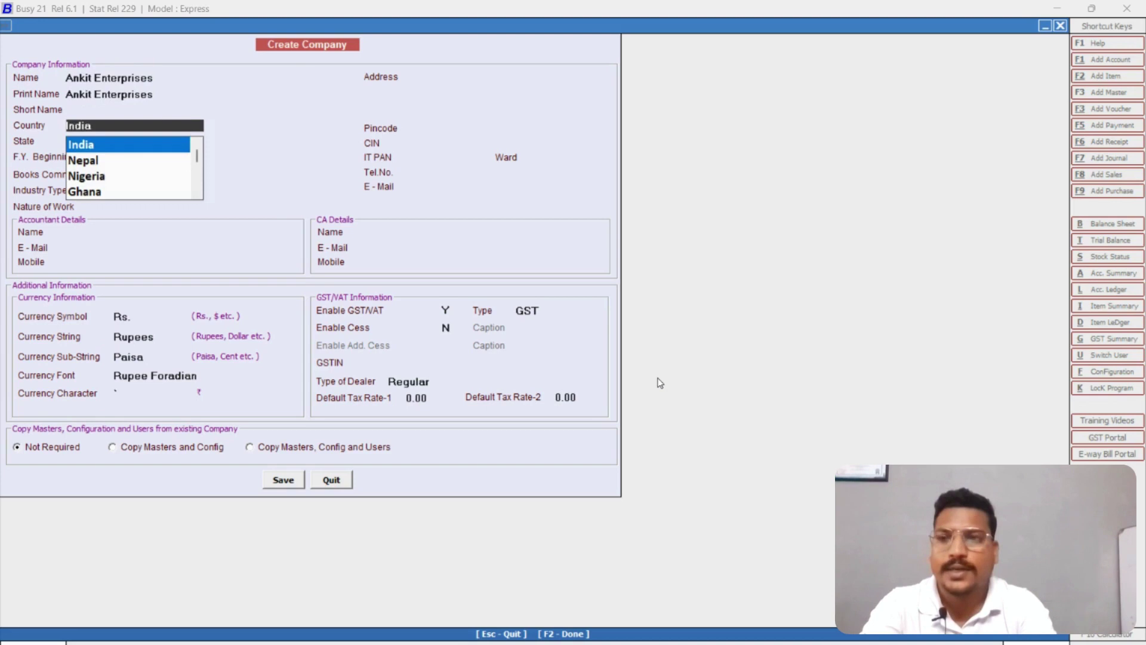
pyautogui.press('Return')
pyautogui.press('Return')
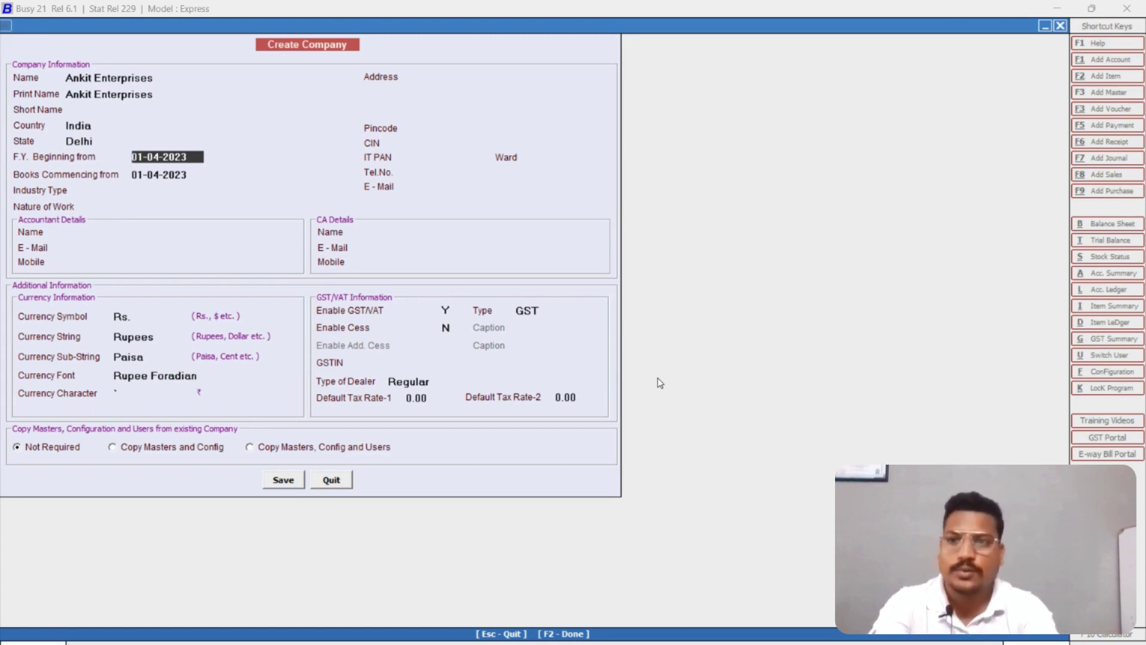
pyautogui.press('Return')
pyautogui.press('Return')
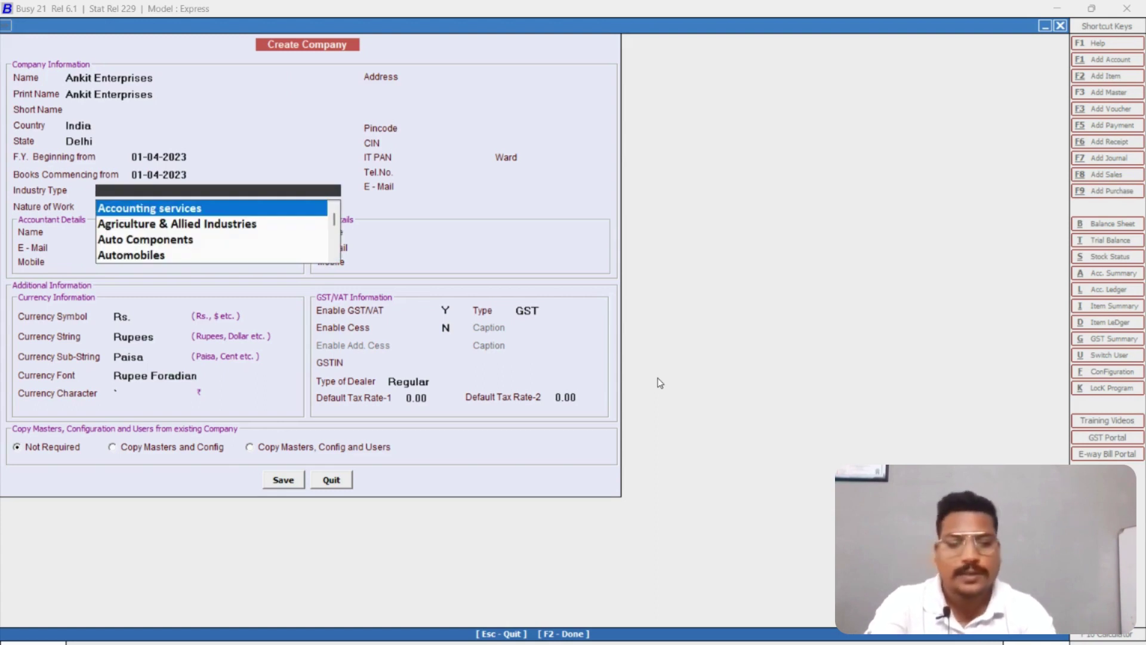
# Step: Choose MSME as the company's Industry Type
pyautogui.press('Down')
pyautogui.press('Down')
pyautogui.press('Down')
pyautogui.press('Down')
pyautogui.press('Down')
pyautogui.press('Down')
pyautogui.press('Down')
pyautogui.press('Down')
pyautogui.press('Down')
pyautogui.press('Down')
pyautogui.press('Down')
pyautogui.press('Down')
pyautogui.press('Down')
pyautogui.press('Down')
pyautogui.press('Down')
pyautogui.press('Down')
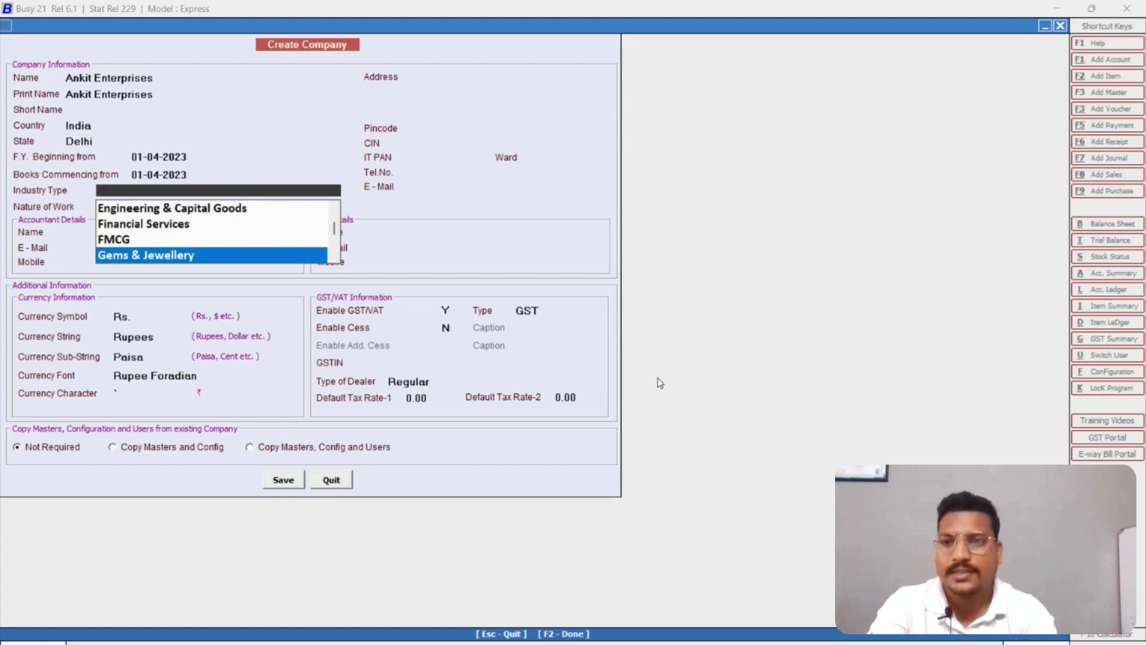
pyautogui.press('Up')
pyautogui.press('Up')
pyautogui.press('Up')
pyautogui.press('Up')
pyautogui.press('Up')
pyautogui.press('Up')
pyautogui.press('Up')
pyautogui.press('Up')
pyautogui.press('Up')
pyautogui.press('Up')
pyautogui.press('Up')
pyautogui.press('Up')
pyautogui.press('Up')
pyautogui.press('Up')
pyautogui.press('Up')
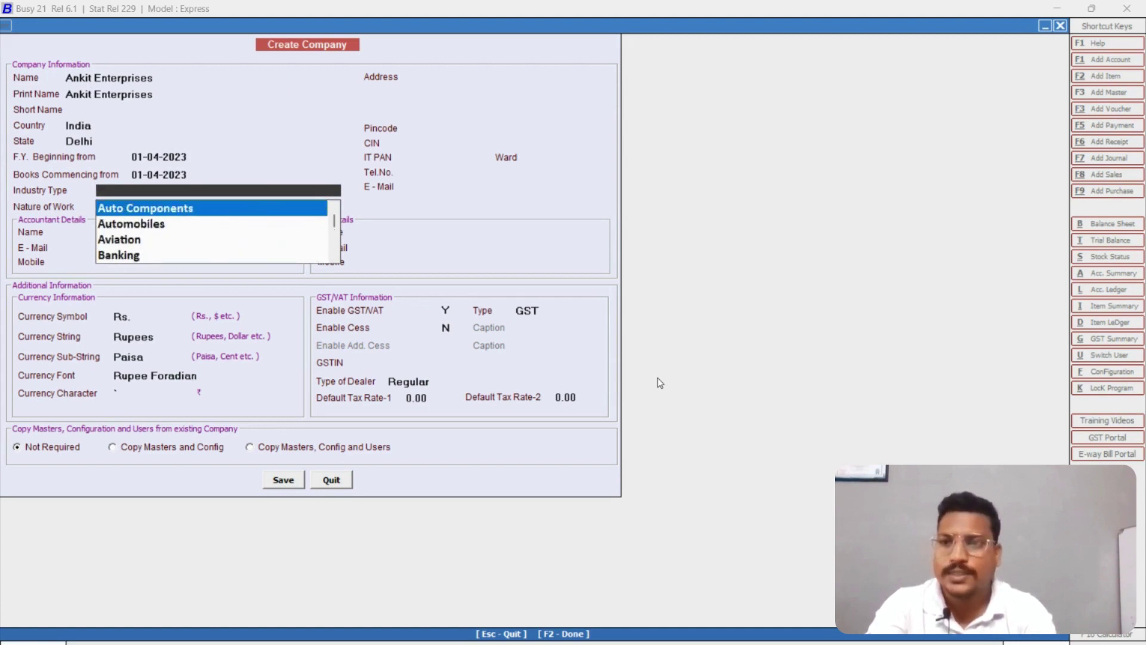
pyautogui.press('Up')
pyautogui.press('Up')
pyautogui.press('Down')
pyautogui.press('Down')
pyautogui.press('Down')
pyautogui.press('Down')
pyautogui.press('Down')
pyautogui.press('Down')
pyautogui.press('Down')
pyautogui.press('Down')
pyautogui.press('Down')
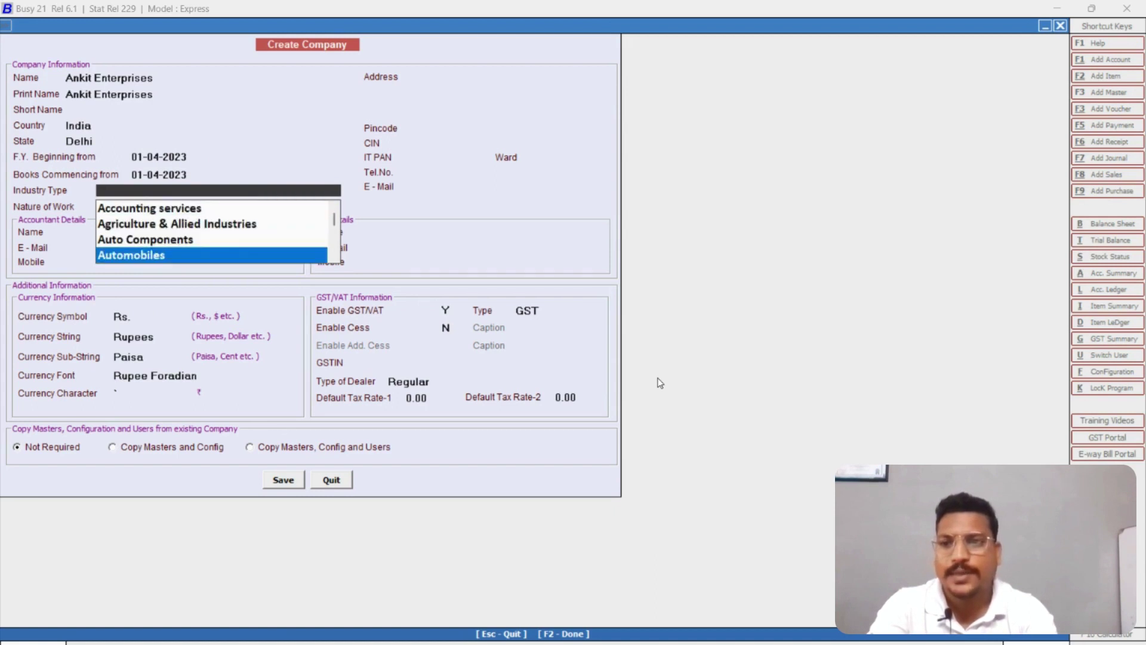
pyautogui.press('Down')
pyautogui.press('Down')
pyautogui.press('Down')
pyautogui.press('Down')
pyautogui.press('Down')
pyautogui.press('Down')
pyautogui.press('Down')
pyautogui.press('Down')
pyautogui.press('Down')
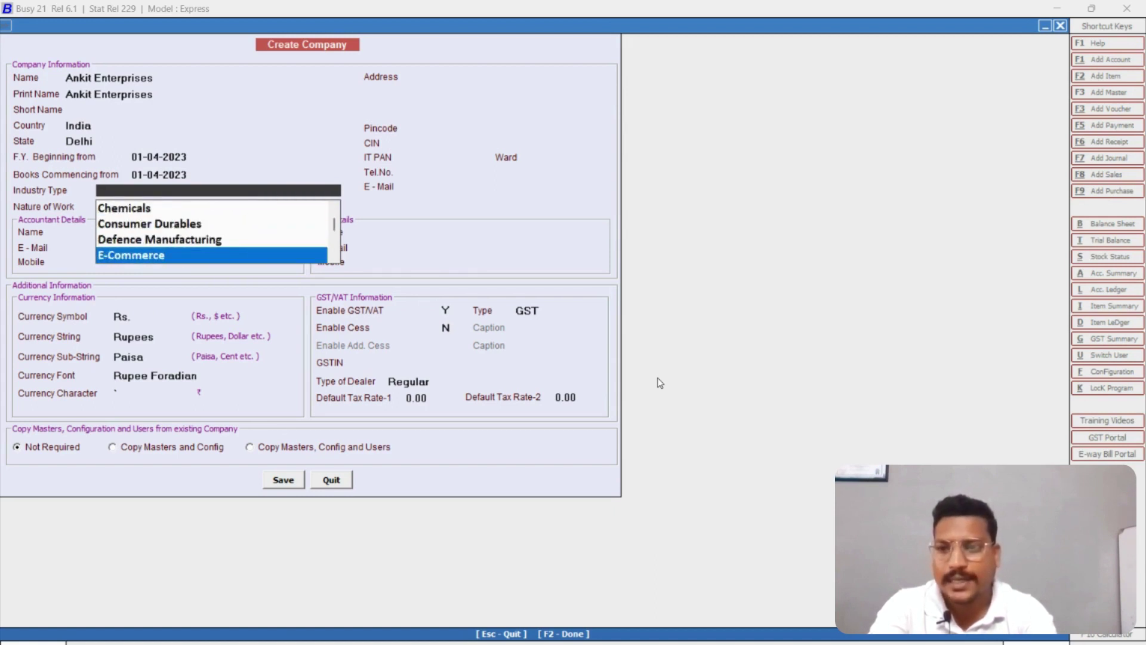
pyautogui.press('Down')
pyautogui.press('Down')
pyautogui.press('Down')
pyautogui.press('Down')
pyautogui.press('Down')
pyautogui.press('Down')
pyautogui.press('Down')
pyautogui.press('Down')
pyautogui.press('Down')
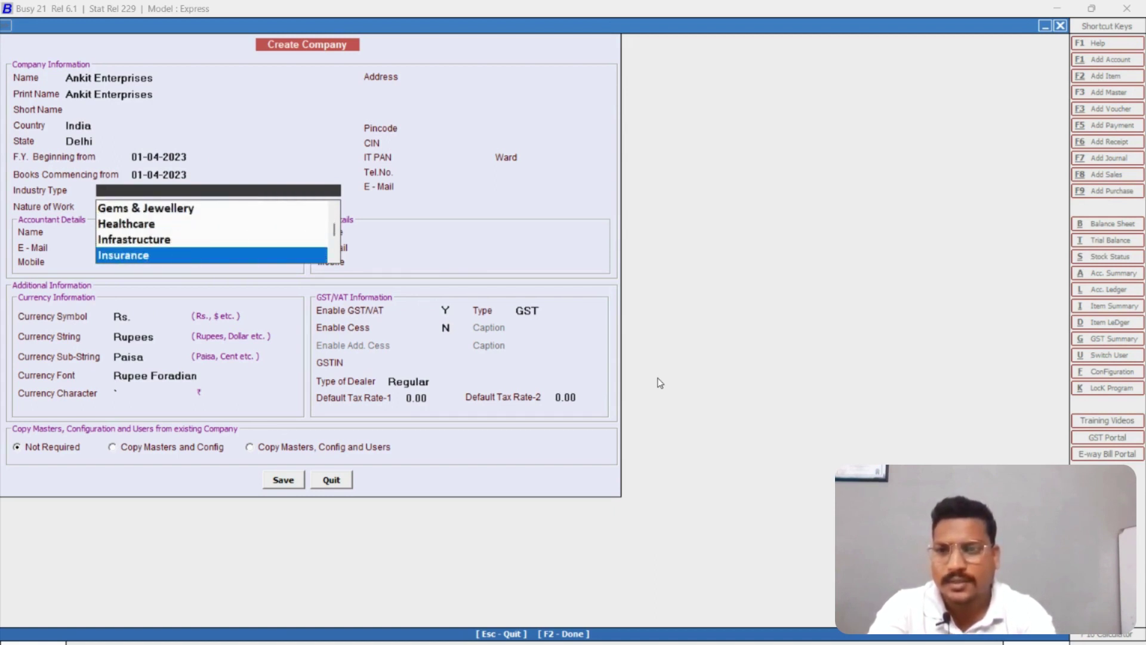
pyautogui.press('Down')
pyautogui.press('Down')
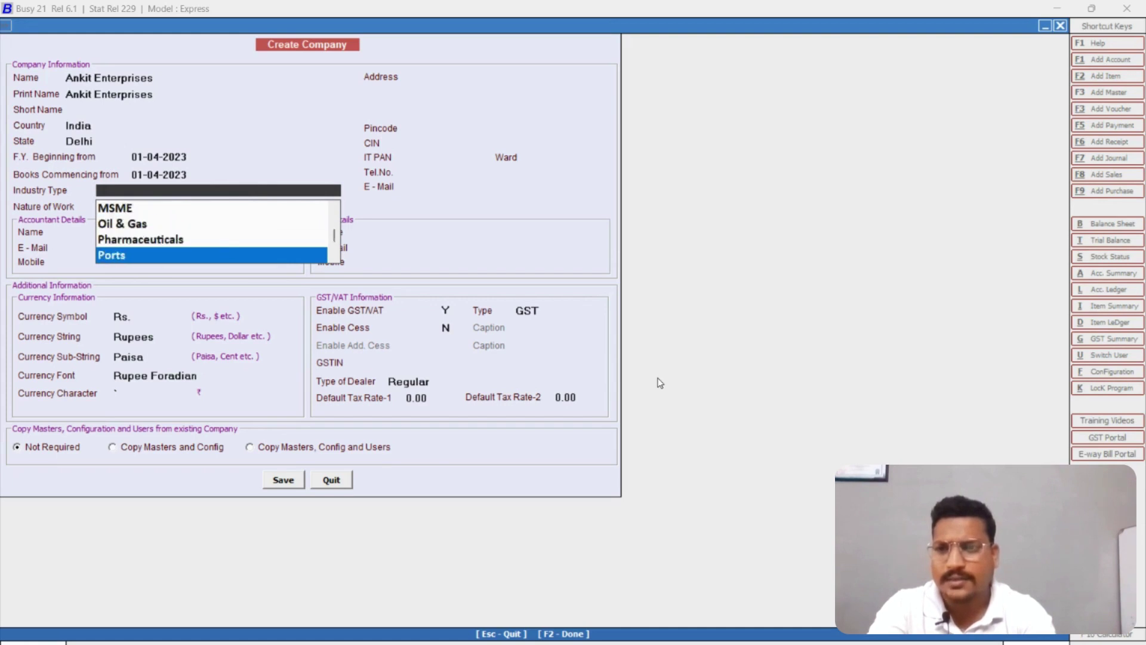
pyautogui.press('Up')
pyautogui.press('Up')
pyautogui.press('Up')
pyautogui.press('Up')
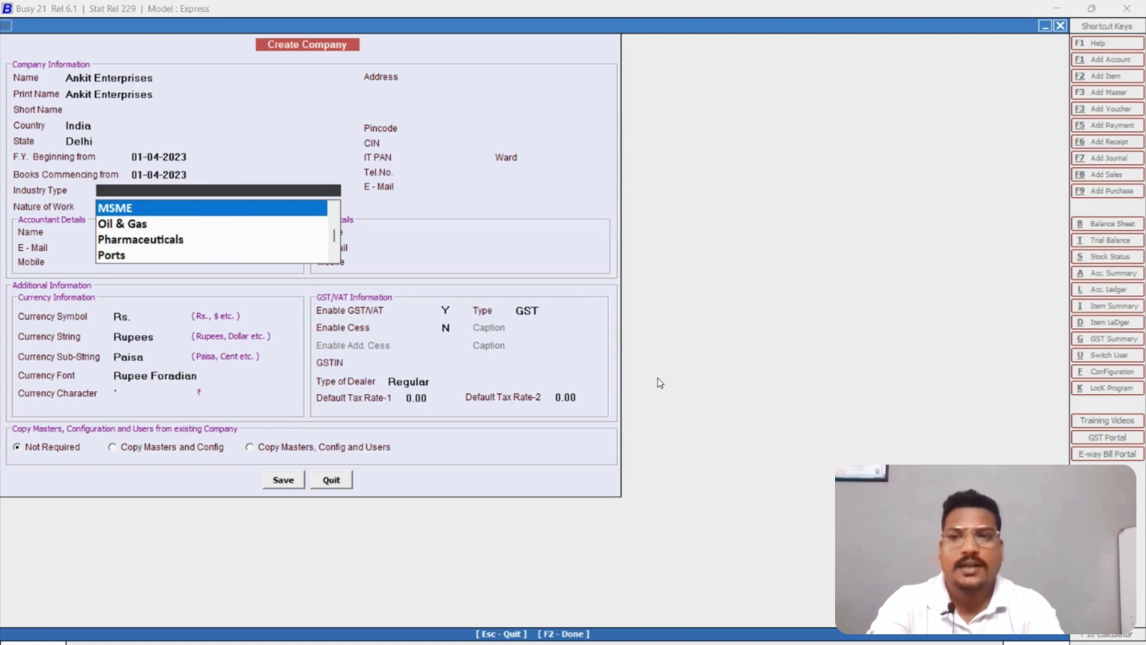
pyautogui.press('Up')
pyautogui.press('Up')
pyautogui.press('Down')
pyautogui.press('Down')
pyautogui.press('Down')
pyautogui.press('Down')
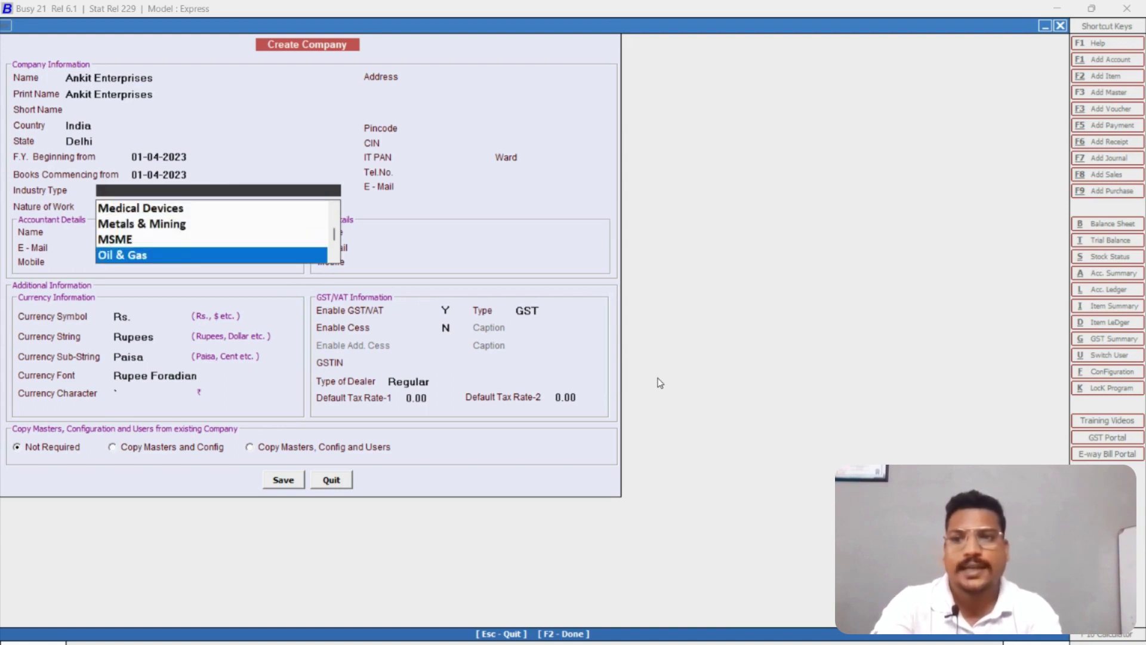
pyautogui.press('Up')
pyautogui.press('Up')
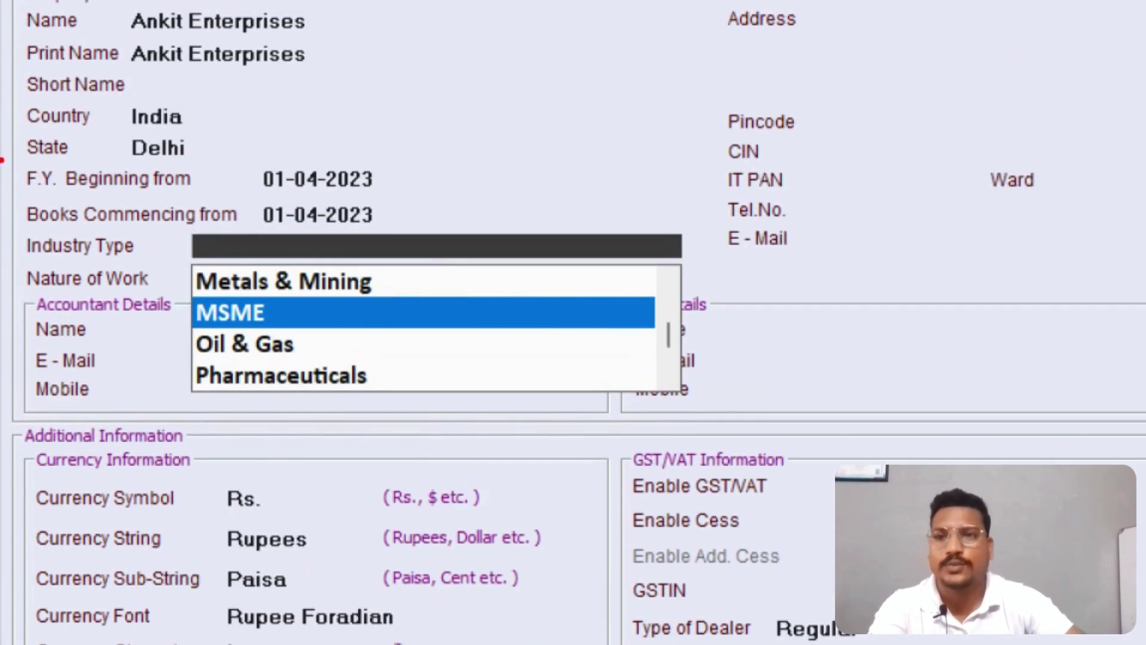
pyautogui.moveTo(9, 229)
pyautogui.mouseDown()
pyautogui.moveTo(138, 268)
pyautogui.moveTo(154, 269)
pyautogui.moveTo(149, 260)
pyautogui.moveTo(239, 325)
pyautogui.moveTo(289, 344)
pyautogui.mouseUp()
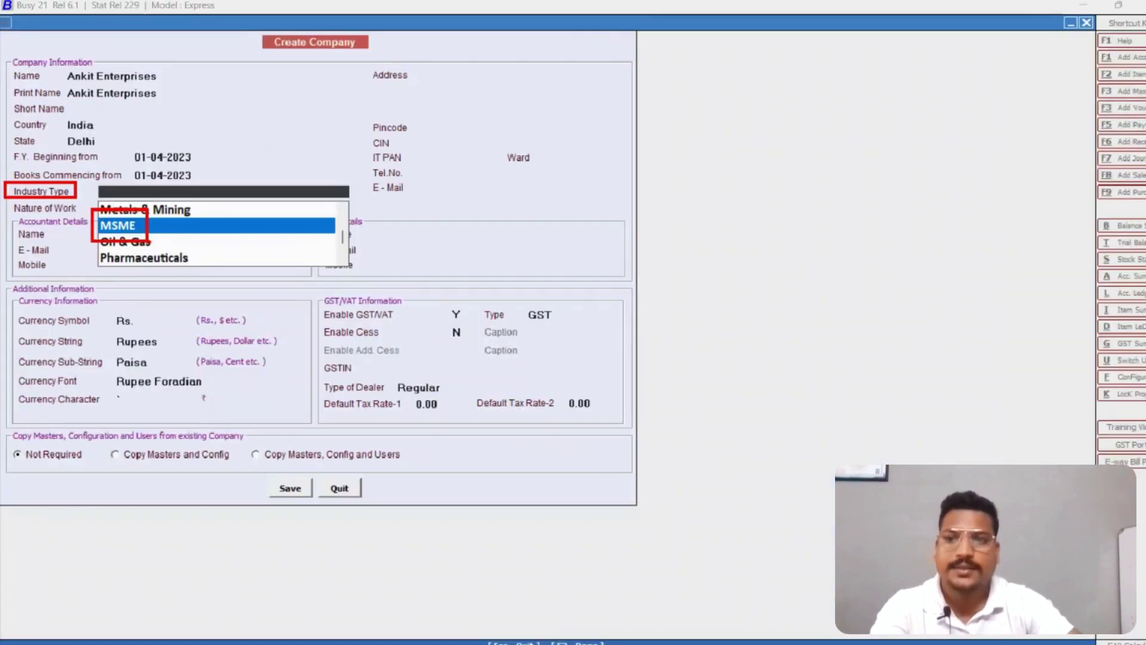
pyautogui.press('Return')
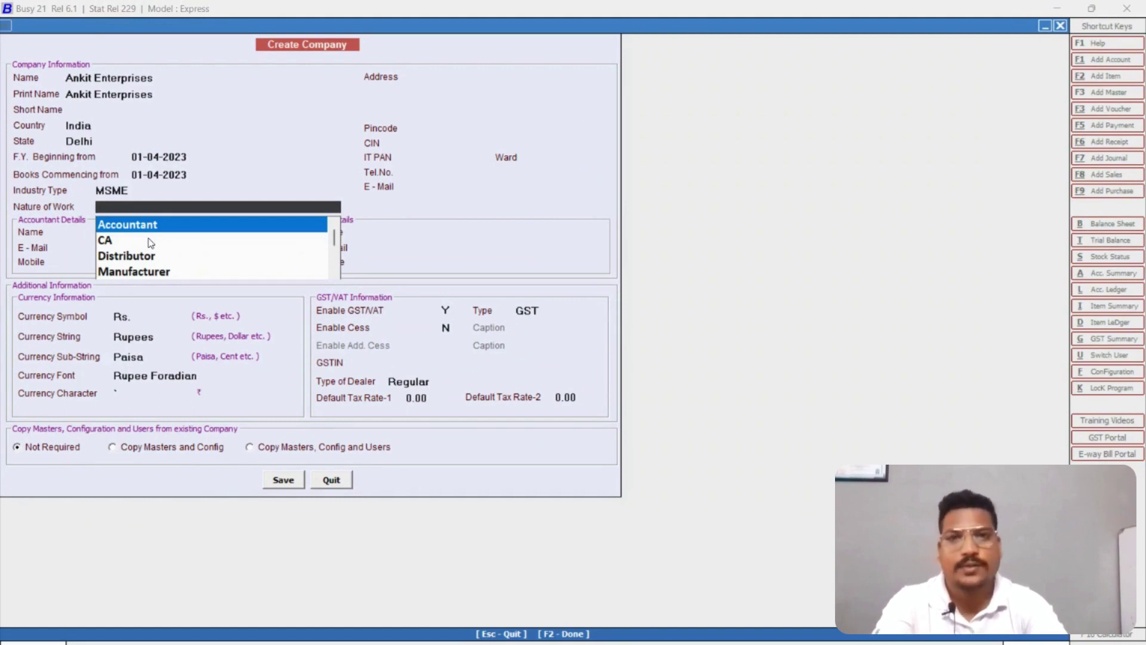
# Step: Set the Nature of Work to Trader
pyautogui.press('Down')
pyautogui.press('Down')
pyautogui.press('Down')
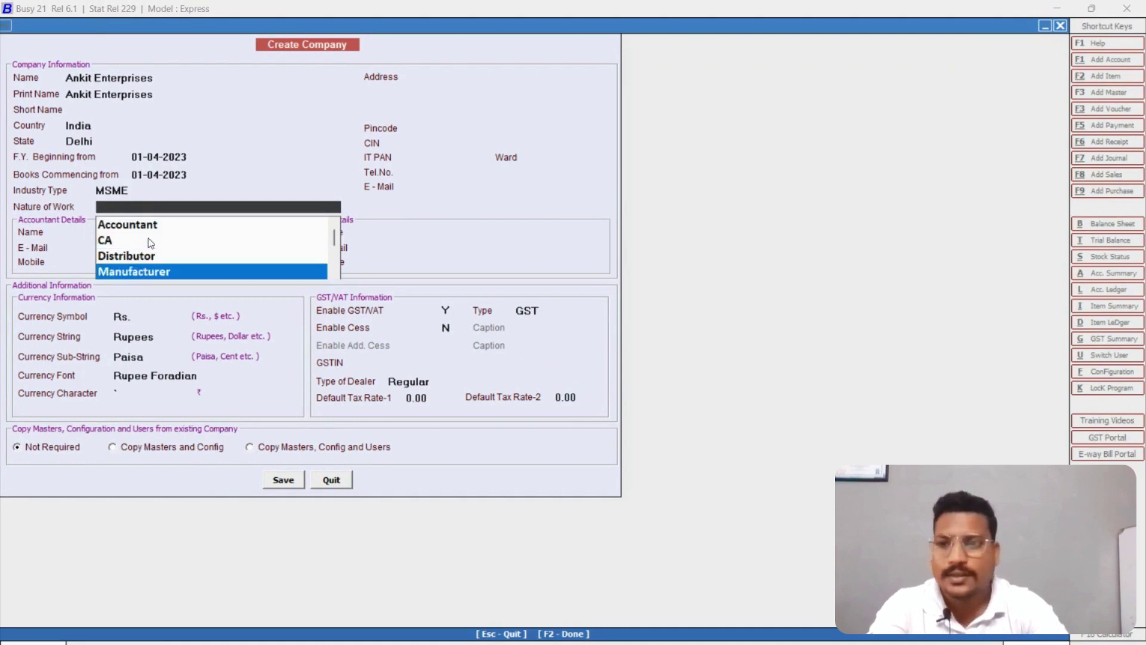
pyautogui.press('Down')
pyautogui.press('Down')
pyautogui.press('Down')
pyautogui.press('Down')
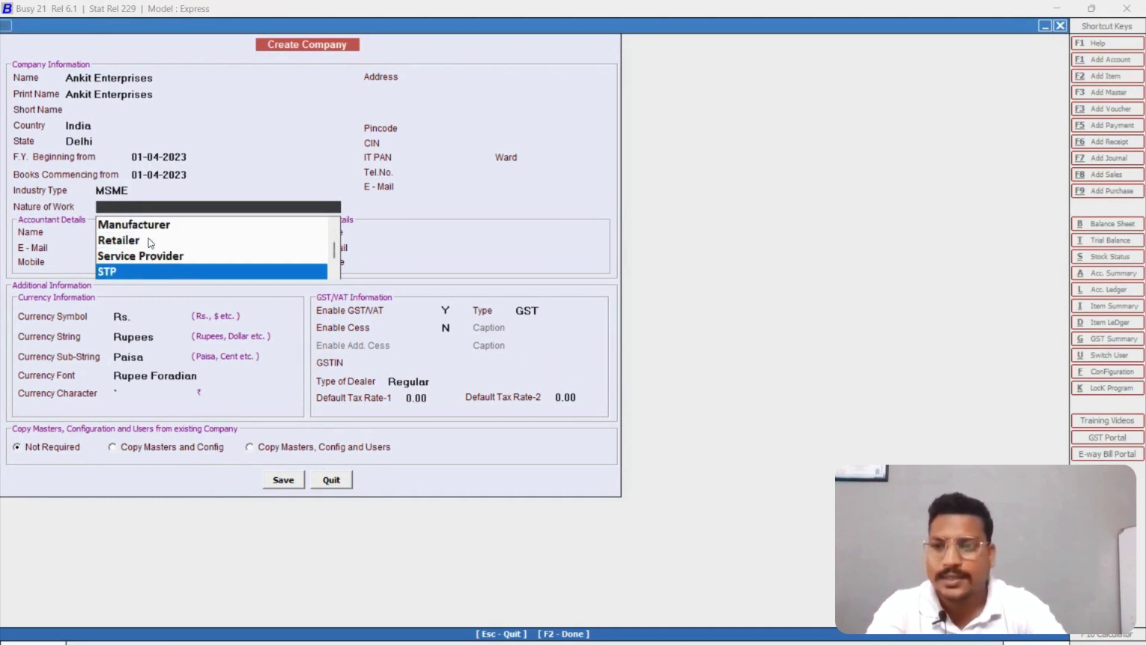
pyautogui.press('Up')
pyautogui.press('Up')
pyautogui.press('Down')
pyautogui.press('Down')
pyautogui.press('Down')
pyautogui.press('Up')
pyautogui.press('Return')
pyautogui.press('Return')
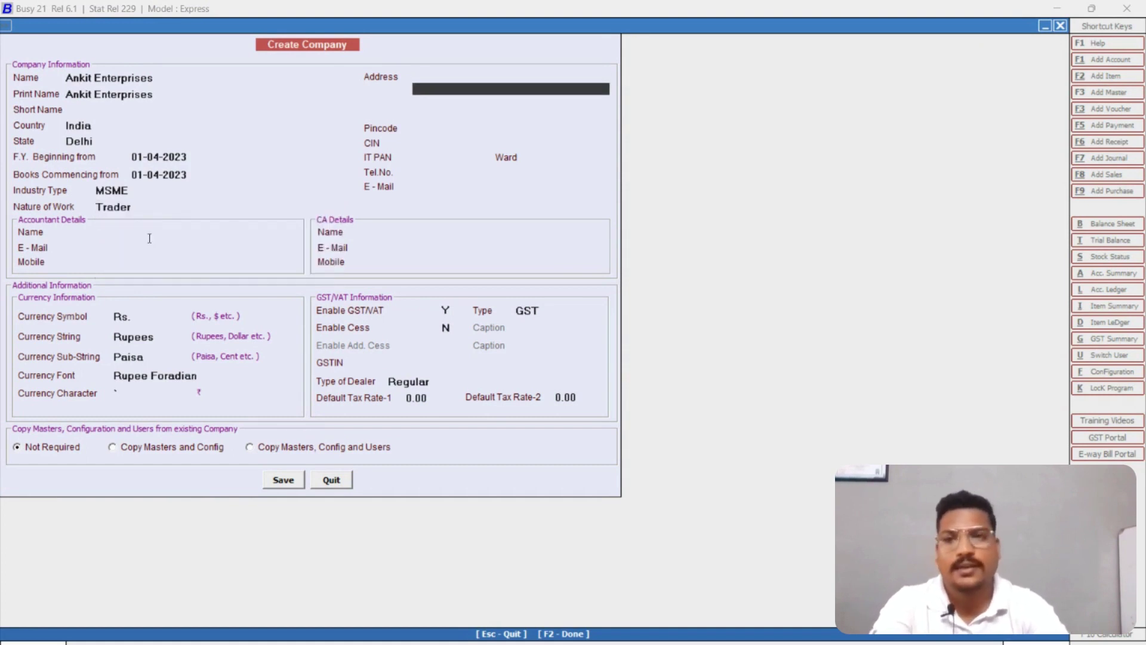
# Step: Enter Delhi as the address, pincode 110041 and the company phone number
pyautogui.press('Up')
pyautogui.write('delhi')
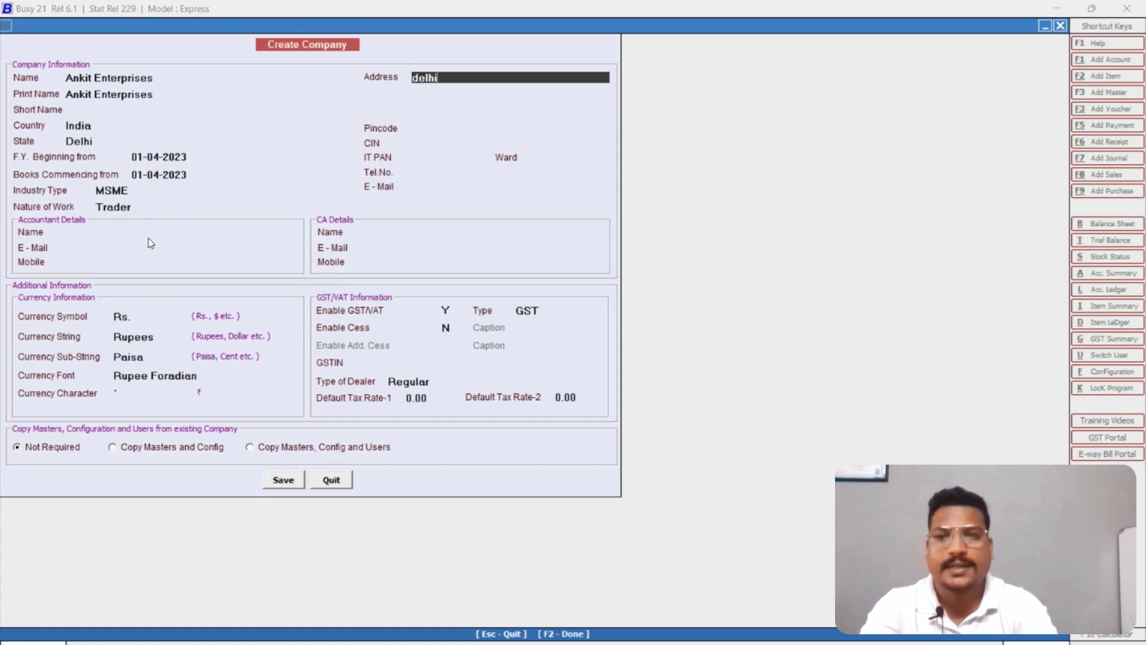
pyautogui.press('Return')
pyautogui.press('Return')
pyautogui.press('Return')
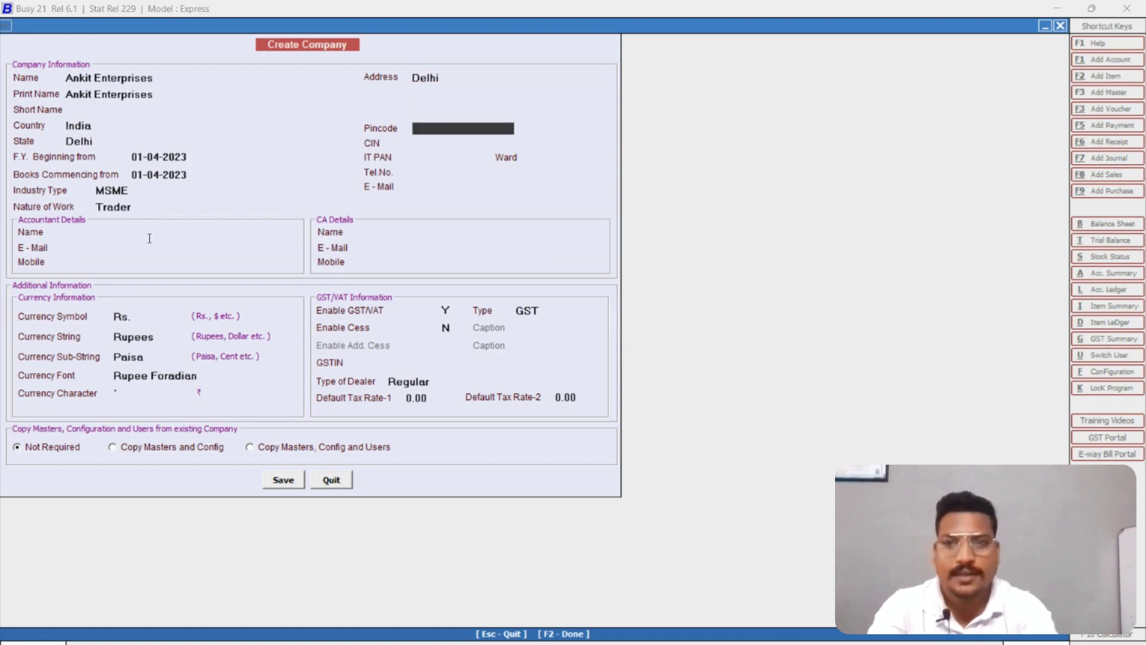
pyautogui.write('110041')
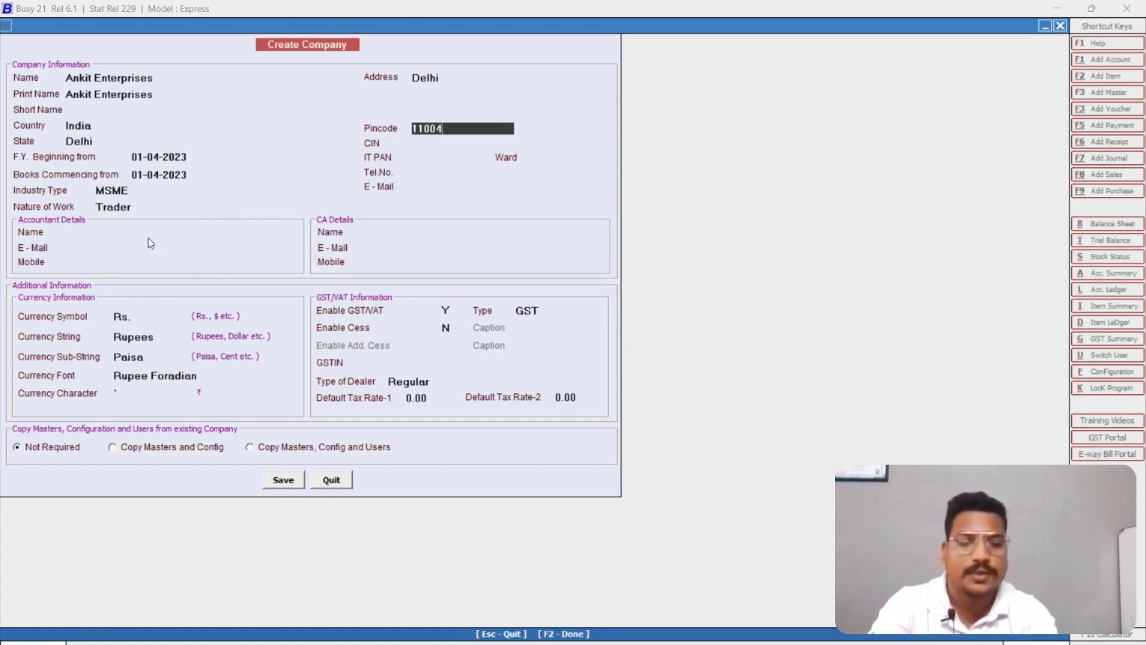
pyautogui.press('Return')
pyautogui.press('Return')
pyautogui.press('Return')
pyautogui.press('Return')
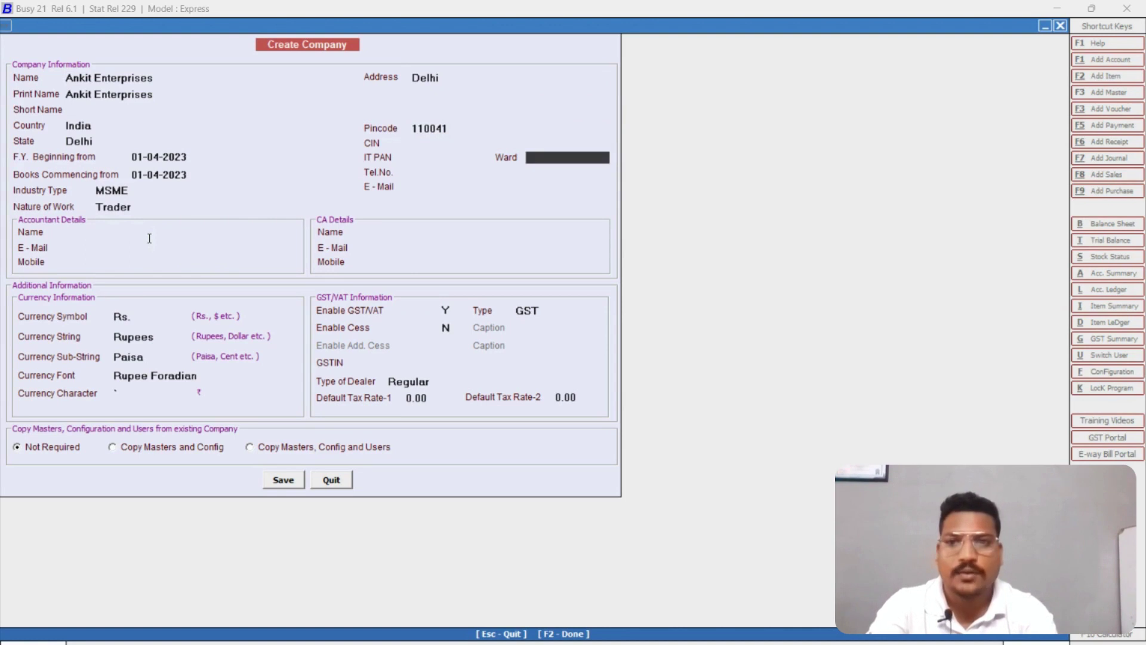
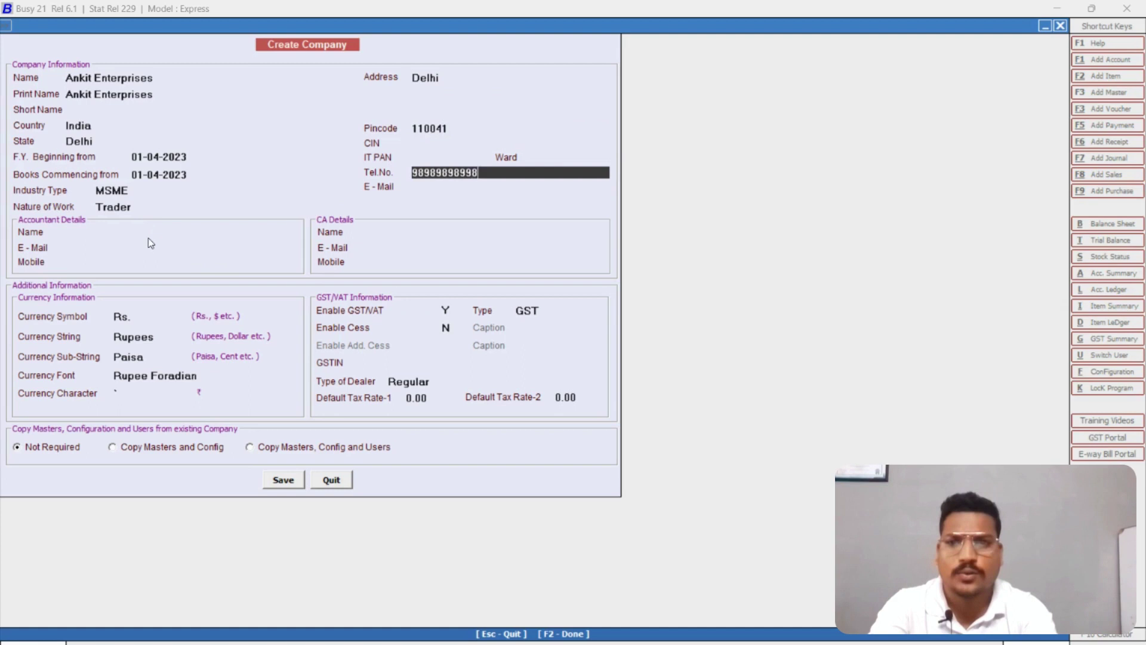
pyautogui.press('Return')
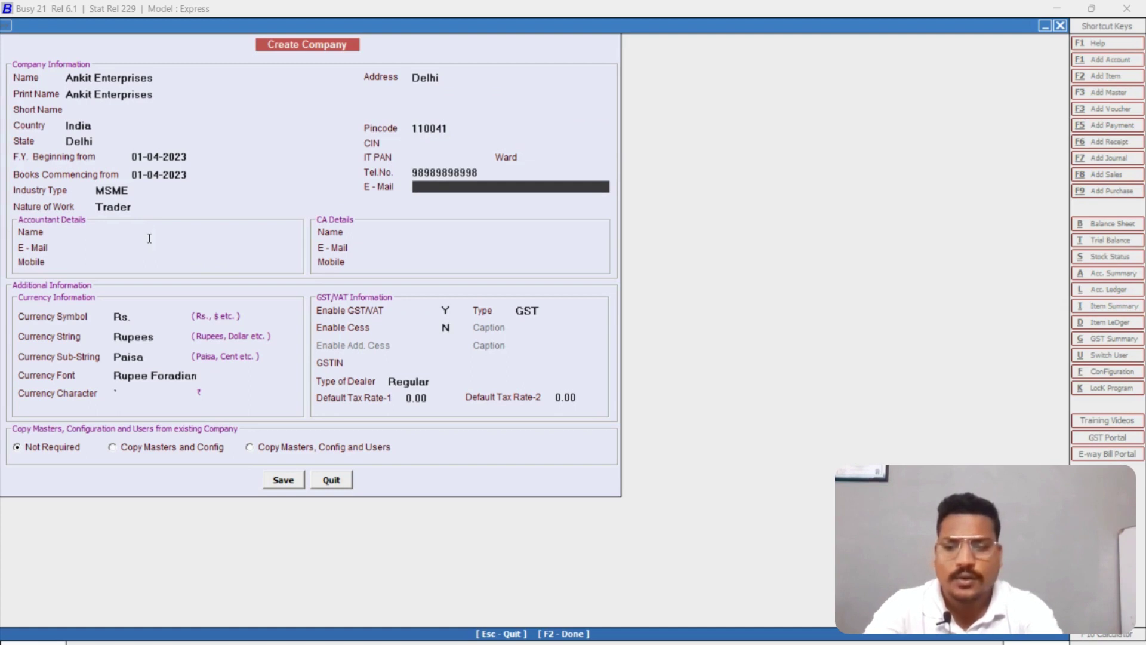
# Step: Skip the remaining details, keep GST/VAT enabled, and save the new company
pyautogui.press('Return')
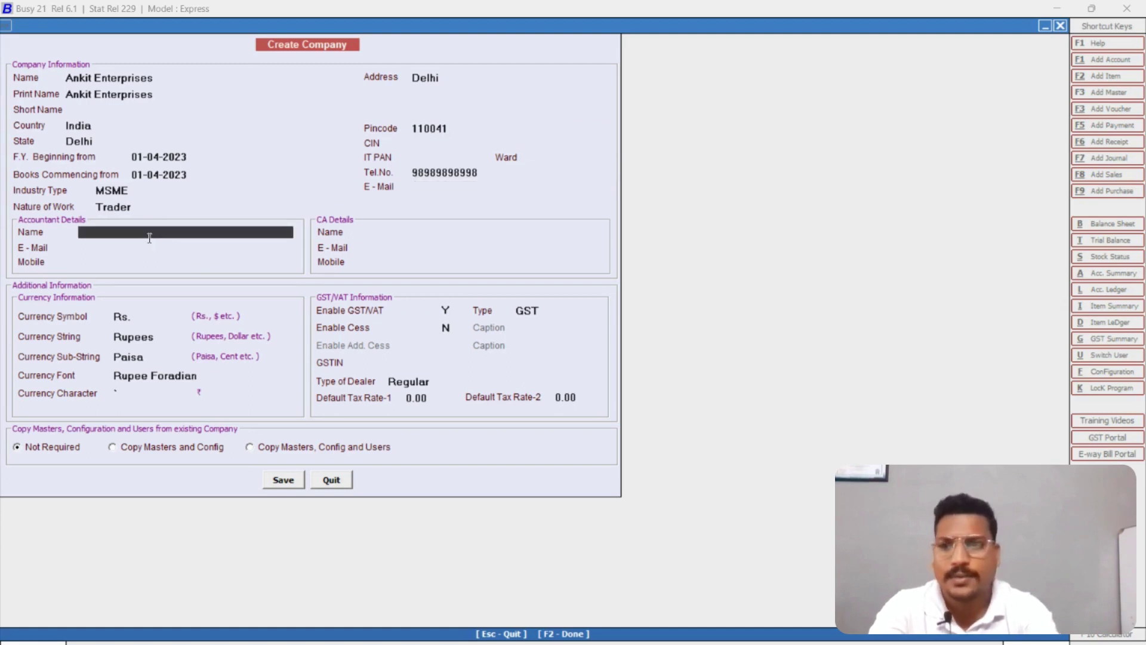
pyautogui.press('Return')
pyautogui.press('Return')
pyautogui.press('Return')
pyautogui.press('Return')
pyautogui.press('Return')
pyautogui.press('Return')
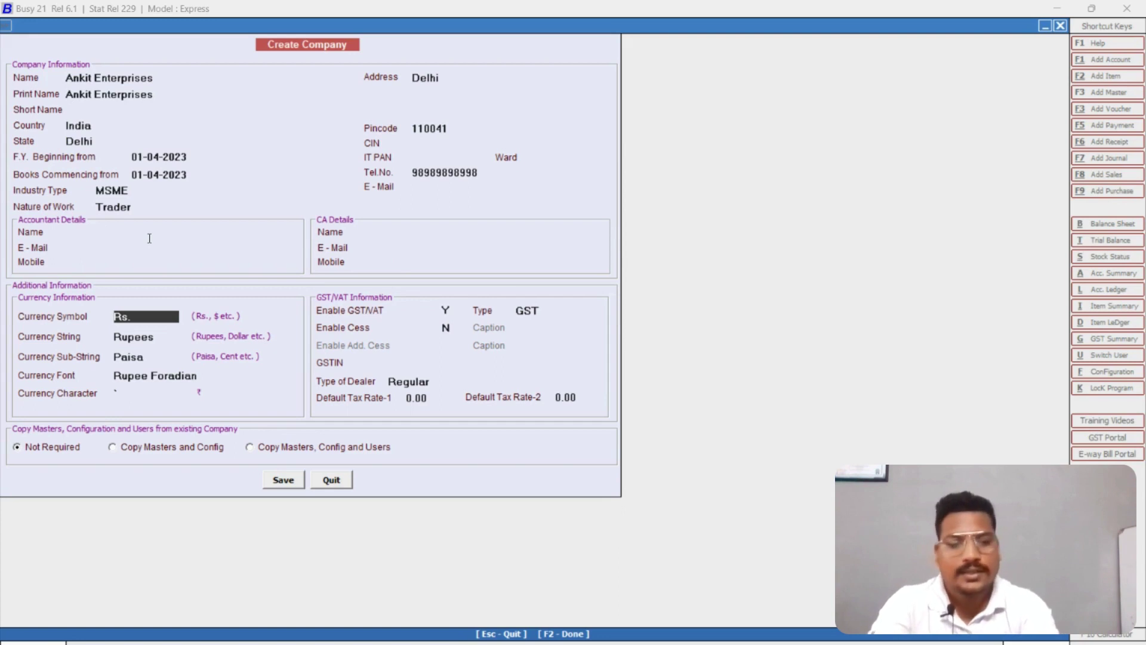
pyautogui.press('Return')
pyautogui.press('Return')
pyautogui.press('Return')
pyautogui.press('Return')
pyautogui.press('Return')
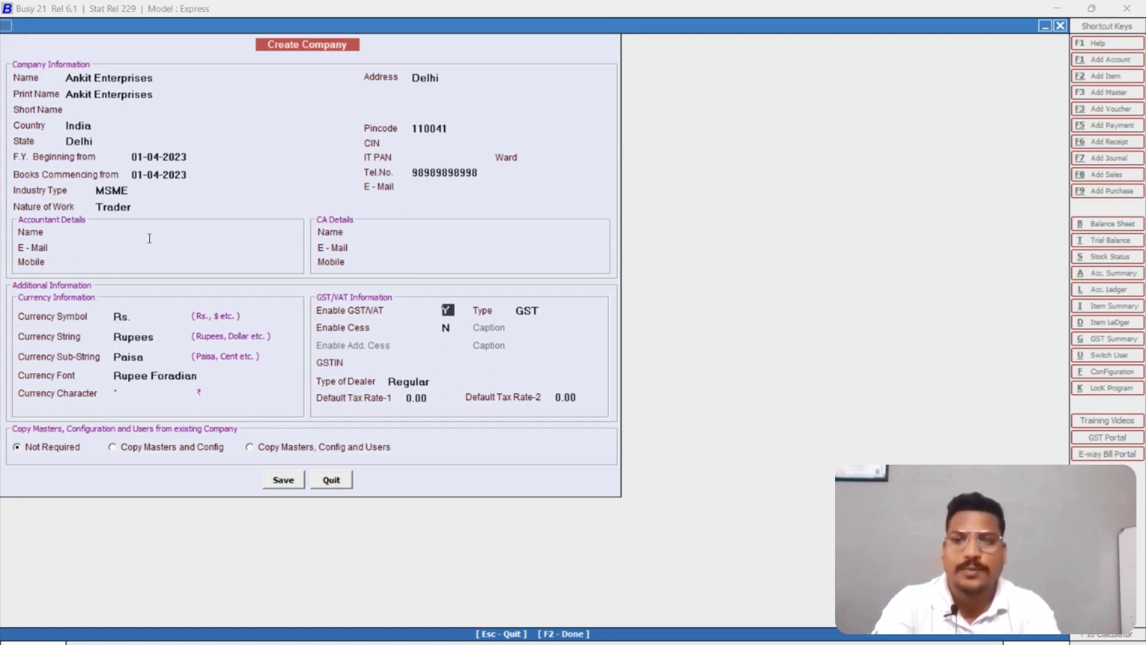
pyautogui.press('Return')
pyautogui.press('Return')
pyautogui.press('Return')
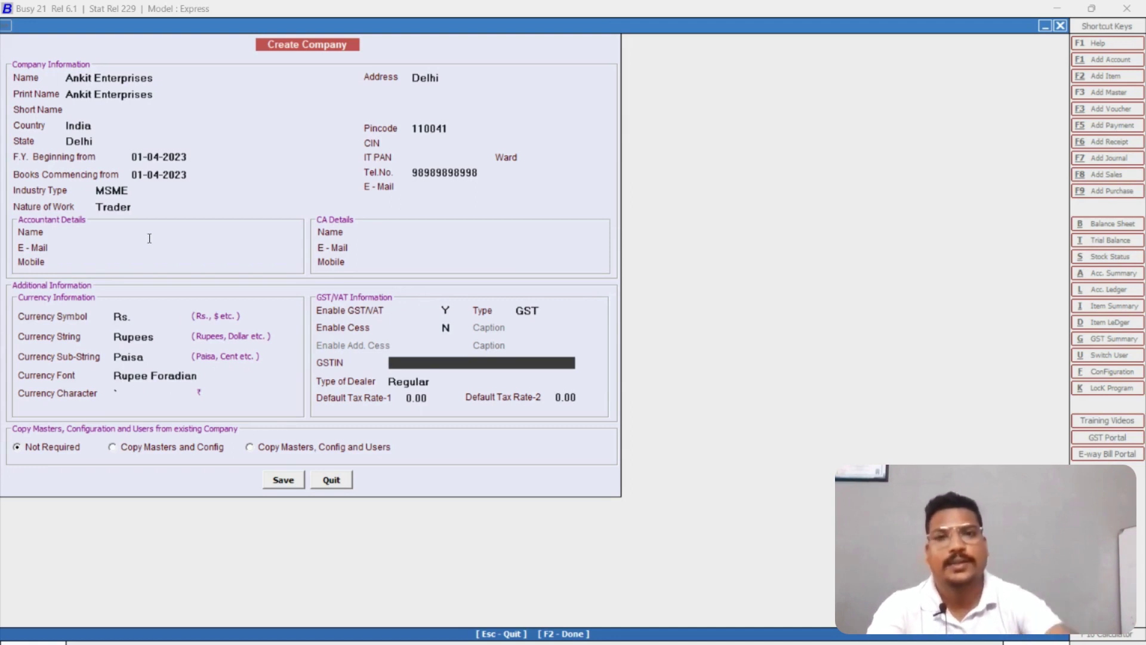
pyautogui.click(445, 310)
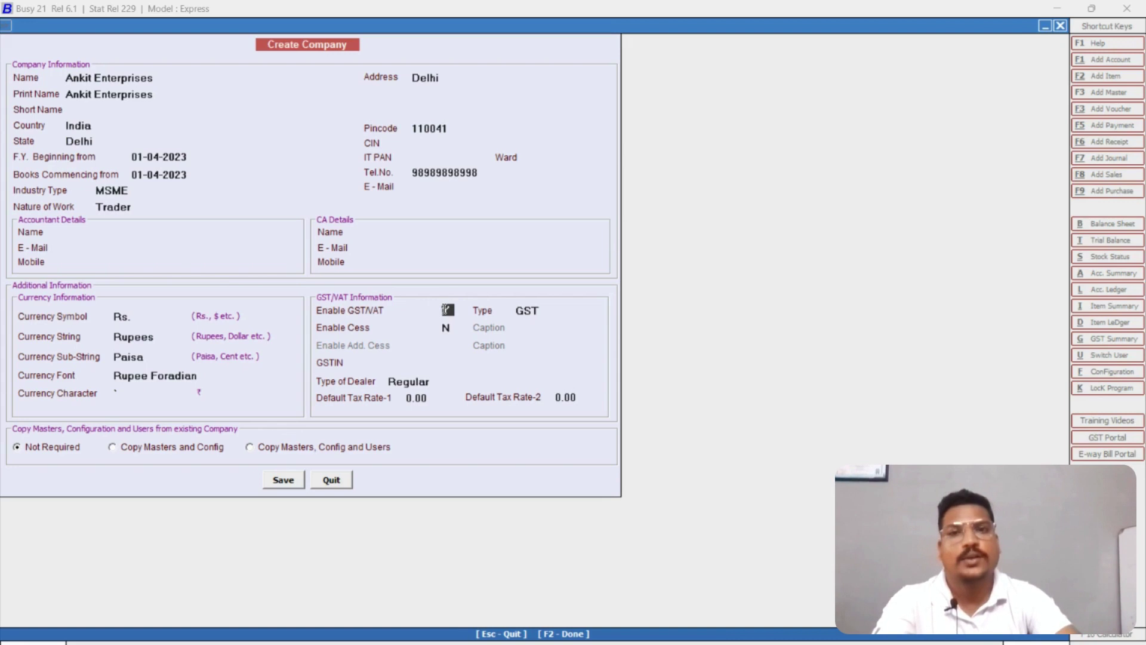
pyautogui.write('N')
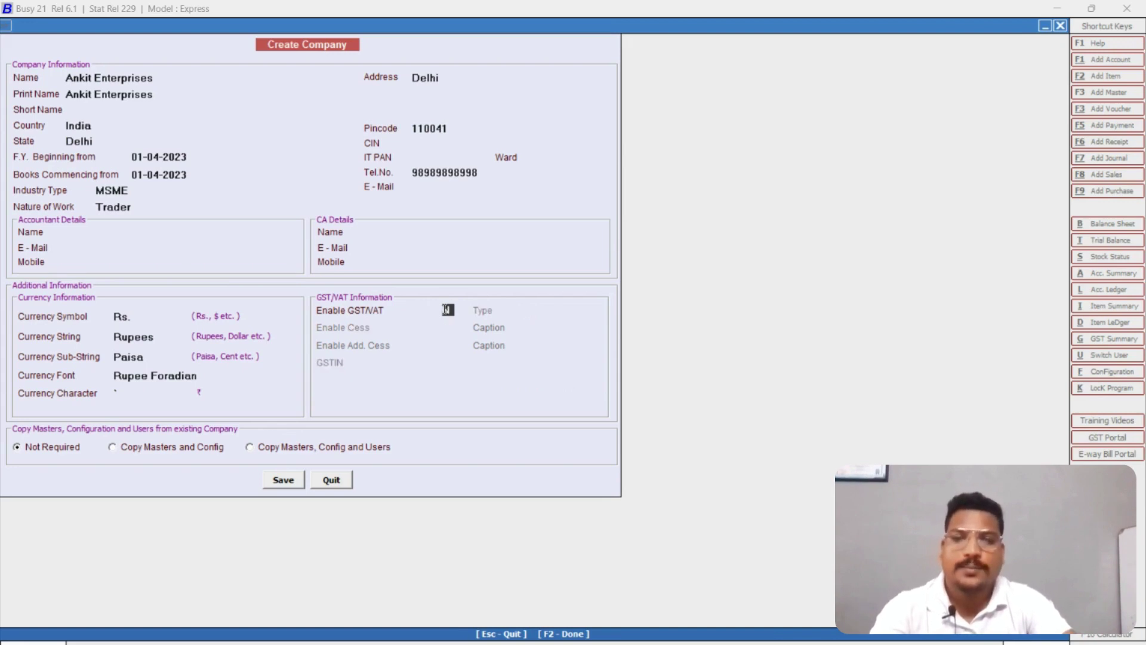
pyautogui.write('Y')
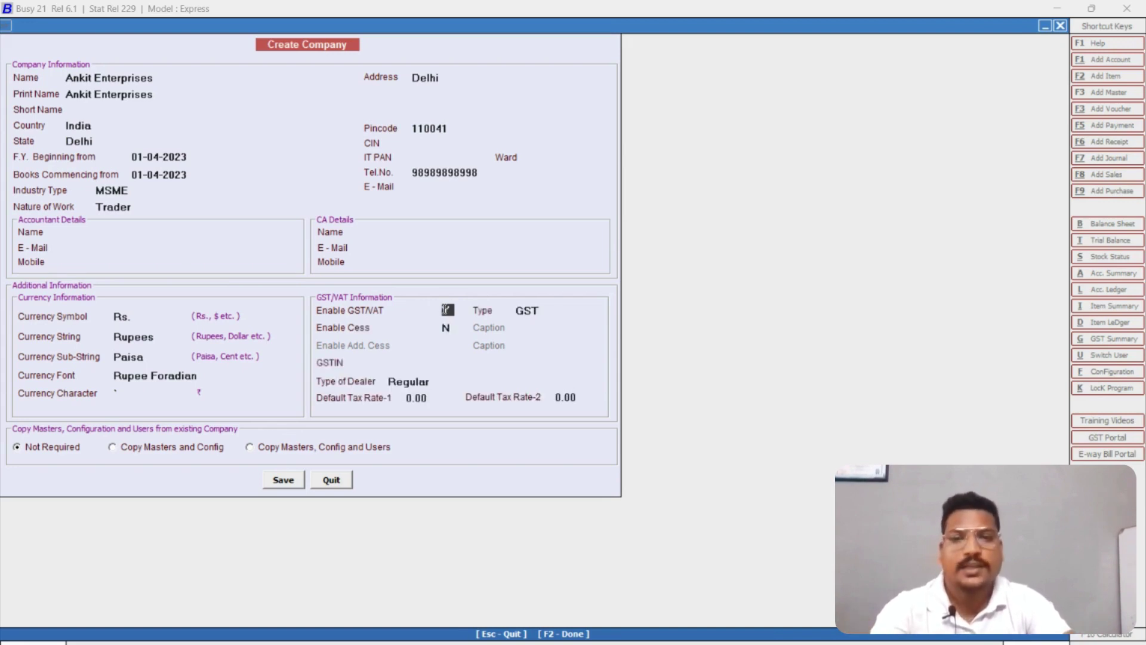
pyautogui.press('Return')
pyautogui.press('Return')
pyautogui.press('Return')
pyautogui.press('Return')
pyautogui.press('Return')
pyautogui.press('Return')
pyautogui.press('Return')
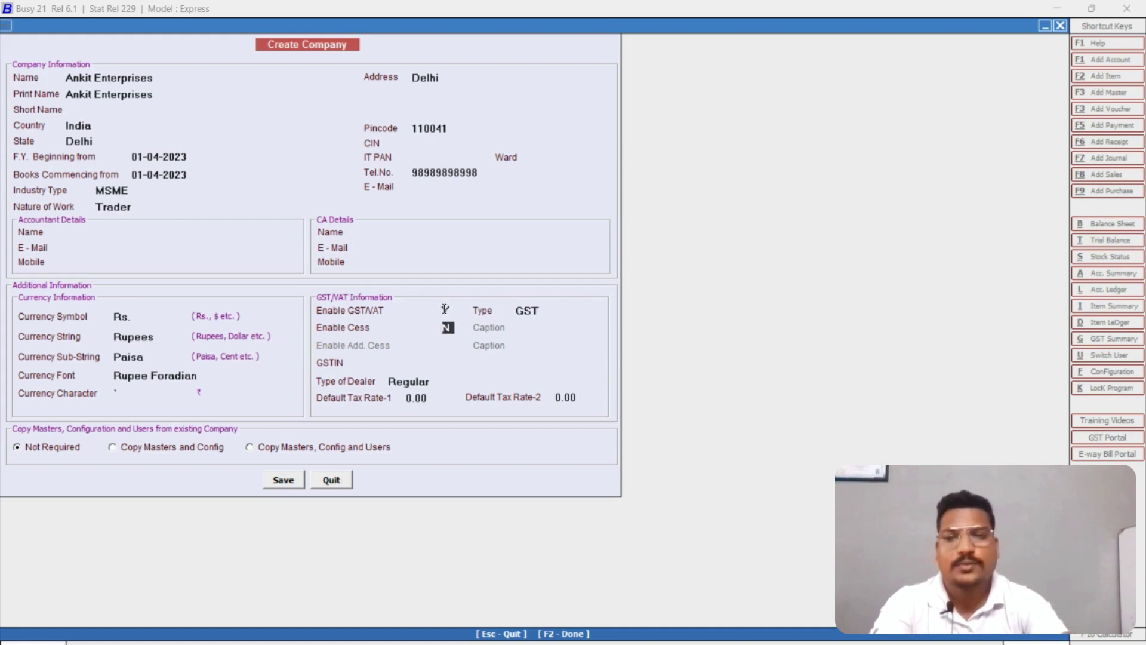
pyautogui.press('Return')
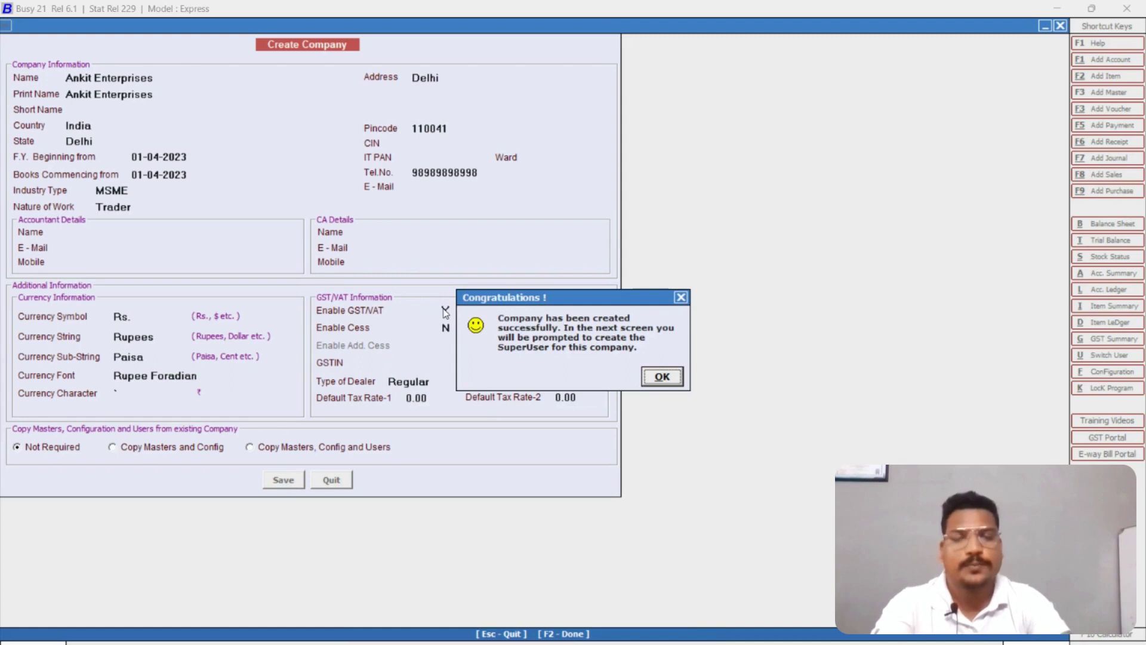
# Step: Set User Authentication Required to Y and enter the superuser name, password and password recheck
pyautogui.press('Return')
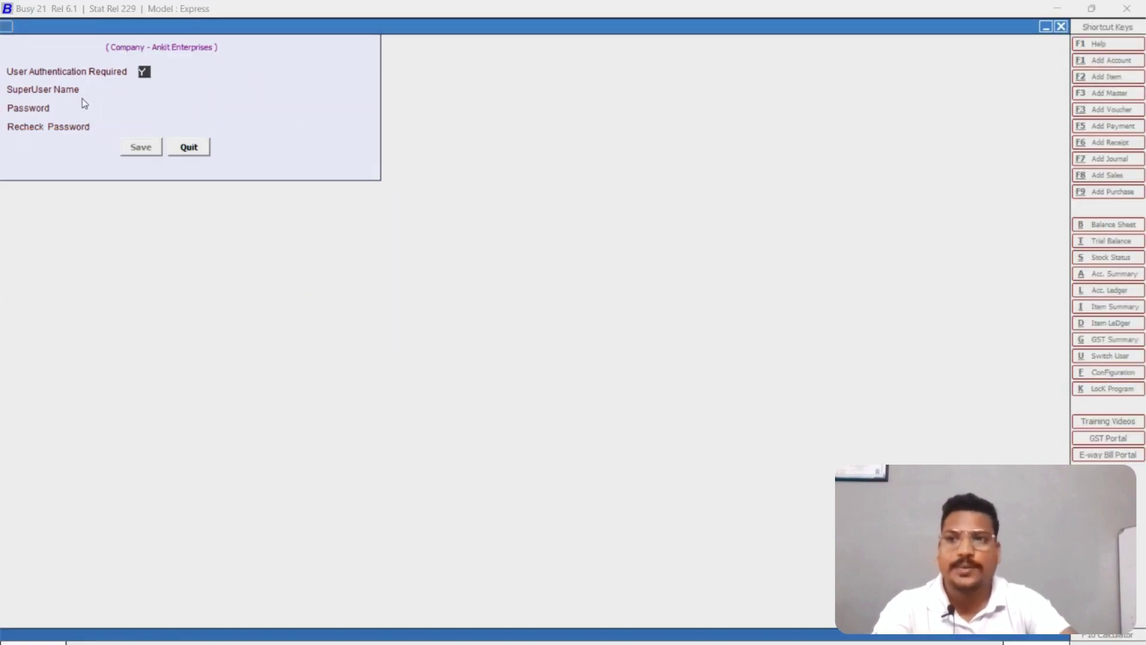
pyautogui.press('Return')
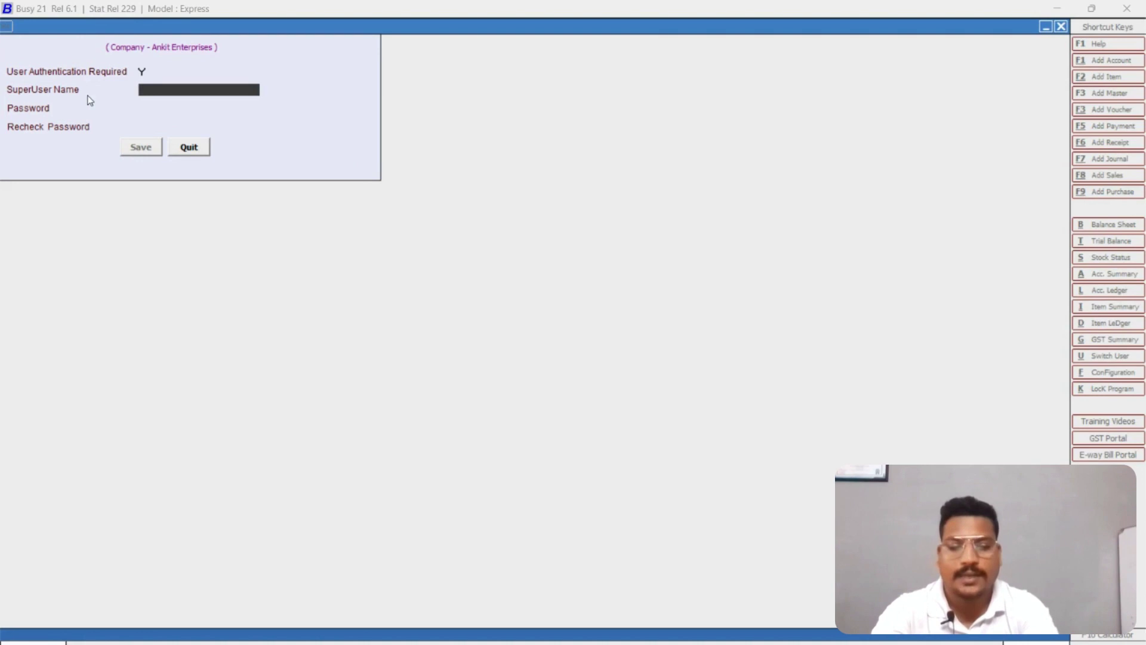
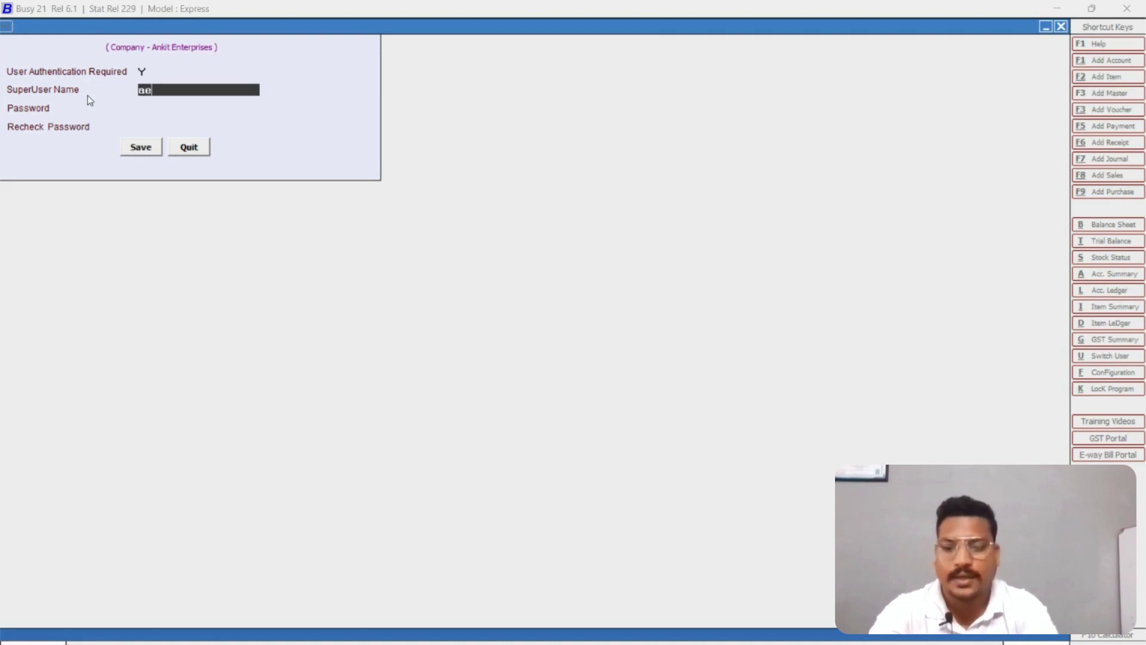
pyautogui.press('Return')
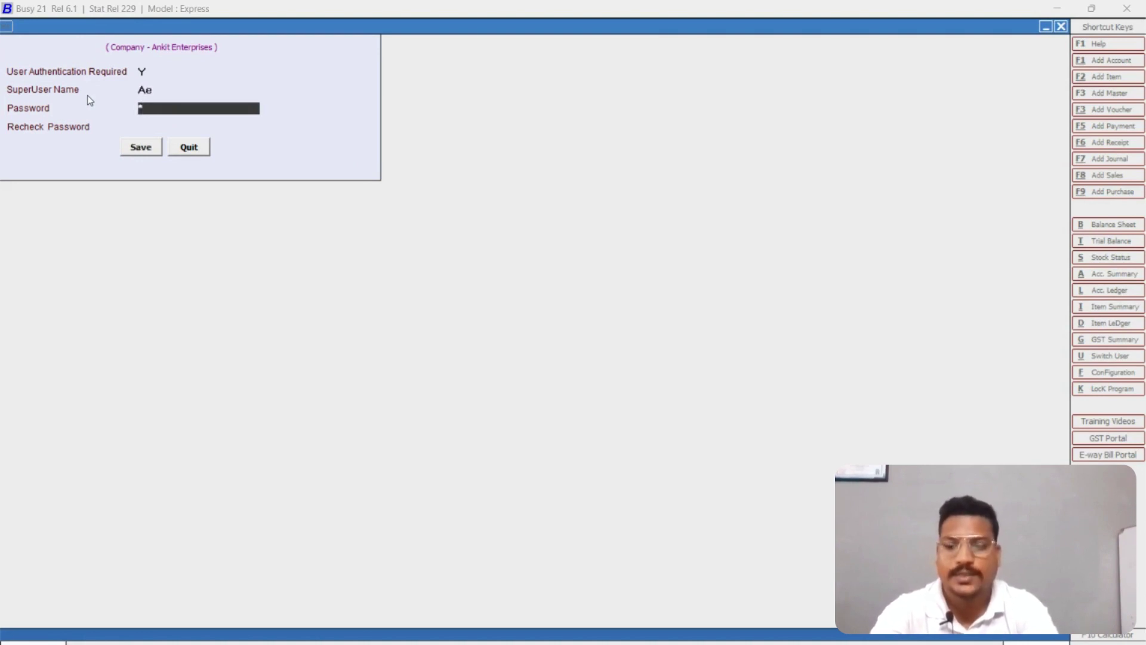
pyautogui.press('Return')
pyautogui.press('Return')
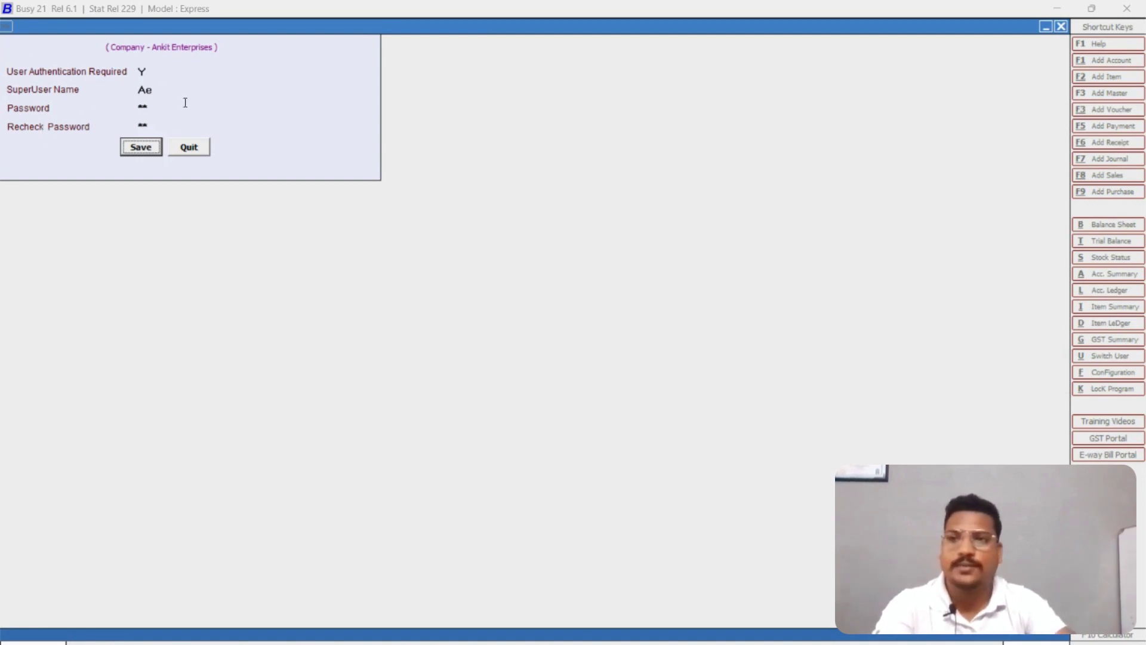
# Step: Save the superuser settings, exit Features / Options, and open Transactions > Sales > Add
pyautogui.click(141, 147)
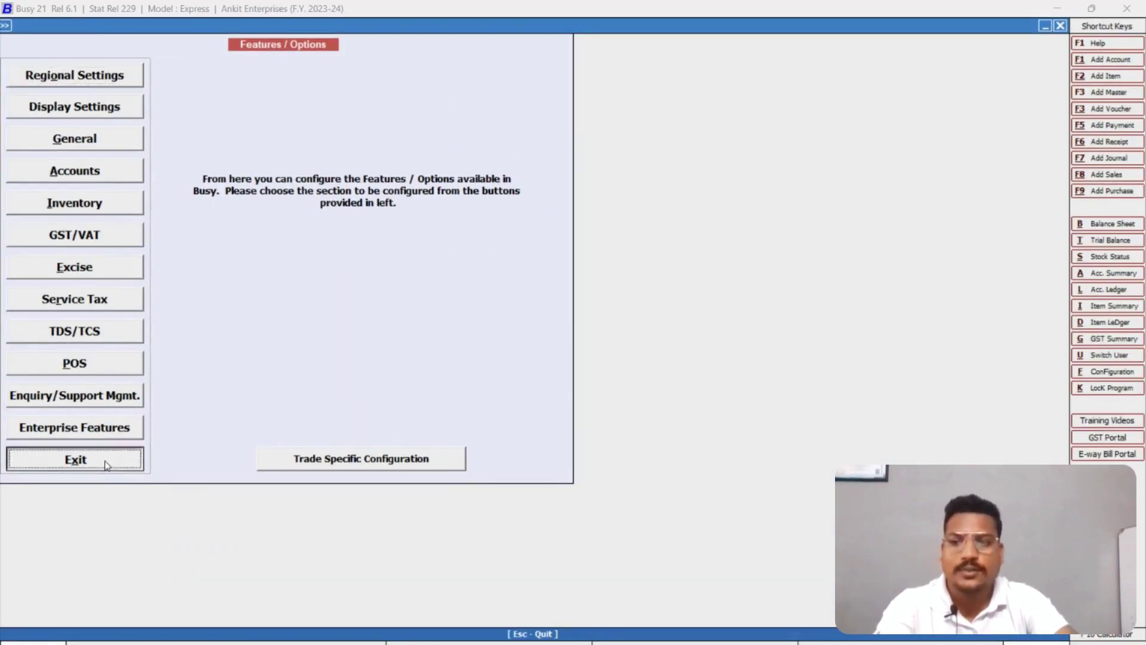
pyautogui.click(105, 464)
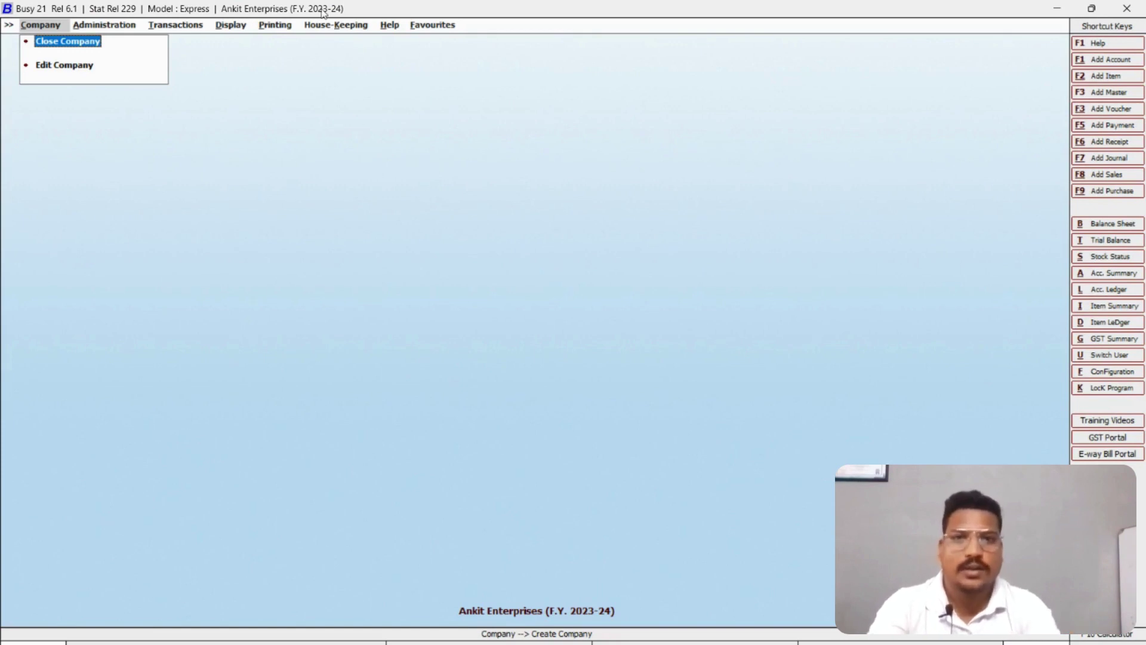
pyautogui.press('Right')
pyautogui.press('Right')
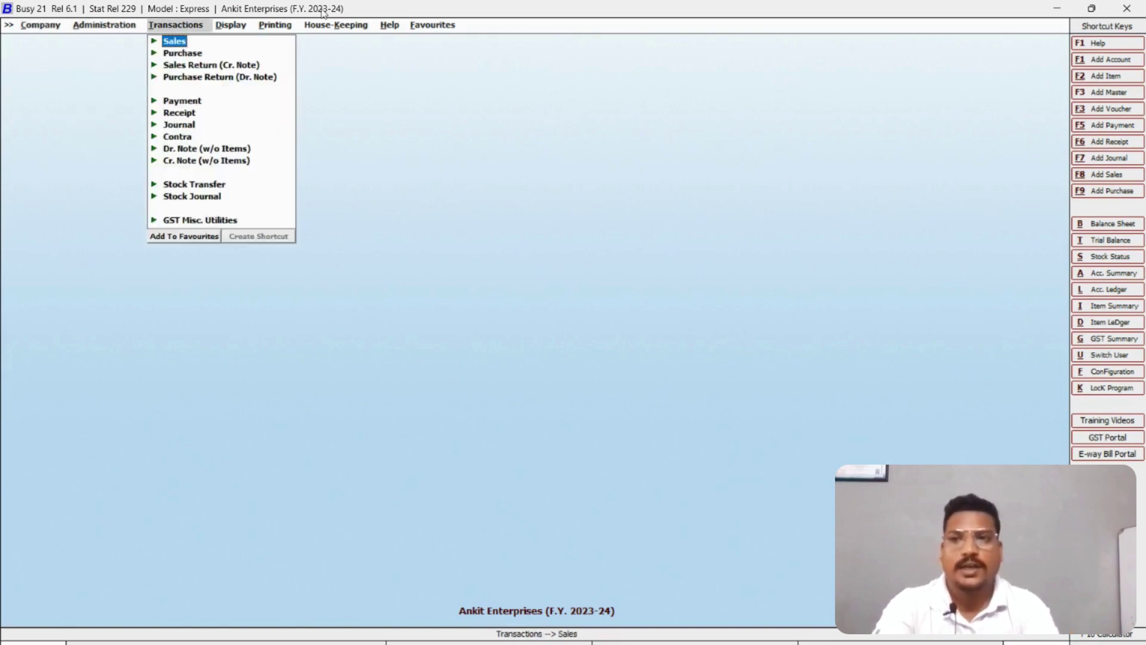
pyautogui.press('Return')
pyautogui.press('Left')
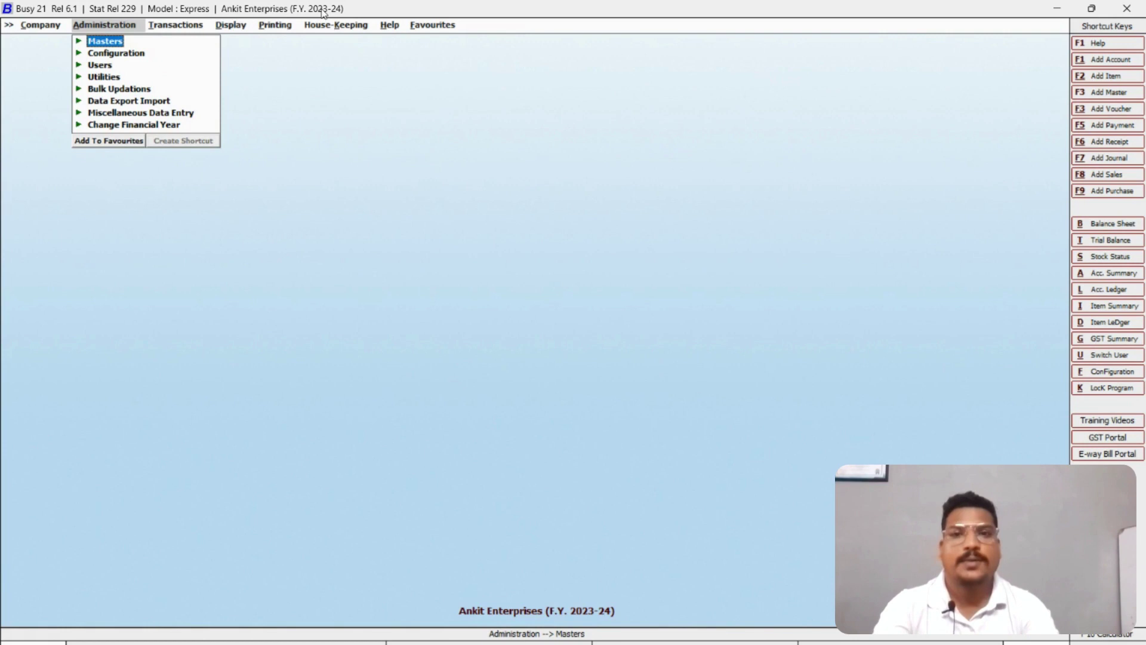
pyautogui.press('Right')
pyautogui.press('Return')
# Step: Set the voucher's Sale Type to L/GST-5% and party to Busy Infotech Pvt. Ltd
pyautogui.press('Return')
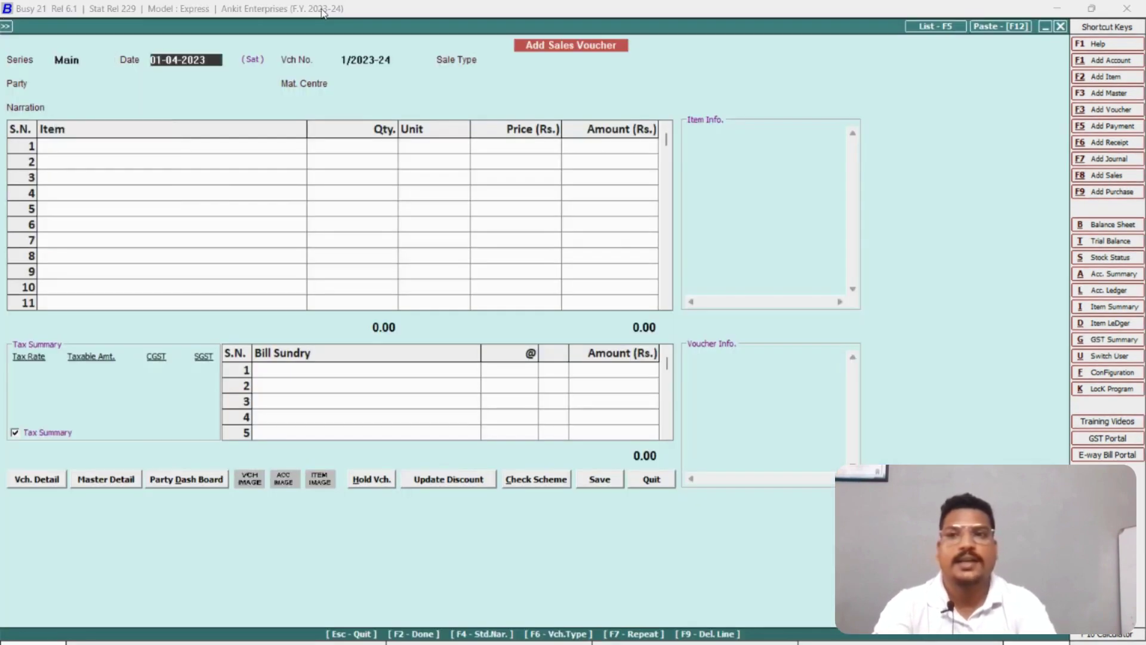
pyautogui.press('Return')
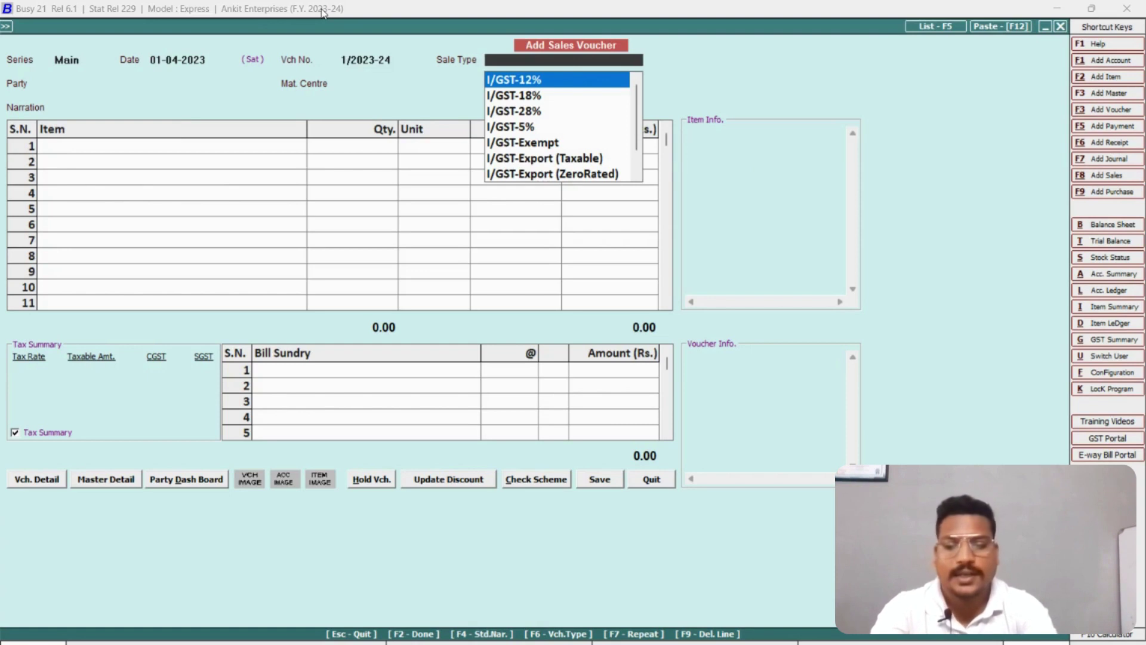
pyautogui.press('l')
pyautogui.press('Down')
pyautogui.press('Down')
pyautogui.press('Down')
pyautogui.press('Return')
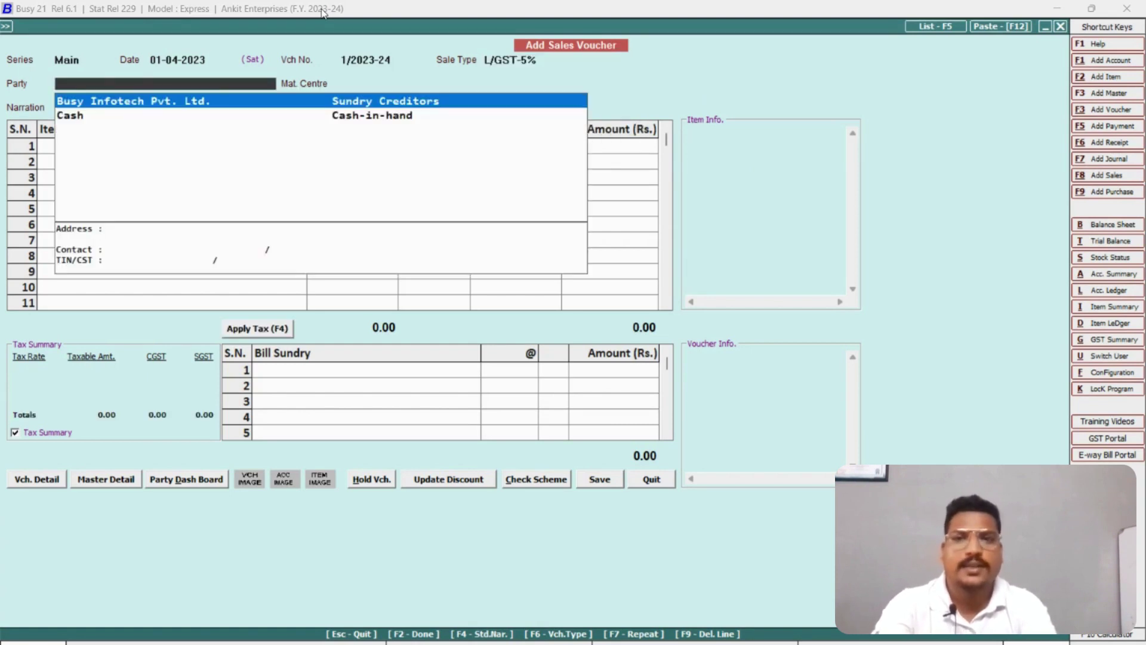
pyautogui.press('Return')
pyautogui.press('Return')
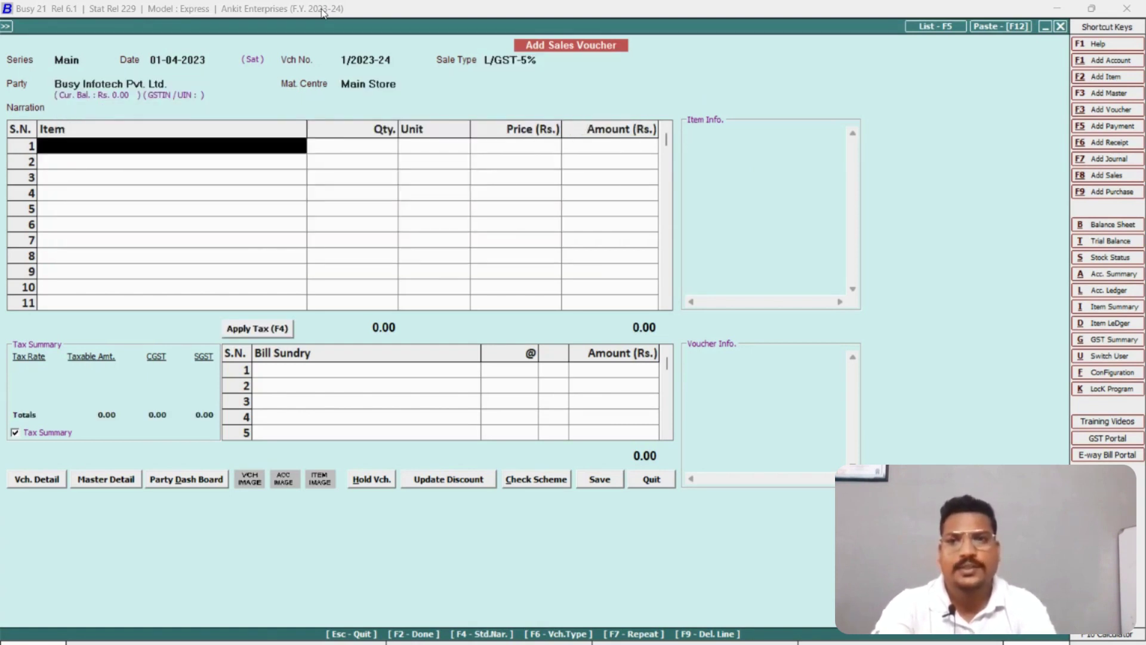
# Step: Create the item Demo Item and add it with quantity 2 Kgs at price 100
pyautogui.press('F3')
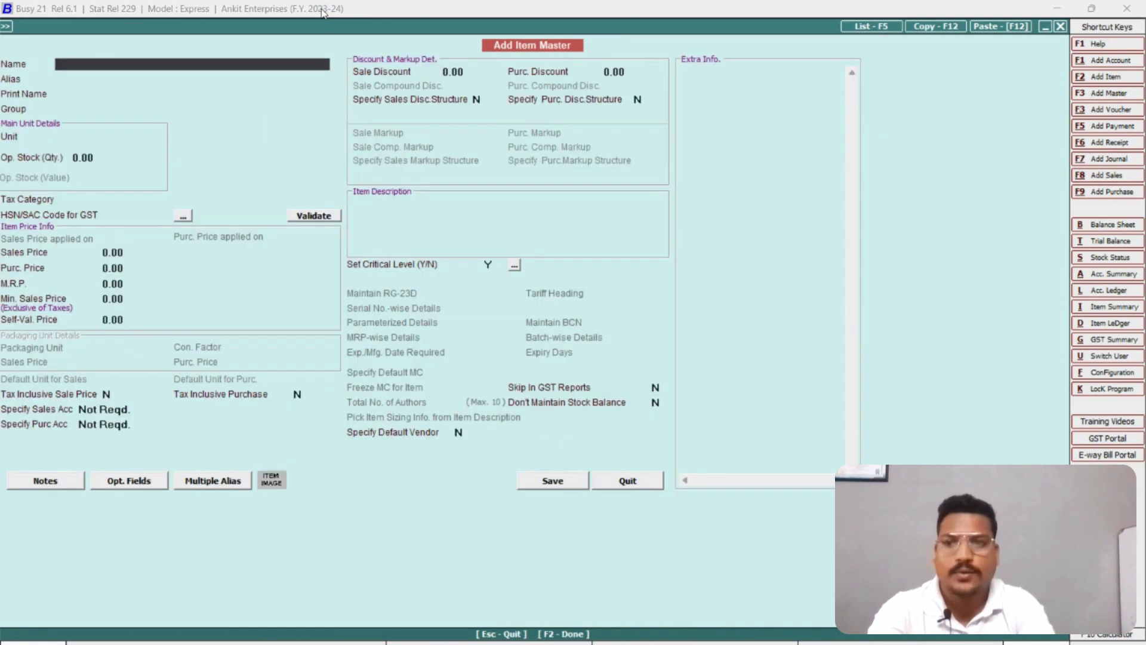
pyautogui.write('Demo Item')
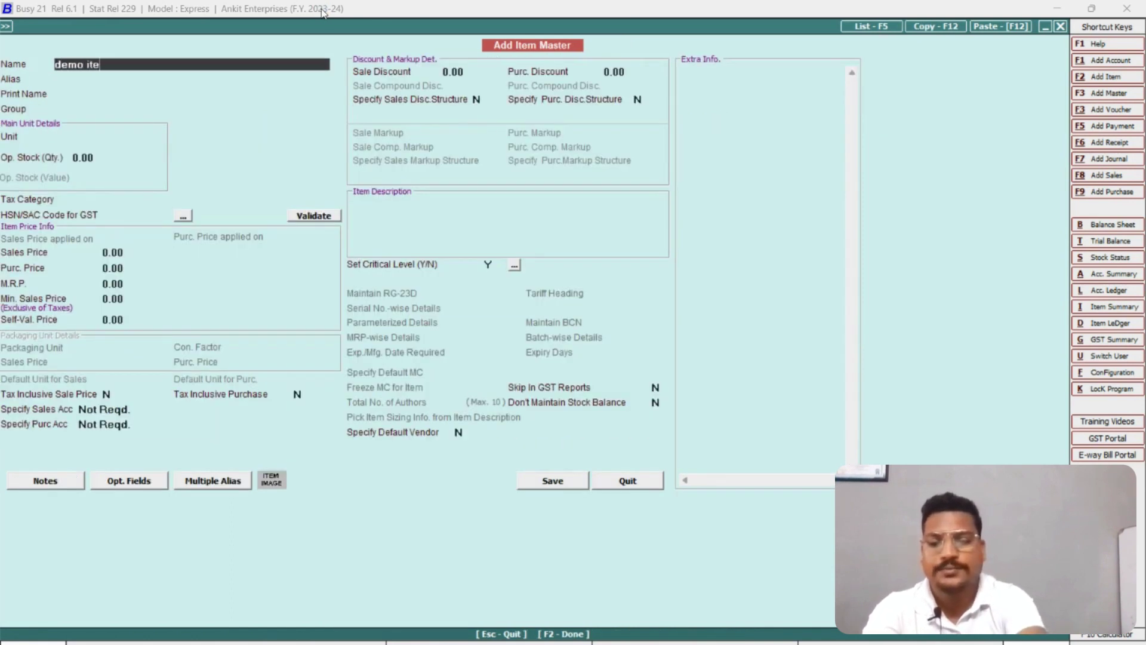
pyautogui.press('F2')
pyautogui.press('Return')
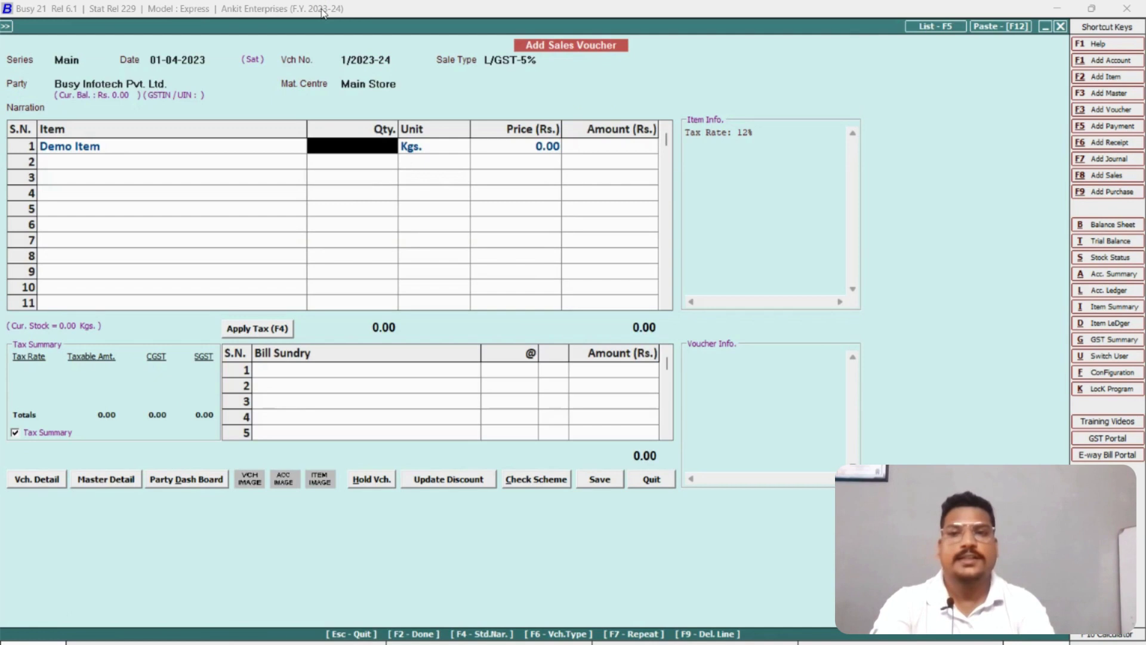
pyautogui.write('2')
pyautogui.press('Return')
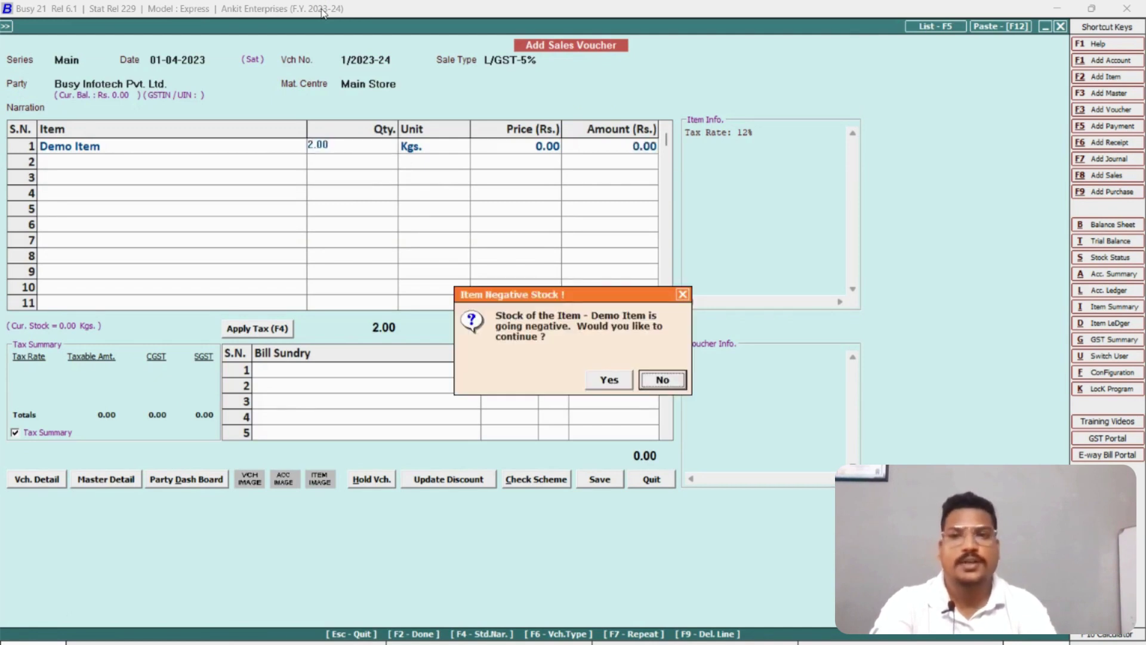
pyautogui.press('Return')
pyautogui.press('Return')
pyautogui.write('100')
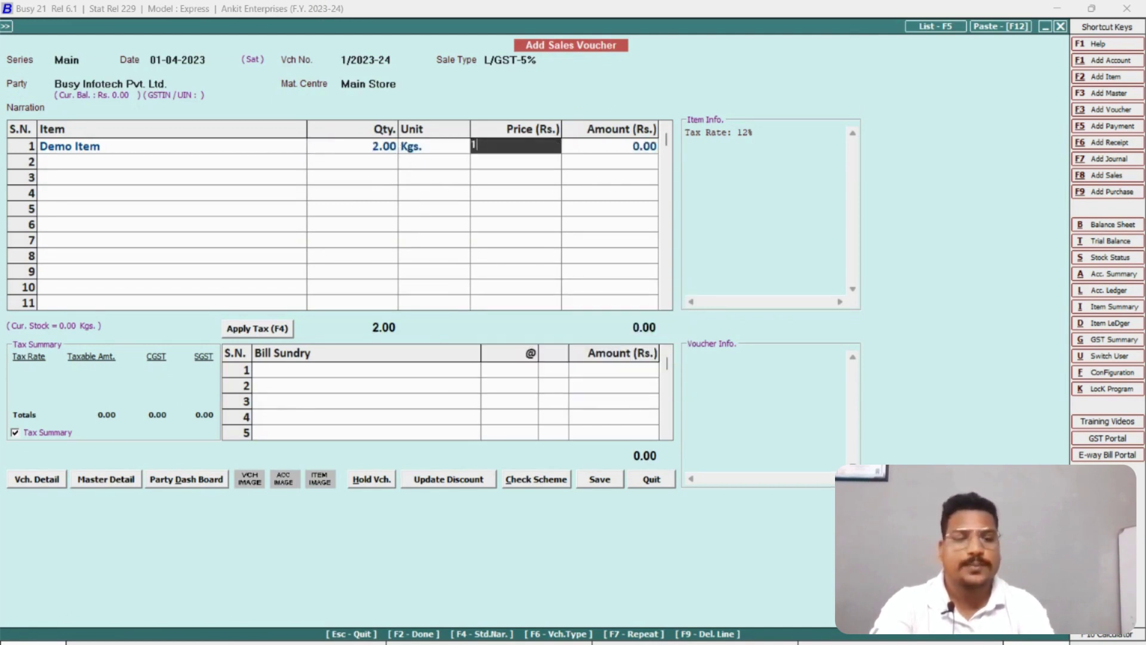
pyautogui.press('Return')
pyautogui.press('Return')
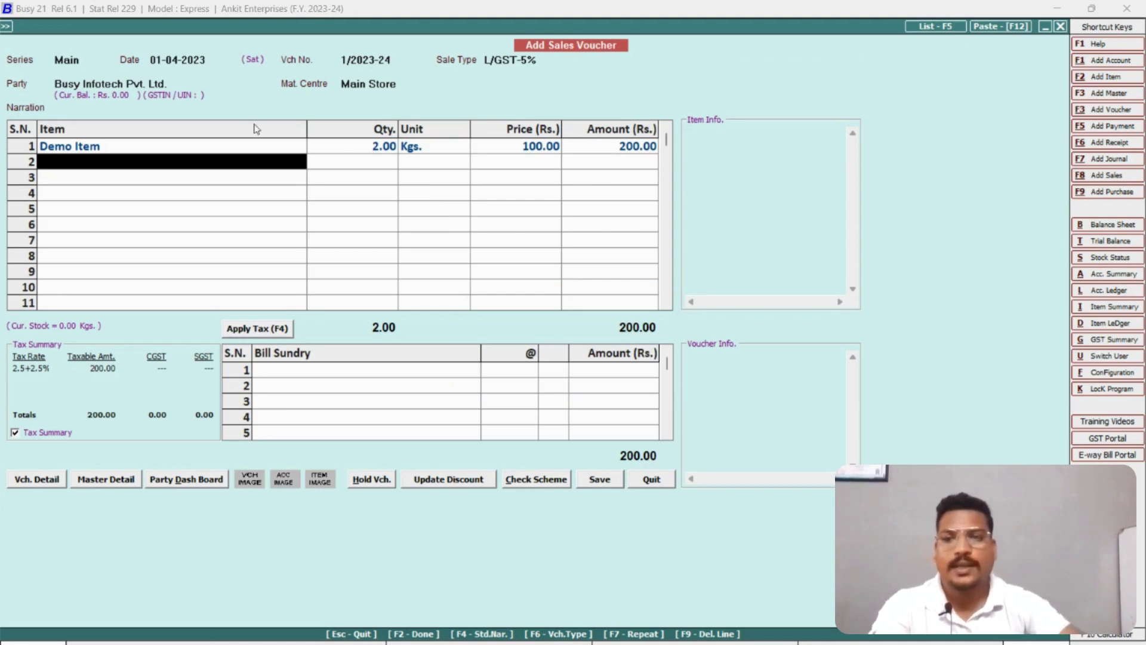
# Step: Apply CGST and SGST, save the voucher, and accept printing in STANDARD format
pyautogui.click(263, 328)
pyautogui.click(586, 486)
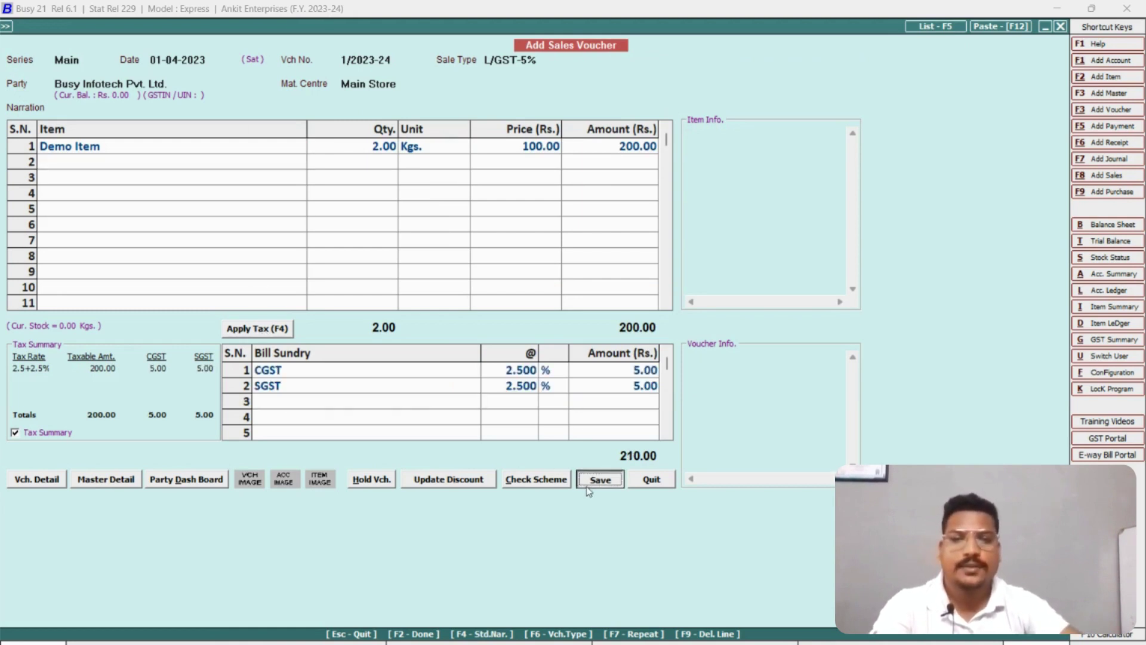
pyautogui.click(612, 383)
pyautogui.click(610, 382)
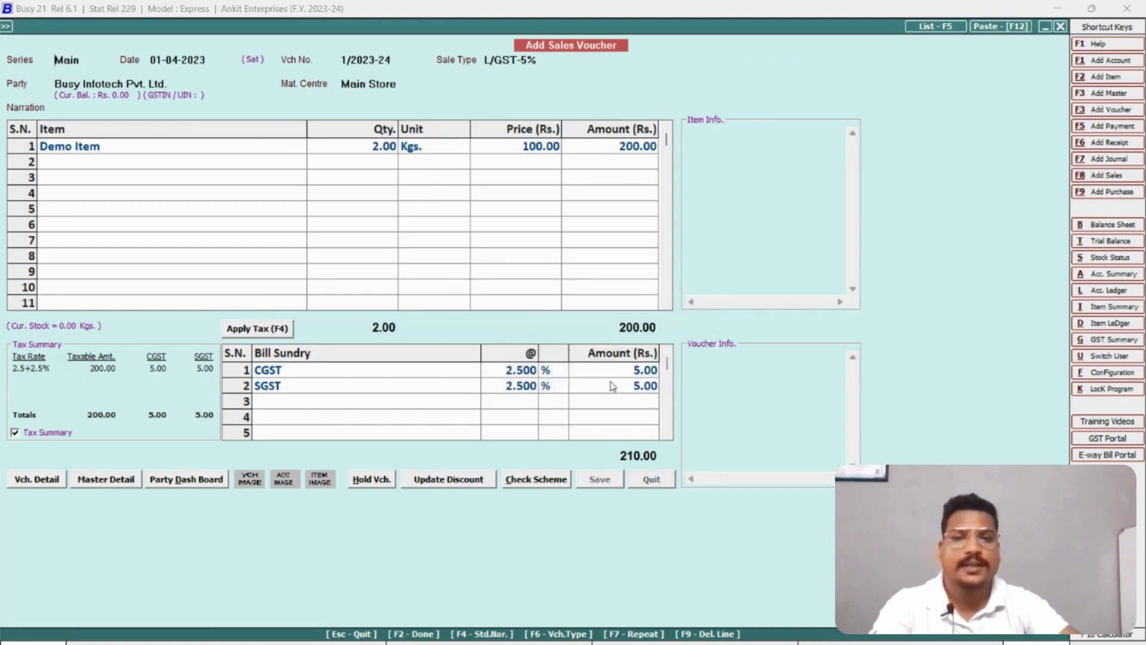
pyautogui.press('Return')
pyautogui.press('Return')
pyautogui.press('Return')
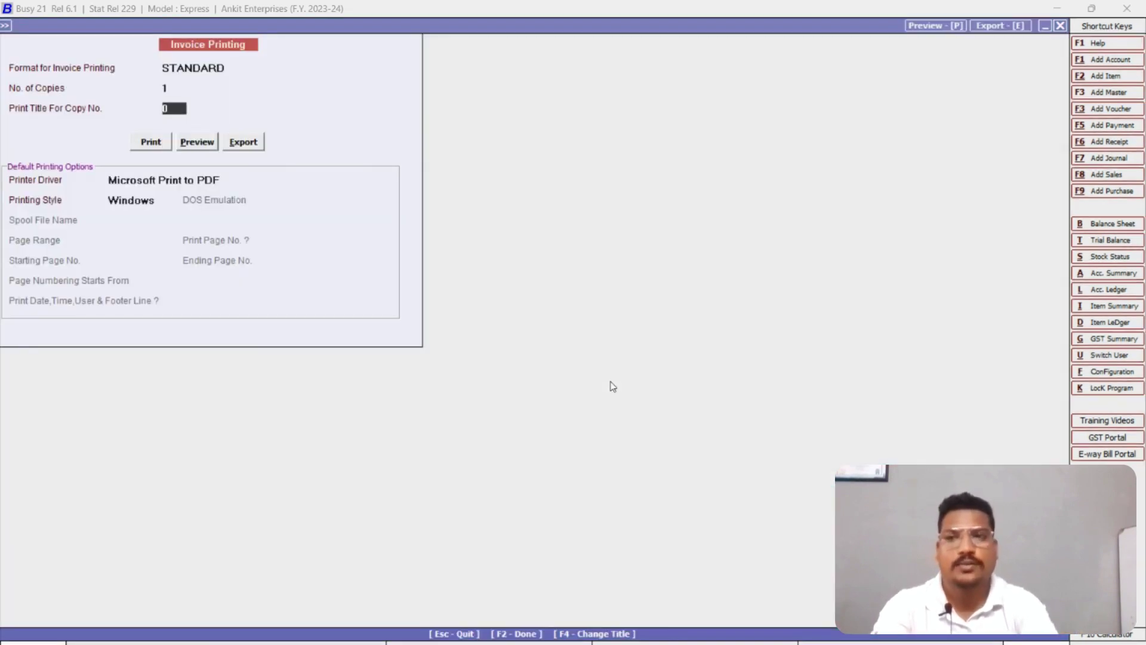
# Step: Preview the invoice, accepting and saving the STANDARD format configuration
pyautogui.press('Right')
pyautogui.press('Return')
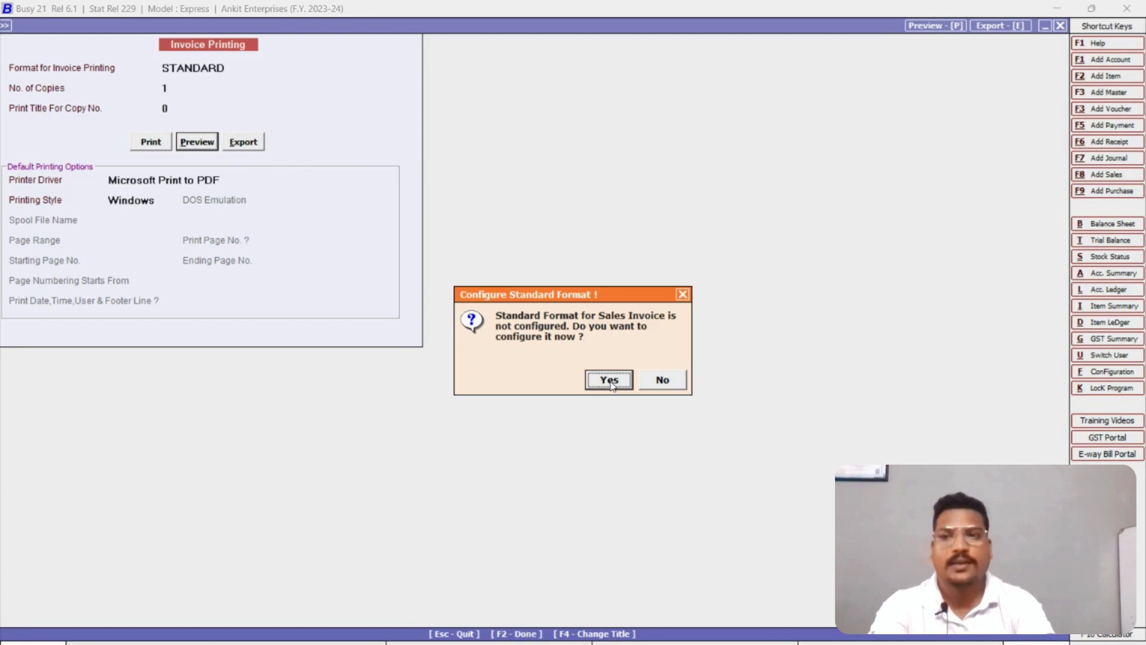
pyautogui.click(609, 380)
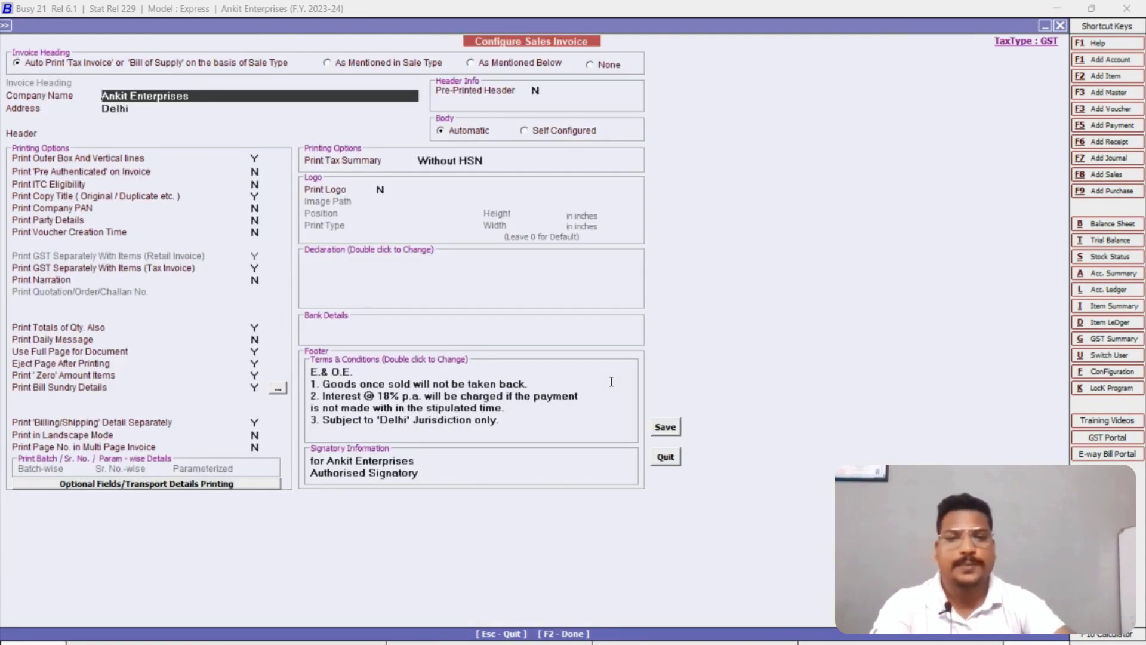
pyautogui.click(669, 427)
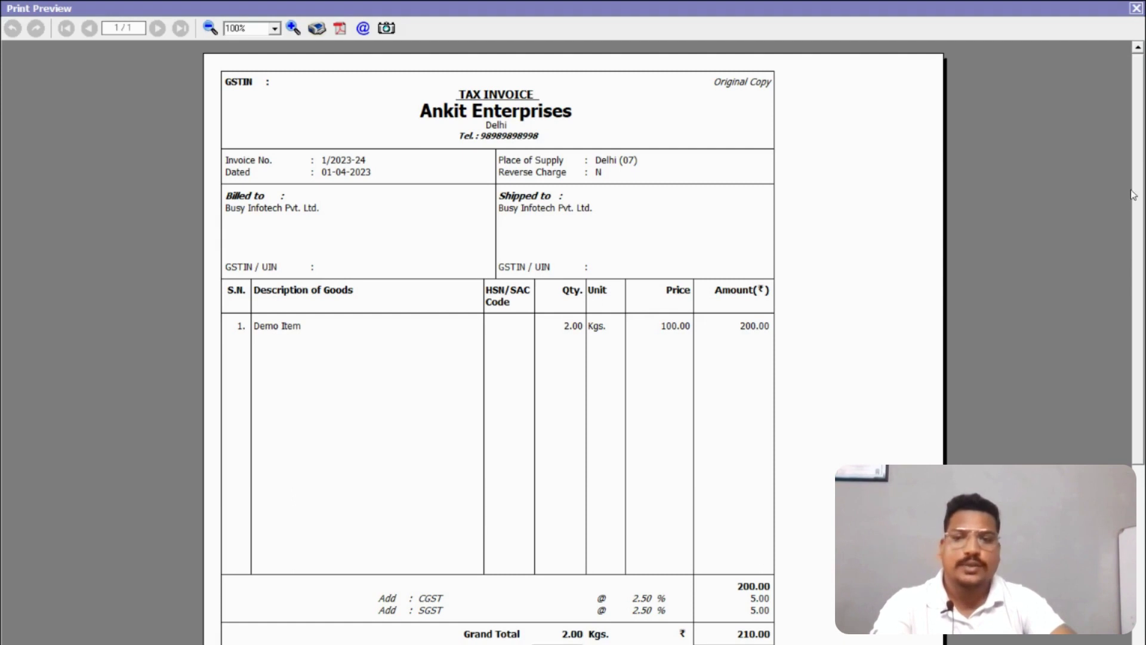
# Step: Review tax invoice 1/2023-24 with Demo Item, 2.50% CGST/SGST, total 210.00, then close it
pyautogui.scroll(-5, 495, 299)
pyautogui.scroll(5, 496, 299)
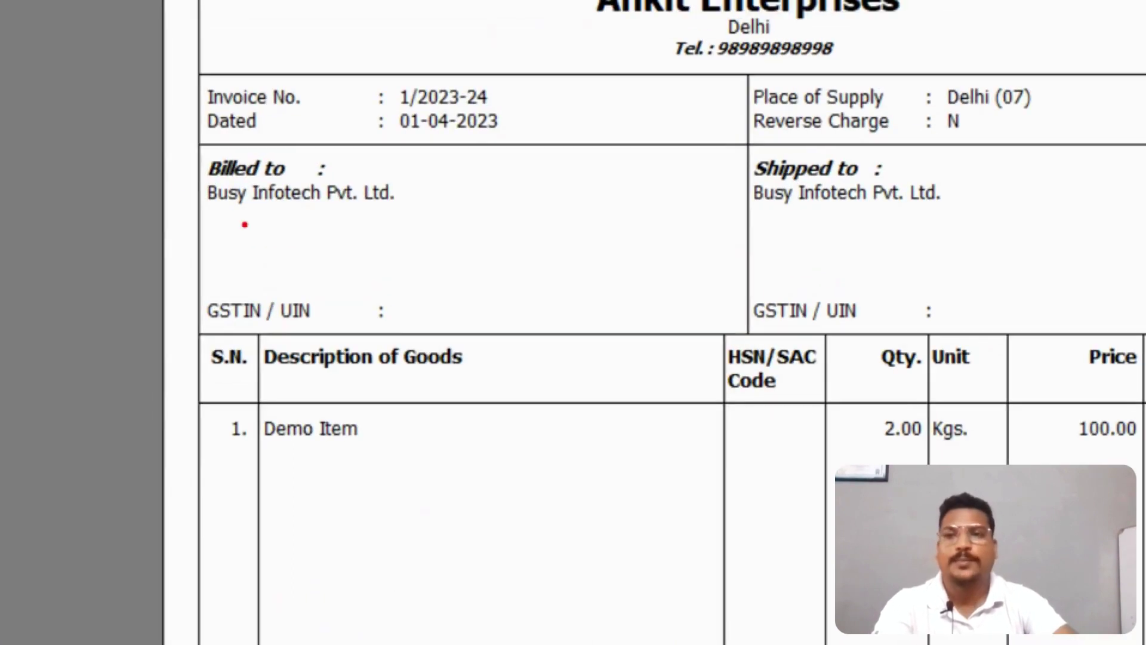
pyautogui.moveTo(190, 145); pyautogui.dragTo(404, 225)
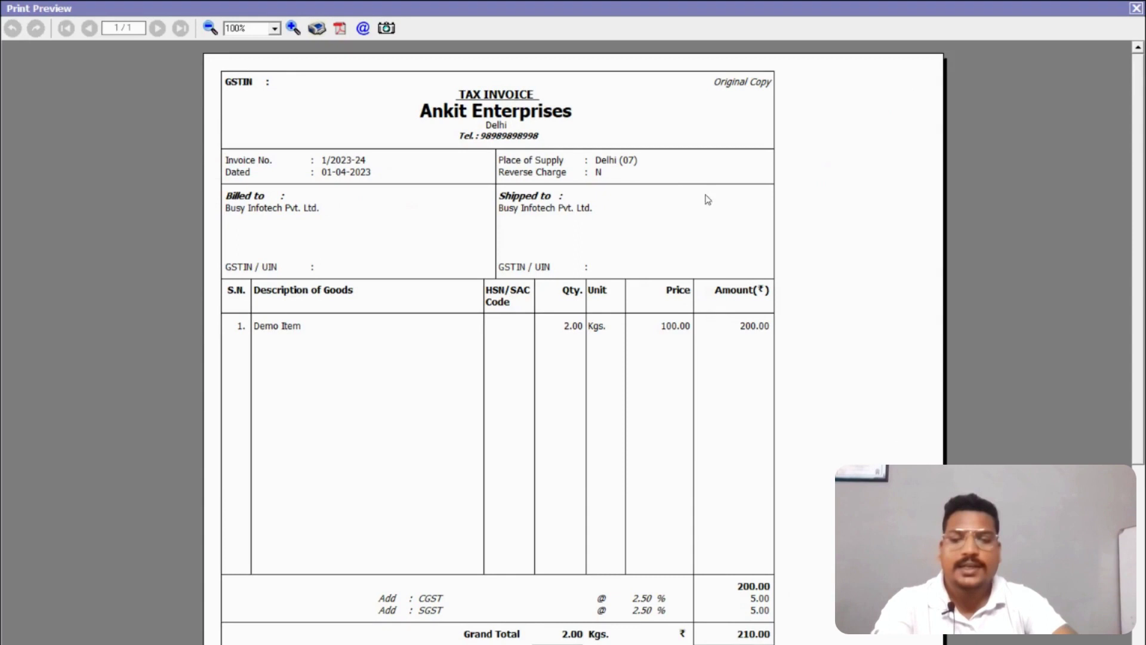
pyautogui.scroll(-5, 499, 358)
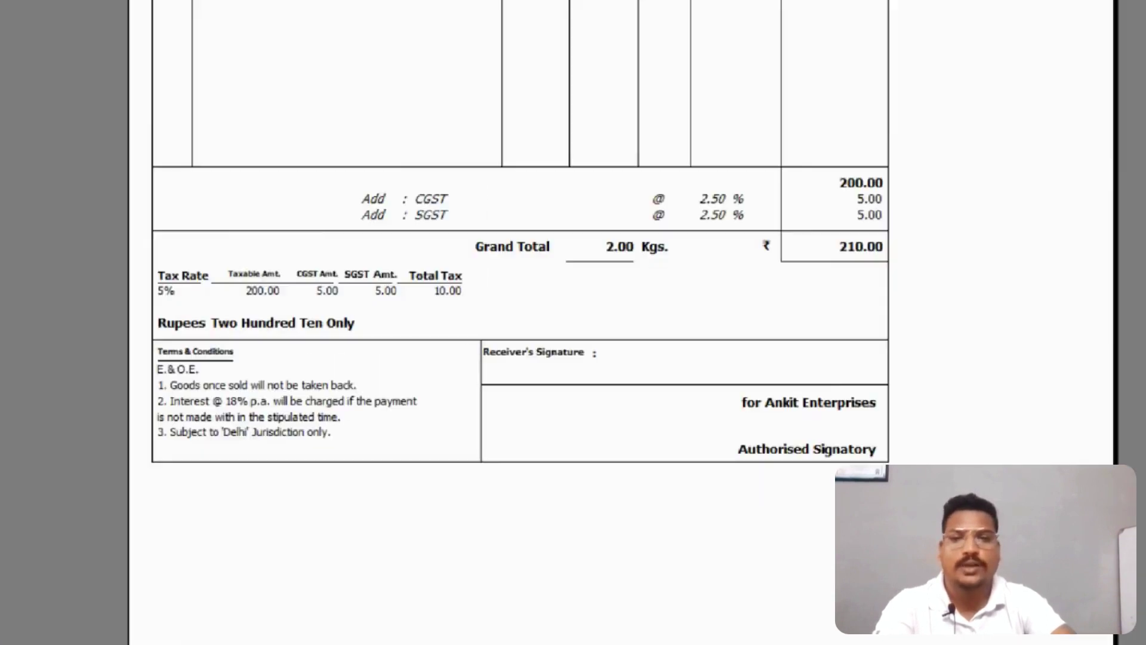
pyautogui.moveTo(34, 84); pyautogui.dragTo(493, 447)
pyautogui.moveTo(543, 64); pyautogui.dragTo(1145, 411)
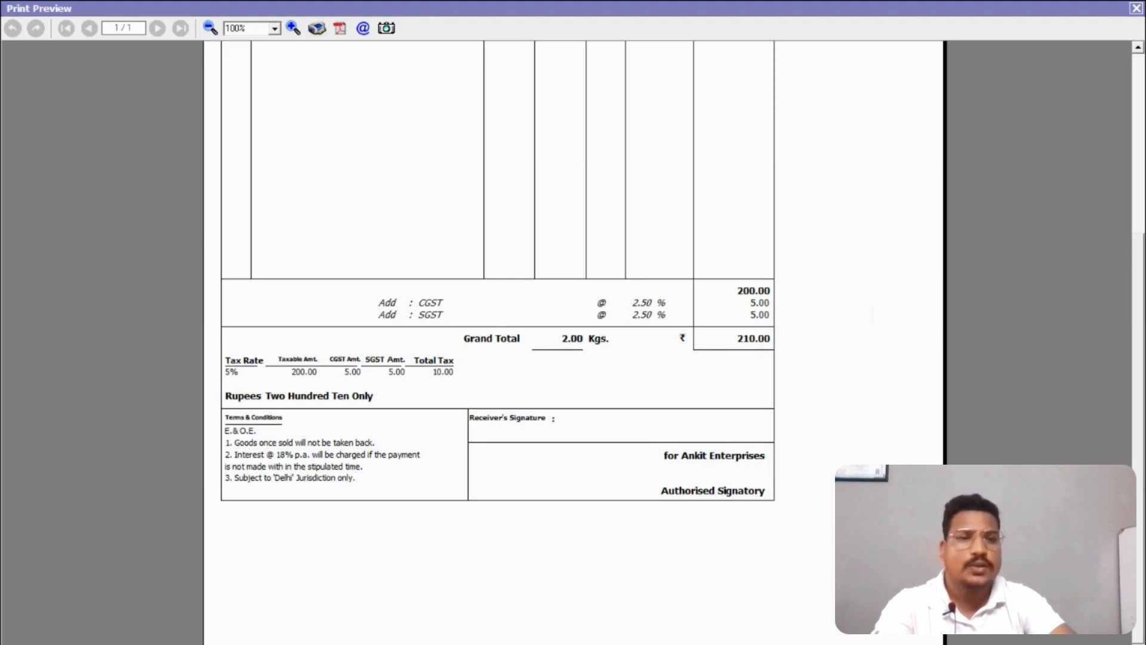
pyautogui.scroll(5, 1141, 323)
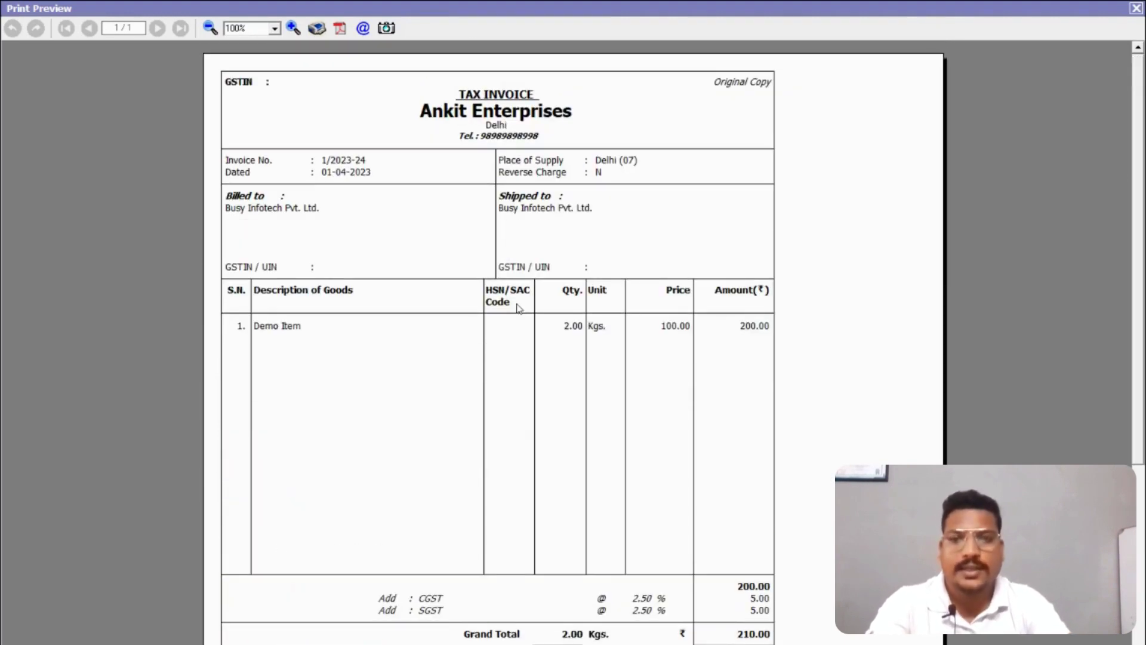
pyautogui.click(1136, 8)
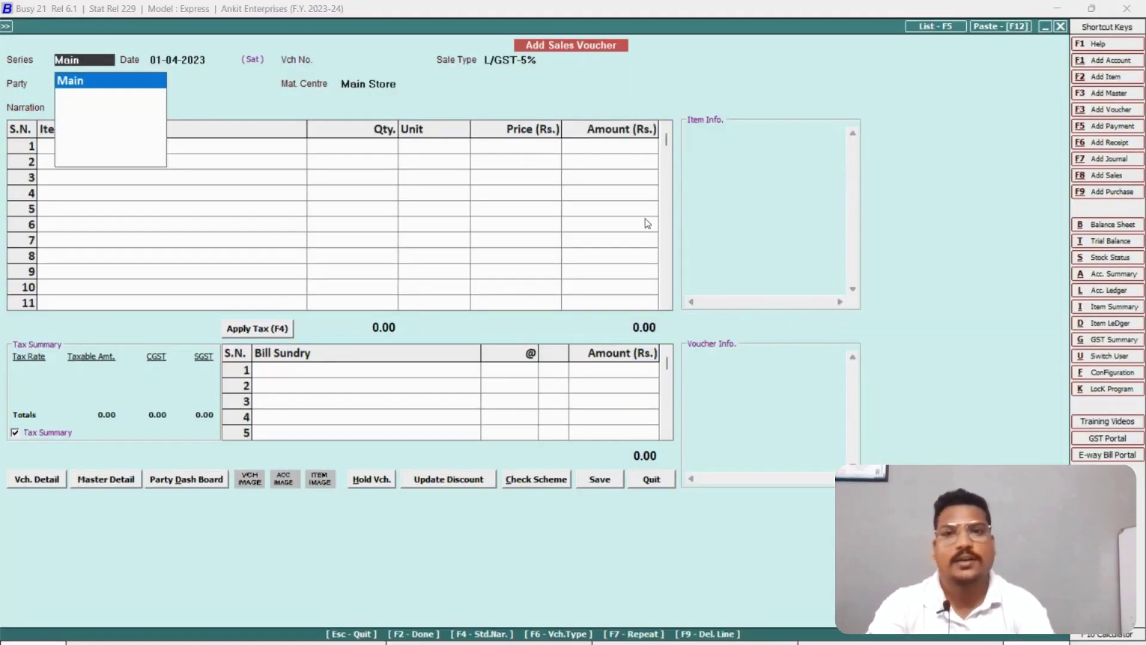
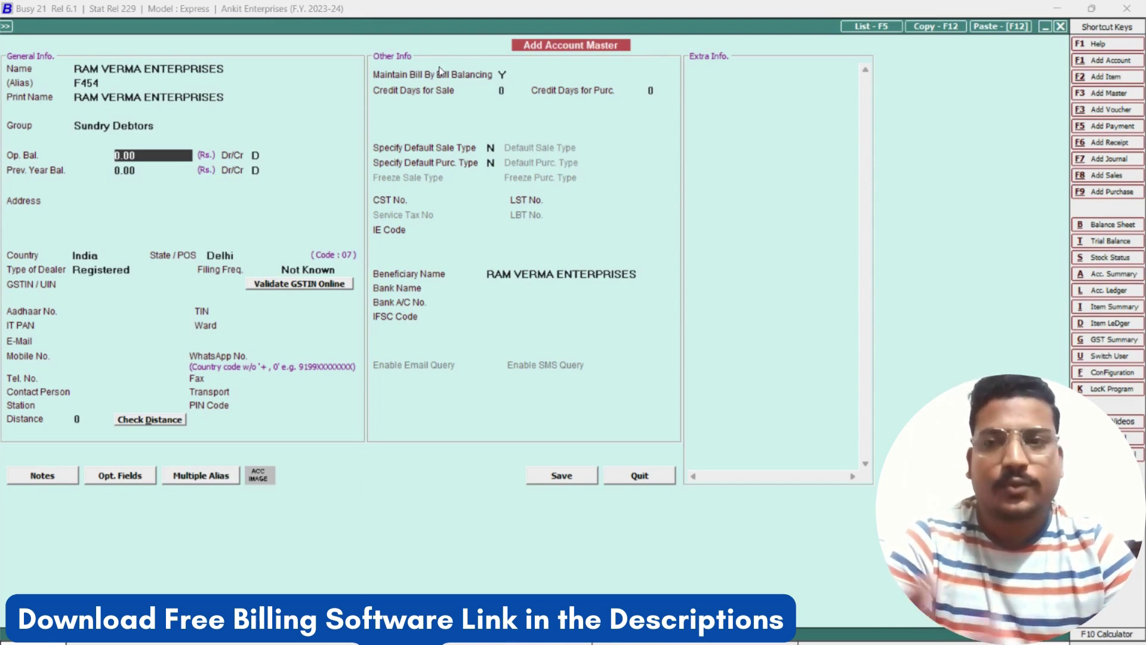
pyautogui.click(177, 123)
pyautogui.press('BackSpace')
pyautogui.press('BackSpace')
pyautogui.press('BackSpace')
pyautogui.press('BackSpace')
pyautogui.press('BackSpace')
pyautogui.press('BackSpace')
pyautogui.press('BackSpace')
pyautogui.press('BackSpace')
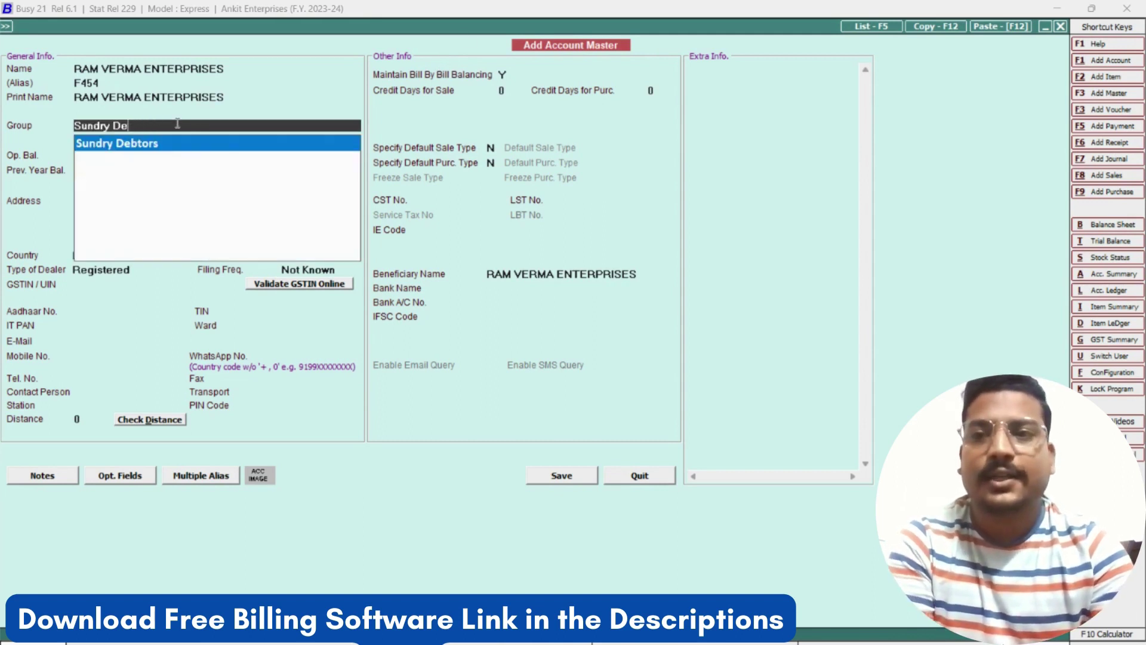
pyautogui.press('Return')
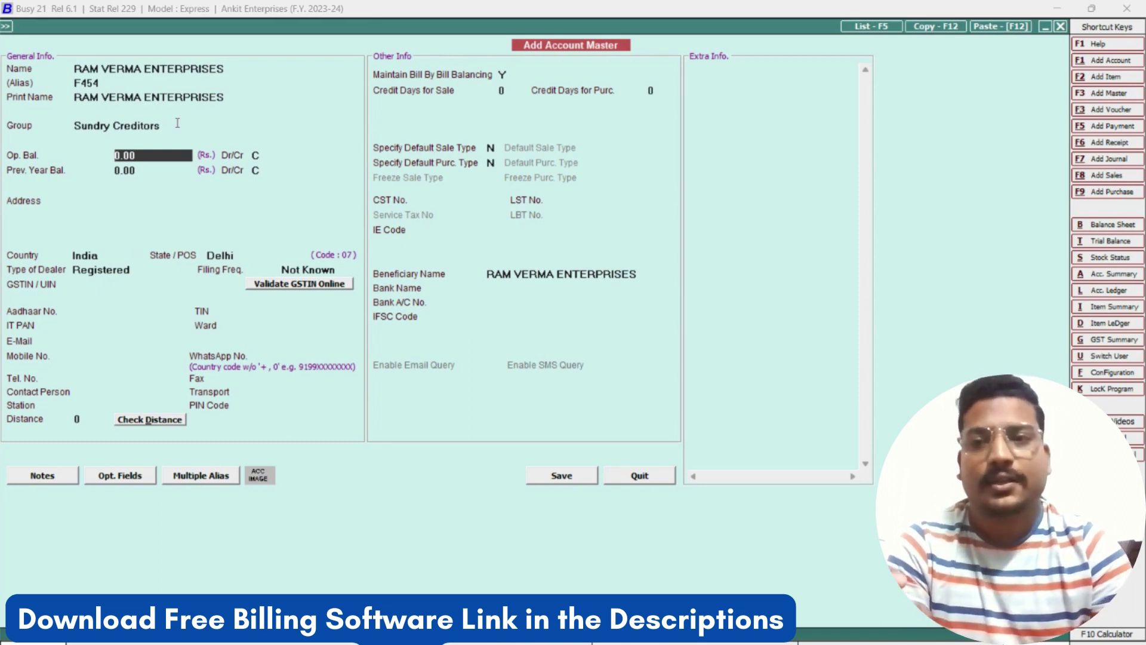
pyautogui.click(178, 124)
pyautogui.press('BackSpace')
pyautogui.press('BackSpace')
pyautogui.press('BackSpace')
pyautogui.press('BackSpace')
pyautogui.press('BackSpace')
pyautogui.press('BackSpace')
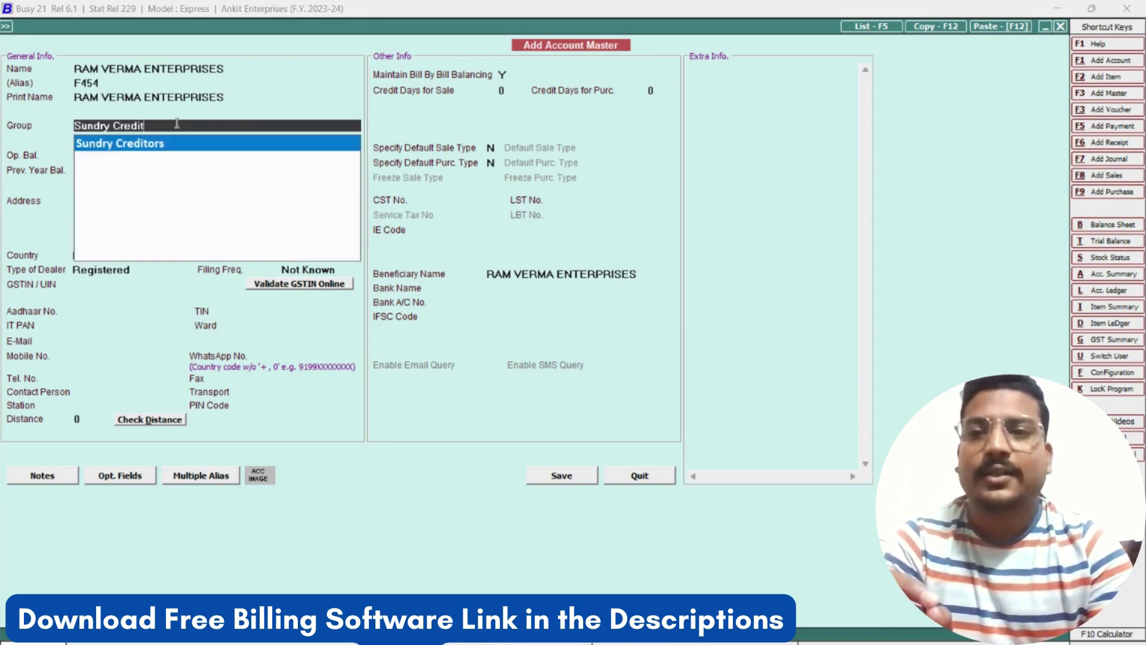
pyautogui.press('BackSpace')
pyautogui.press('BackSpace')
pyautogui.press('BackSpace')
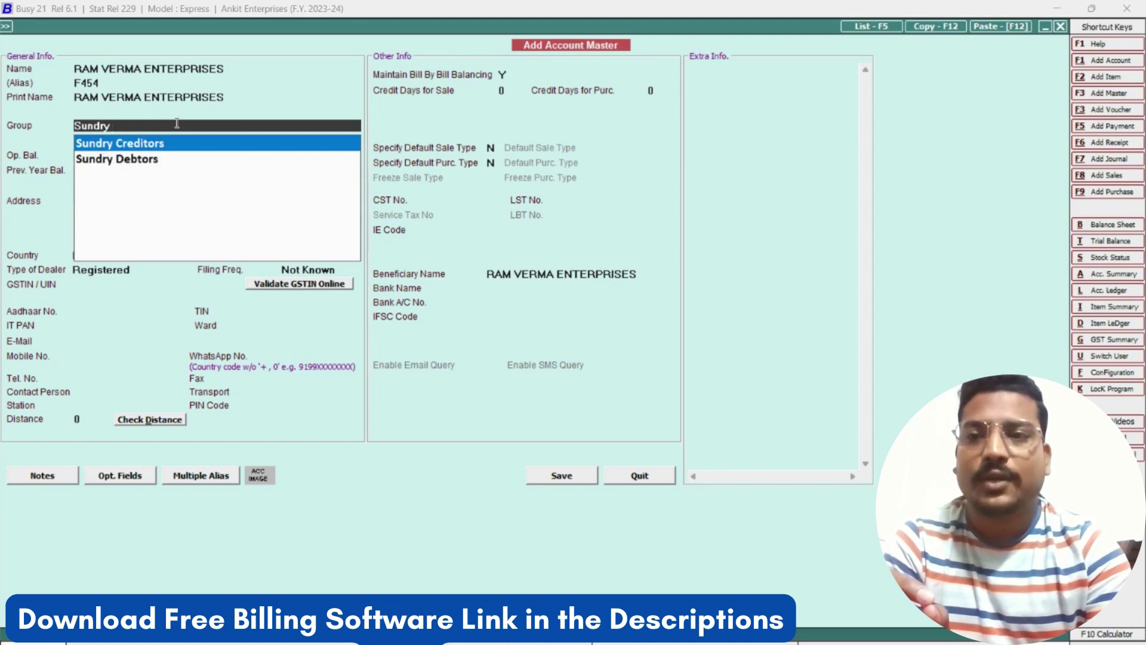
pyautogui.press('Down')
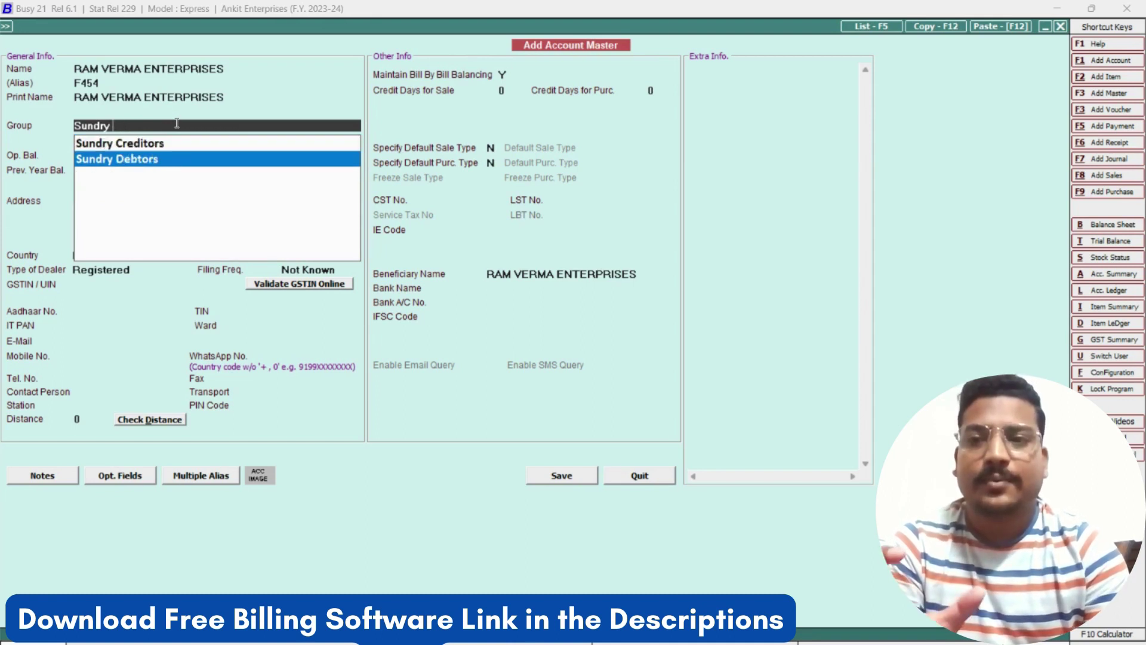
pyautogui.press('Return')
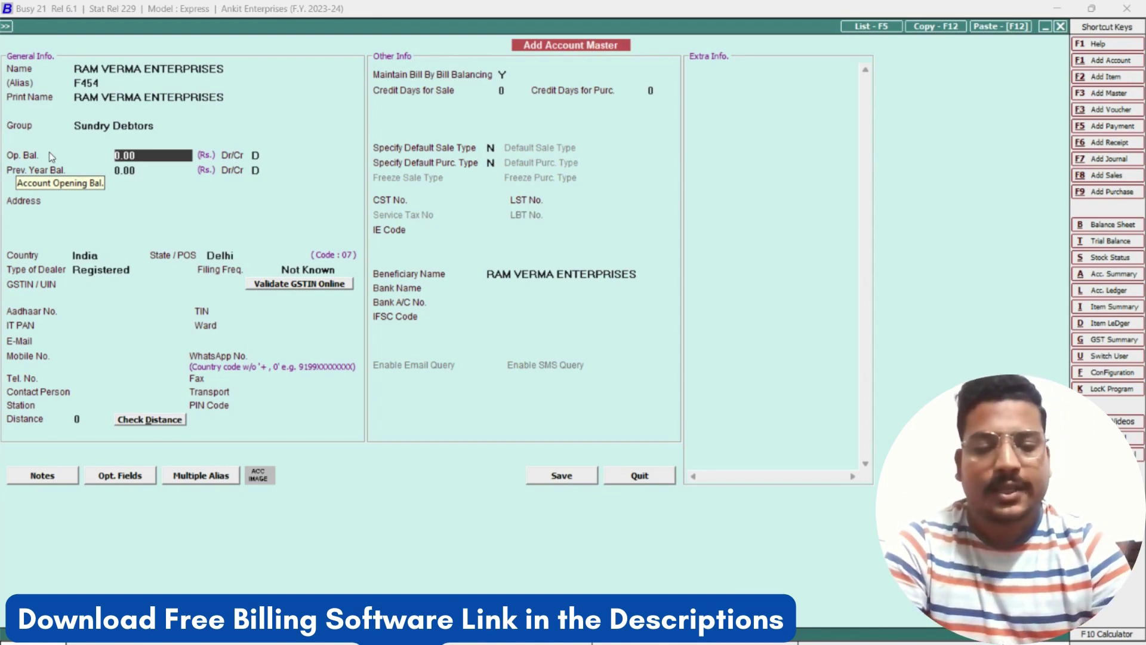
# Step: Enter an opening balance of 15,000.00 Dr, with the previous-year balance also 15,000.00 Dr
pyautogui.write('15000')
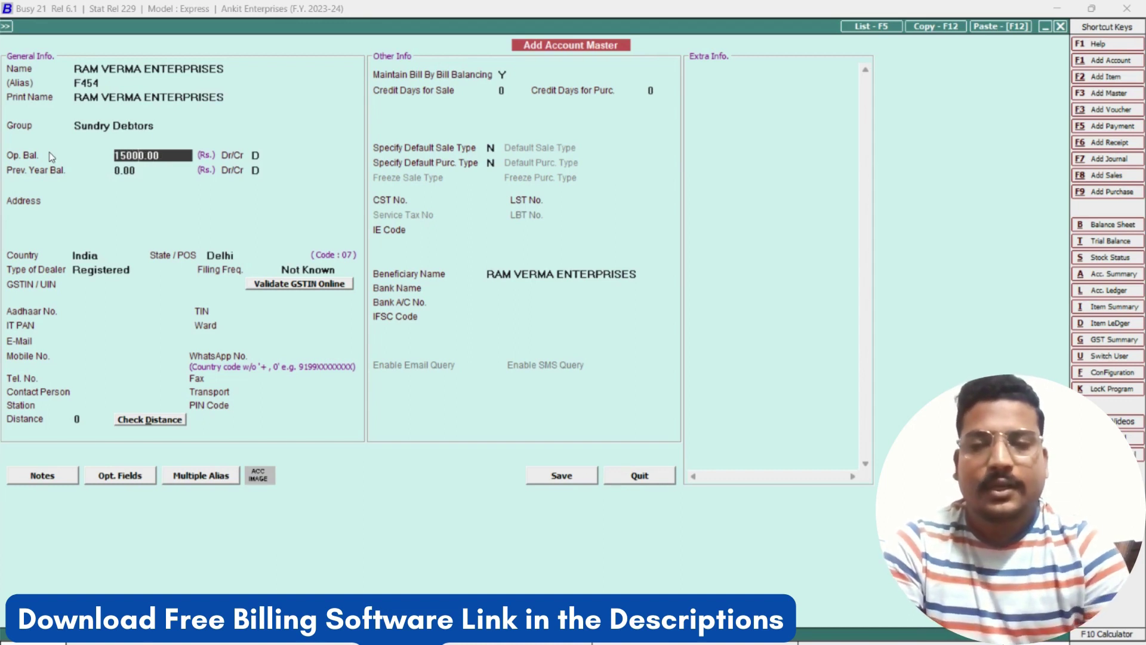
pyautogui.press('Return')
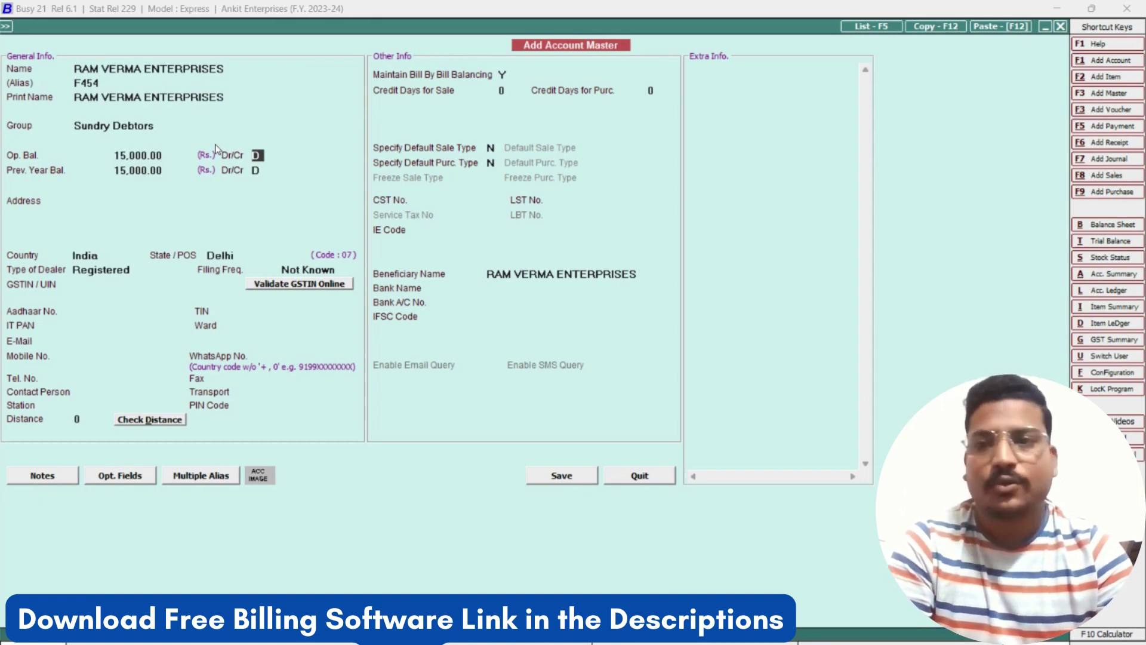
pyautogui.press('Return')
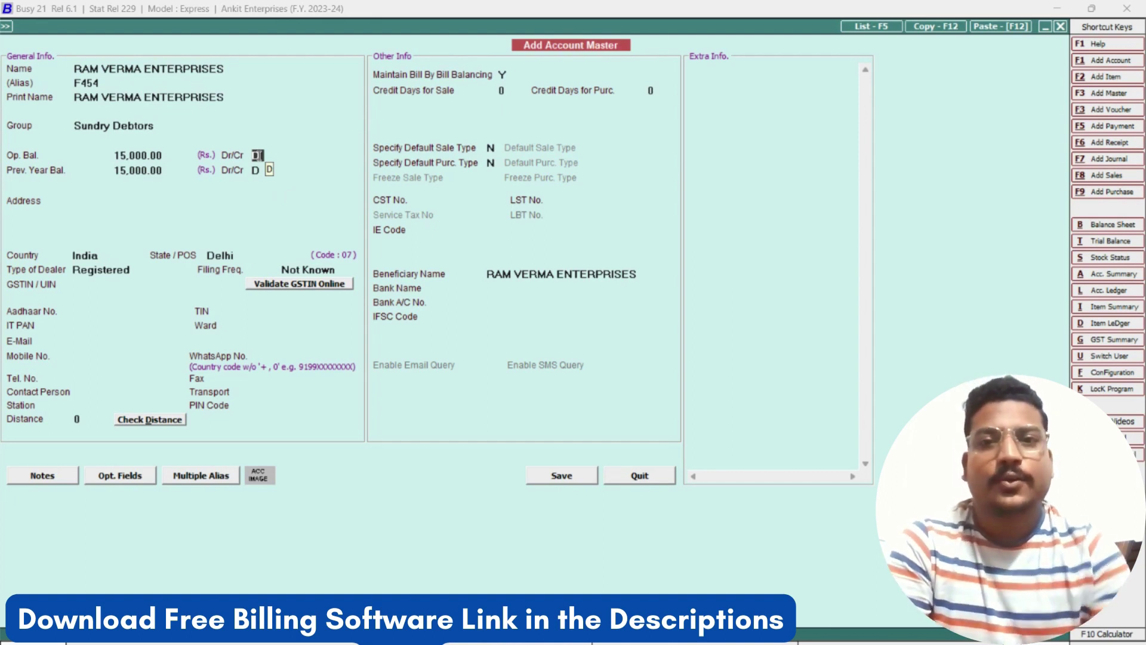
pyautogui.press('Up')
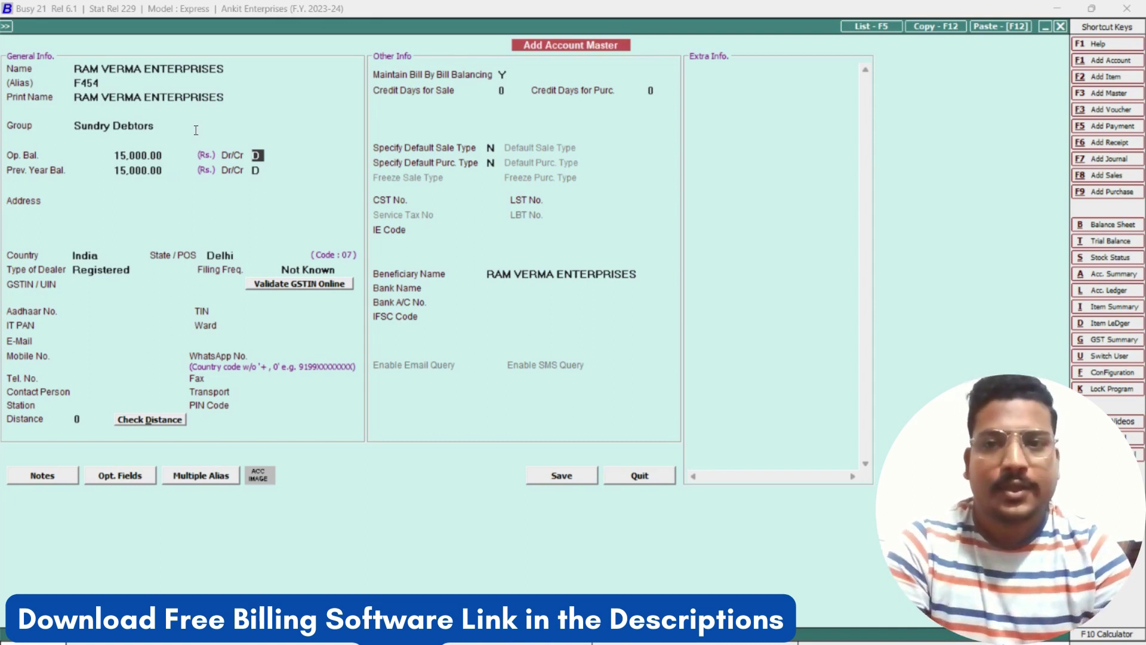
# Step: Enter DELHI 4 as the first address line, keeping country India and state Delhi
pyautogui.press('Return')
pyautogui.press('Return')
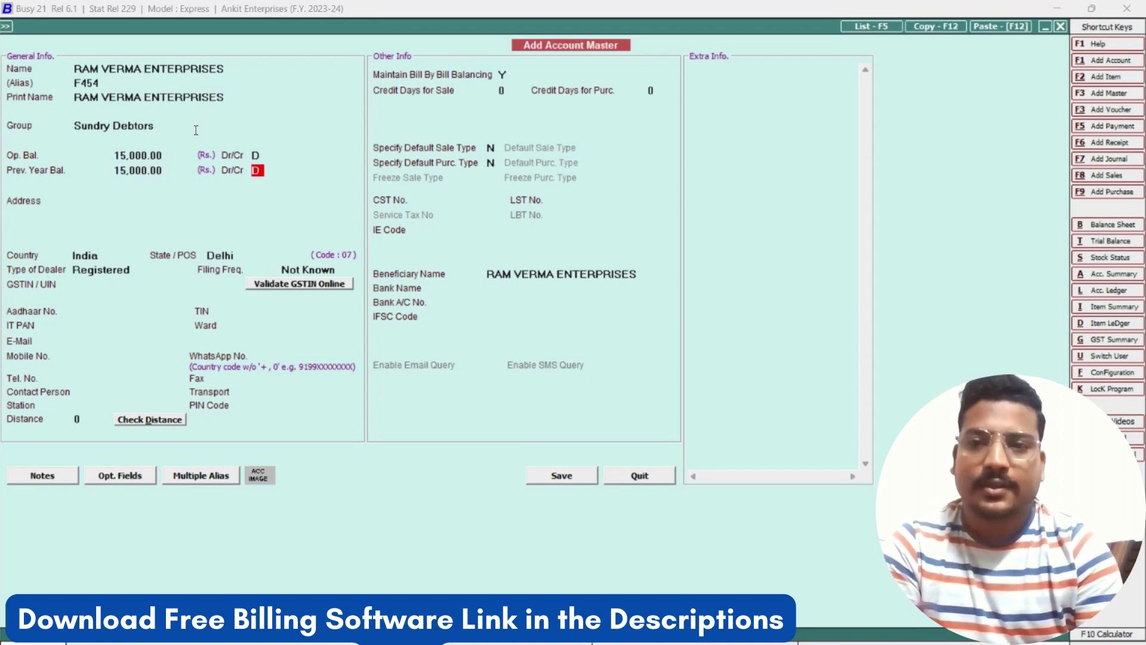
pyautogui.press('Return')
pyautogui.write('DELHI 4')
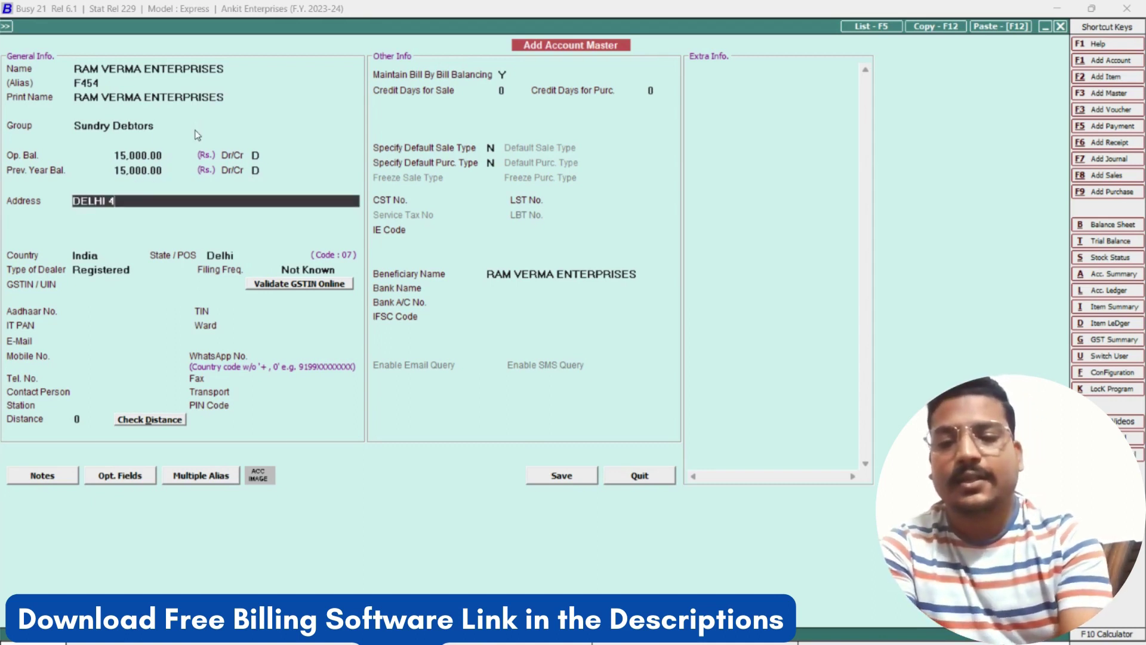
pyautogui.press('Return')
pyautogui.press('Return')
pyautogui.press('Return')
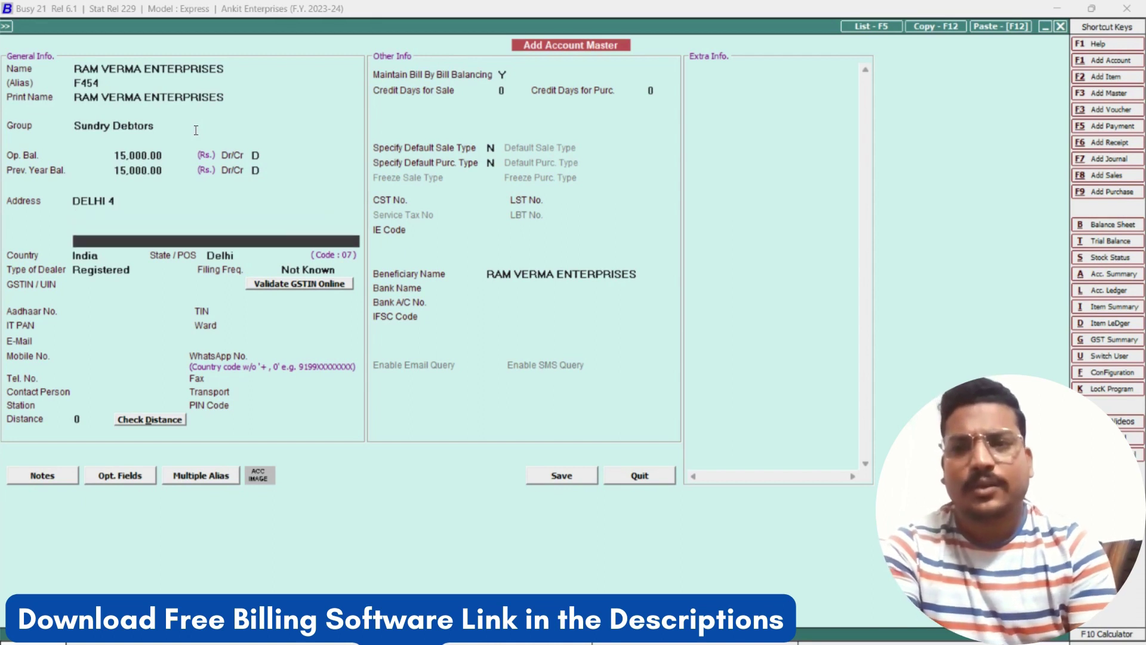
pyautogui.press('Up')
pyautogui.press('Up')
pyautogui.press('Up')
pyautogui.press('Down')
pyautogui.press('Down')
pyautogui.press('Down')
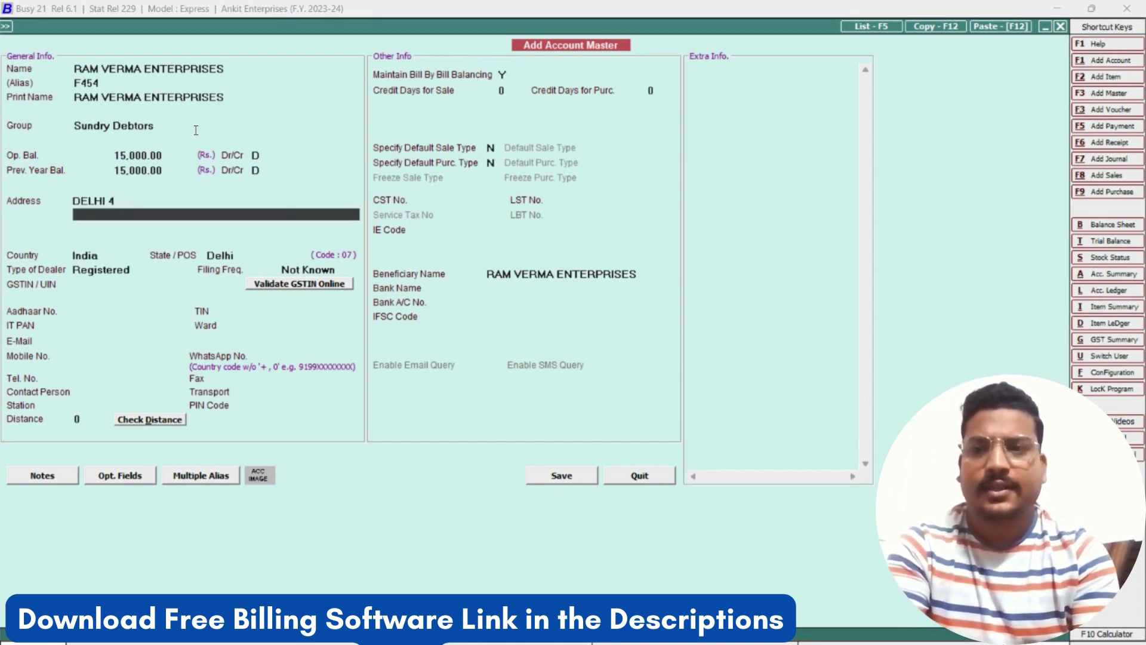
pyautogui.press('Return')
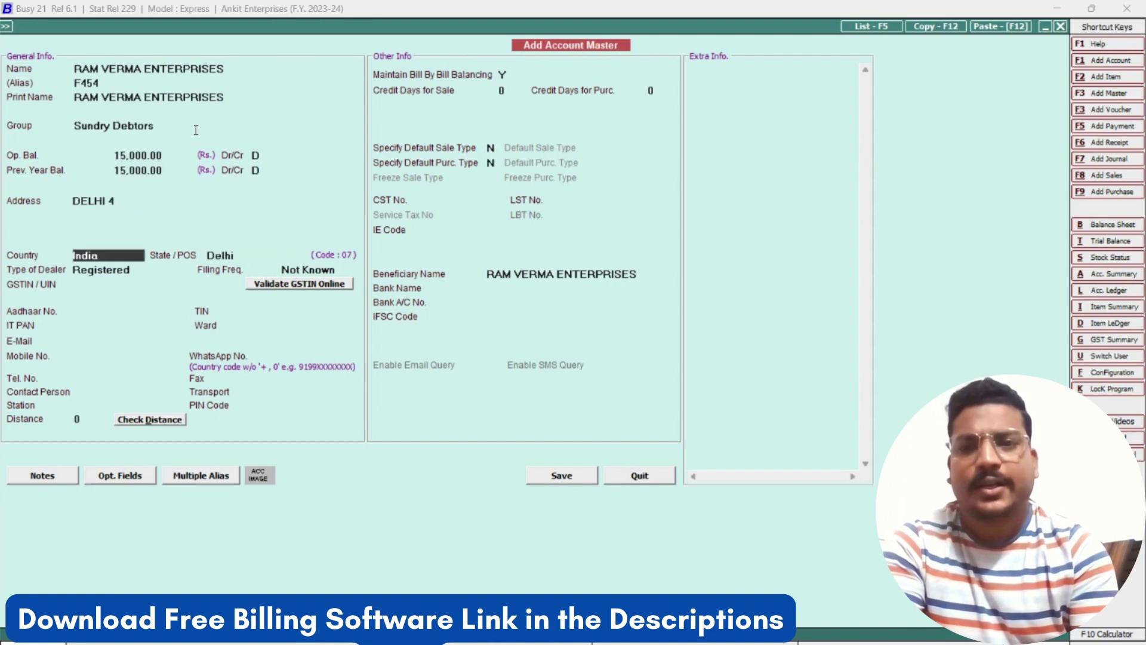
pyautogui.press('Return')
pyautogui.press('Return')
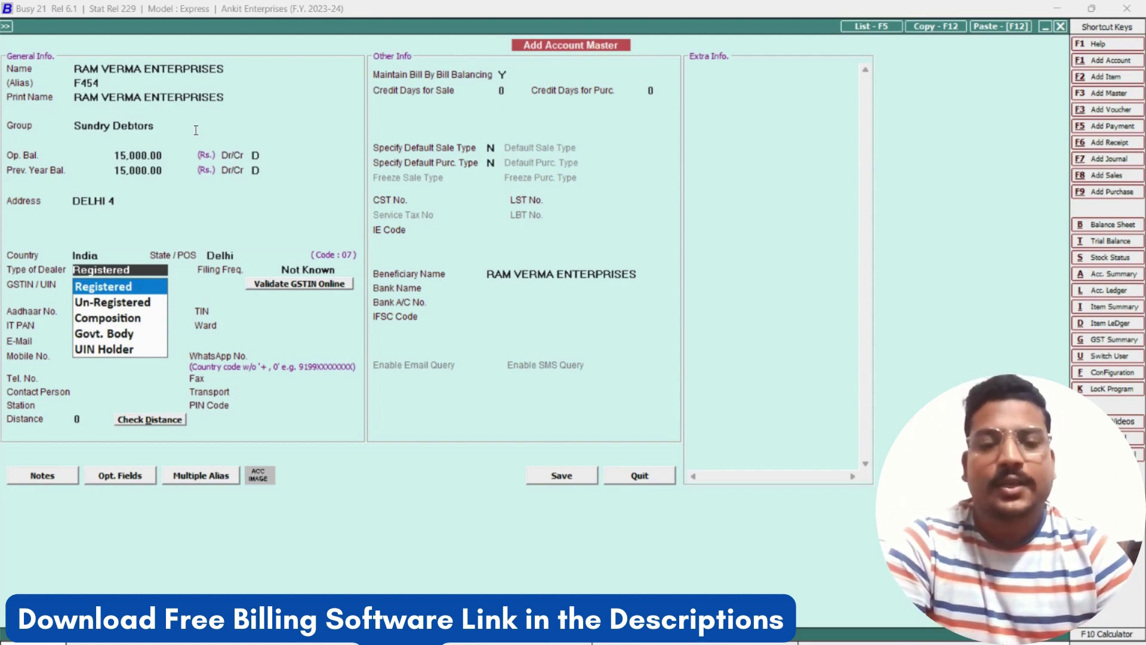
# Step: Change the dealer type from Registered to Un-Registered, leaving filing frequency Not Known
pyautogui.press('Down')
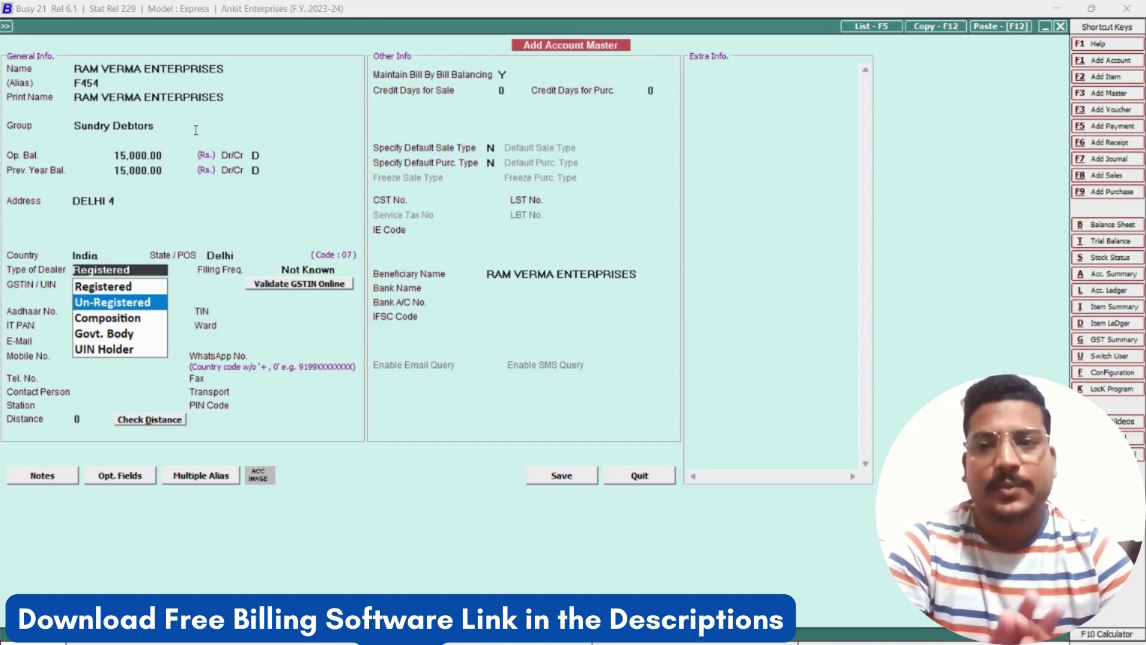
pyautogui.press('Up')
pyautogui.press('Down')
pyautogui.press('Down')
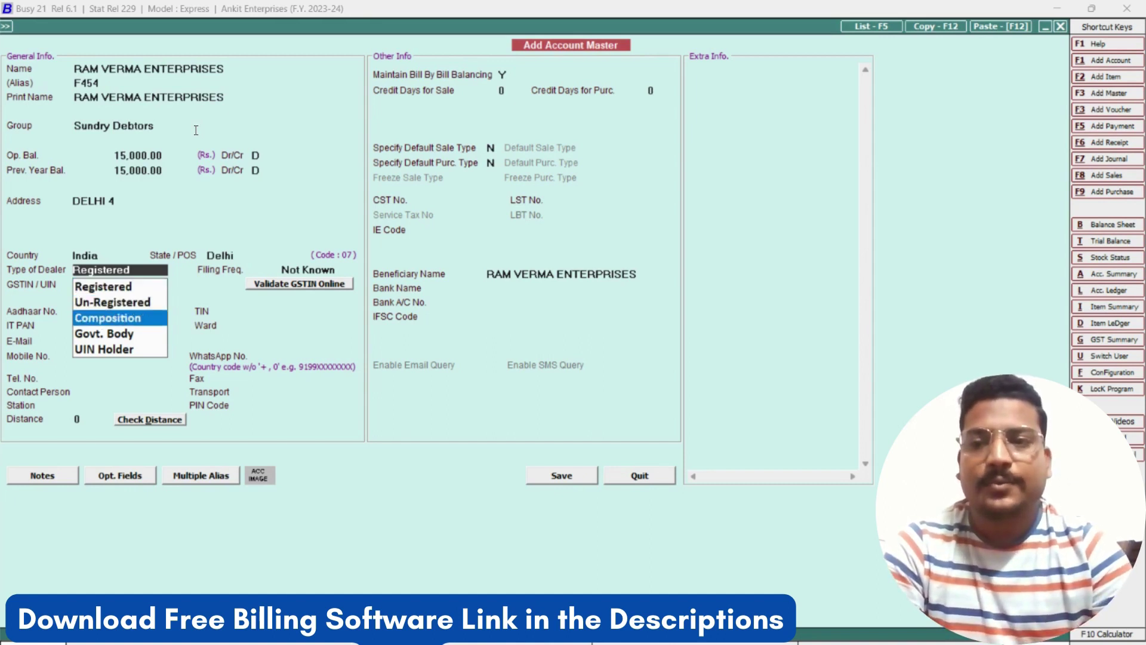
pyautogui.press('Up')
pyautogui.press('Up')
pyautogui.press('Return')
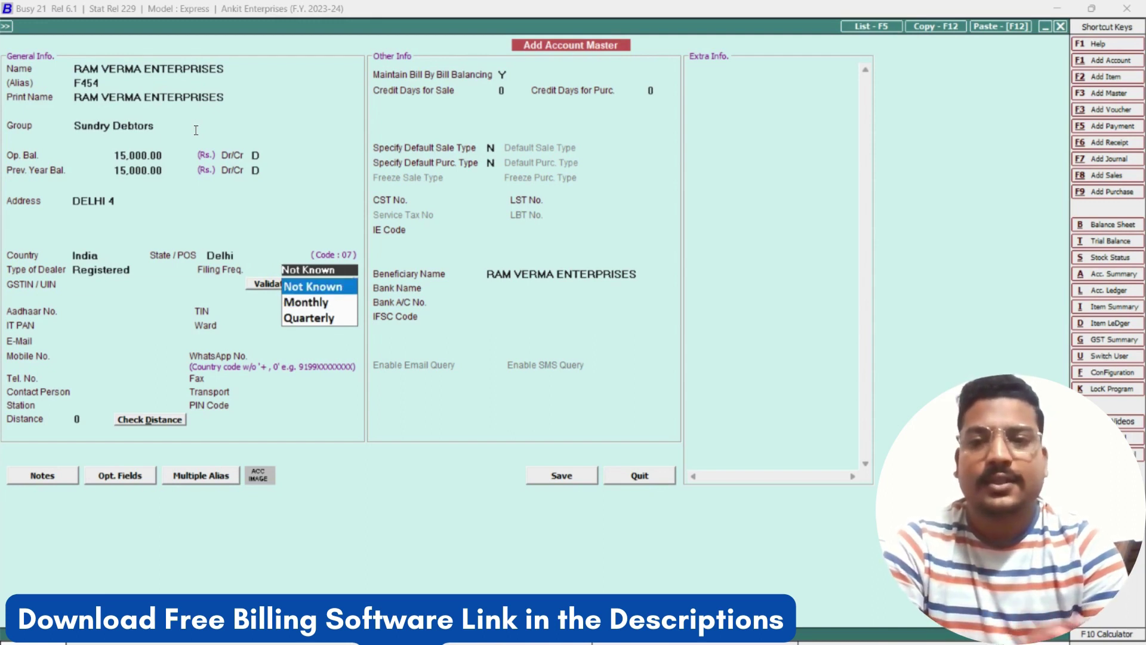
pyautogui.press('Return')
pyautogui.press('Return')
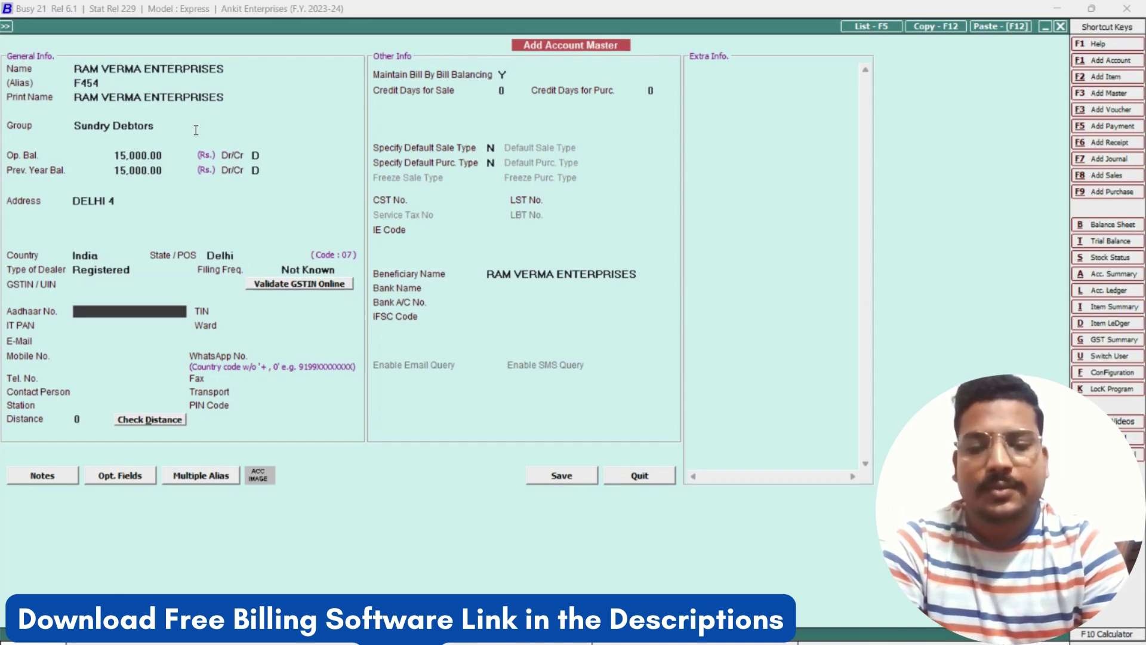
pyautogui.press('Up')
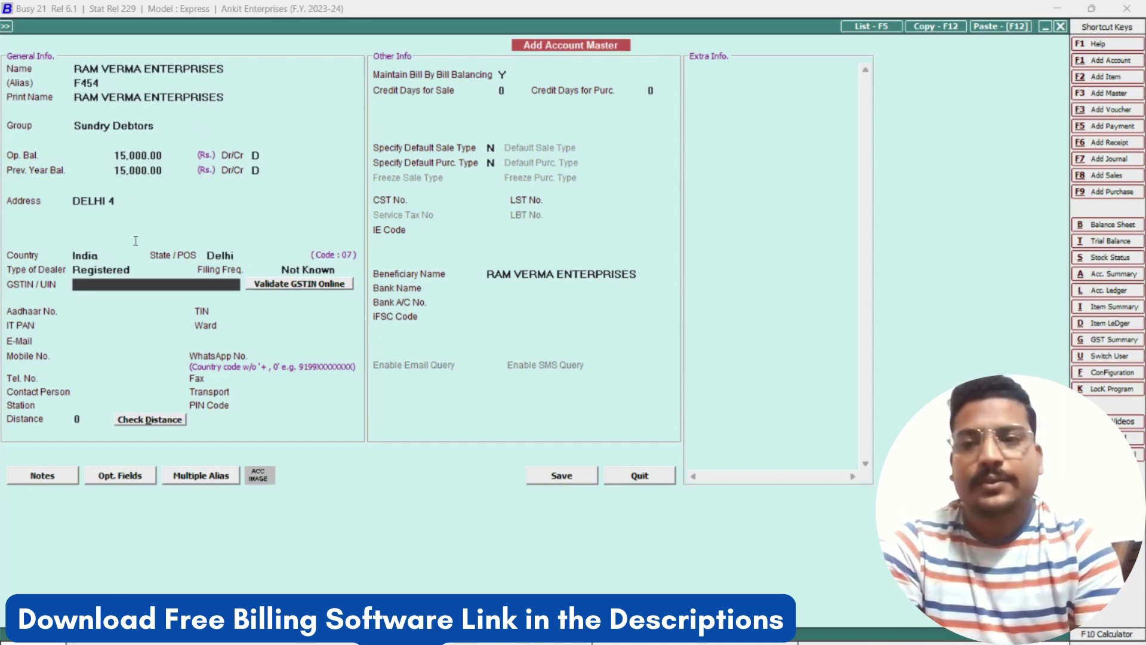
pyautogui.click(122, 269)
pyautogui.press('Down')
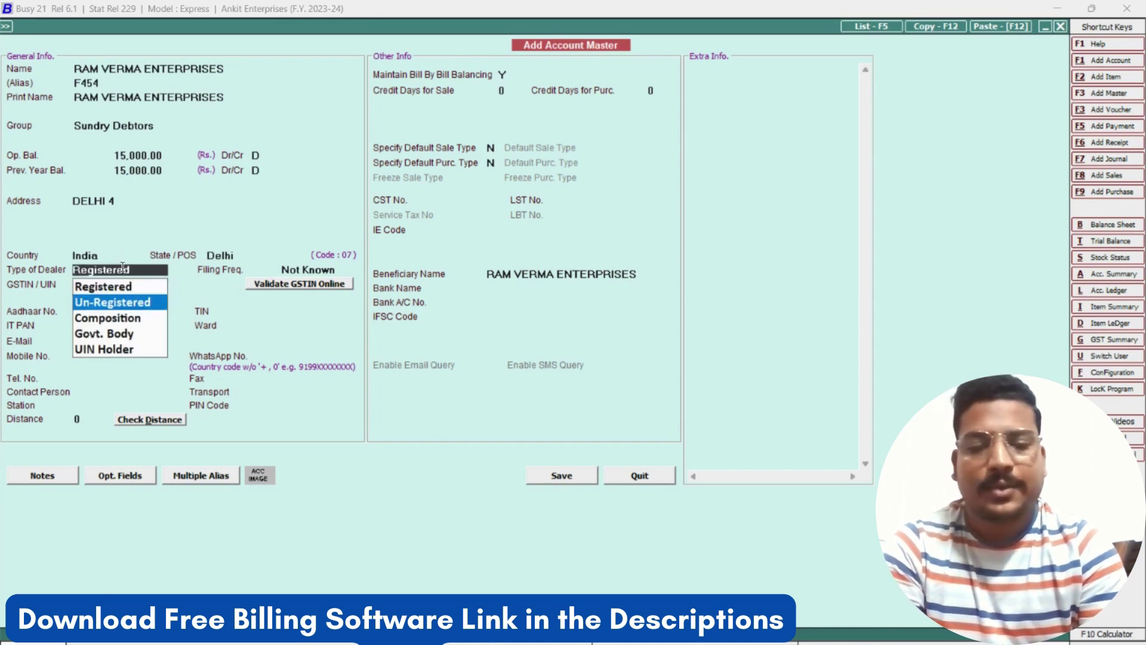
pyautogui.press('Return')
pyautogui.press('Return')
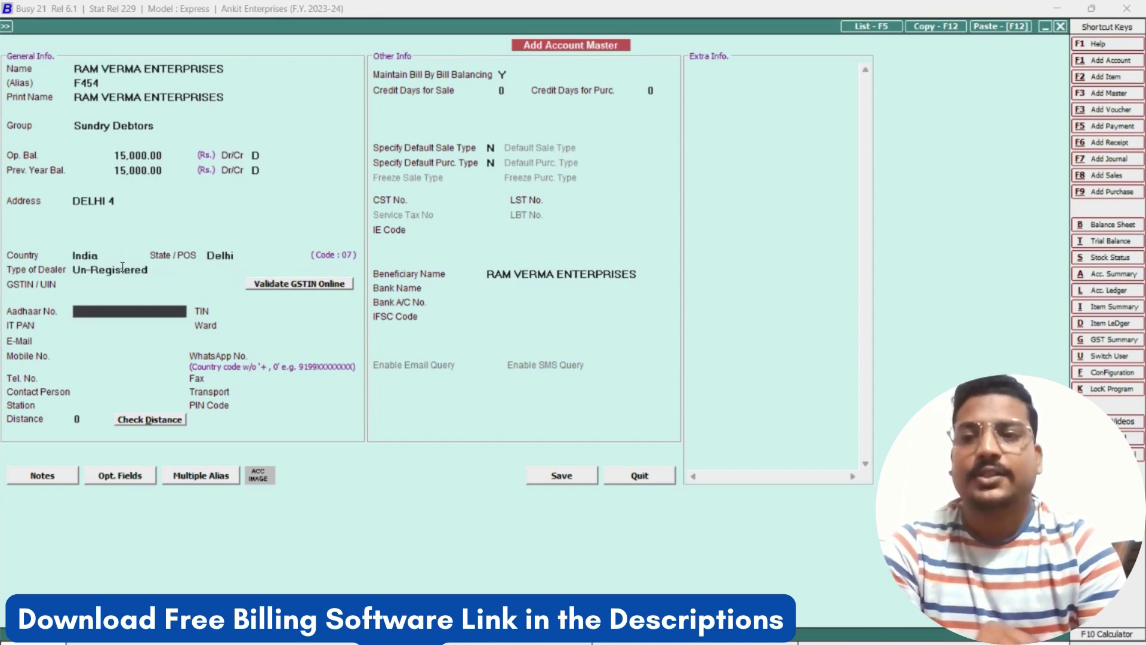
pyautogui.press('Return')
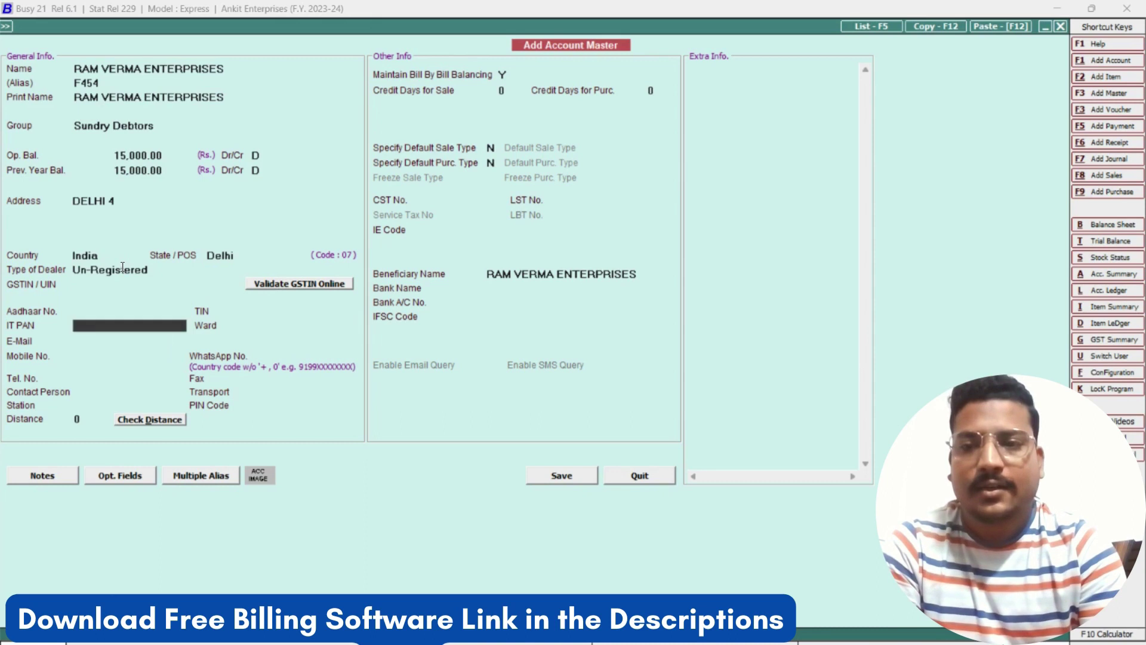
pyautogui.press('Return')
pyautogui.press('Return')
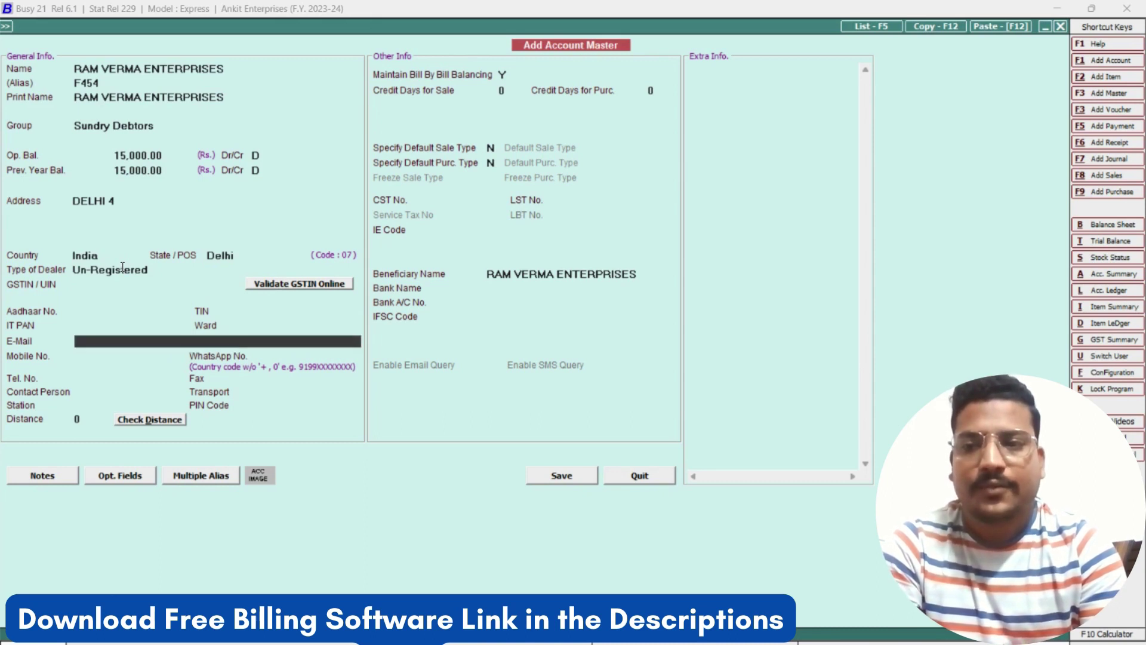
pyautogui.press('Return')
pyautogui.press('Return')
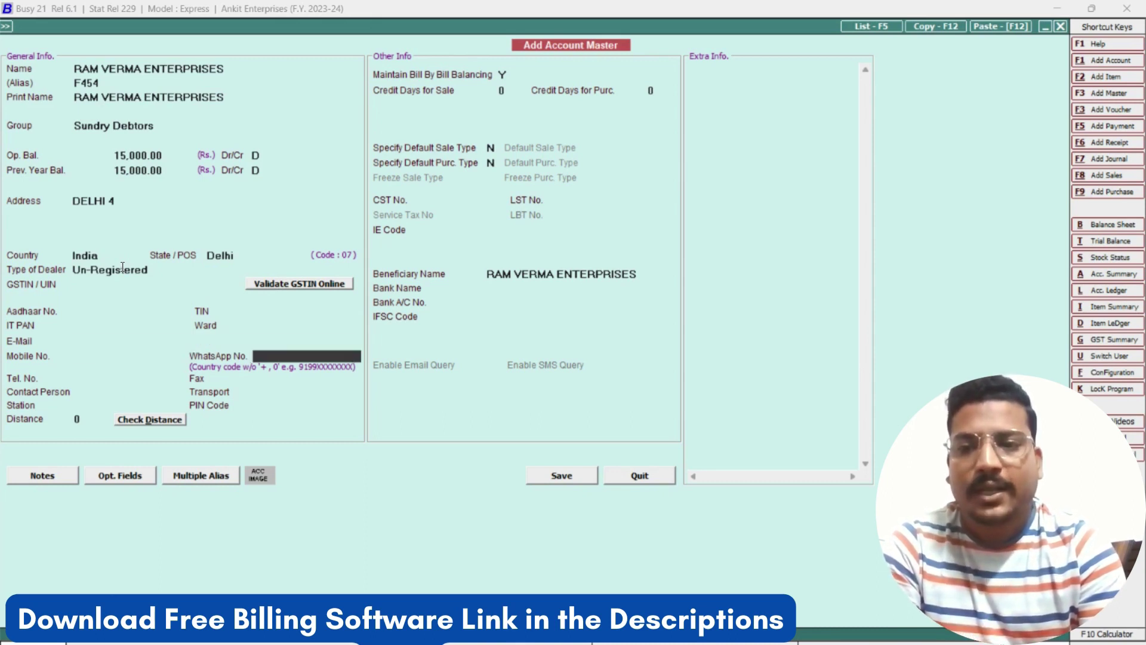
pyautogui.press('Return')
pyautogui.press('Return')
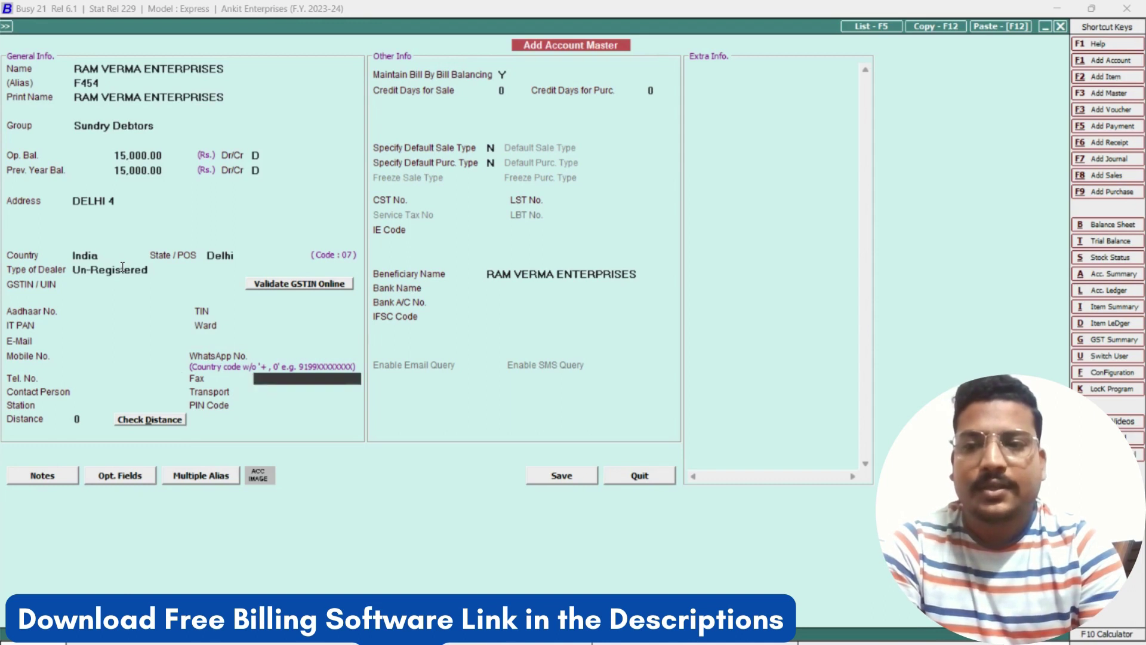
pyautogui.press('Return')
pyautogui.press('Return')
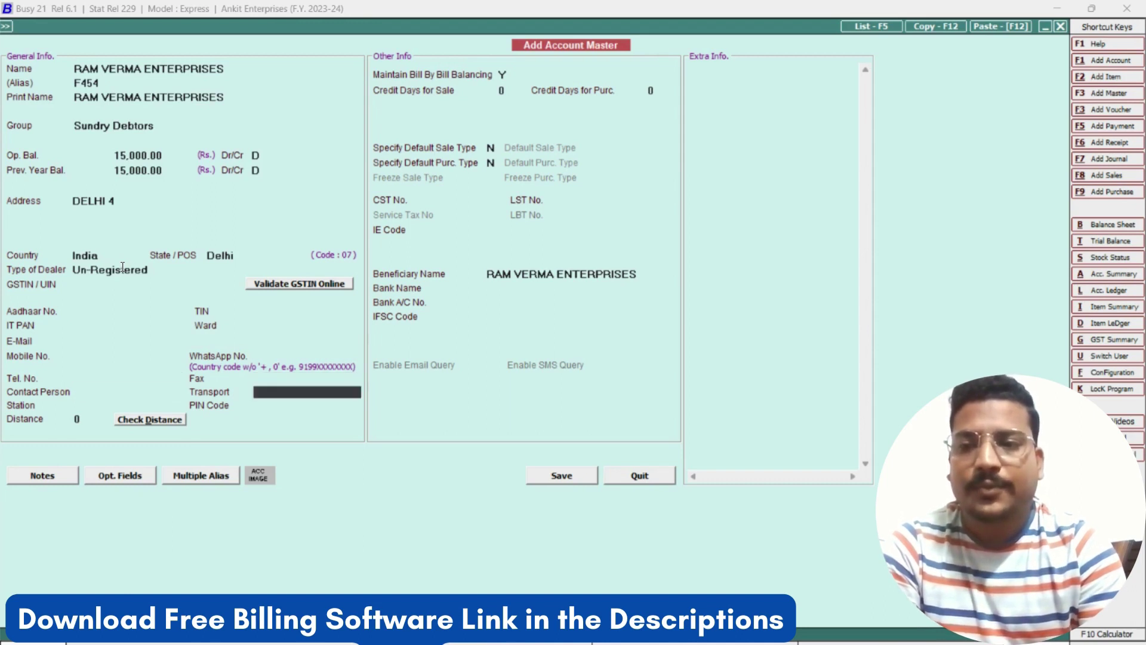
pyautogui.press('Return')
pyautogui.press('Return')
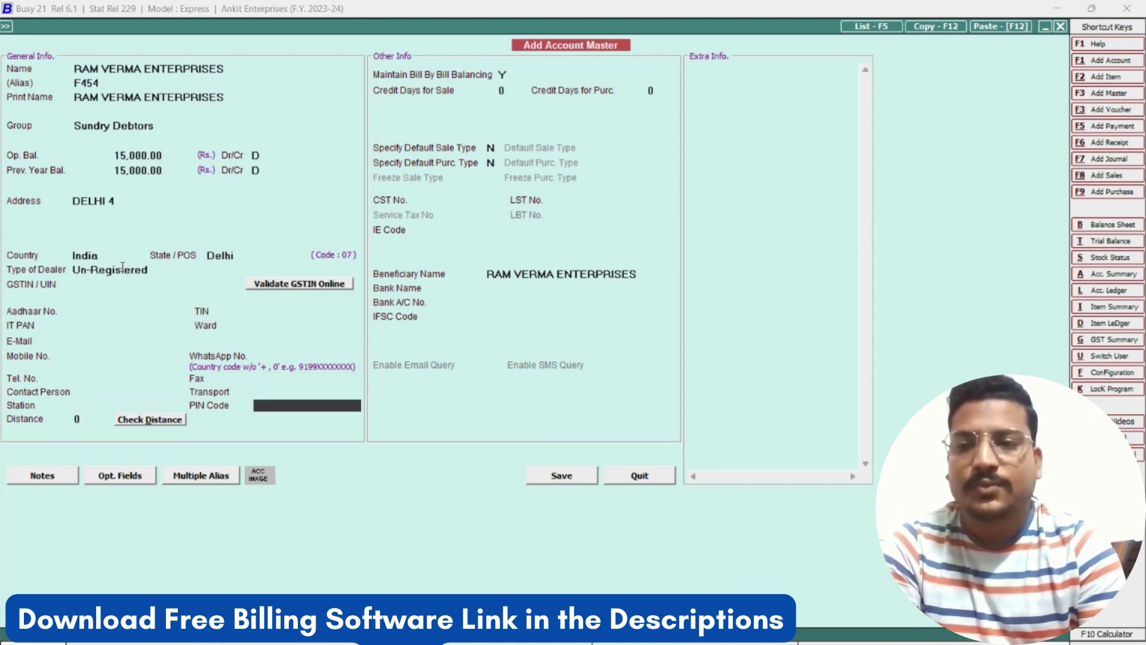
pyautogui.press('Return')
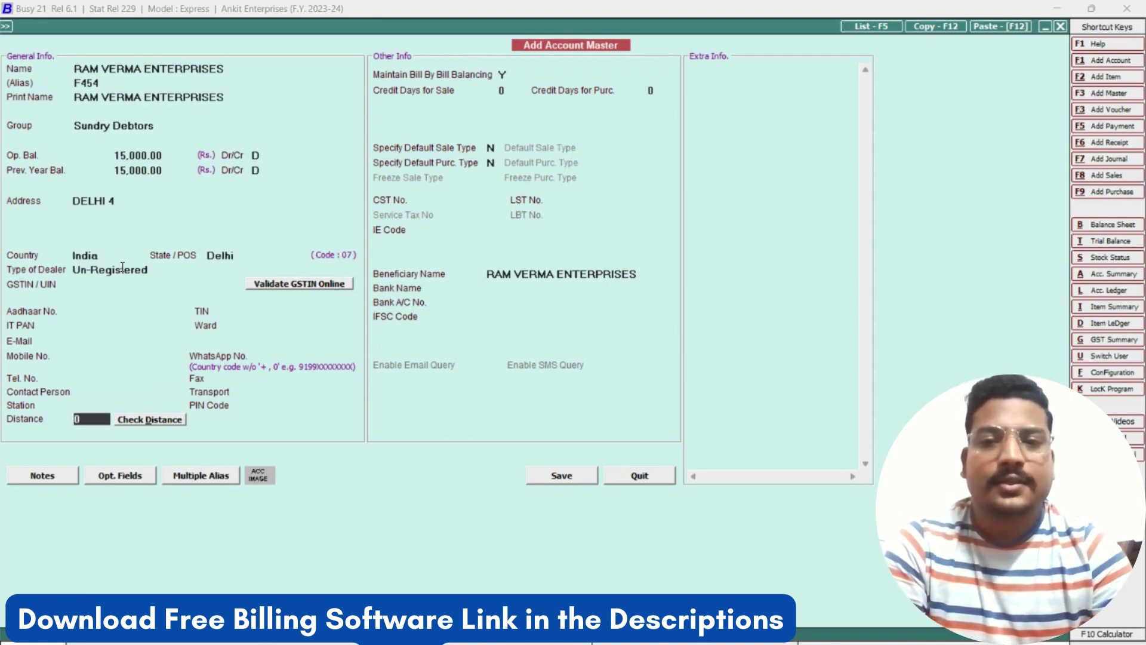
pyautogui.click(84, 314)
pyautogui.click(86, 325)
pyautogui.click(80, 341)
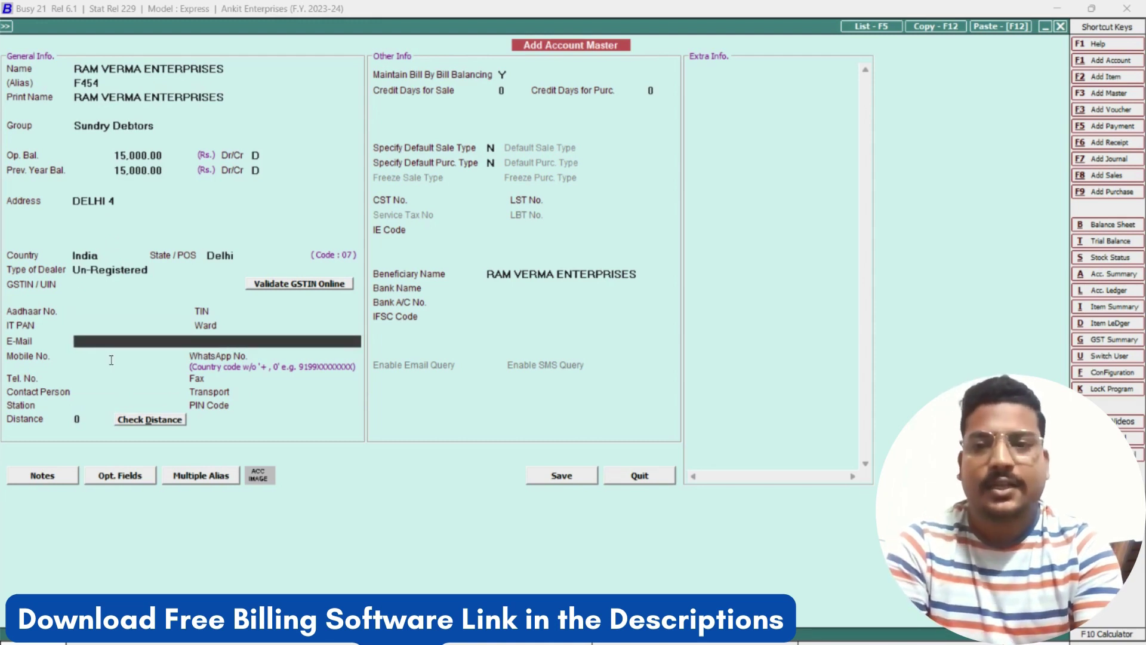
# Step: Leave Credit Days for Sale and Purchase at 0 after briefly trying 15 and 14
pyautogui.click(502, 91)
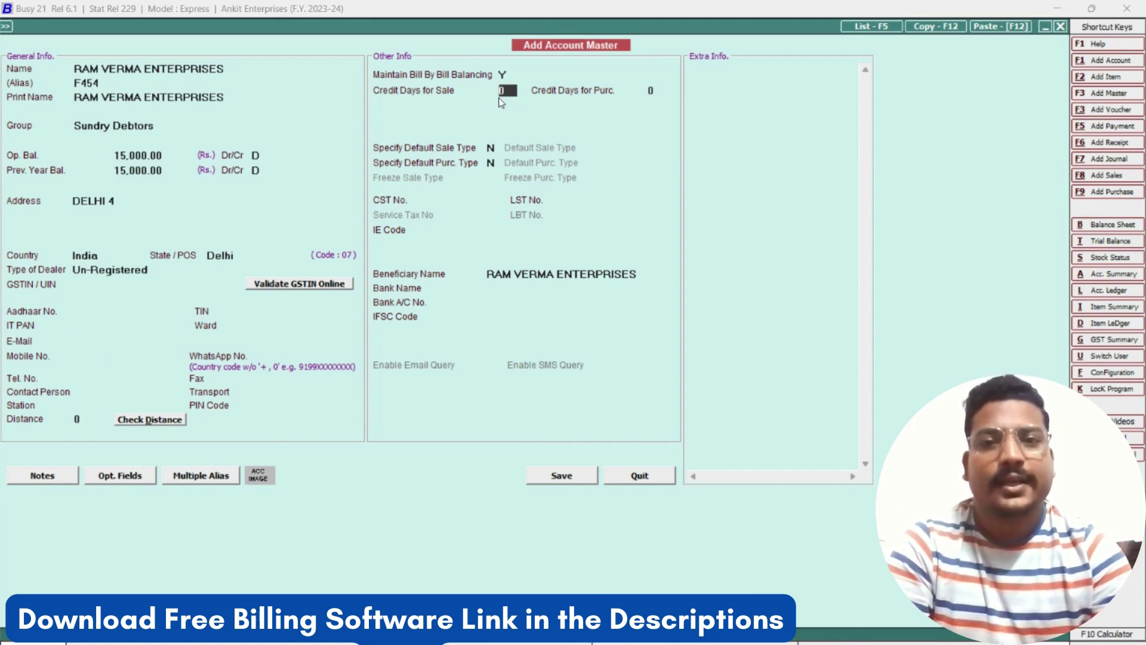
pyautogui.write('150')
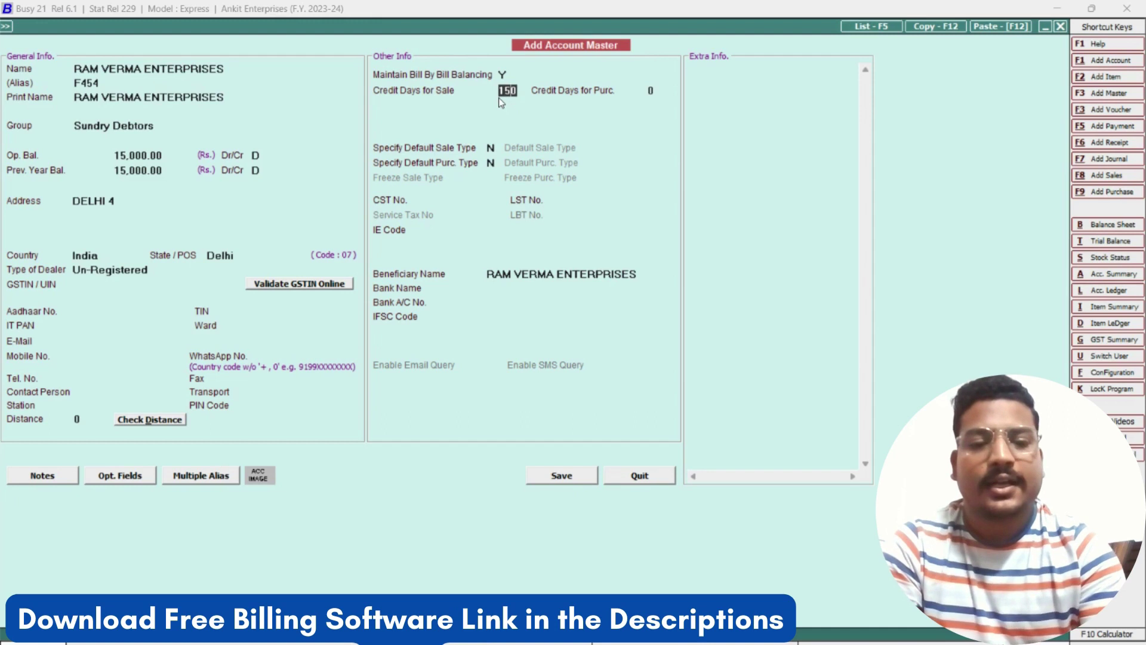
pyautogui.press('BackSpace')
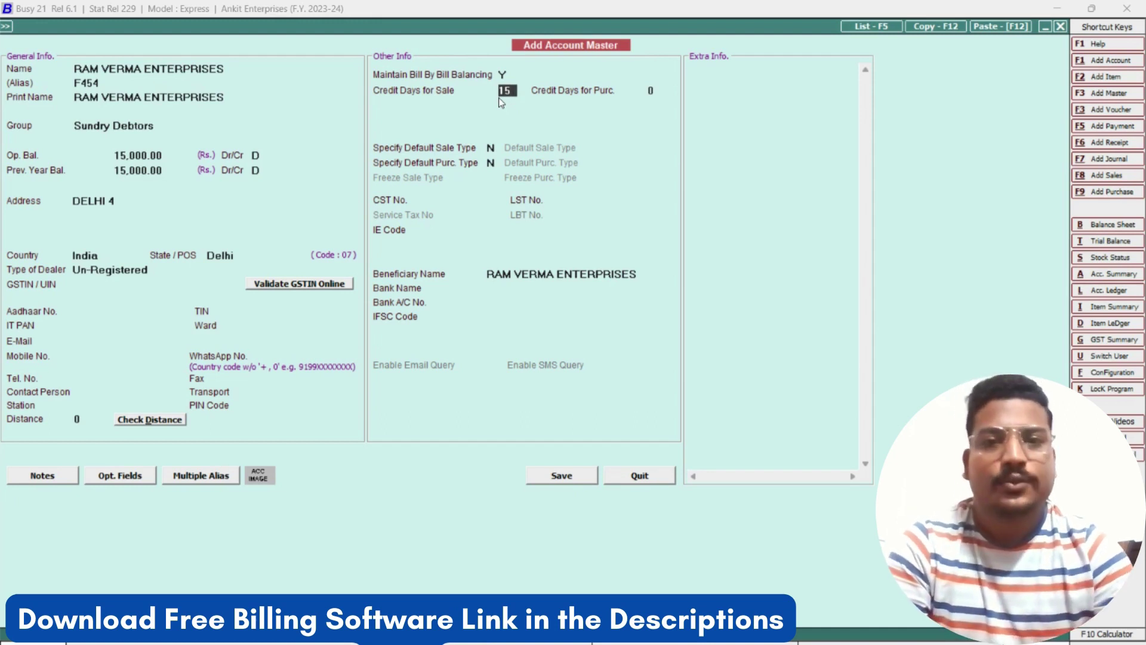
pyautogui.press('Return')
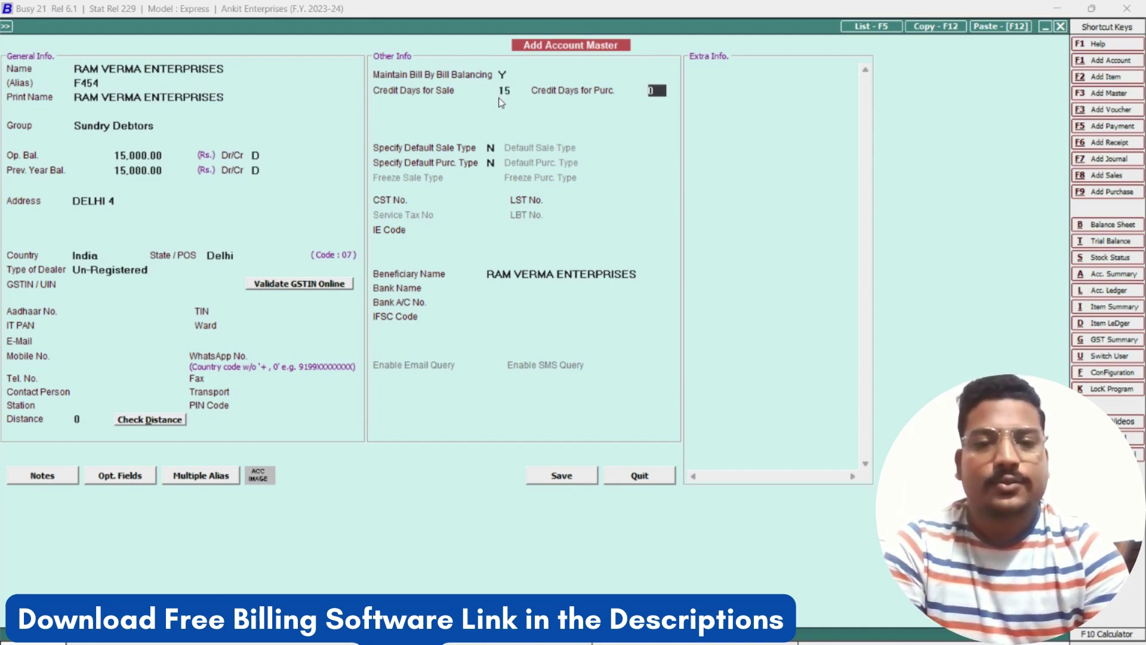
pyautogui.press('Up')
pyautogui.press('BackSpace')
pyautogui.press('Return')
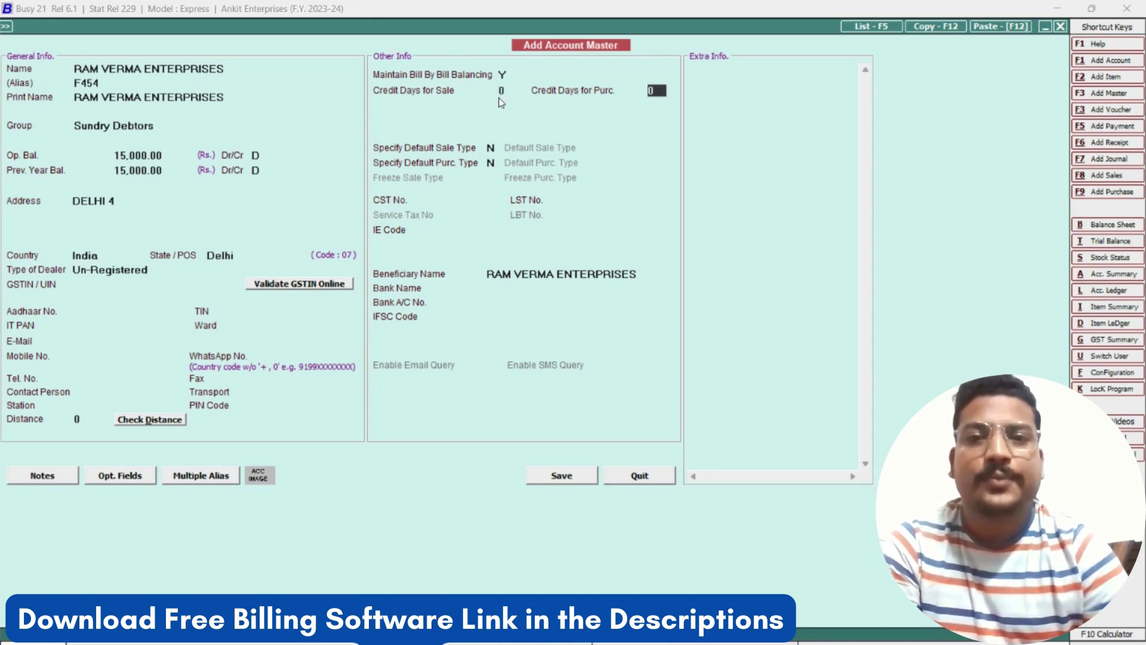
pyautogui.write('14')
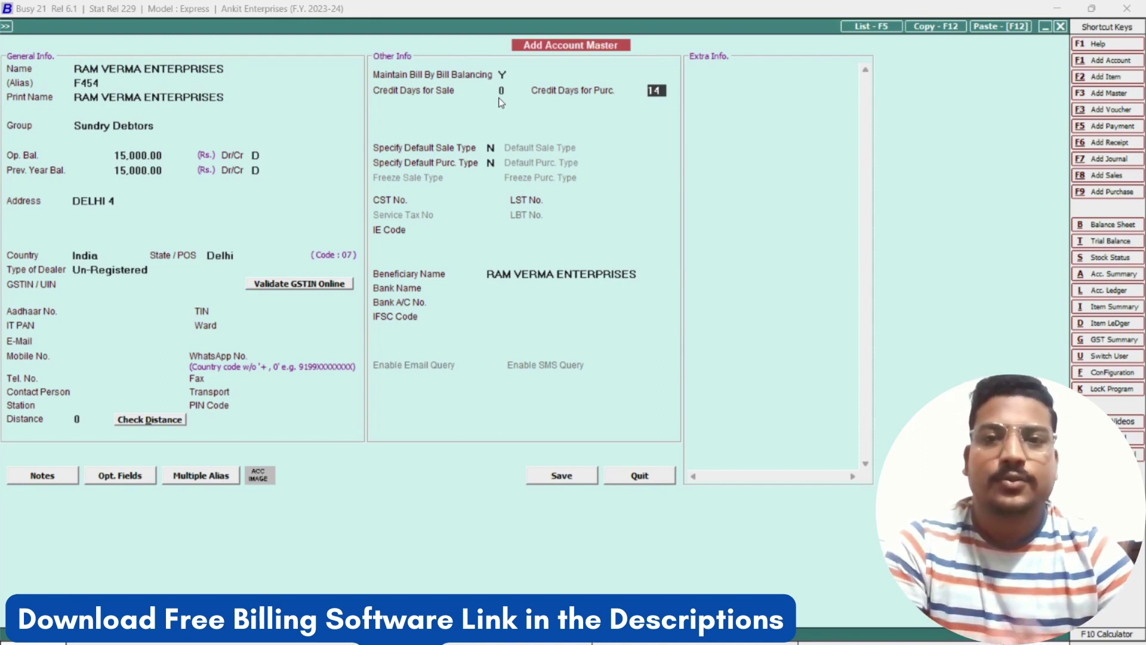
pyautogui.press('BackSpace')
pyautogui.press('BackSpace')
# Step: Skip the sale type and bank fields and save, bringing up the bill-by-bill details
pyautogui.press('Return')
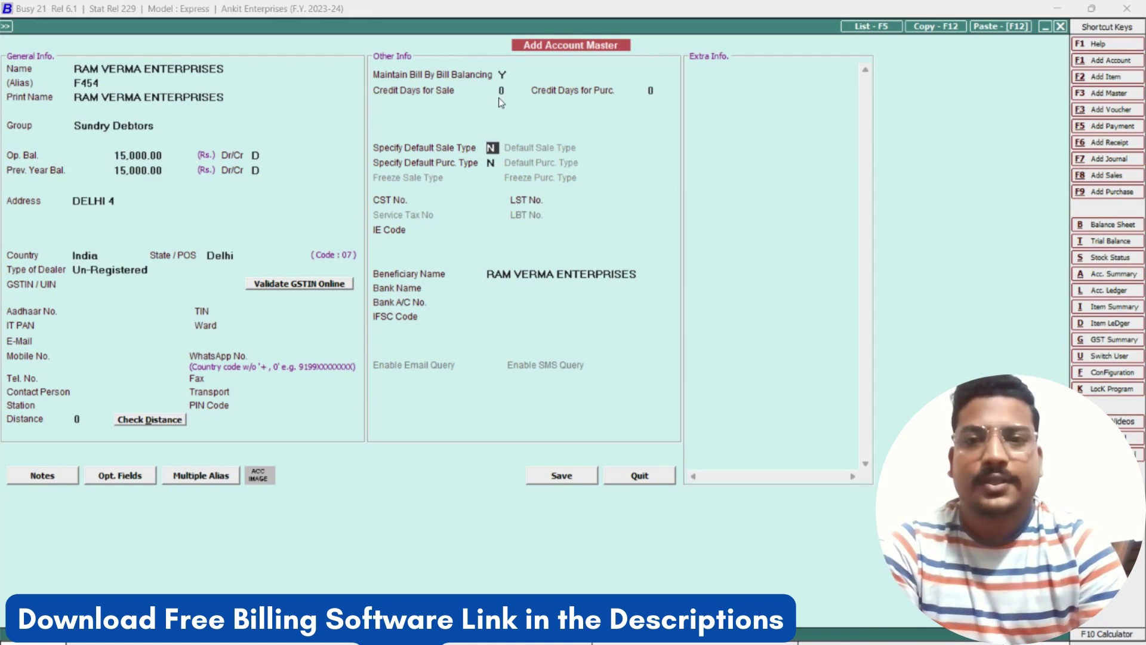
pyautogui.press('Return')
pyautogui.press('Return')
pyautogui.press('Return')
pyautogui.press('Return')
pyautogui.press('Return')
pyautogui.press('Return')
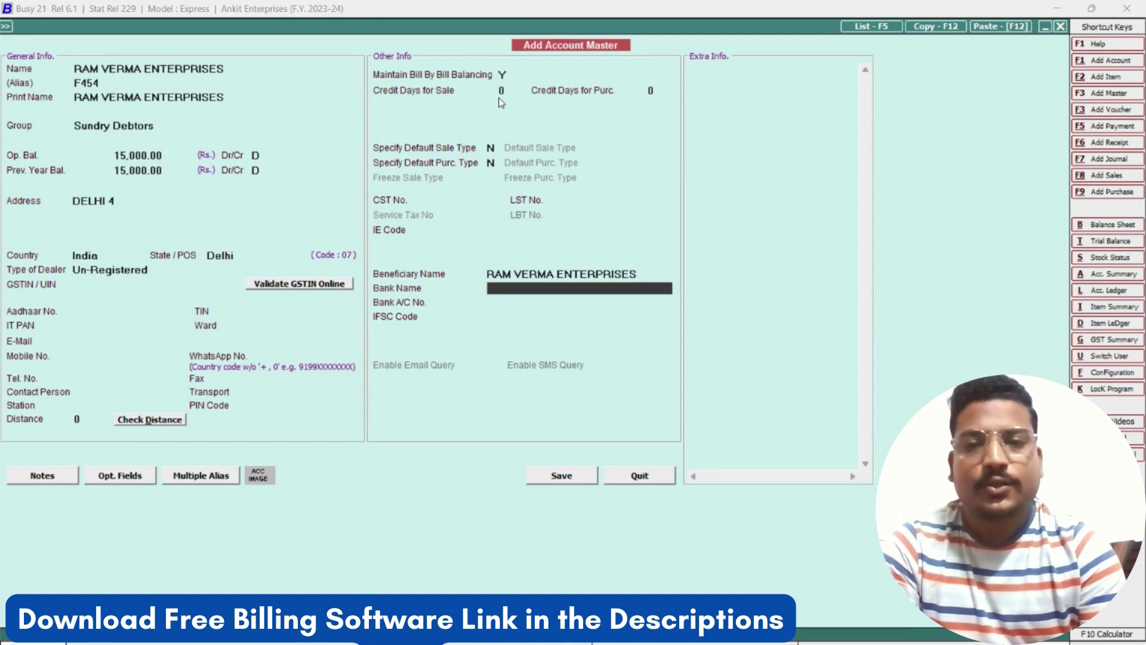
pyautogui.press('Return')
pyautogui.press('Return')
pyautogui.press('Return')
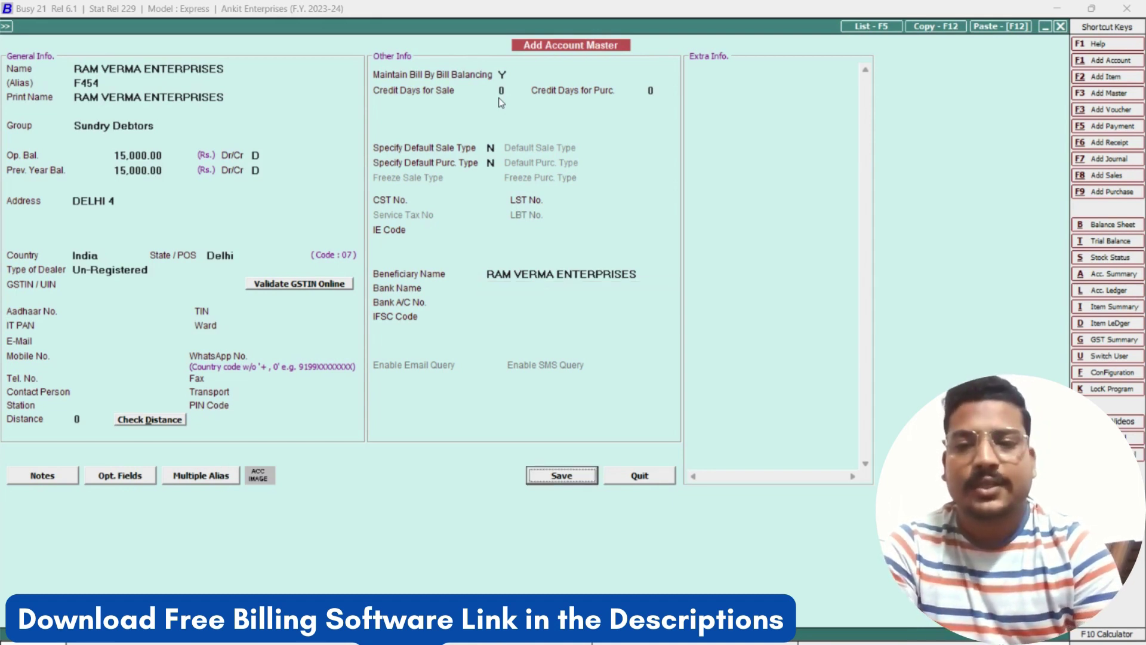
pyautogui.press('Return')
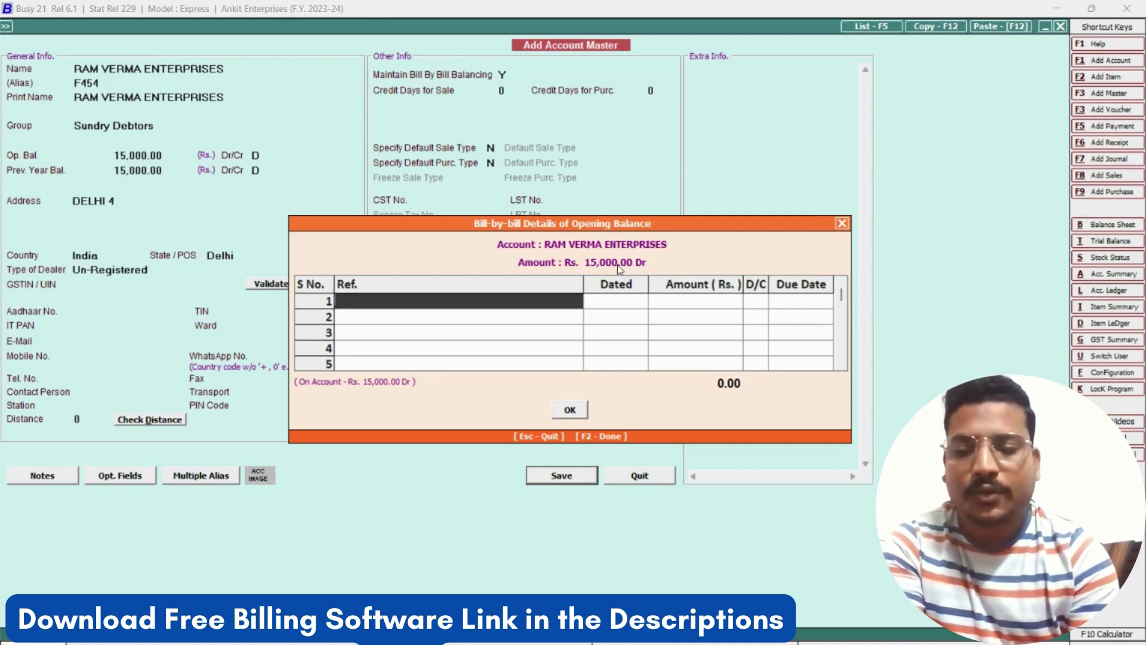
# Step: Enter one bill, LAST BALANCE dated 15-07-2023 for 15,000.00 Dr, and accept it
pyautogui.write('LAST')
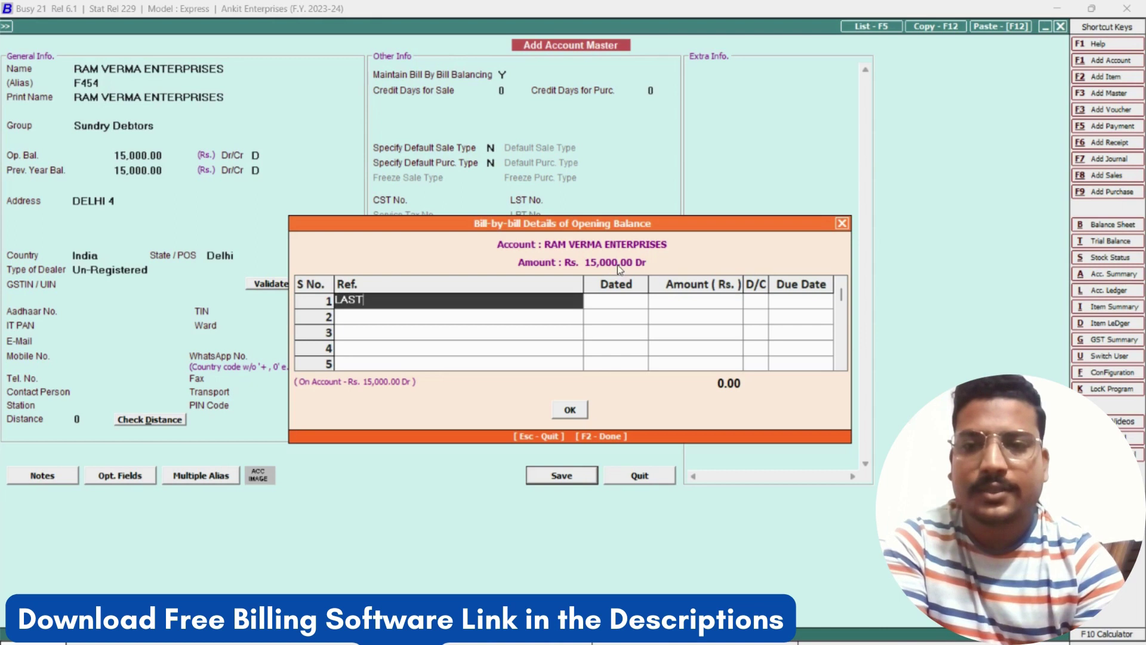
pyautogui.write(' BALANCE')
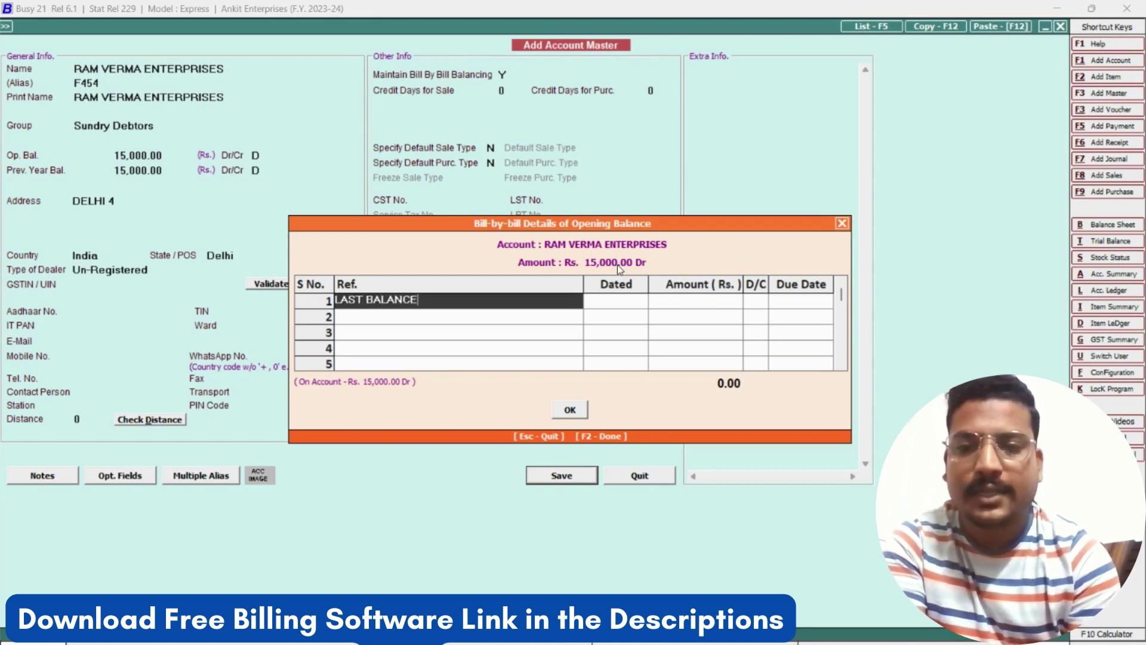
pyautogui.press('Return')
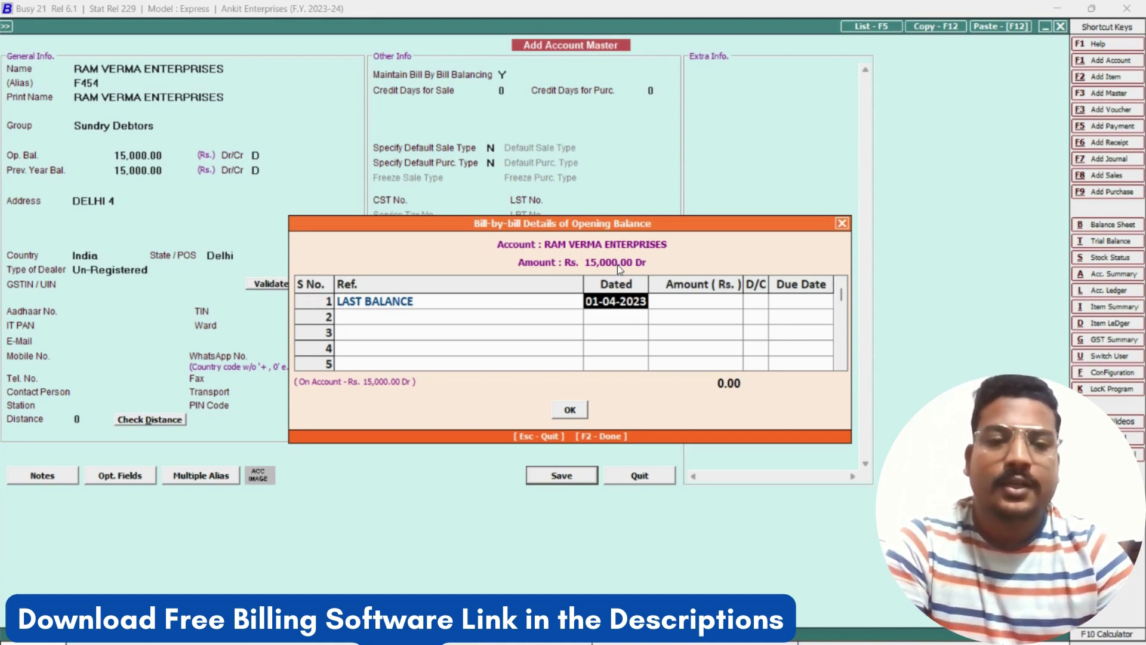
pyautogui.write('15-0')
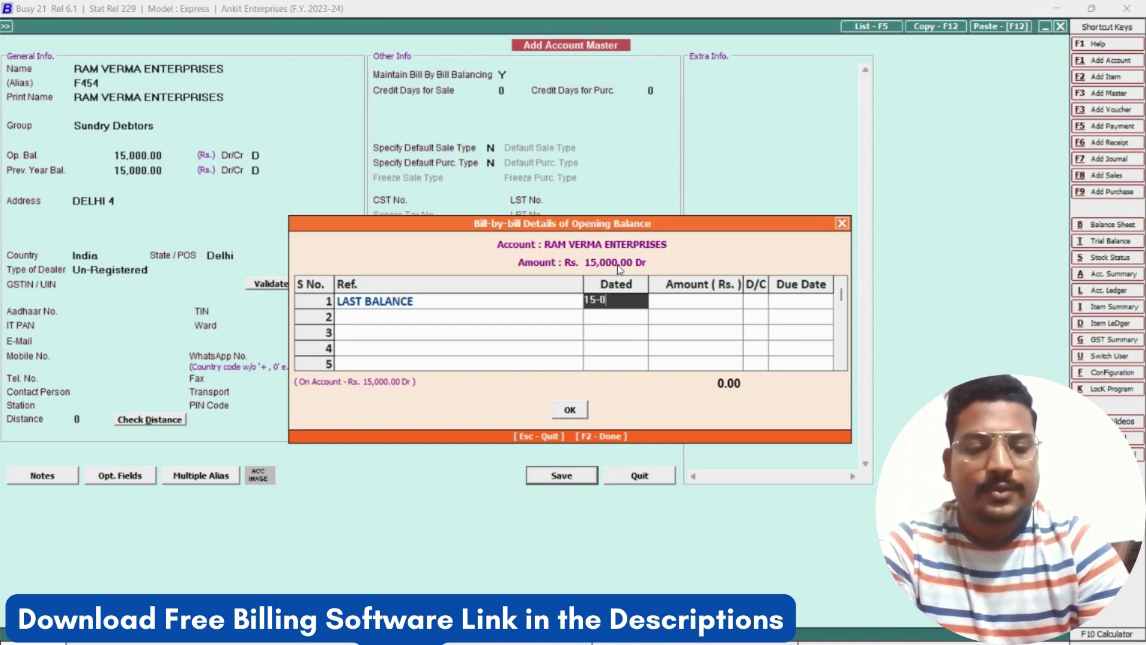
pyautogui.write('7-2023')
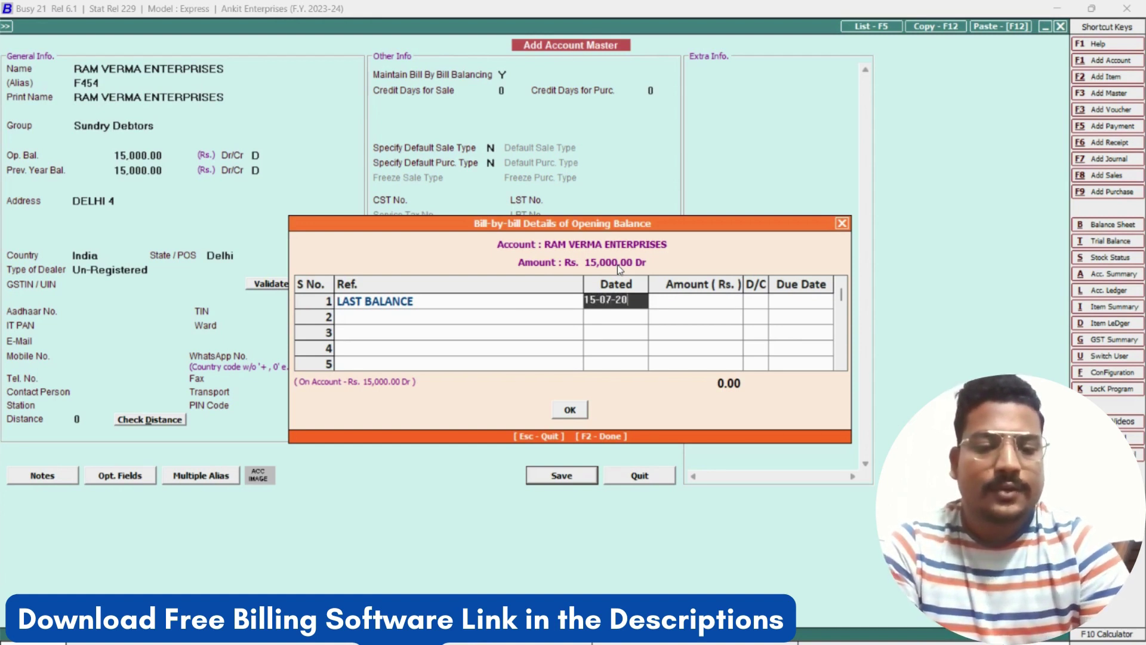
pyautogui.press('Return')
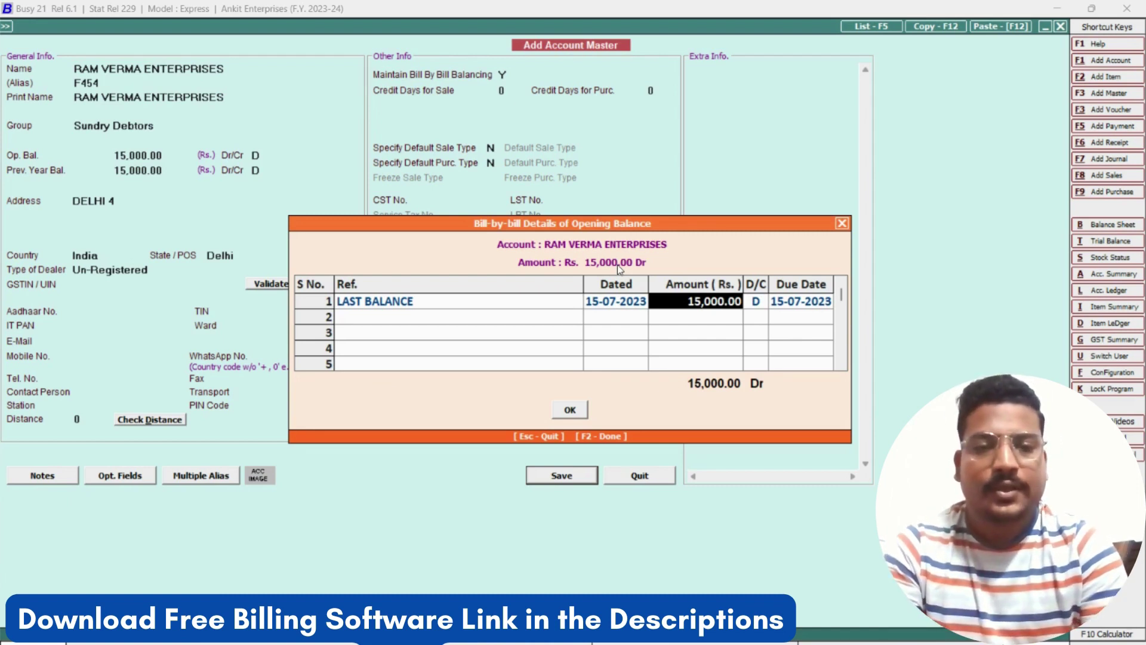
pyautogui.press('Return')
pyautogui.press('Return')
pyautogui.press('Return')
pyautogui.press('Return')
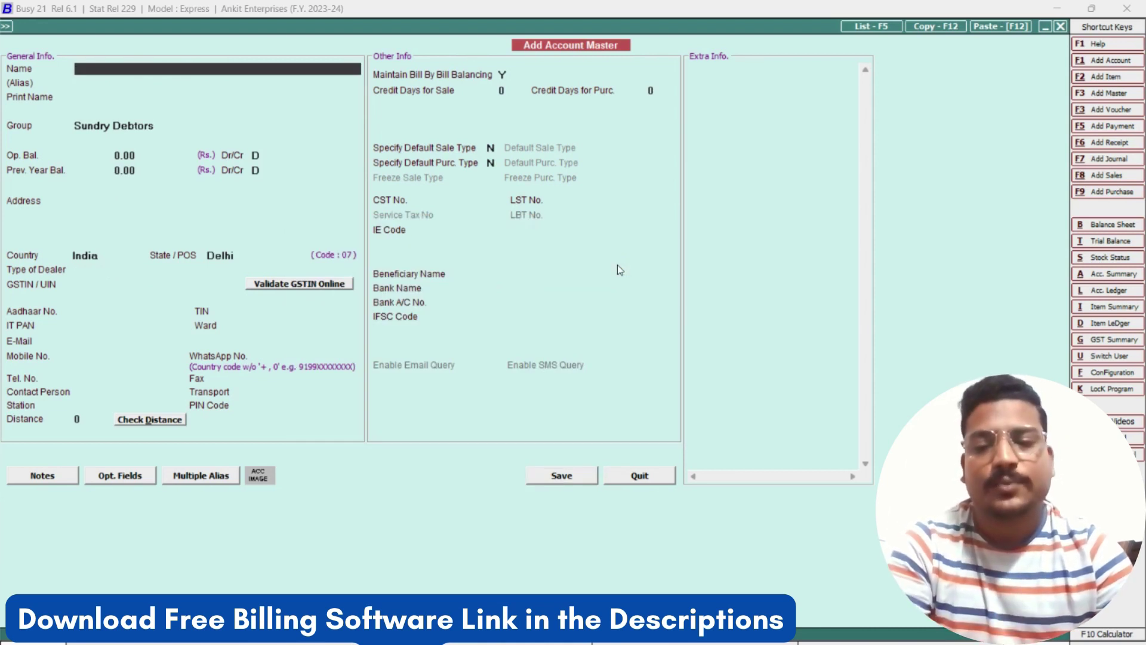
# Step: Quit the empty Add Account Master form with Esc
pyautogui.press('Escape')
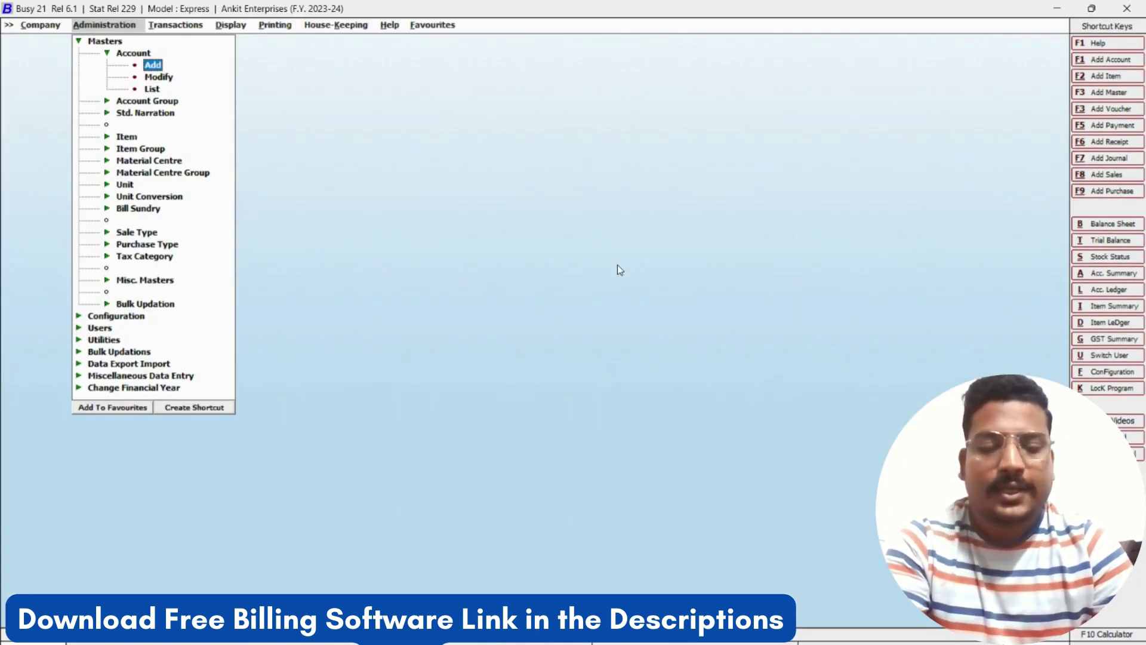
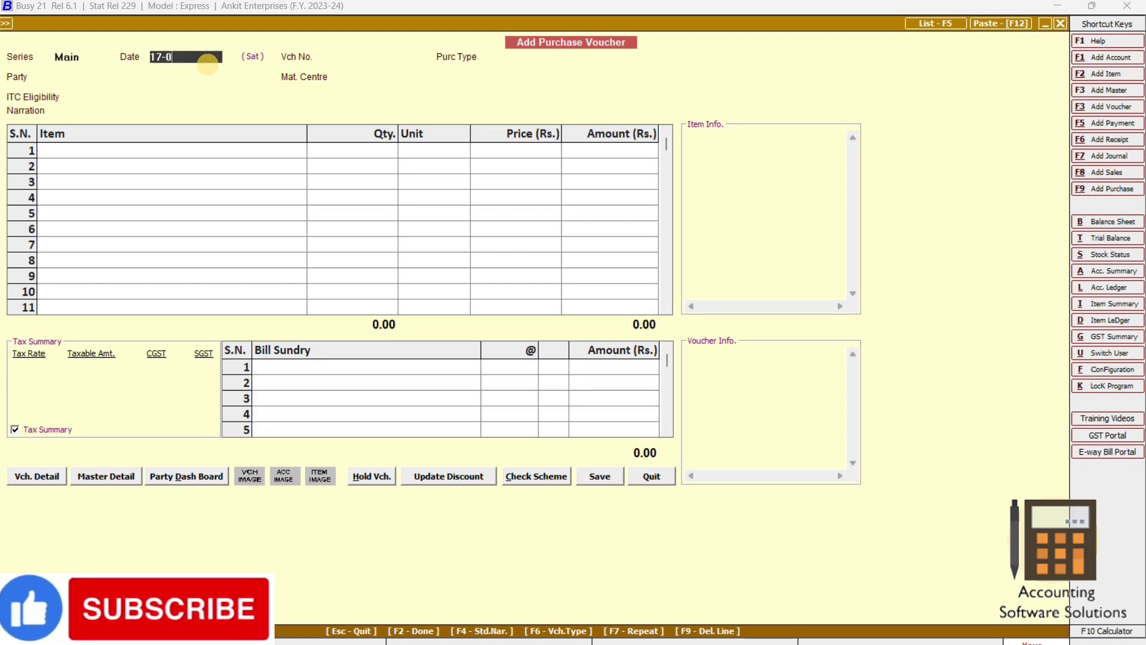
# Step: Correct the voucher date to 17-07-2023
pyautogui.press('BackSpace')
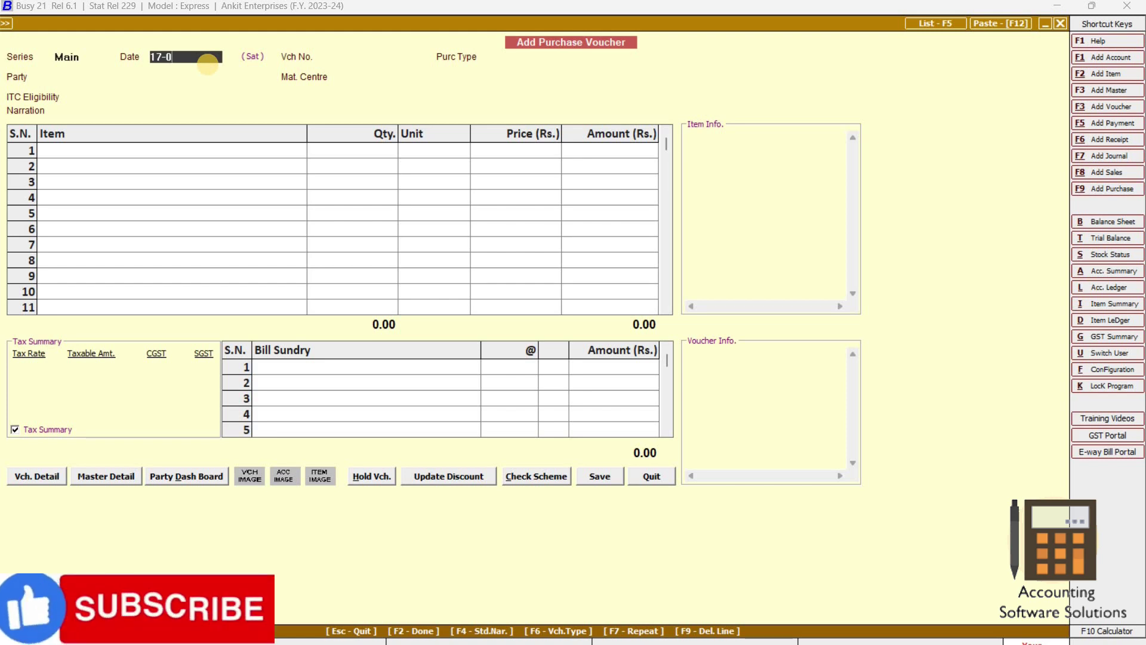
pyautogui.press('BackSpace')
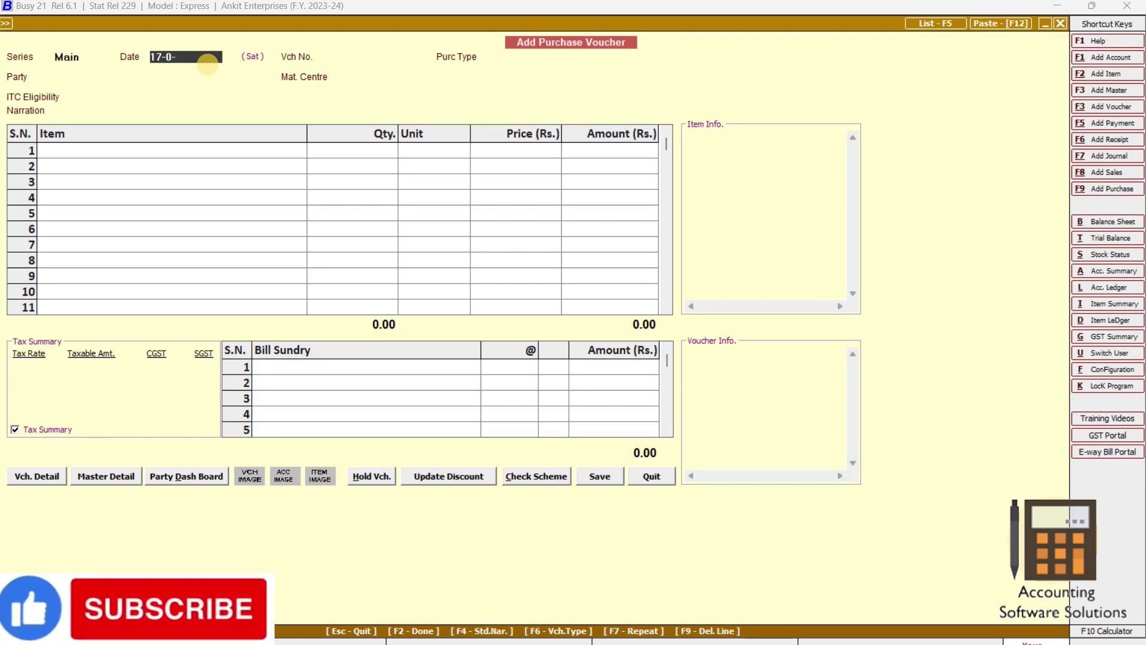
pyautogui.write('7-2')
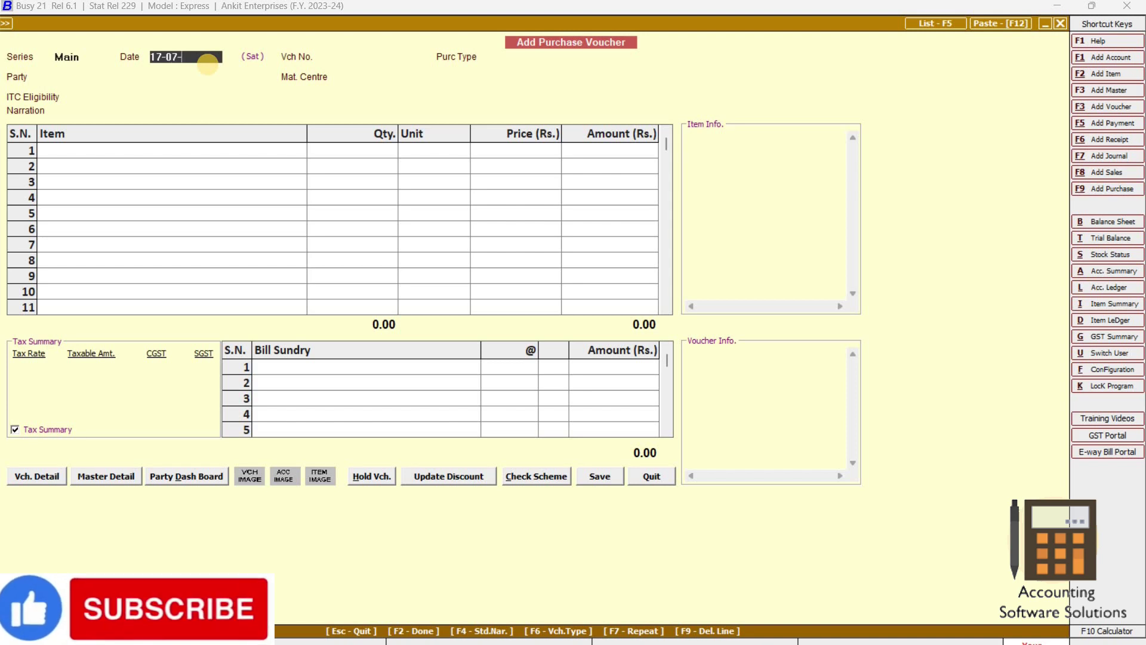
pyautogui.write('023')
pyautogui.press('Return')
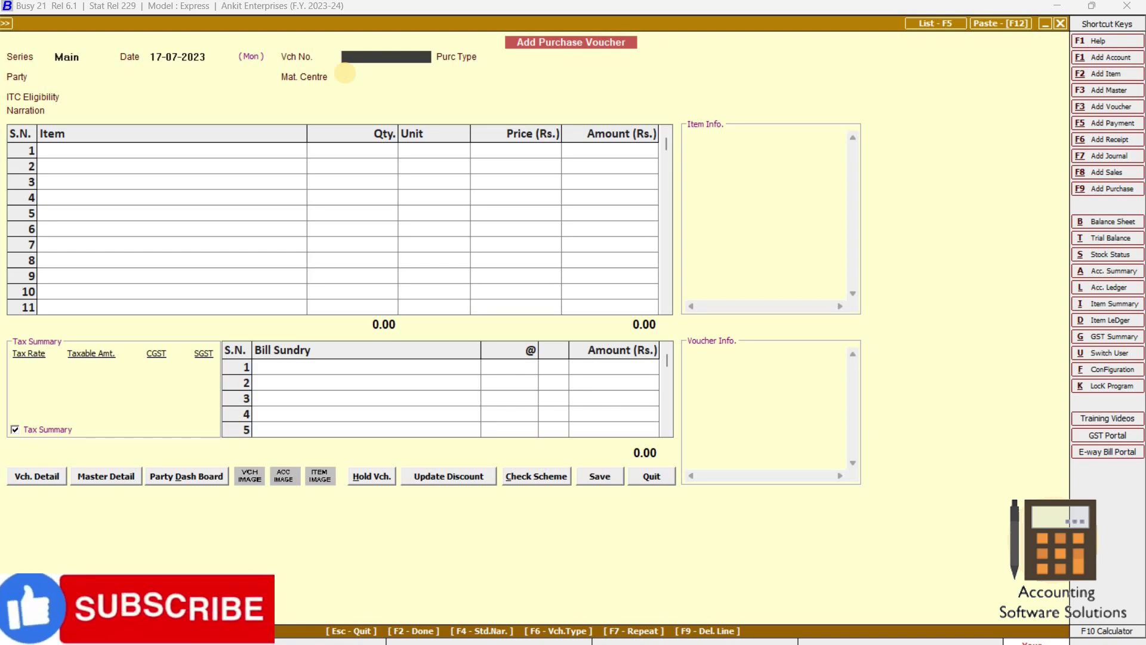
# Step: Enter ER353 as the voucher number
pyautogui.write('rt5')
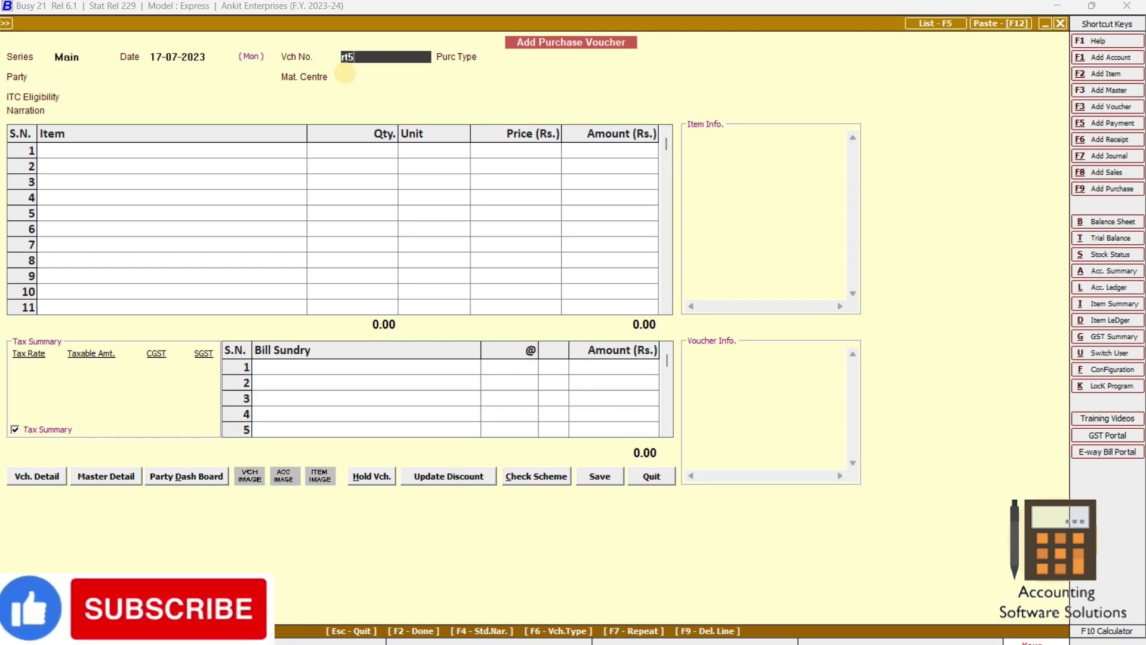
pyautogui.press('BackSpace')
pyautogui.press('BackSpace')
pyautogui.press('BackSpace')
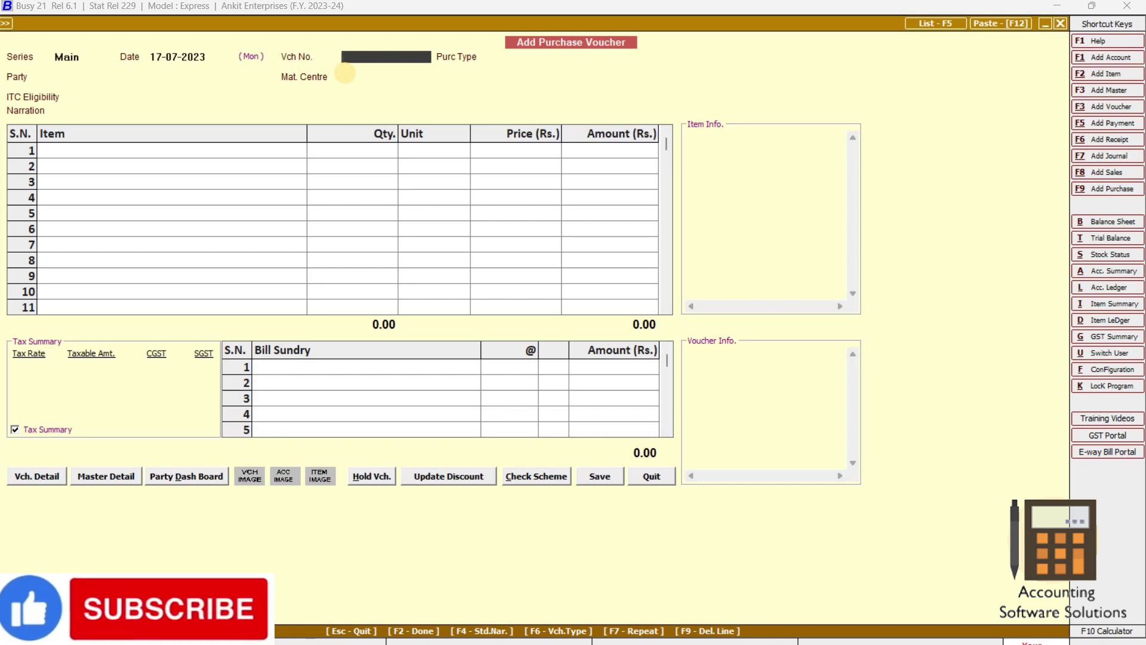
pyautogui.write('ER')
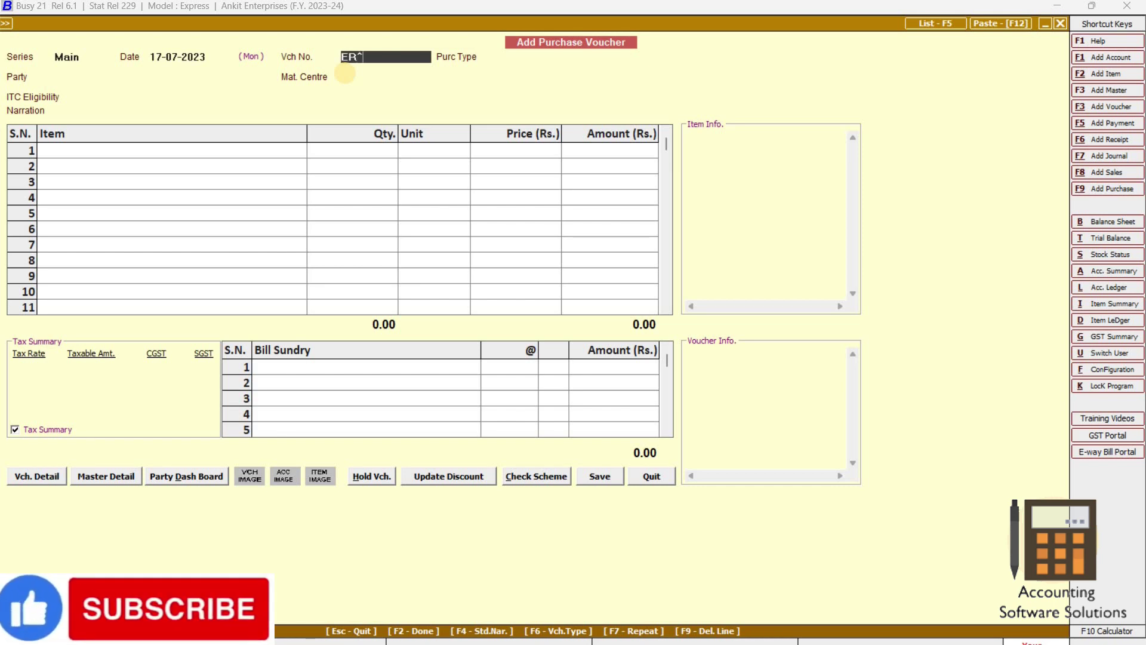
pyautogui.write('353')
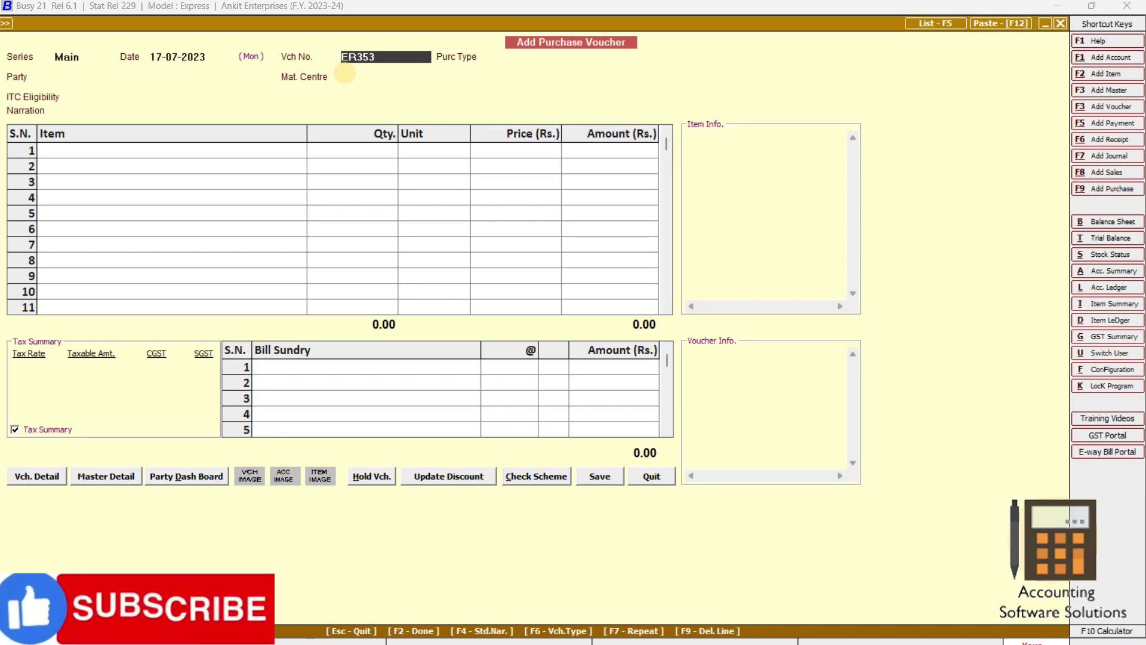
pyautogui.press('Return')
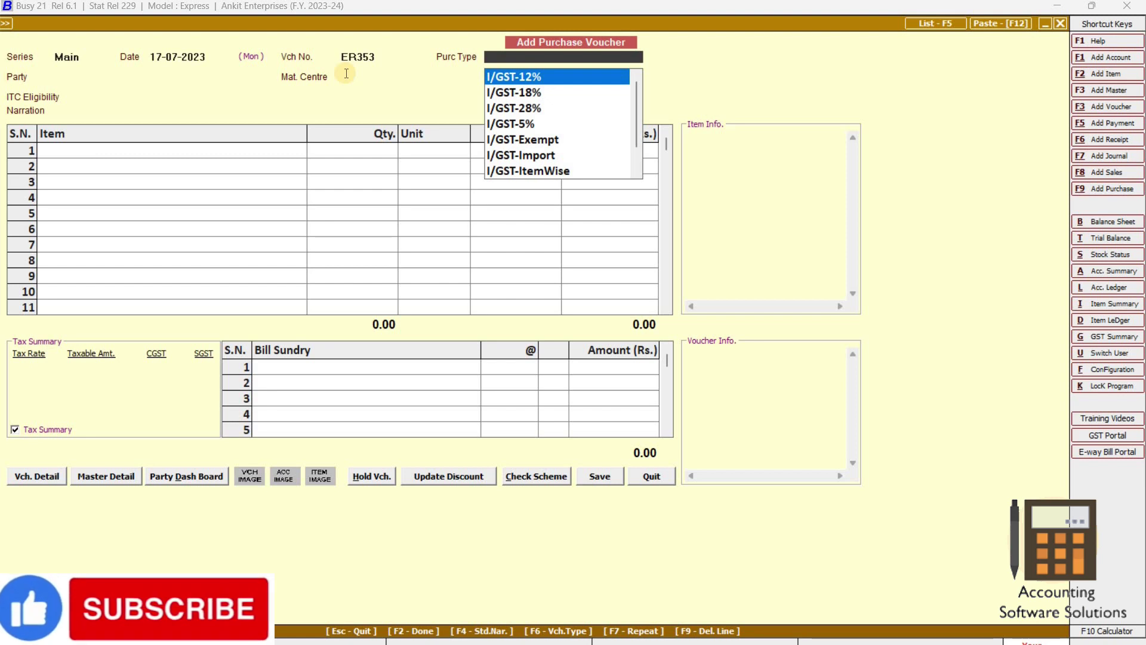
# Step: Search 'item' in Purc Type, compare the two ItemWise options, and pick L/GST-ItemWise
pyautogui.write('item')
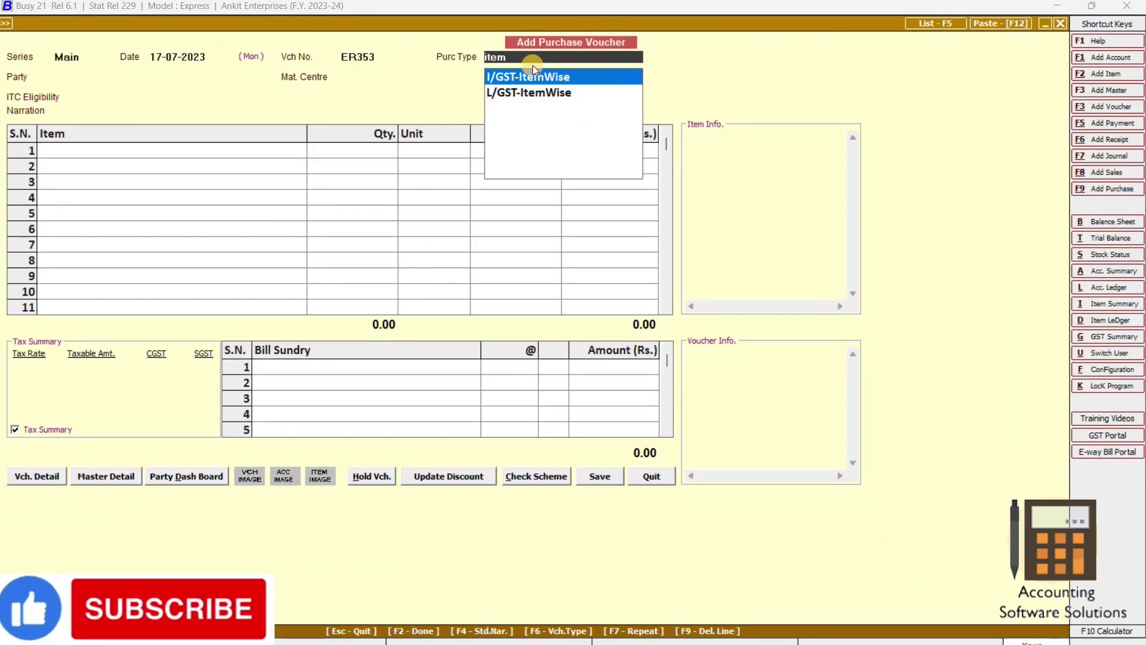
pyautogui.press('Down')
pyautogui.press('Up')
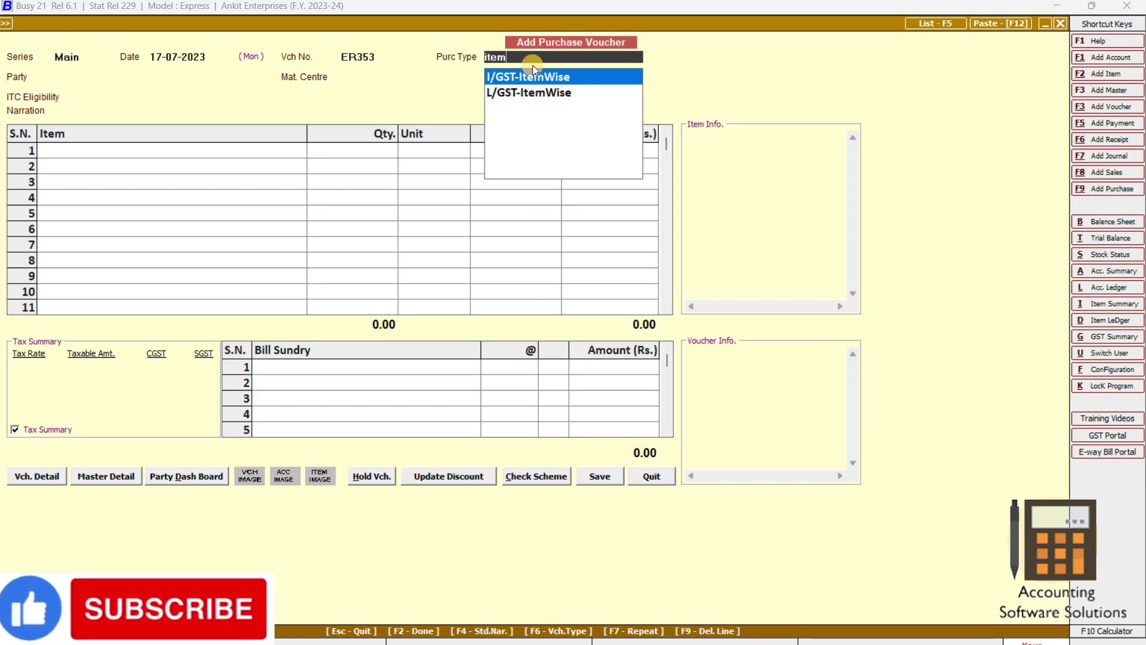
pyautogui.press('Down')
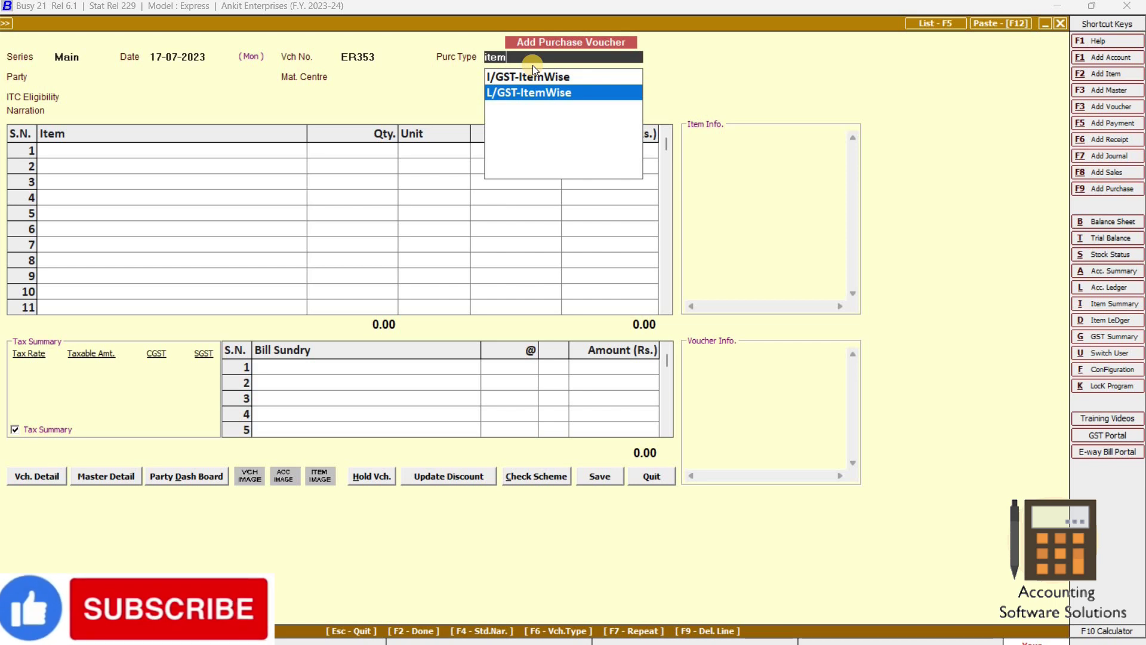
pyautogui.press('Up')
pyautogui.press('Down')
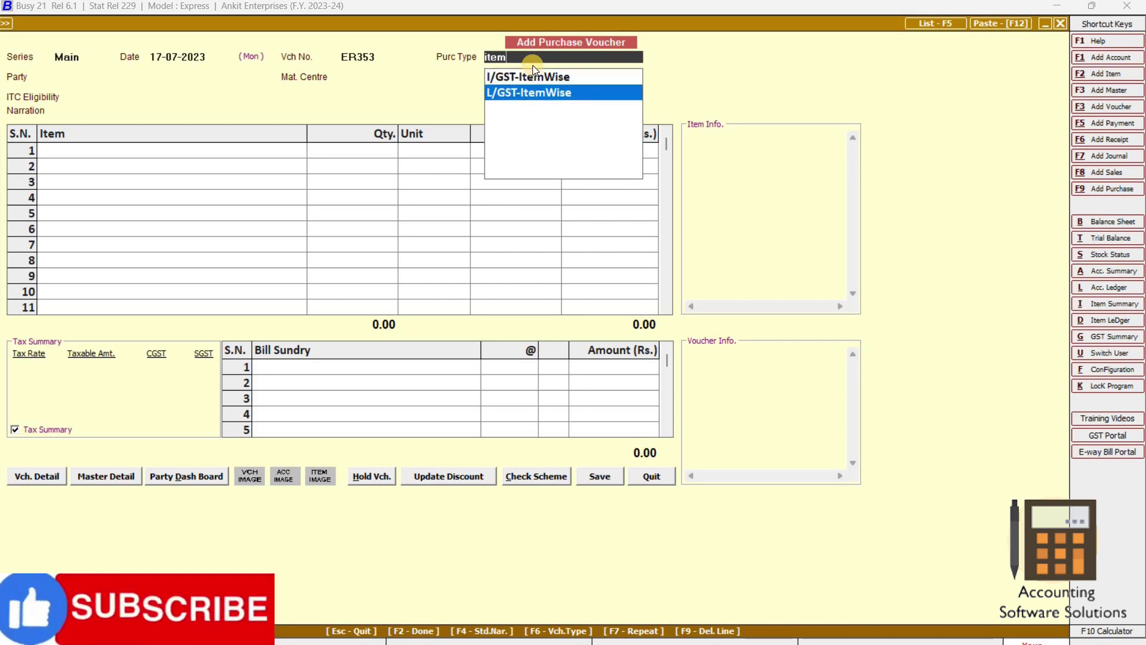
pyautogui.press('Up')
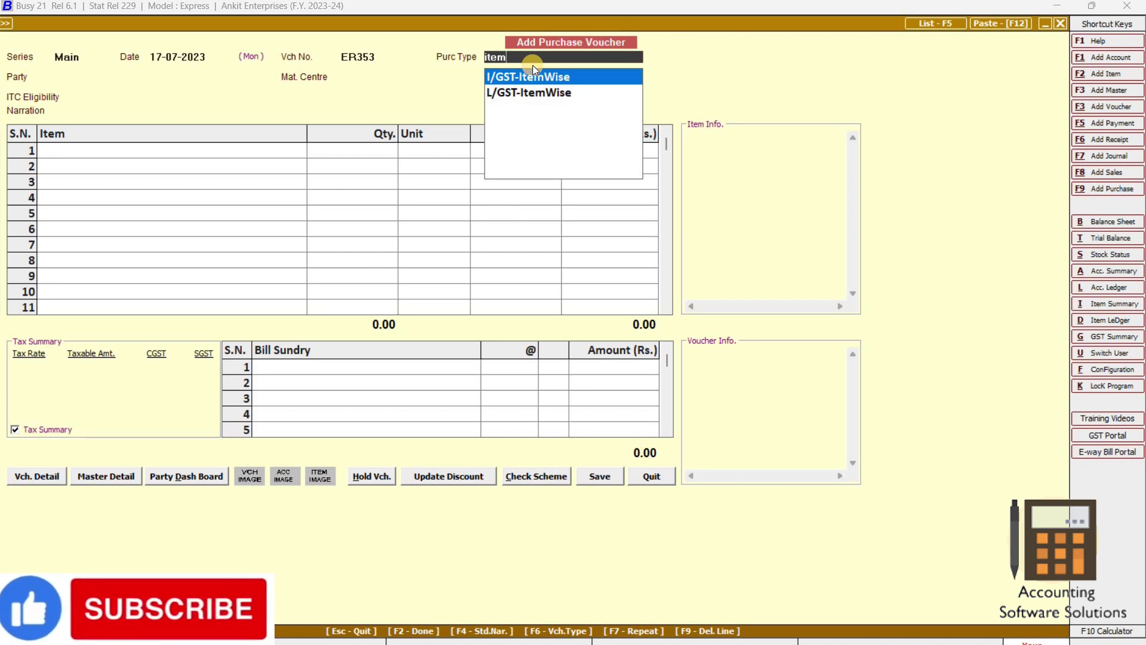
pyautogui.press('Down')
pyautogui.press('Up')
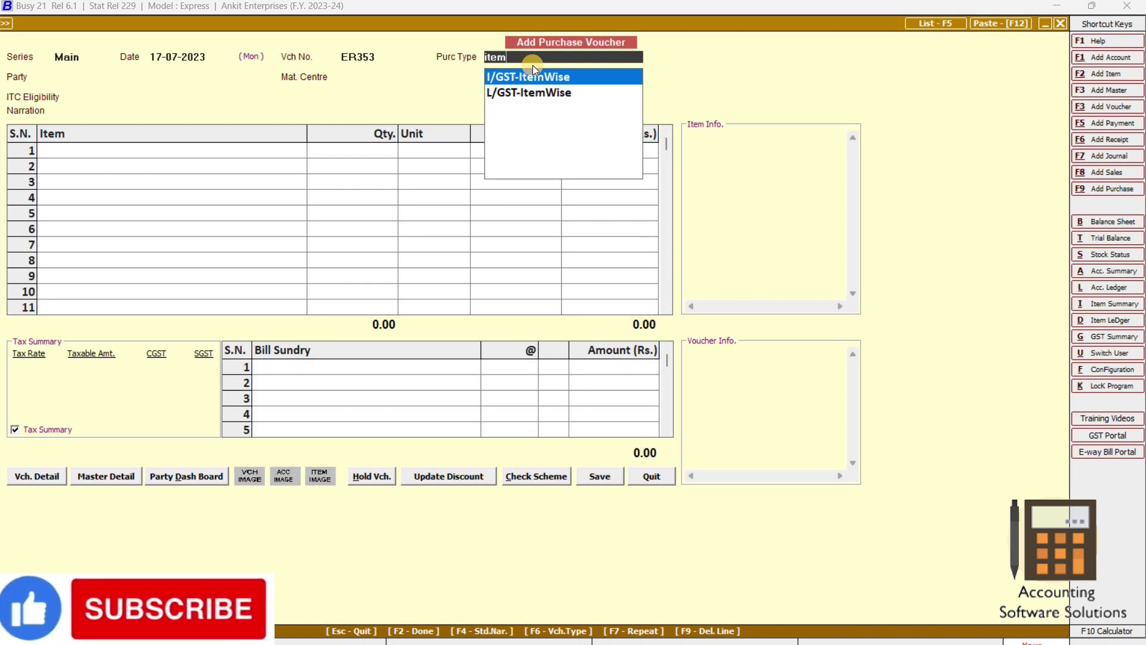
pyautogui.press('Down')
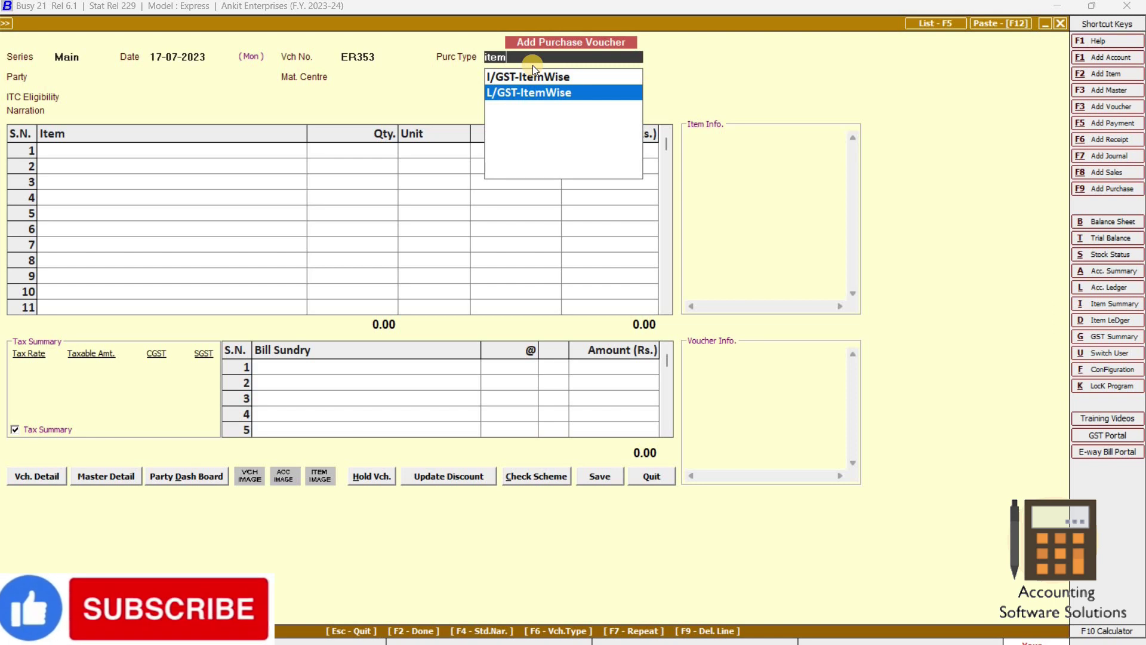
pyautogui.press('Return')
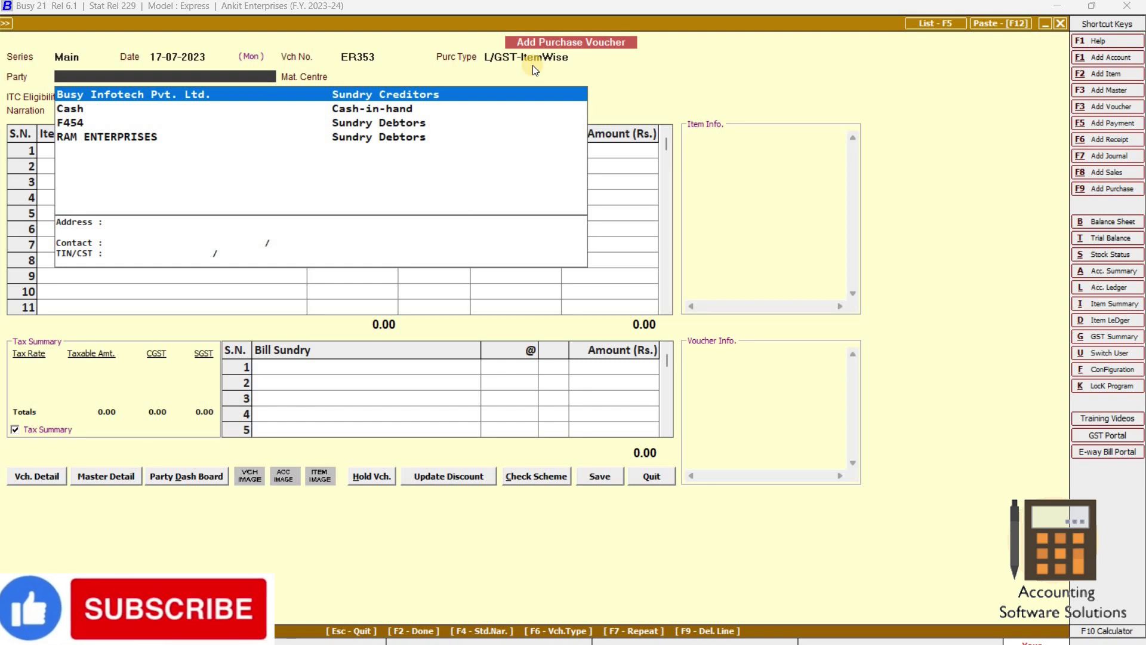
# Step: Browse the existing parties, including RAM ENTERPRISES, then add a new party account with F3
pyautogui.press('Down')
pyautogui.press('Down')
pyautogui.press('Down')
pyautogui.press('Up')
pyautogui.press('Up')
pyautogui.press('Up')
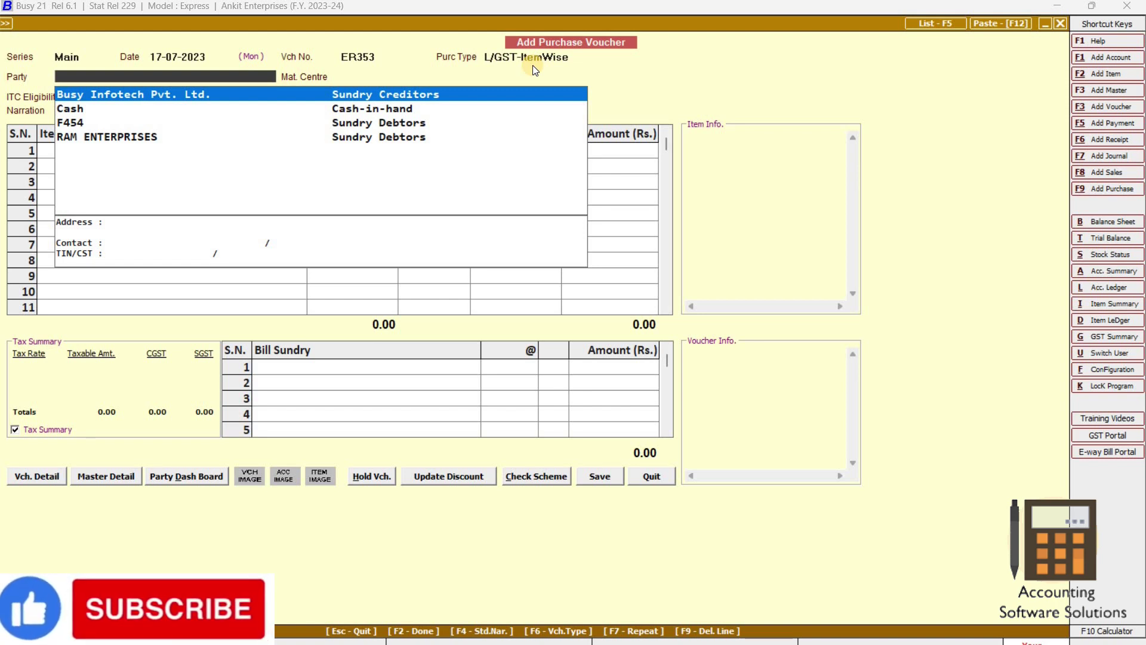
pyautogui.press('Down')
pyautogui.press('Down')
pyautogui.press('Down')
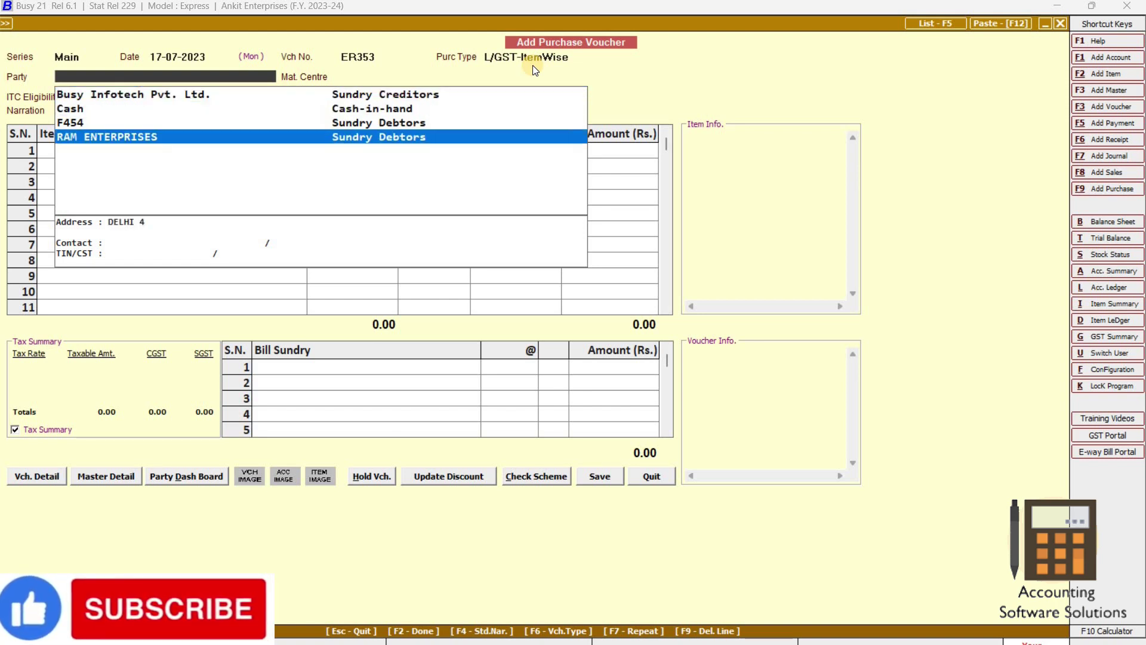
pyautogui.press('Up')
pyautogui.press('Up')
pyautogui.press('Up')
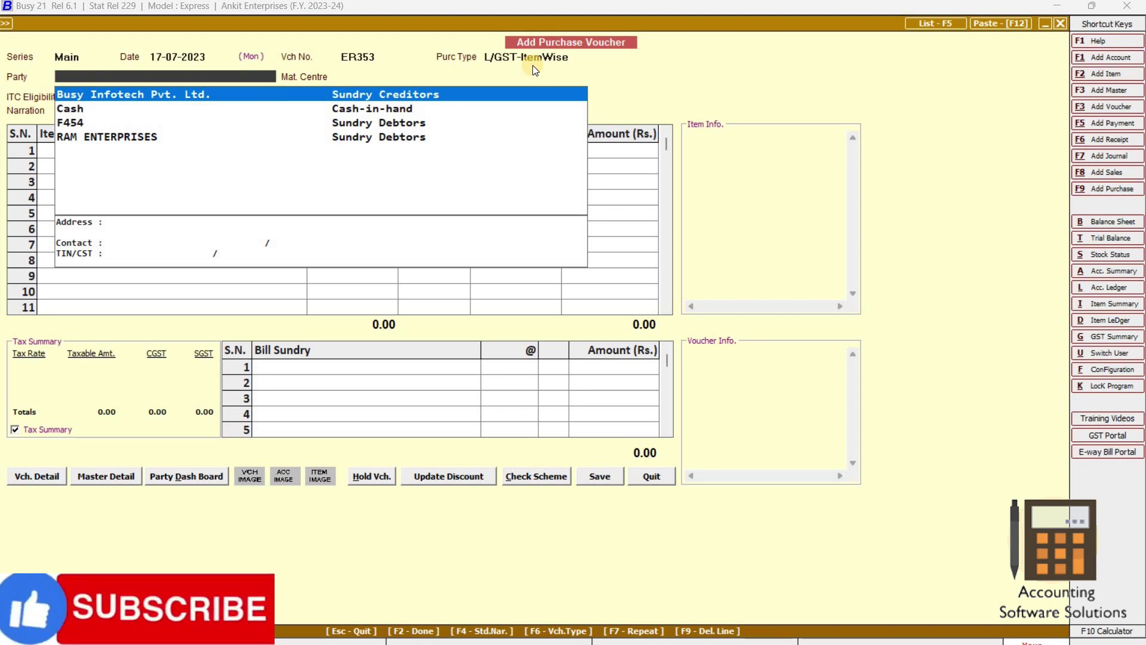
pyautogui.press('F3')
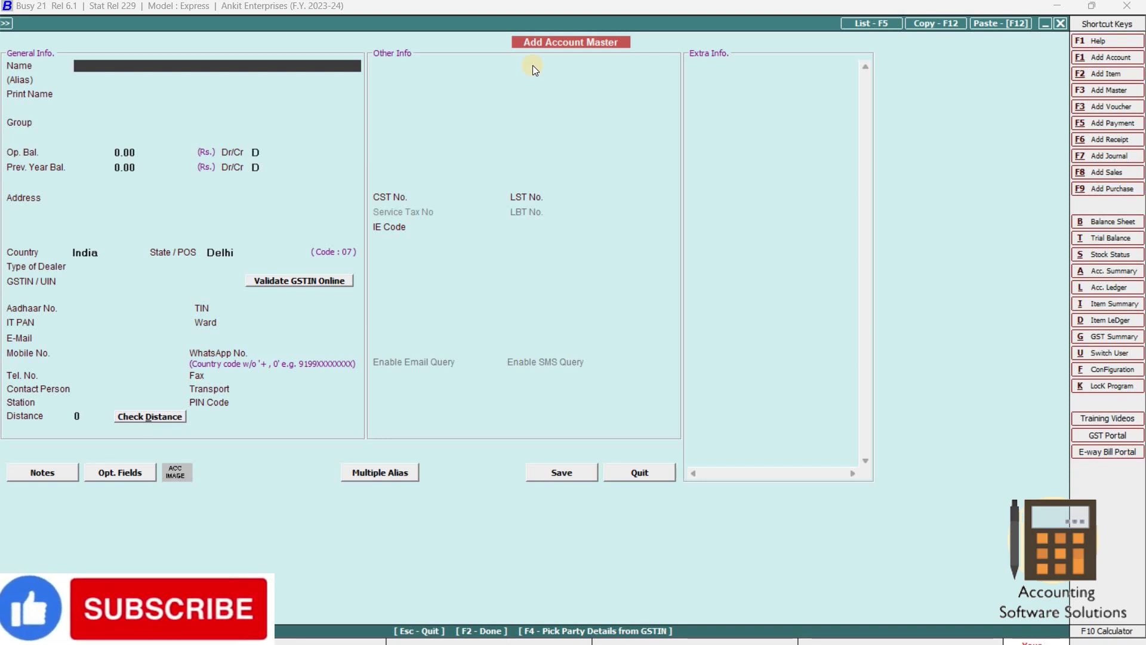
# Step: Name the new account 'Dfs Enterprises' and place it under Sundry Creditors
pyautogui.write('d')
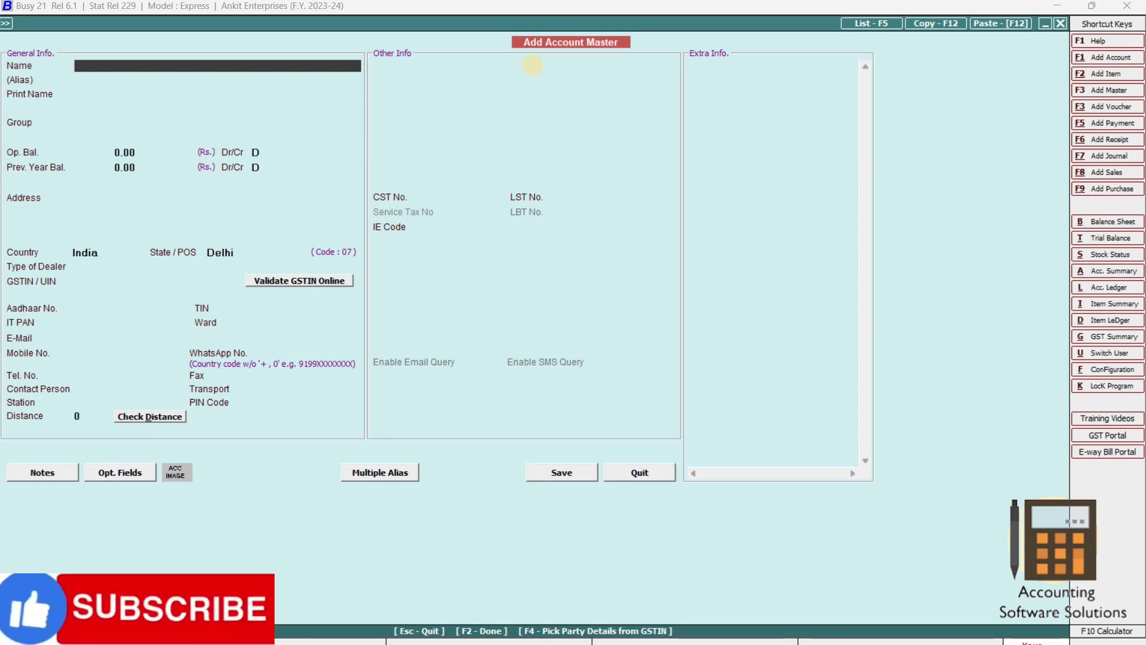
pyautogui.write('fs')
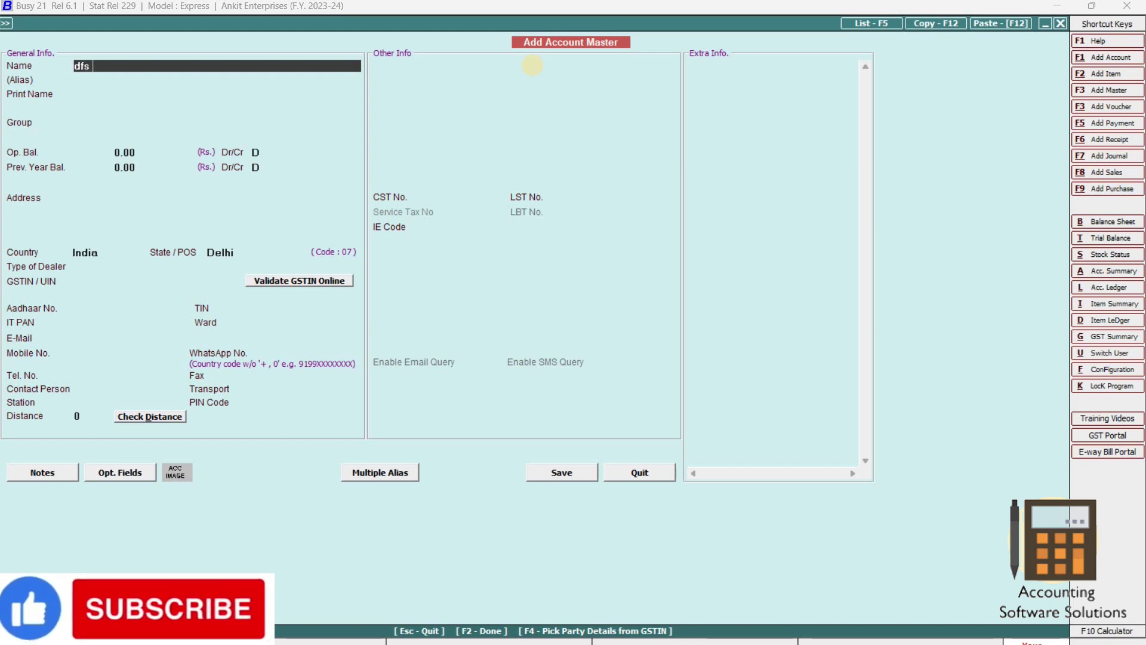
pyautogui.write(' enterprises')
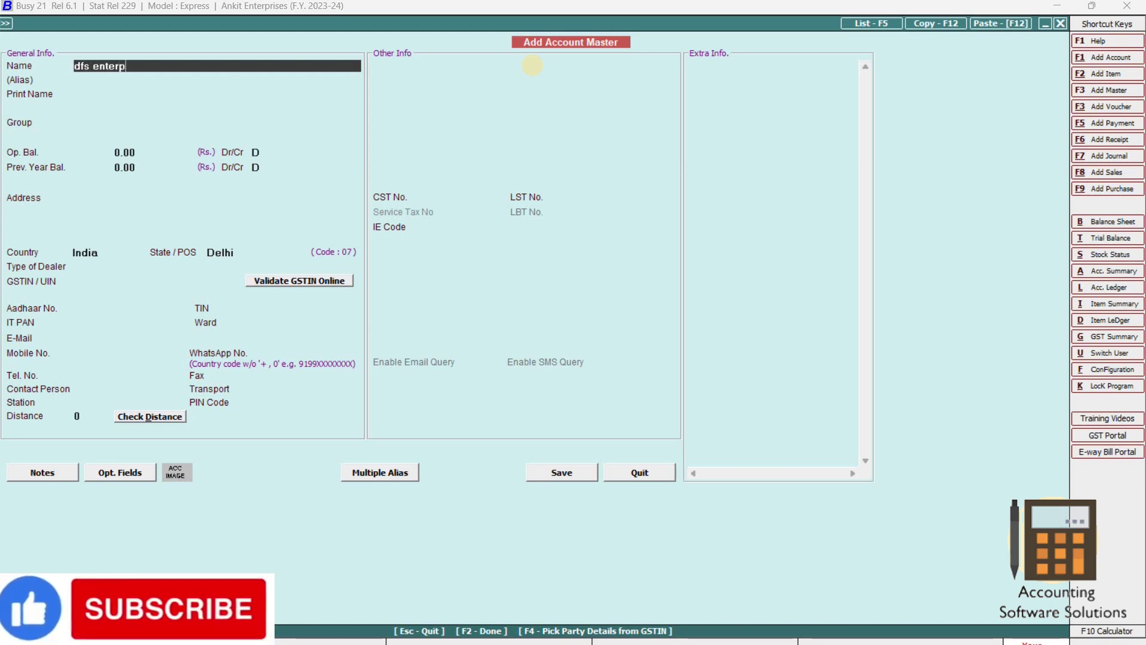
pyautogui.press('Return')
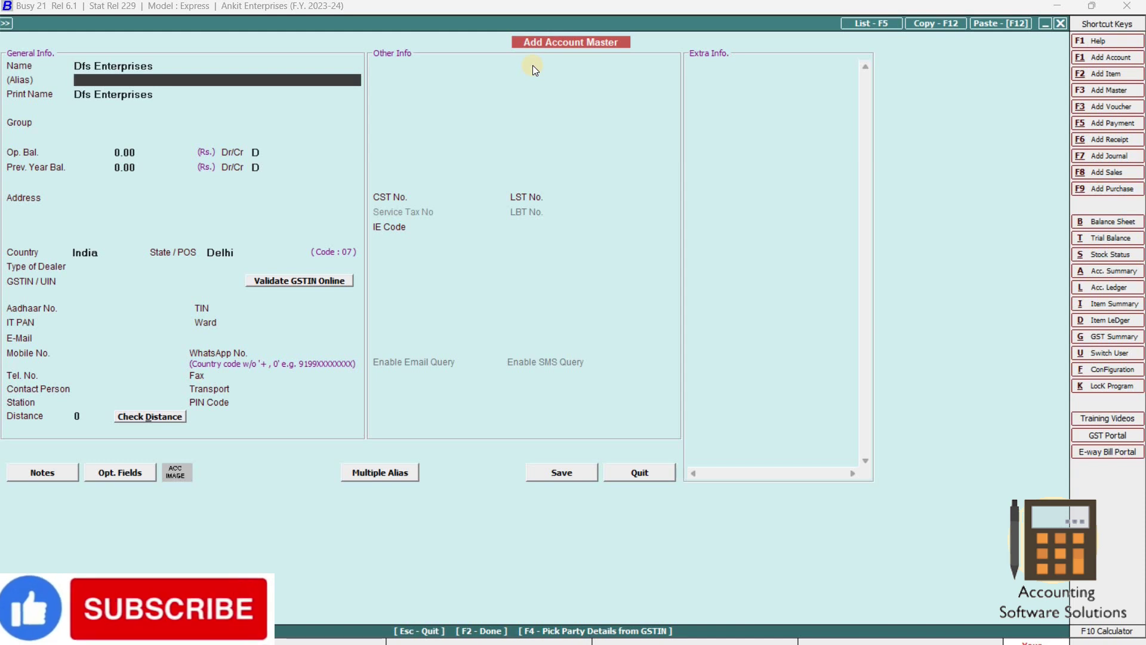
pyautogui.press('Return')
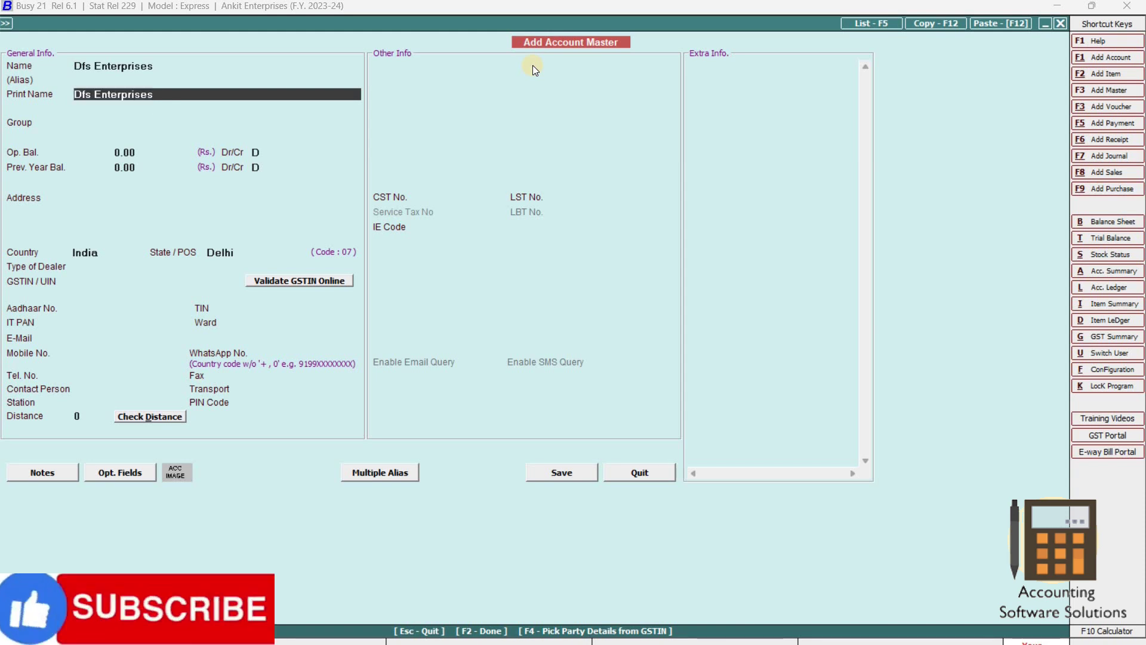
pyautogui.press('Return')
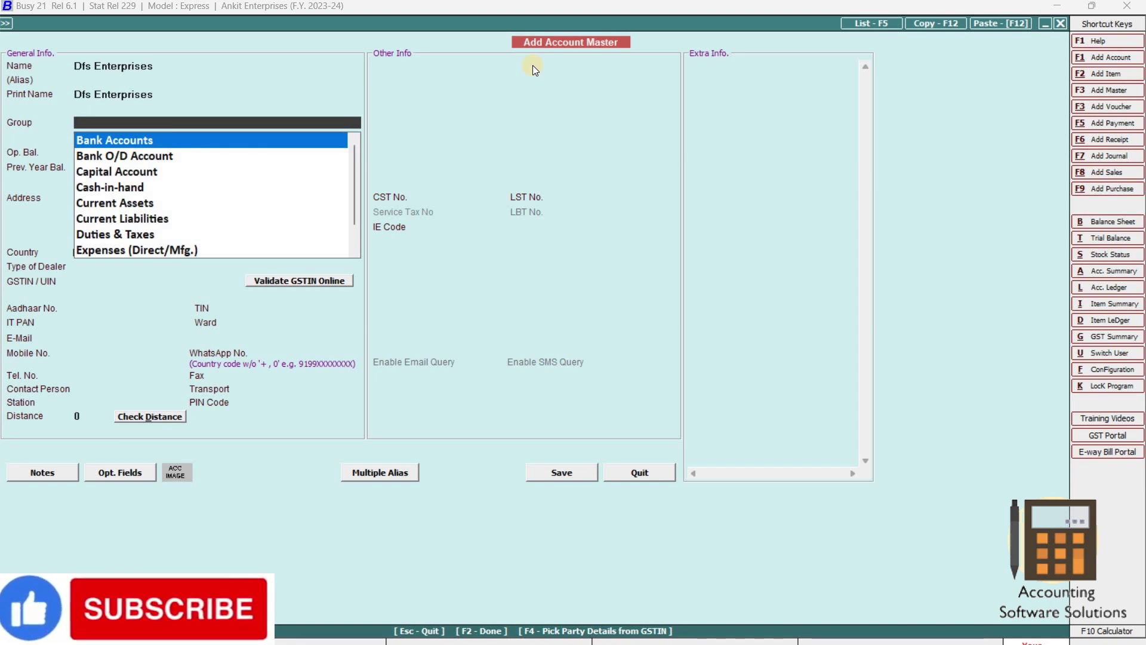
pyautogui.write('sund')
pyautogui.press('Return')
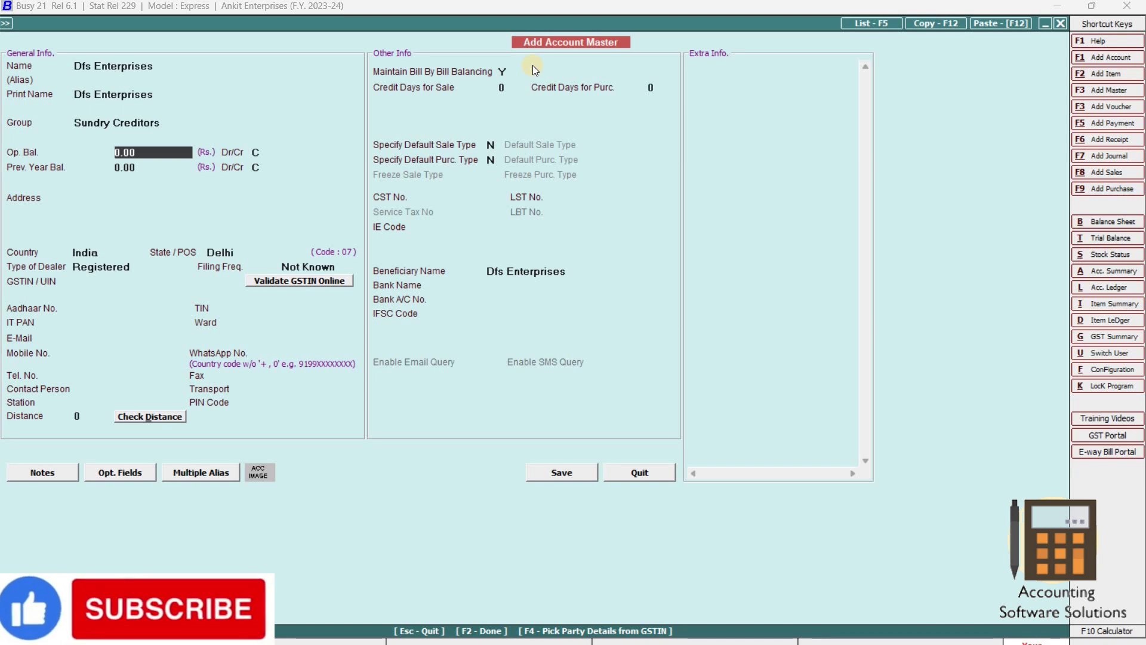
# Step: Enter Delhi as the account's address
pyautogui.press('Return')
pyautogui.press('Return')
pyautogui.press('Return')
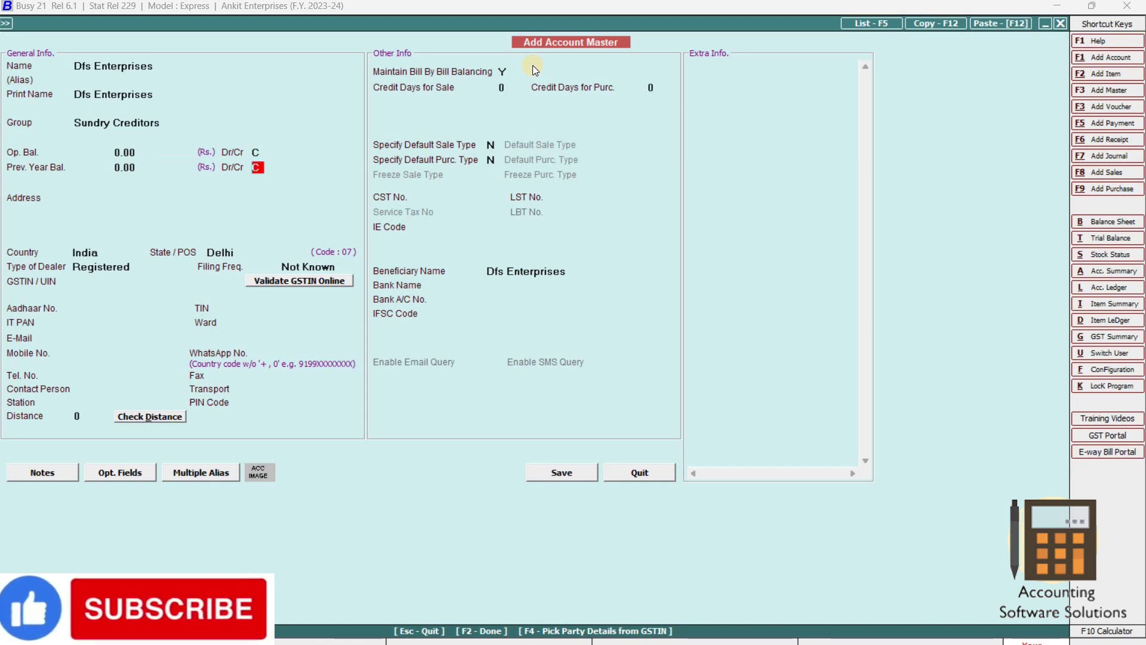
pyautogui.press('Return')
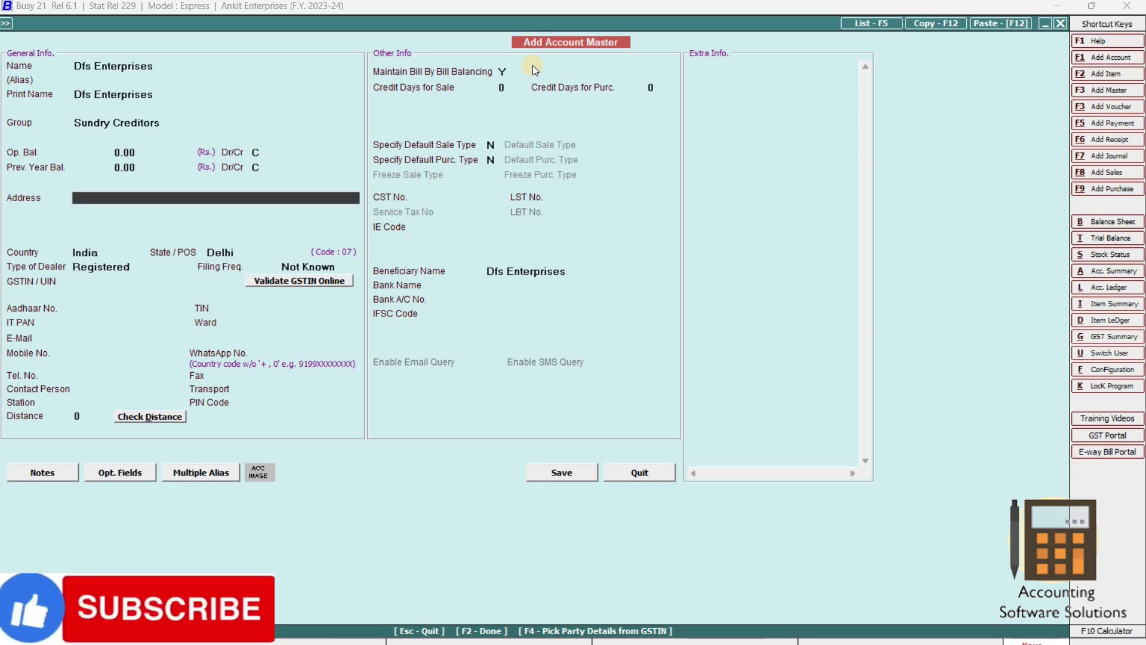
pyautogui.write('delhi')
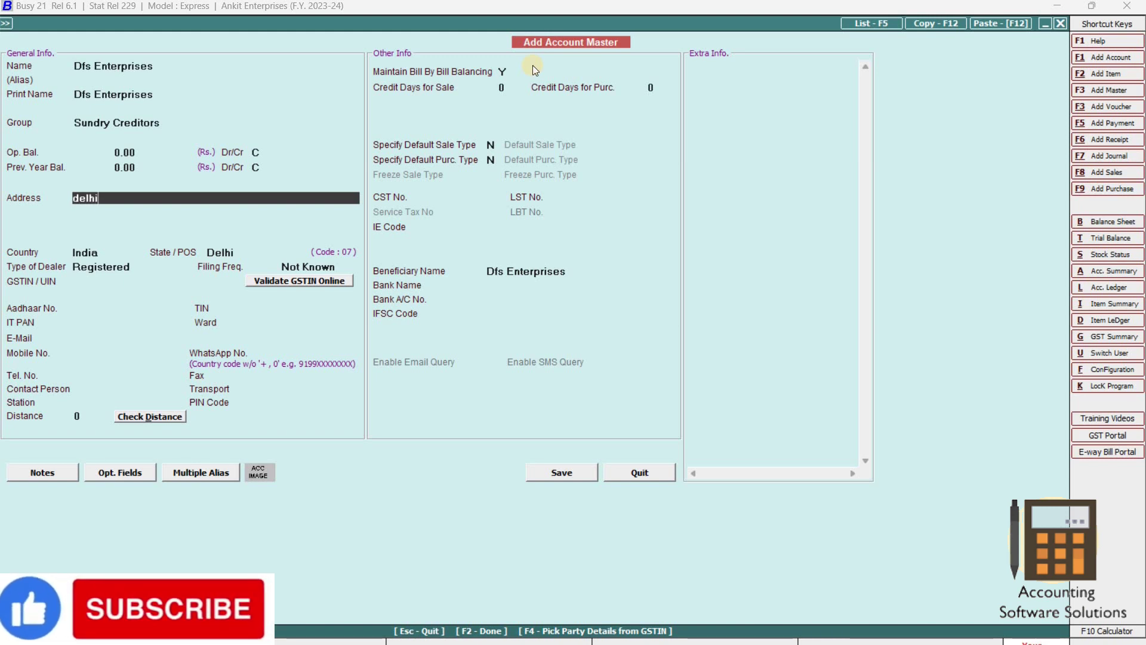
pyautogui.press('Return')
pyautogui.press('Up')
pyautogui.press('Return')
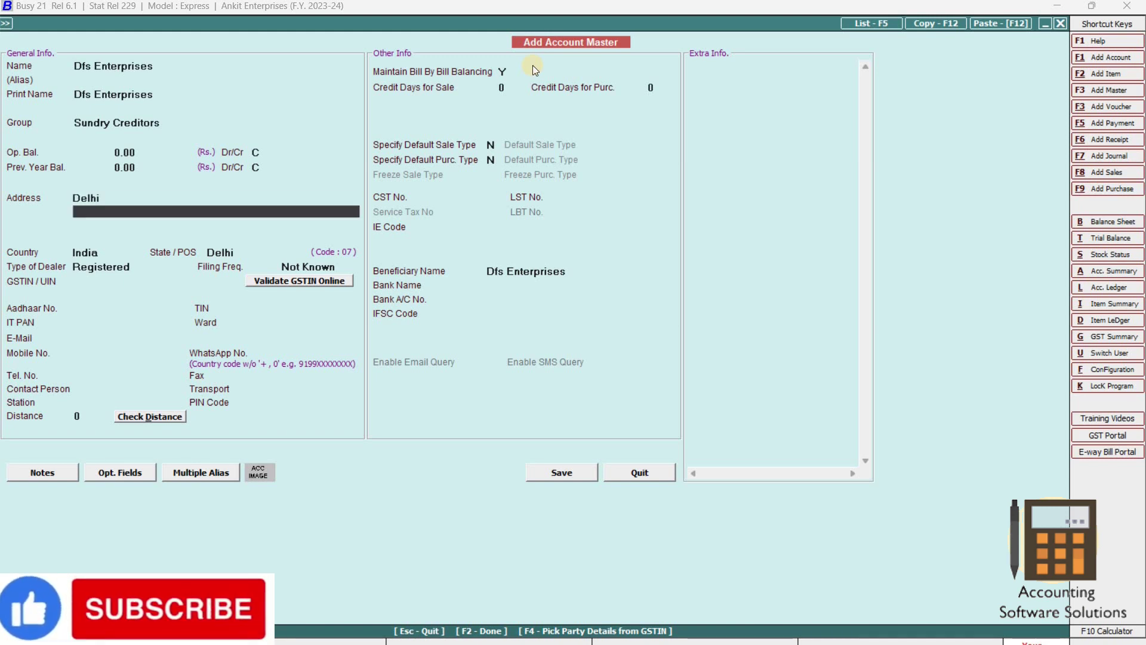
pyautogui.press('Return')
pyautogui.press('Return')
pyautogui.press('Up')
pyautogui.press('Up')
pyautogui.press('Up')
pyautogui.press('Return')
pyautogui.press('Return')
pyautogui.press('Return')
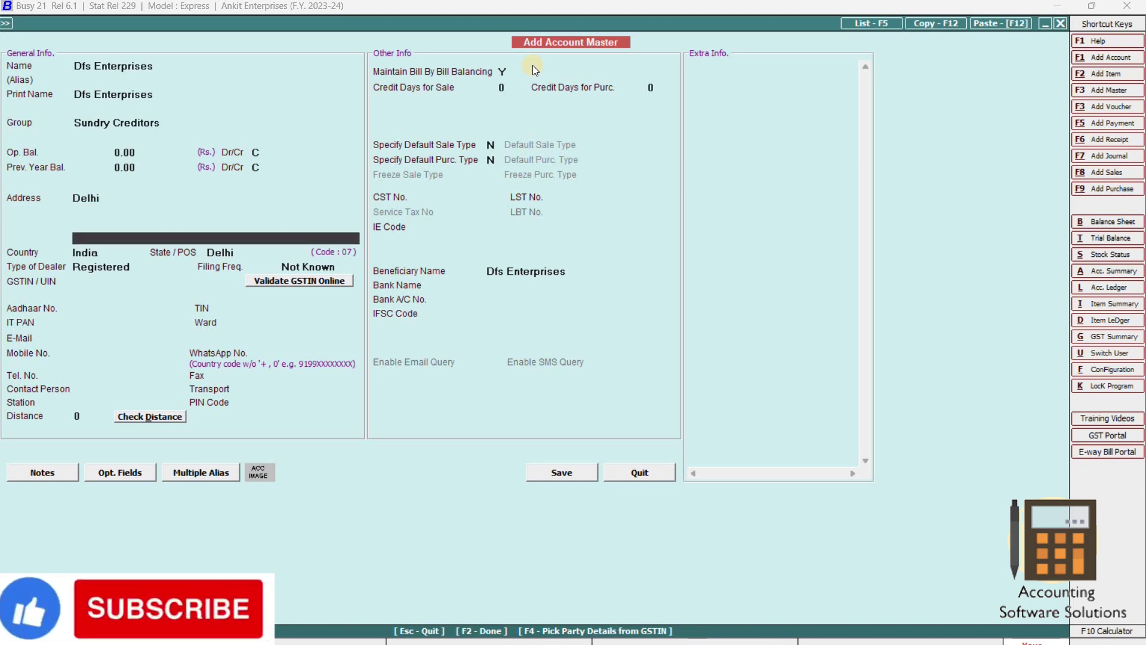
pyautogui.press('Return')
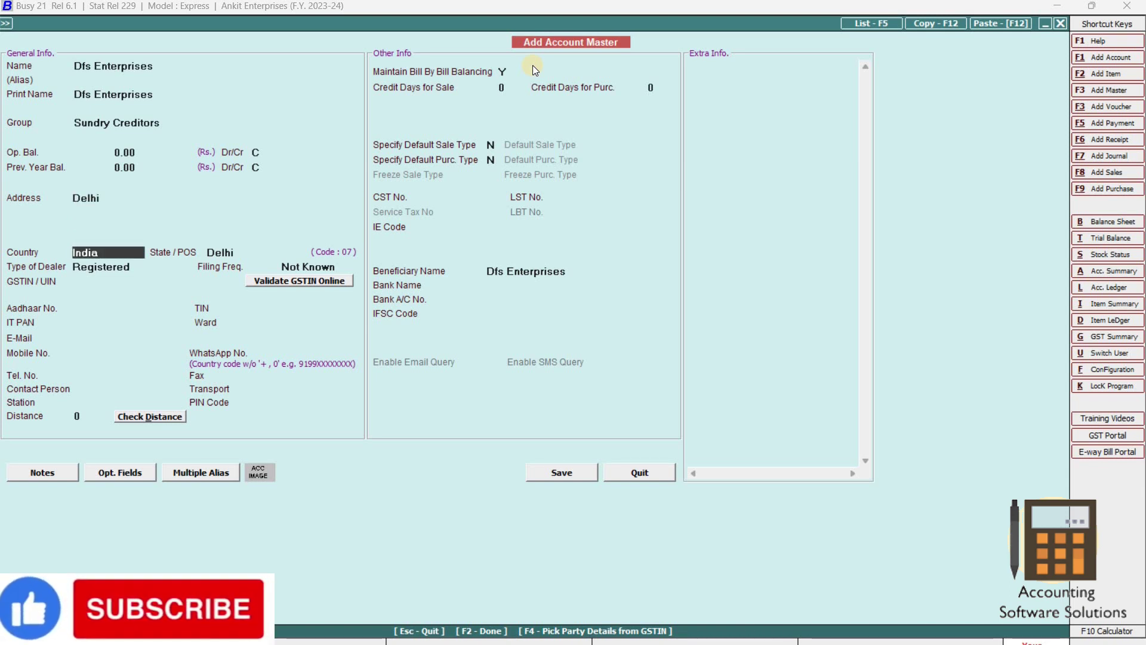
pyautogui.press('Return')
pyautogui.press('Return')
# Step: Make Dfs Enterprises an Un-Registered dealer and save the account
pyautogui.press('Down')
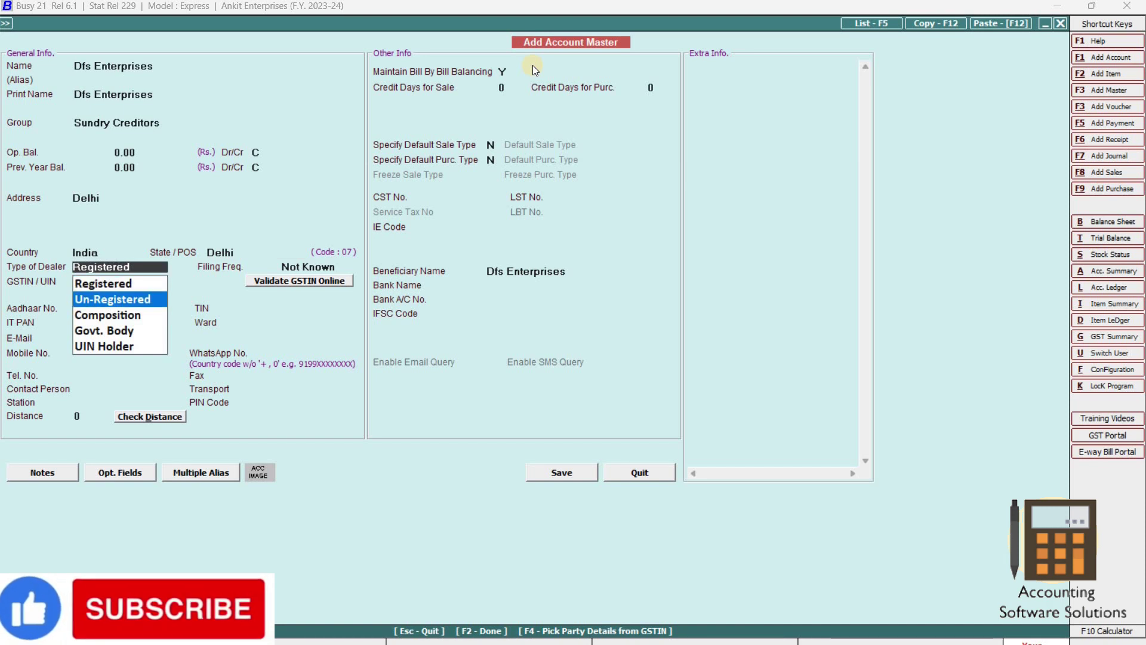
pyautogui.press('Return')
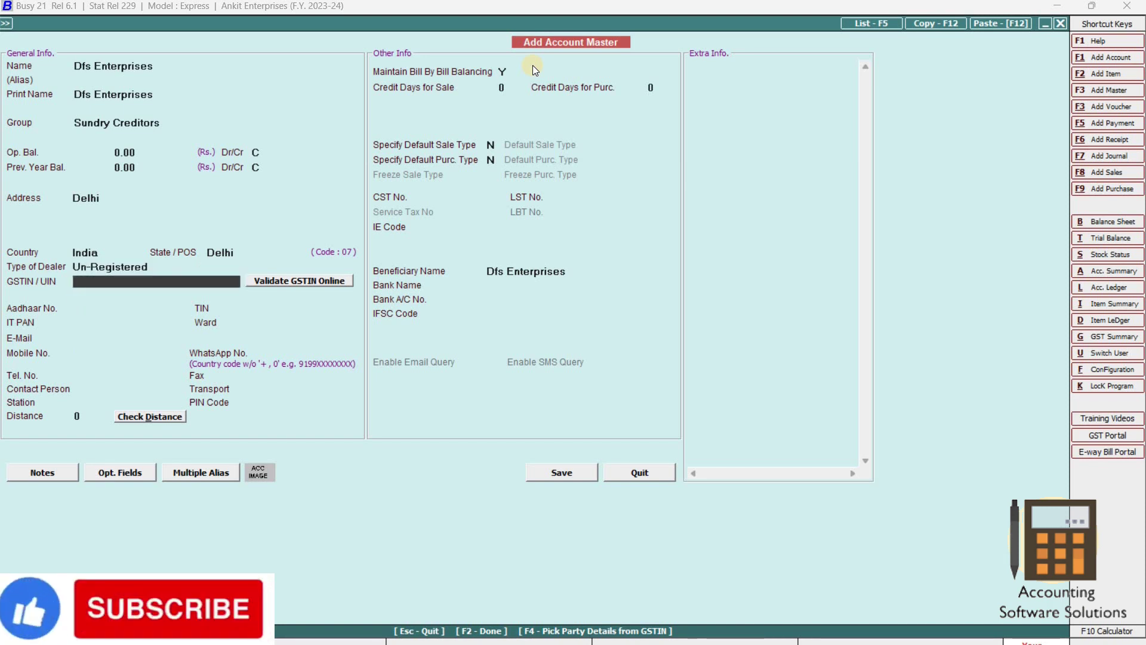
pyautogui.press('Return')
pyautogui.press('Return')
pyautogui.press('Return')
pyautogui.press('Return')
pyautogui.press('Return')
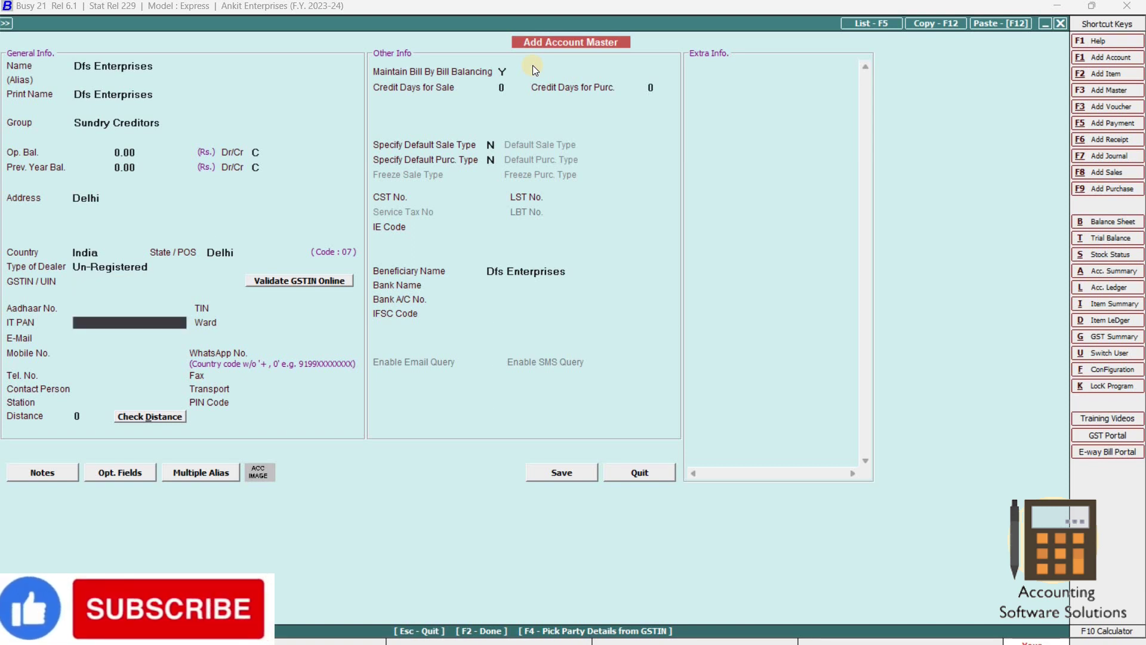
pyautogui.press('Return')
pyautogui.press('Return')
pyautogui.press('Return')
pyautogui.press('Return')
pyautogui.press('Return')
pyautogui.press('Return')
pyautogui.press('Return')
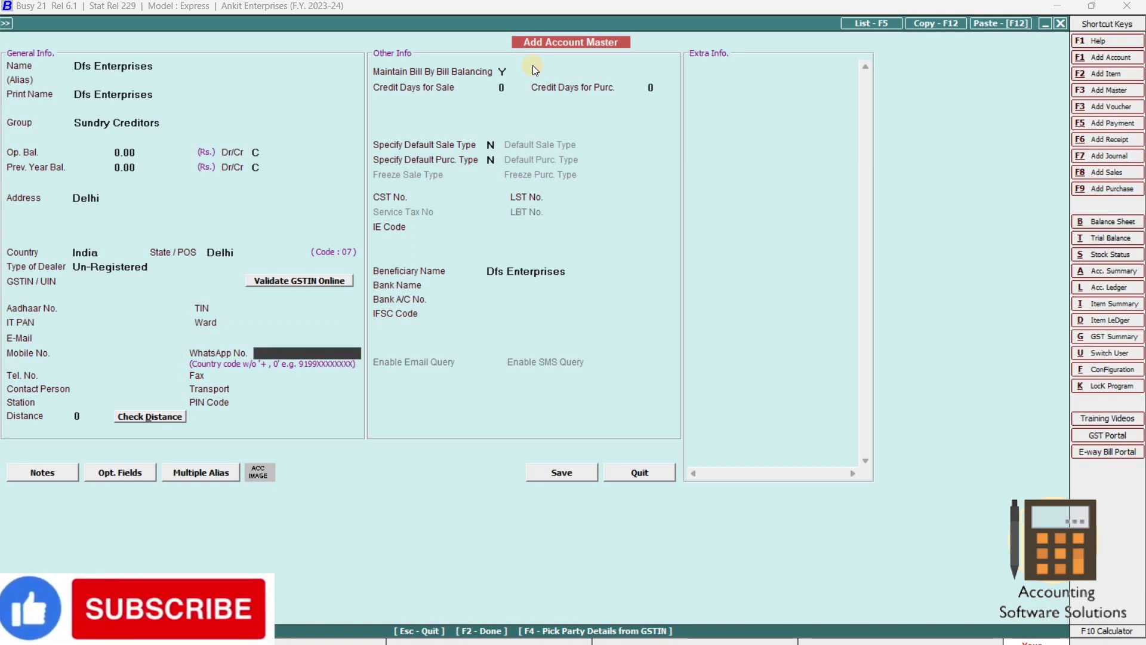
pyautogui.press('Return')
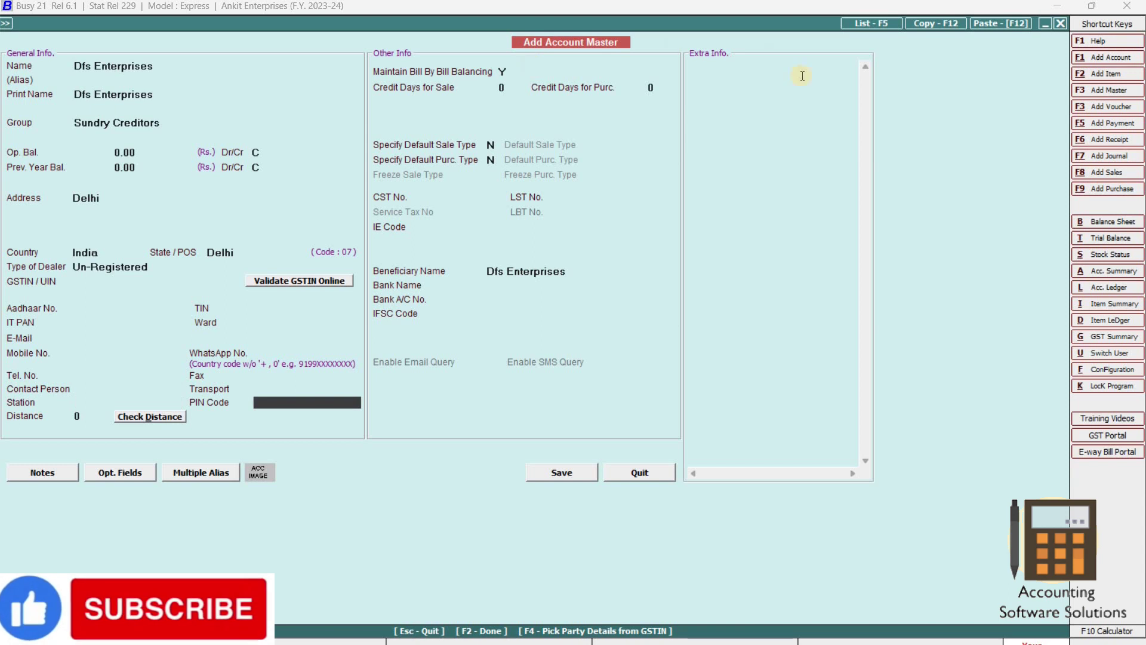
pyautogui.click(564, 474)
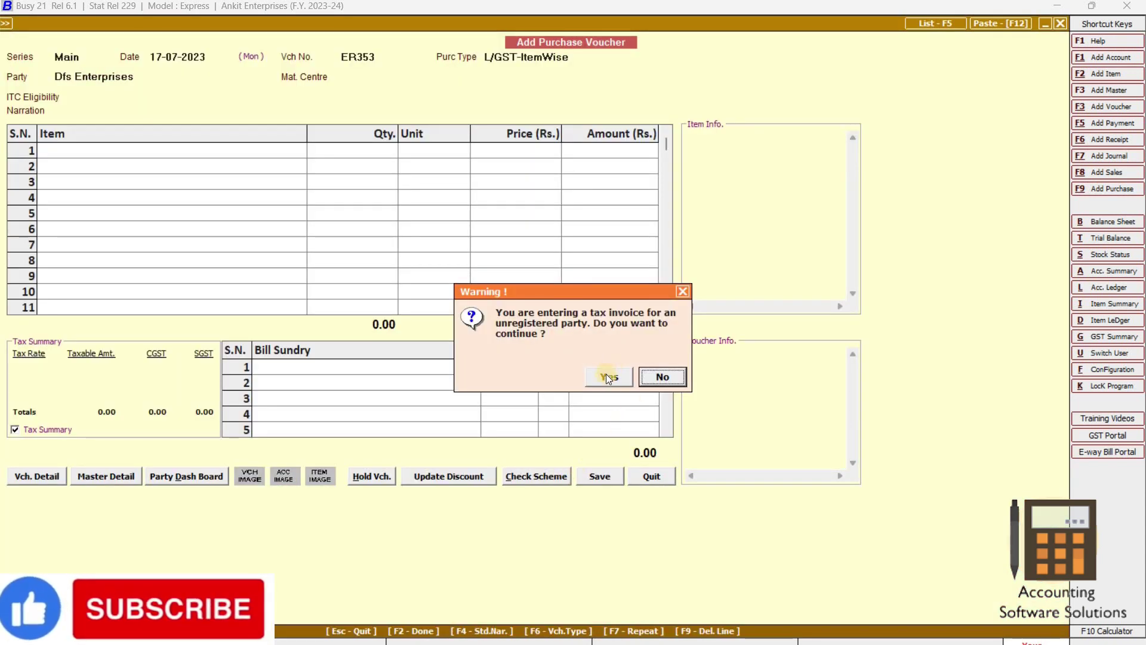
# Step: Accept the unregistered-party warning, choose Main Store and Input Goods/Services ITC eligibility, skip narration
pyautogui.click(608, 378)
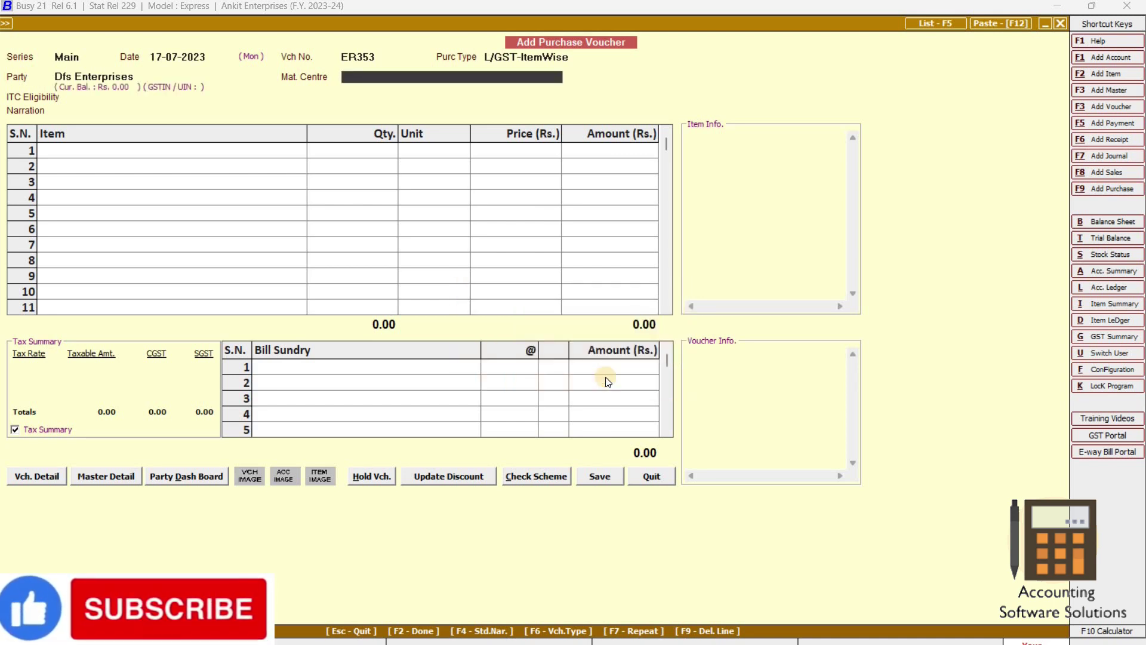
pyautogui.press('Return')
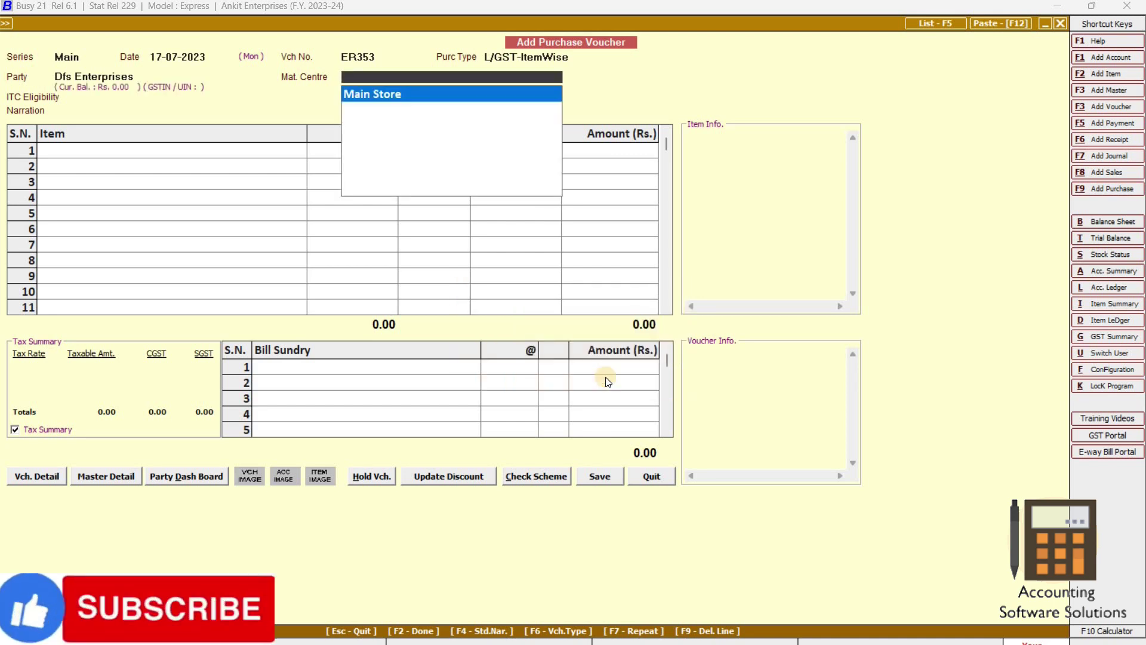
pyautogui.press('Return')
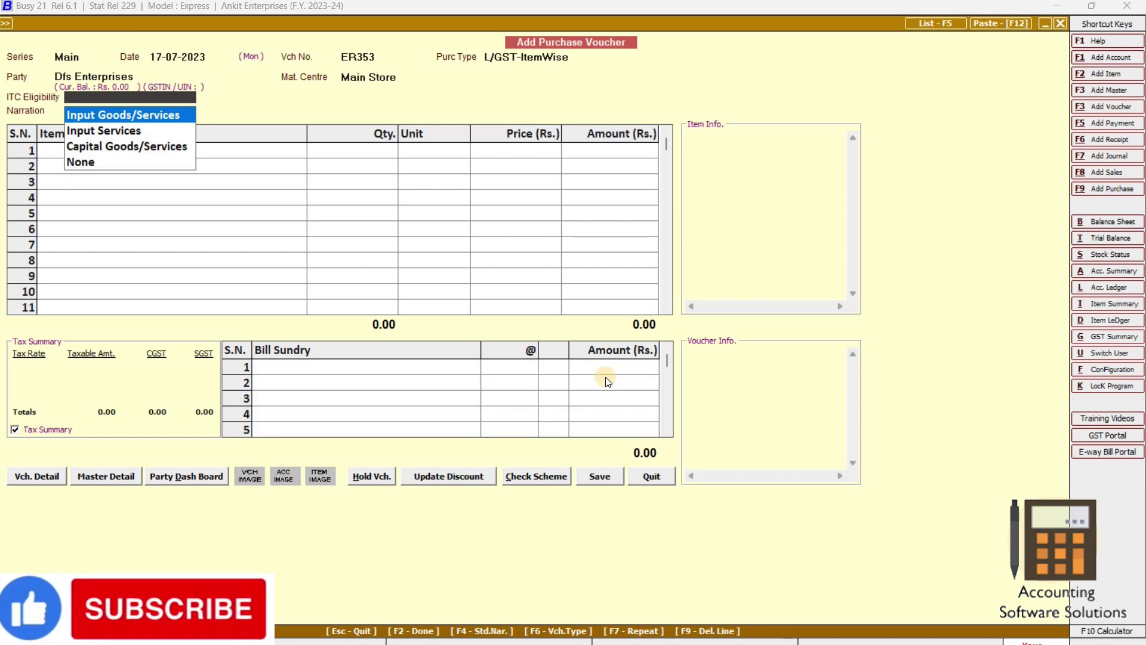
pyautogui.press('Return')
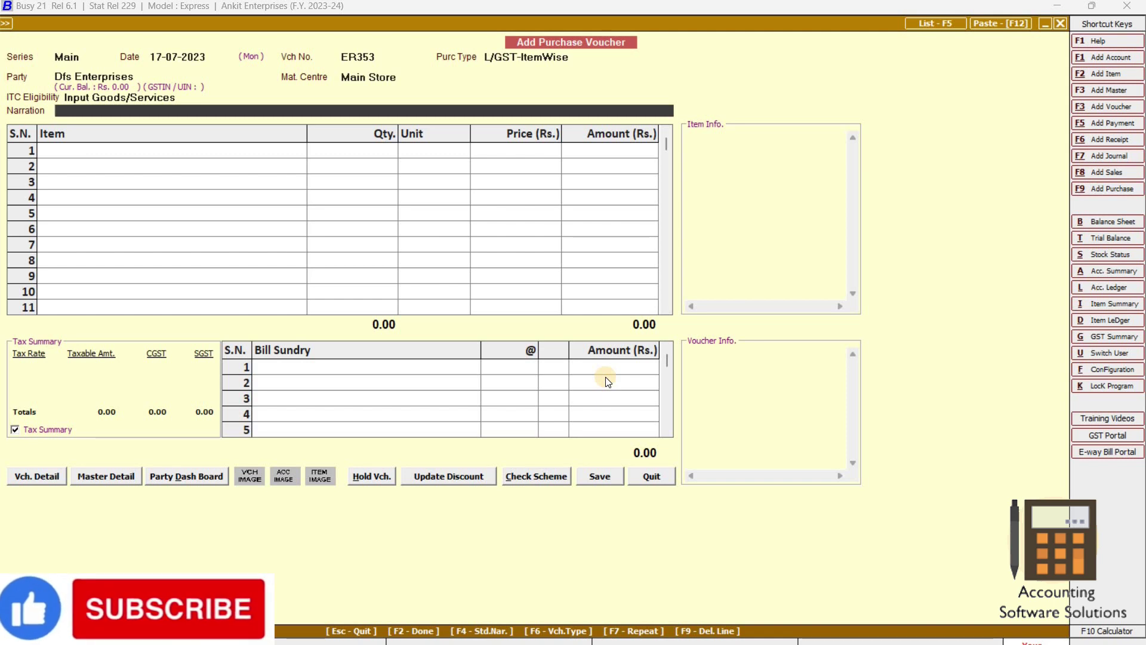
pyautogui.press('Return')
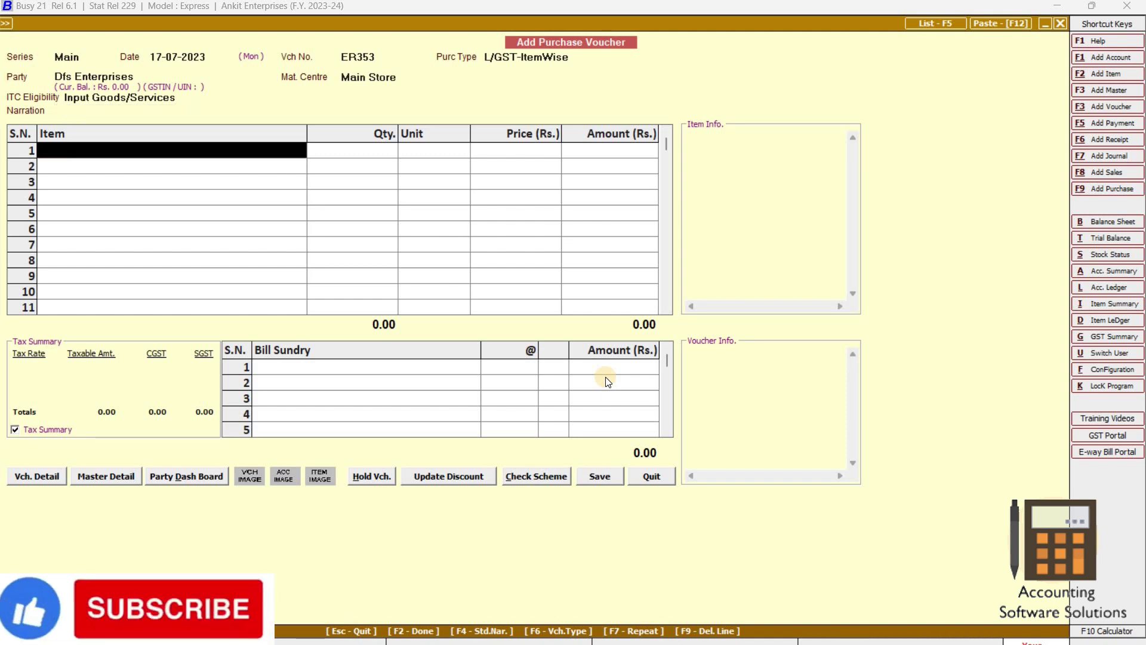
# Step: Fill row 1 with 70 KEYBOARD+MOUSE COMBO LOGITECH at 1,400.00, accepting its 18% item-wise GST
pyautogui.click(249, 155)
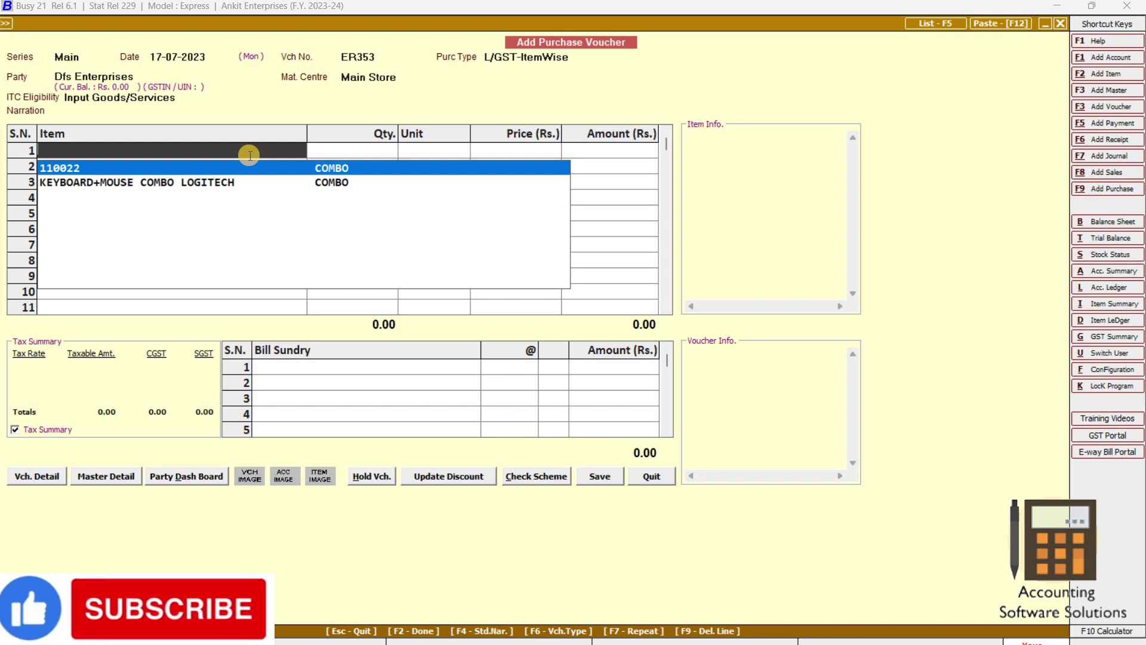
pyautogui.press('Down')
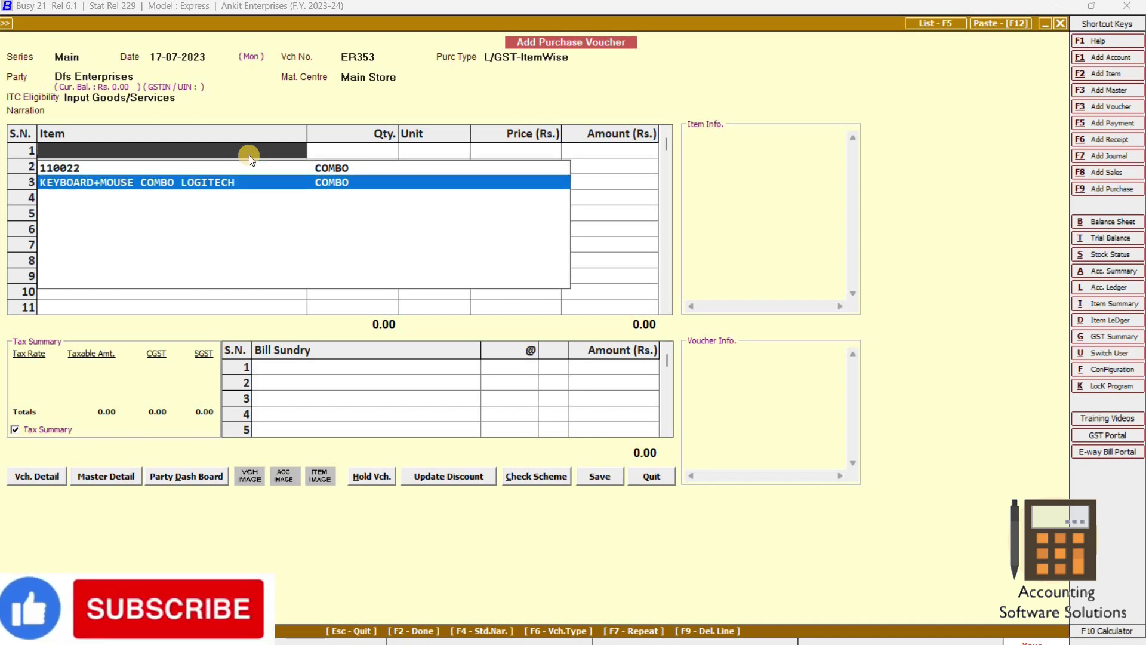
pyautogui.press('Return')
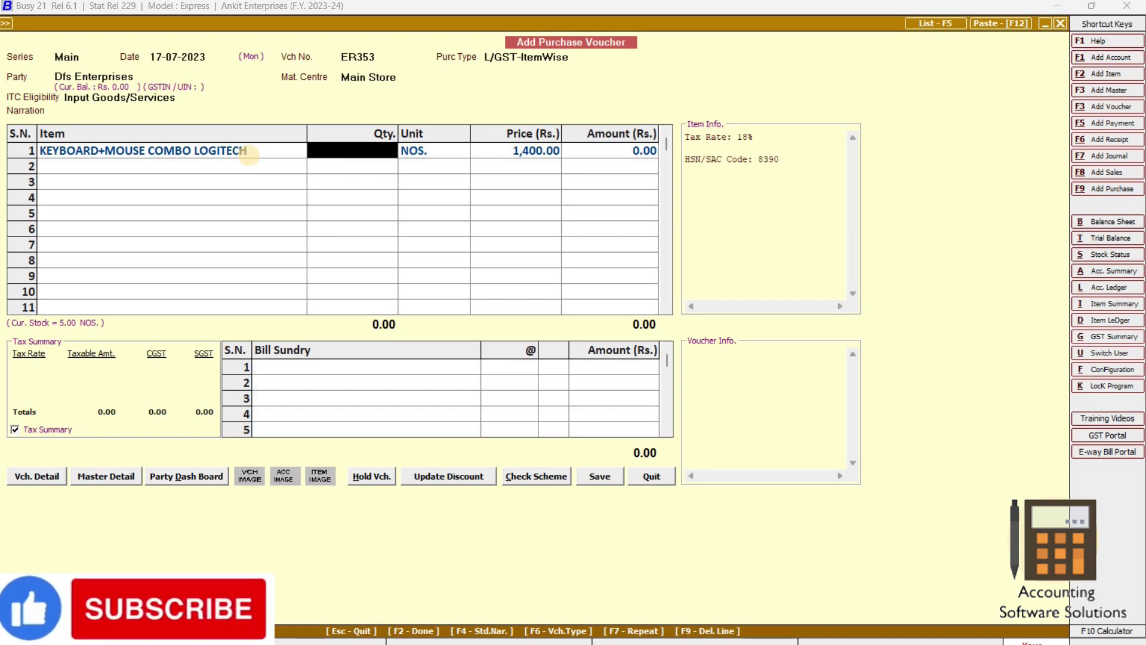
pyautogui.write('70')
pyautogui.press('Return')
pyautogui.press('Return')
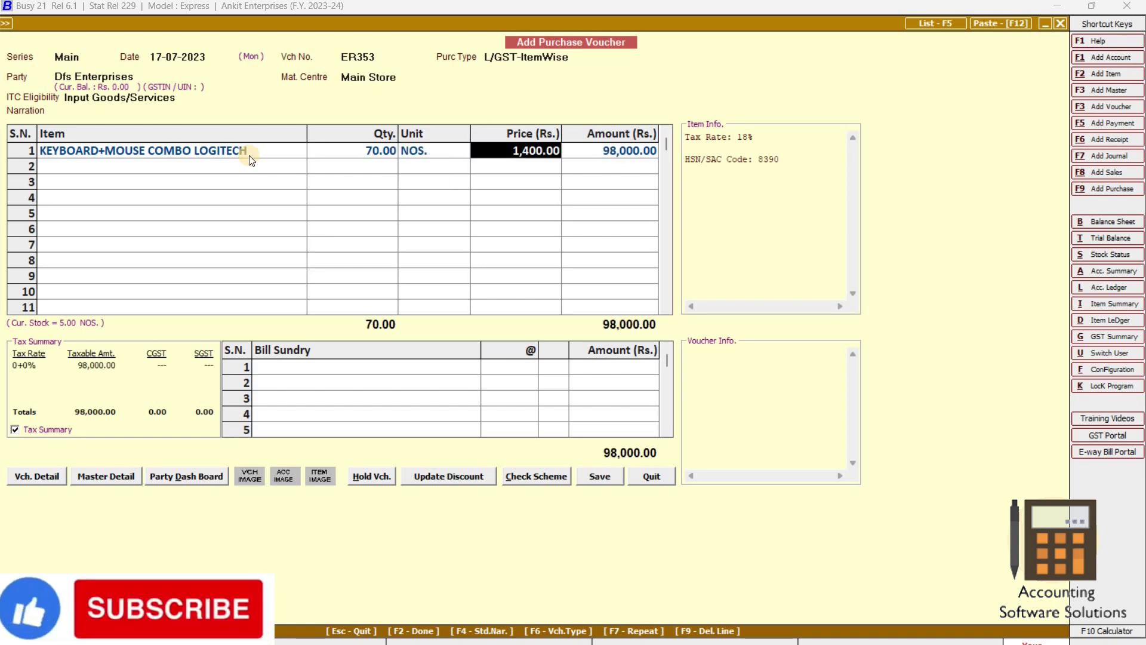
pyautogui.press('Return')
pyautogui.press('Return')
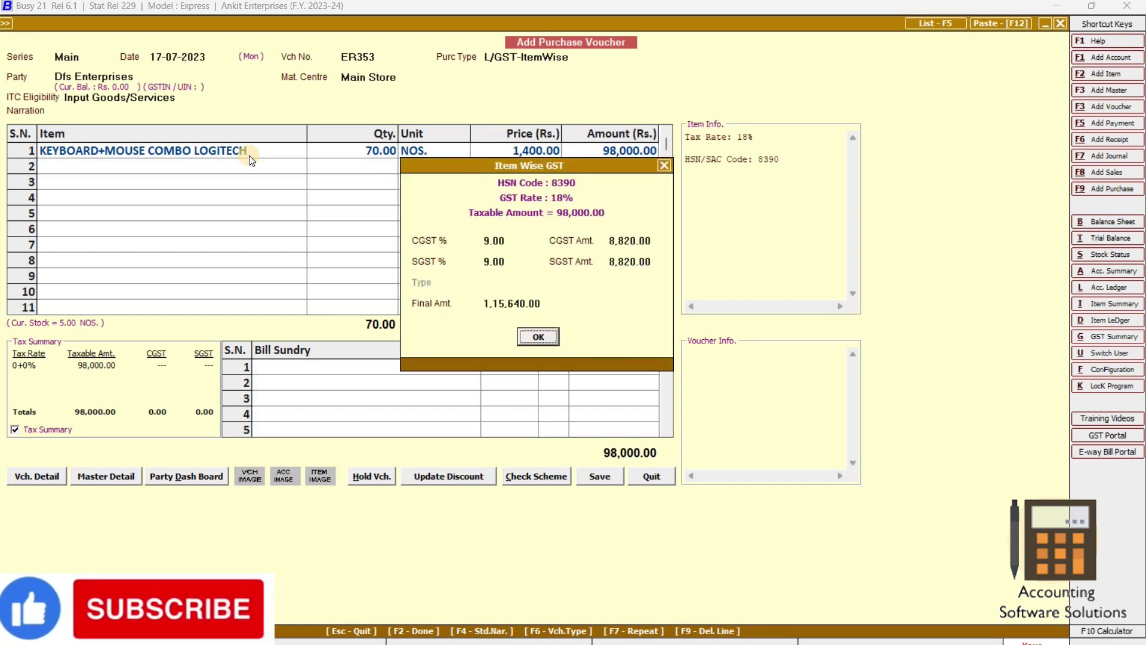
pyautogui.press('Return')
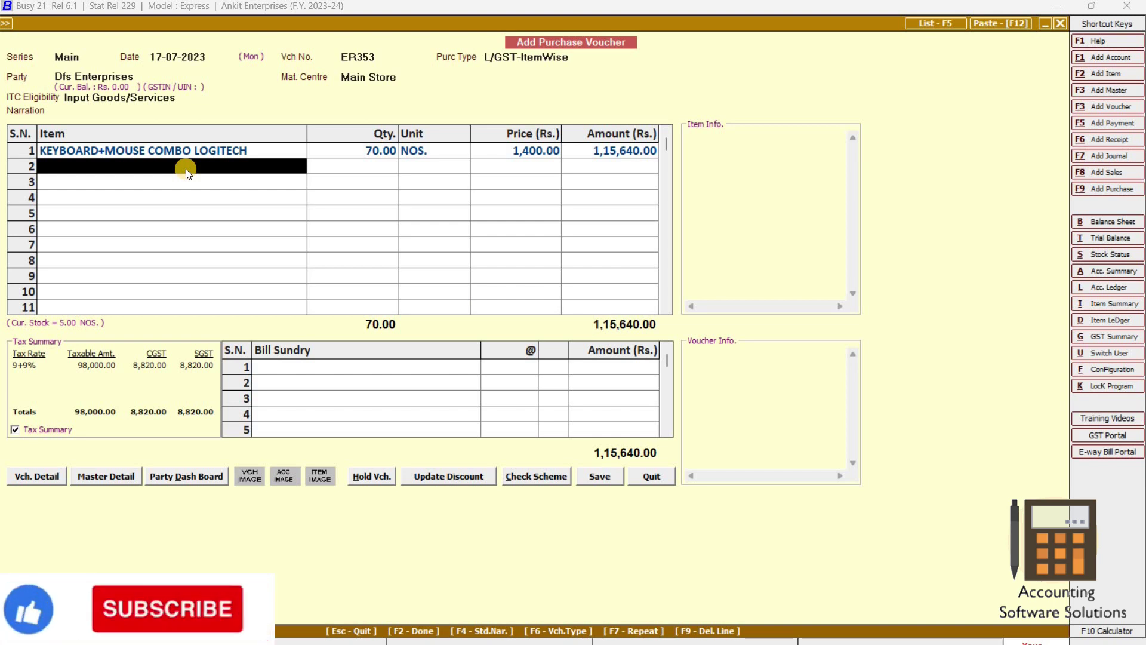
# Step: Remove the duplicate combo item from row 2 and start a new stock item with F3
pyautogui.click(185, 169)
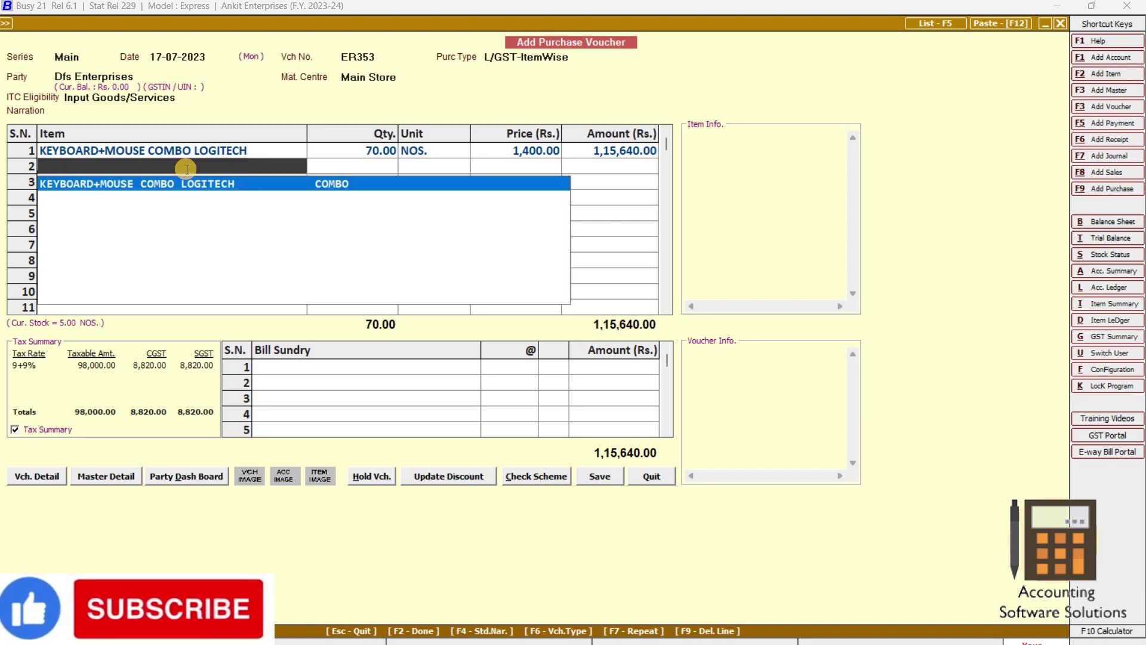
pyautogui.press('Return')
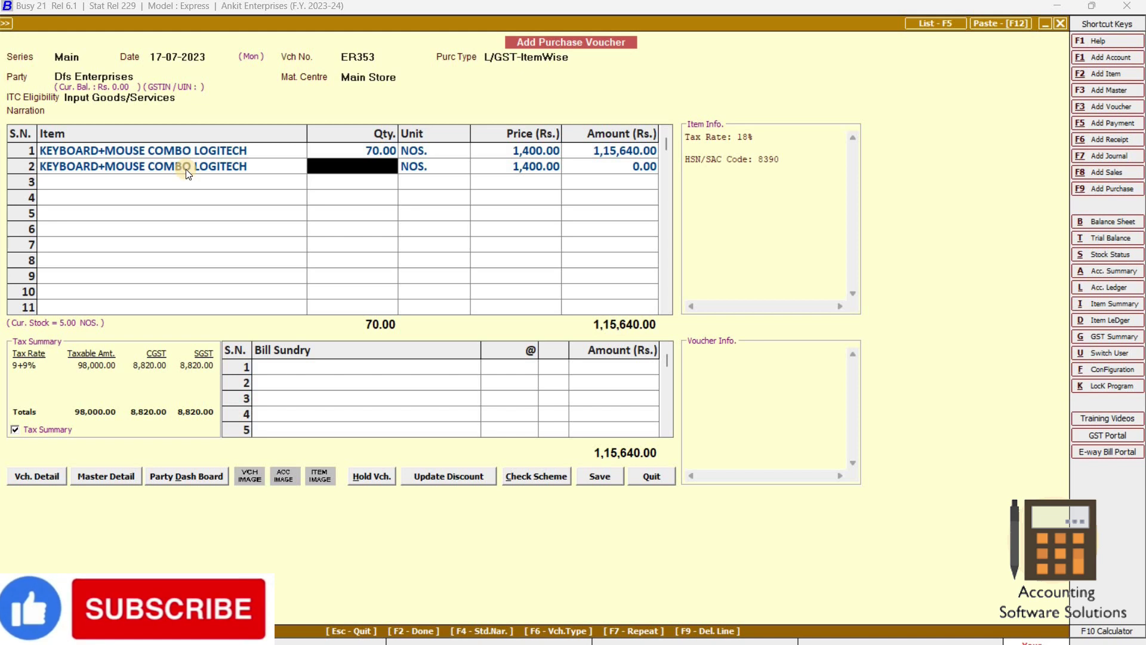
pyautogui.click(186, 169)
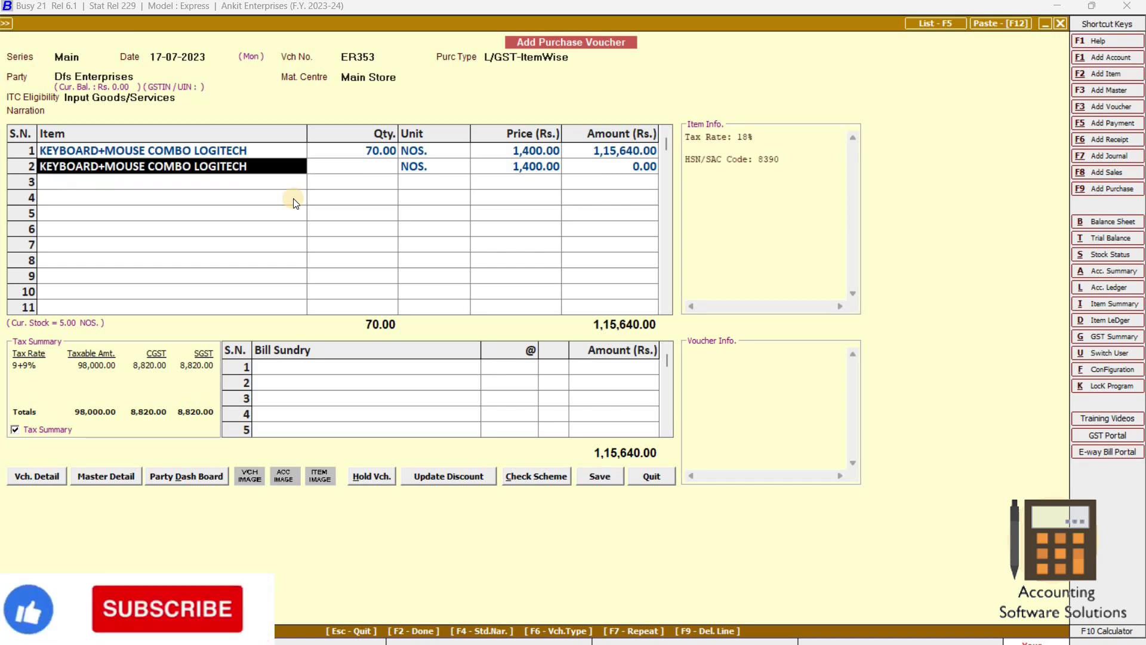
pyautogui.press('BackSpace')
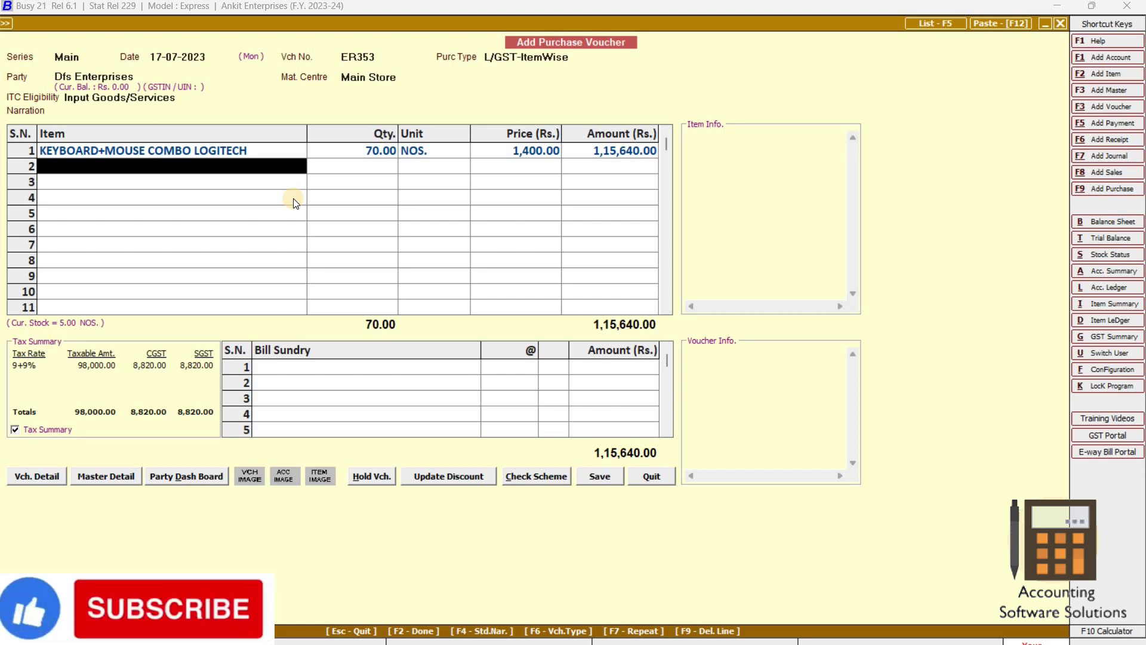
pyautogui.click(111, 167)
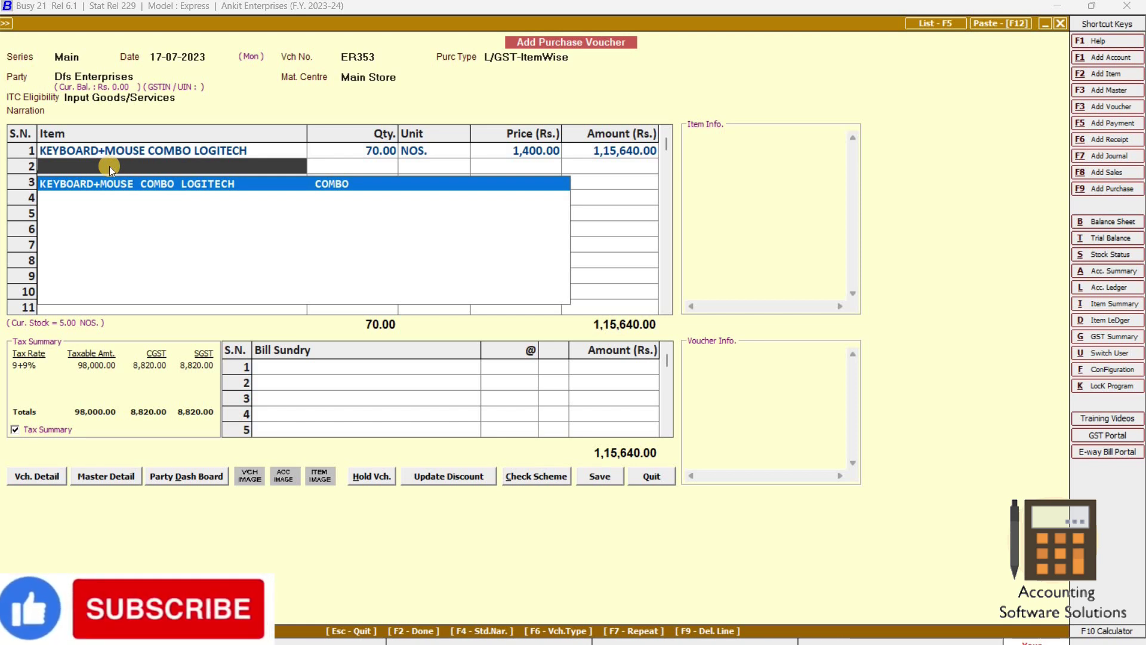
pyautogui.press('F3')
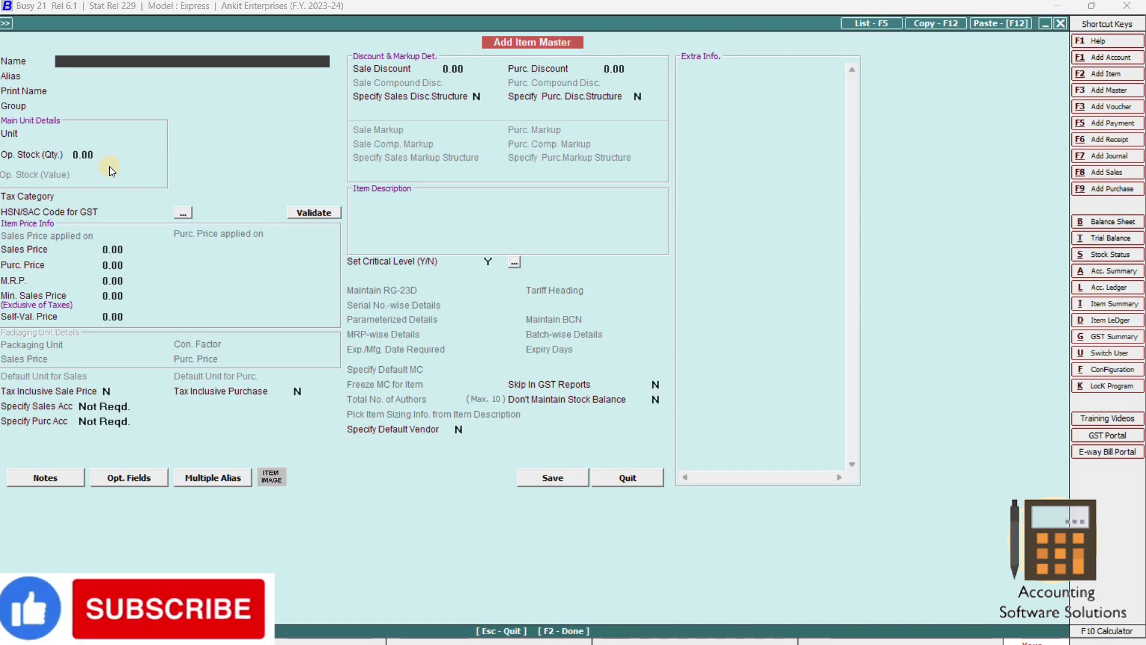
# Step: Name the item 'acer 15 inch monitor' with group General, unit Pcs., GST 18%, HSN 8745
pyautogui.write('mo')
pyautogui.press('BackSpace')
pyautogui.press('BackSpace')
pyautogui.write('acer')
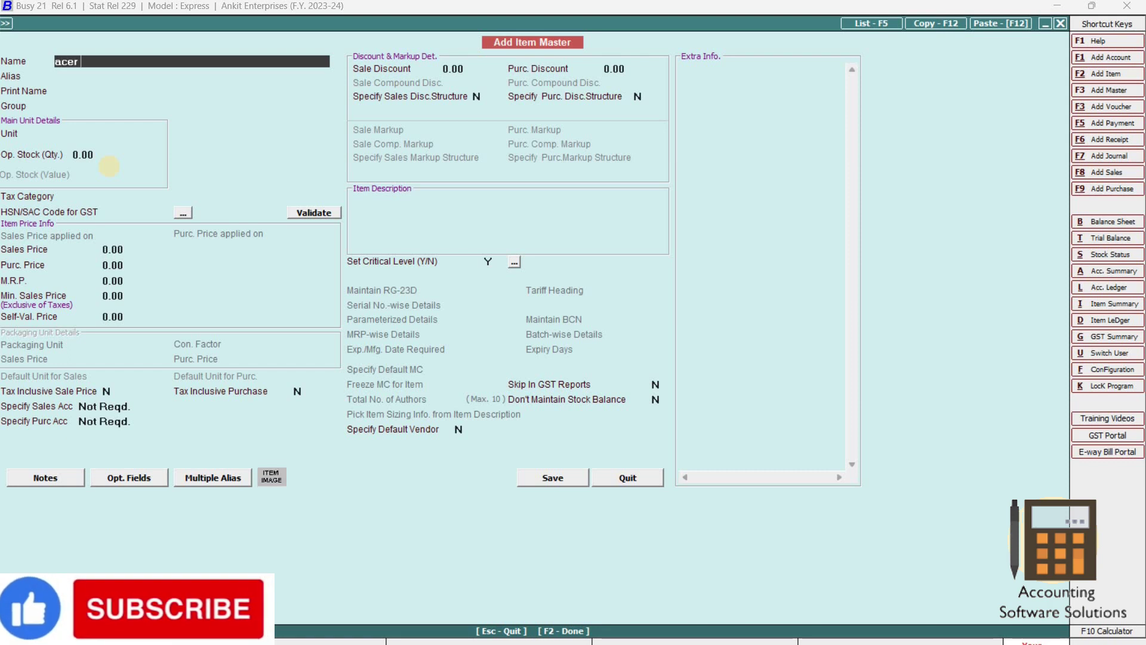
pyautogui.write(' 15 inch monitor')
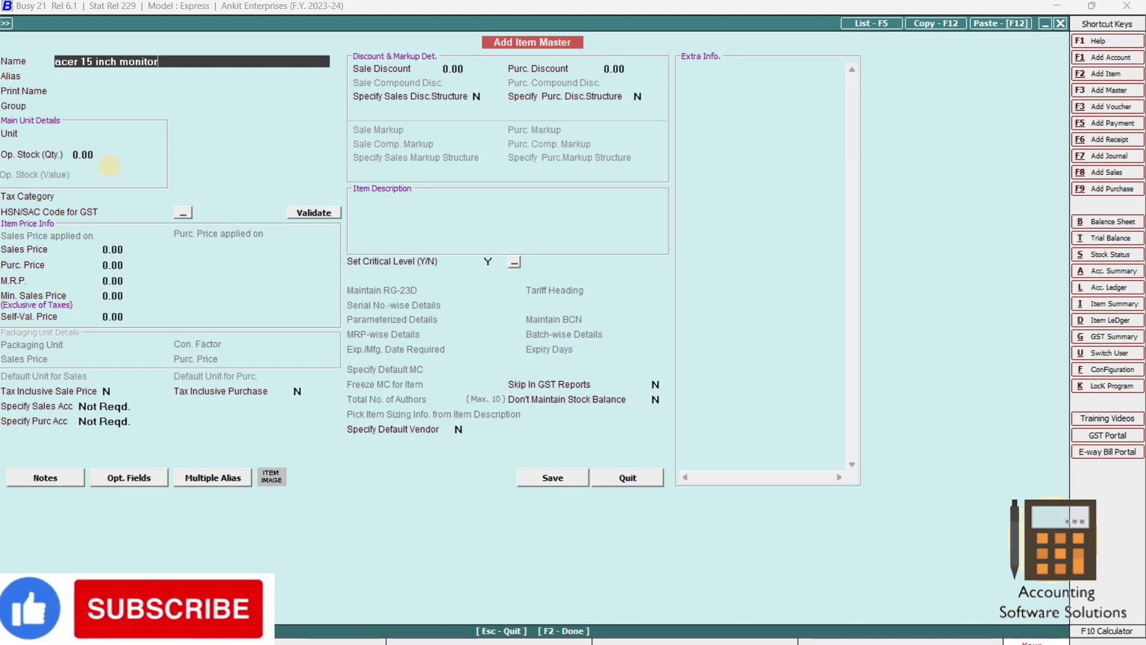
pyautogui.press('Return')
pyautogui.press('Return')
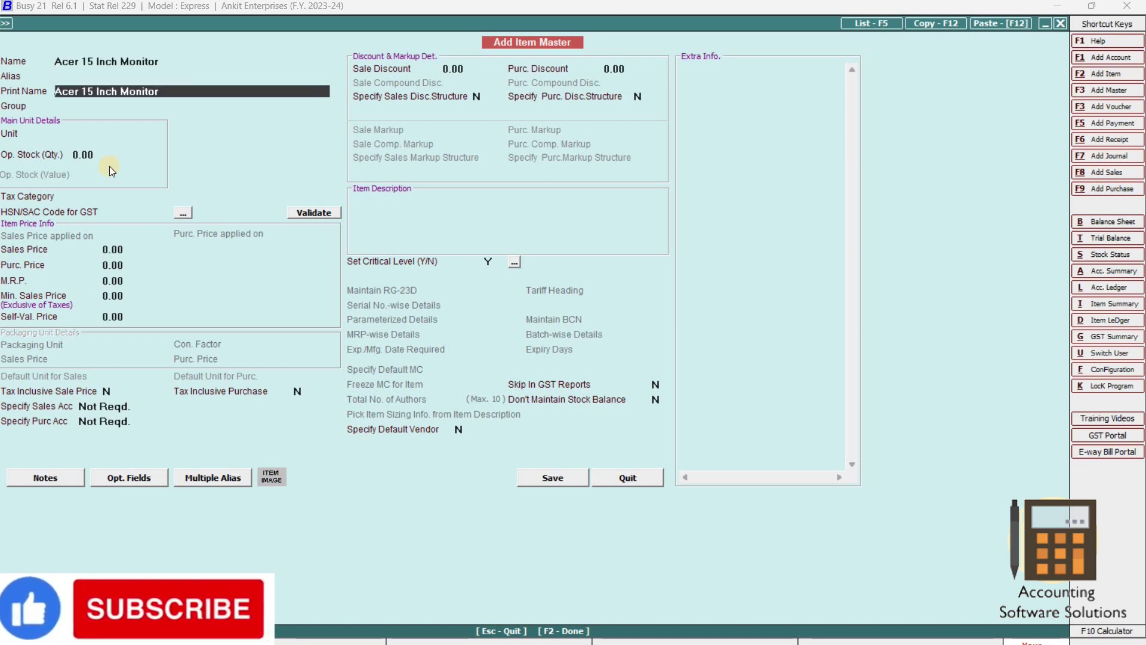
pyautogui.press('Return')
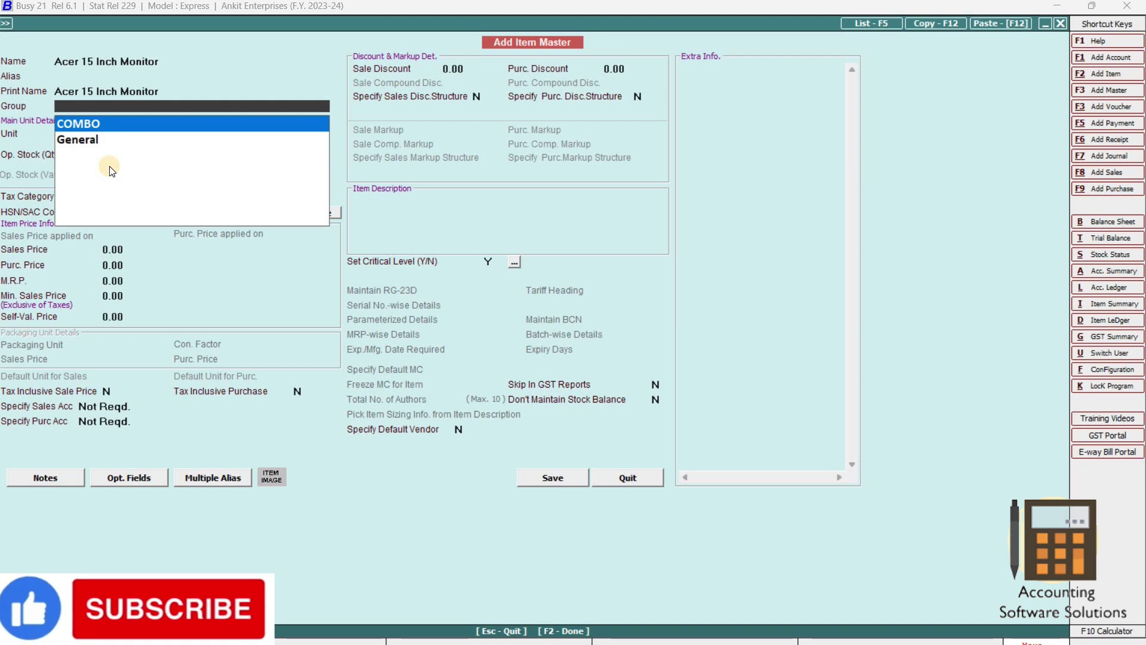
pyautogui.press('Down')
pyautogui.press('Return')
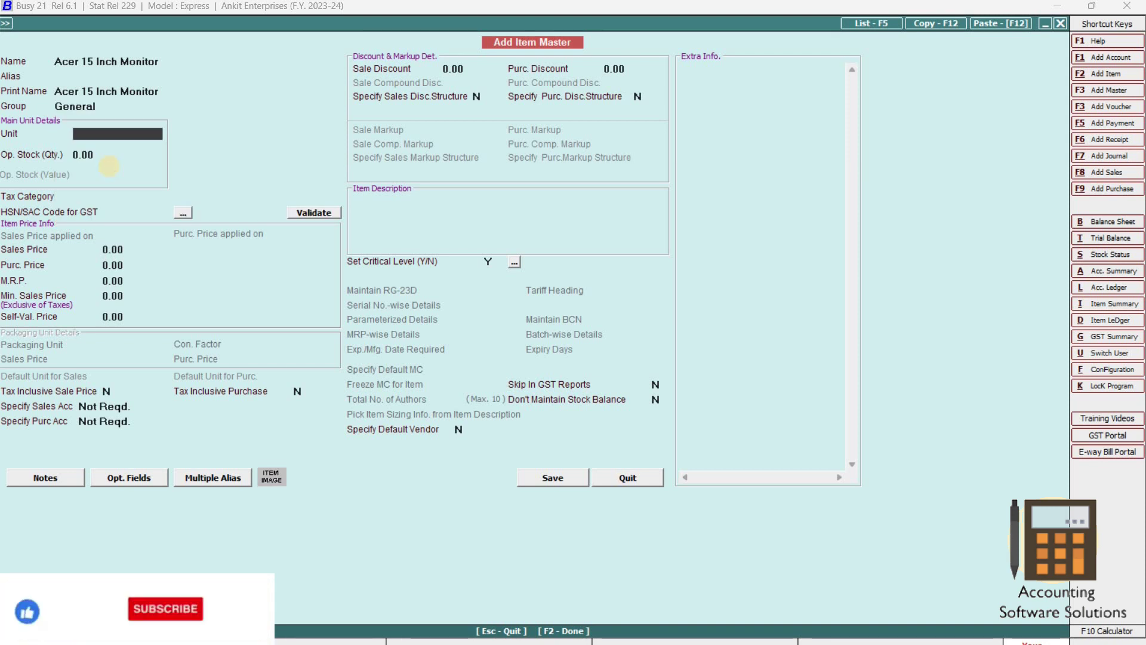
pyautogui.write('pcs')
pyautogui.press('Return')
pyautogui.press('Return')
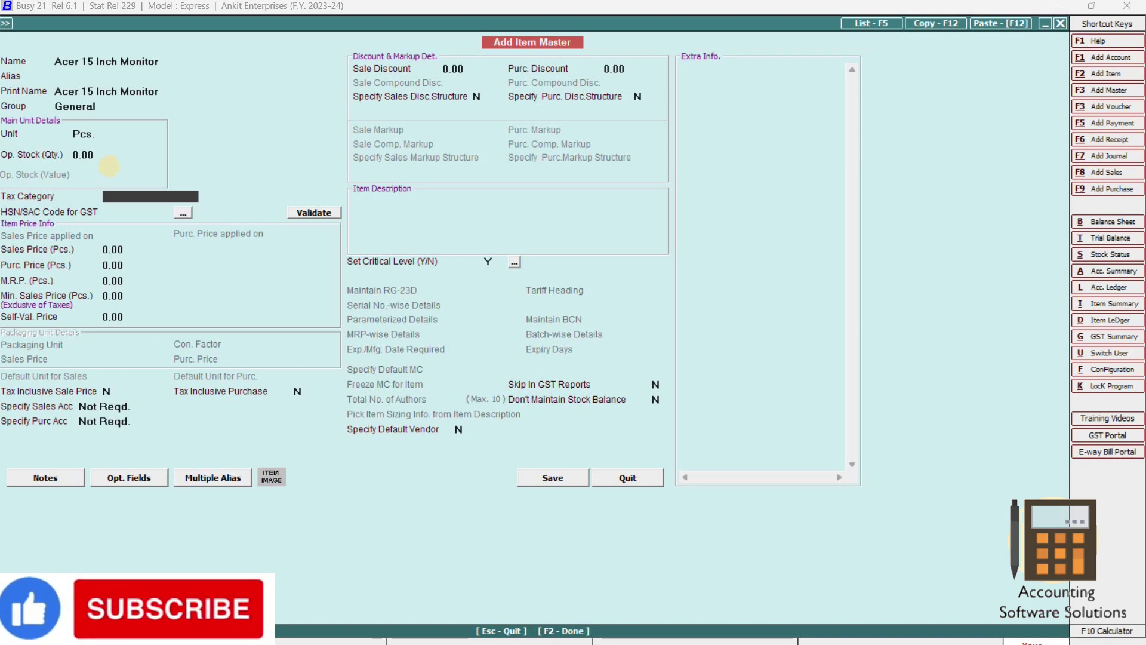
pyautogui.write('gs')
pyautogui.press('Return')
pyautogui.write('8745')
pyautogui.press('Return')
pyautogui.press('Return')
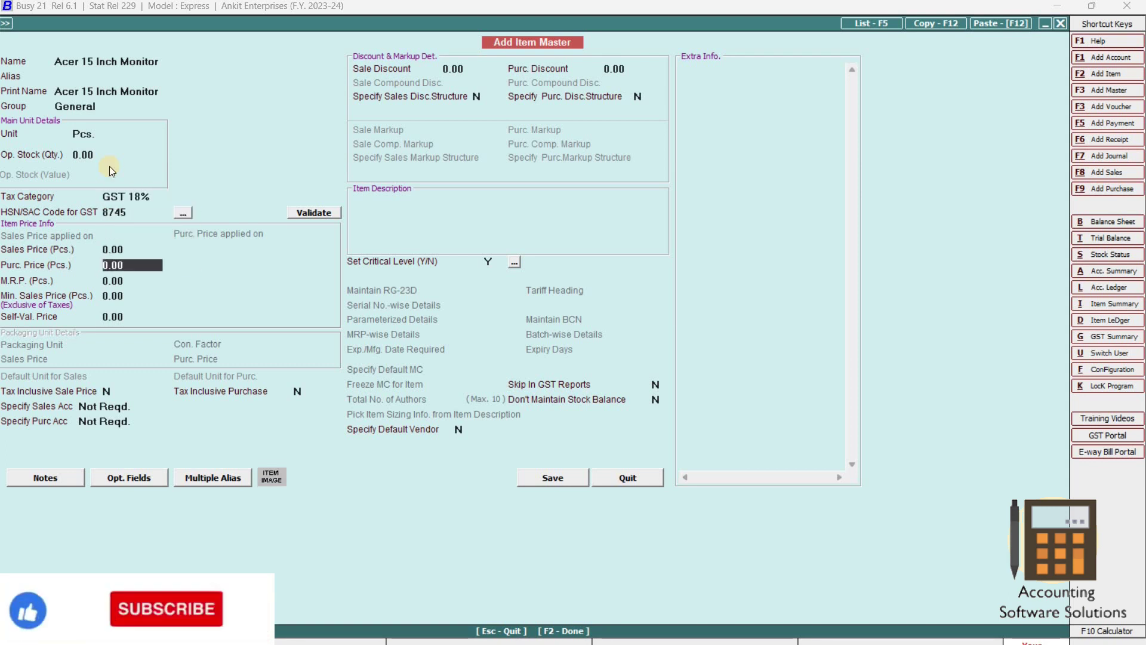
# Step: Set sales price 5,000, purchase price 3,000 and MRP 6,000, then save the item
pyautogui.press('Up')
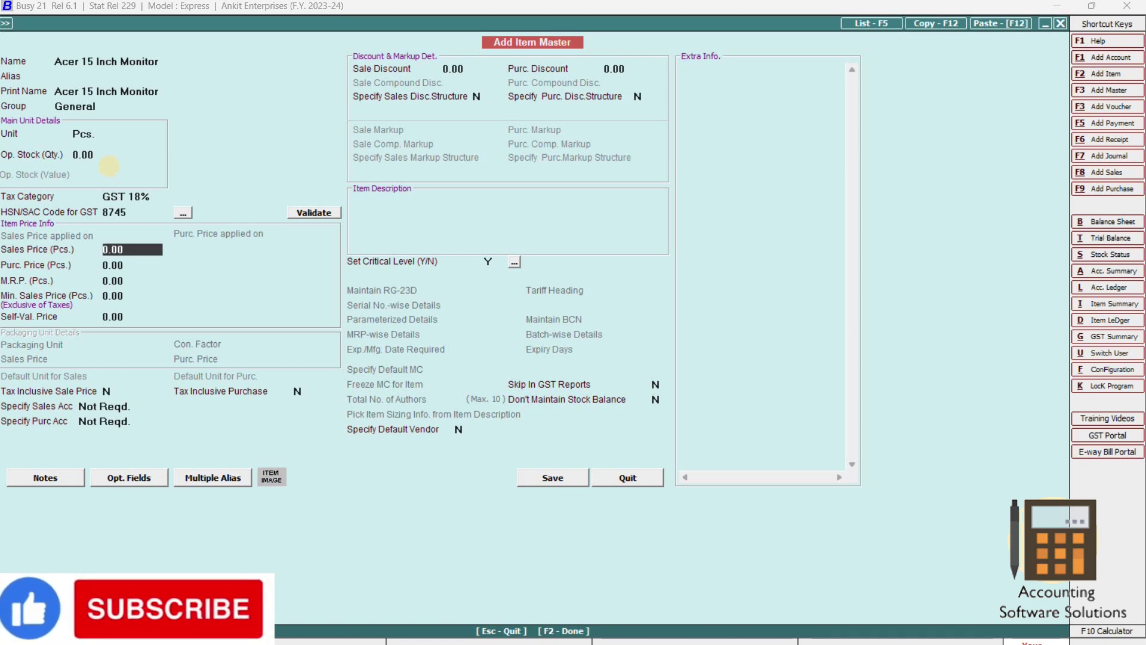
pyautogui.write('5000')
pyautogui.press('Return')
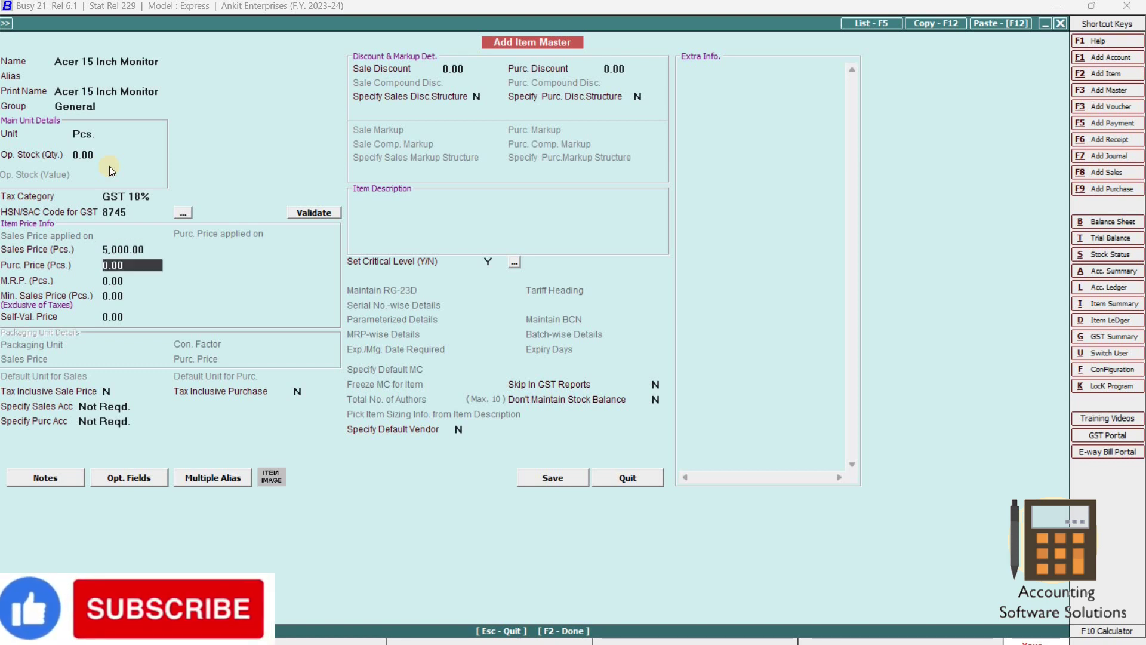
pyautogui.write('3000')
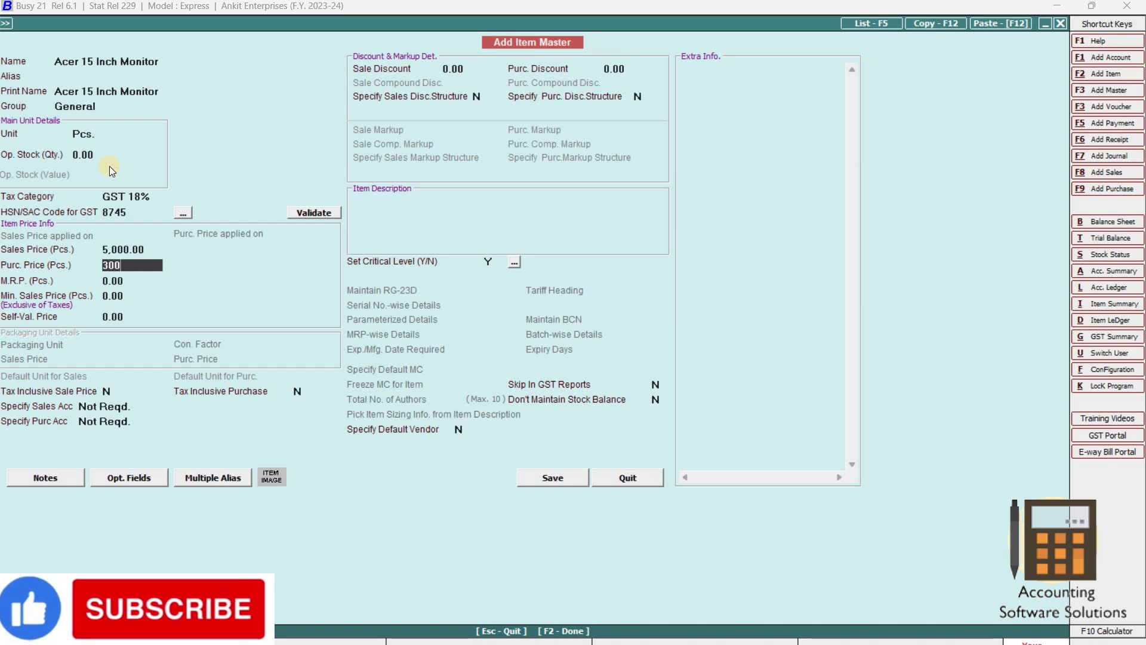
pyautogui.press('Return')
pyautogui.write('6000')
pyautogui.press('Return')
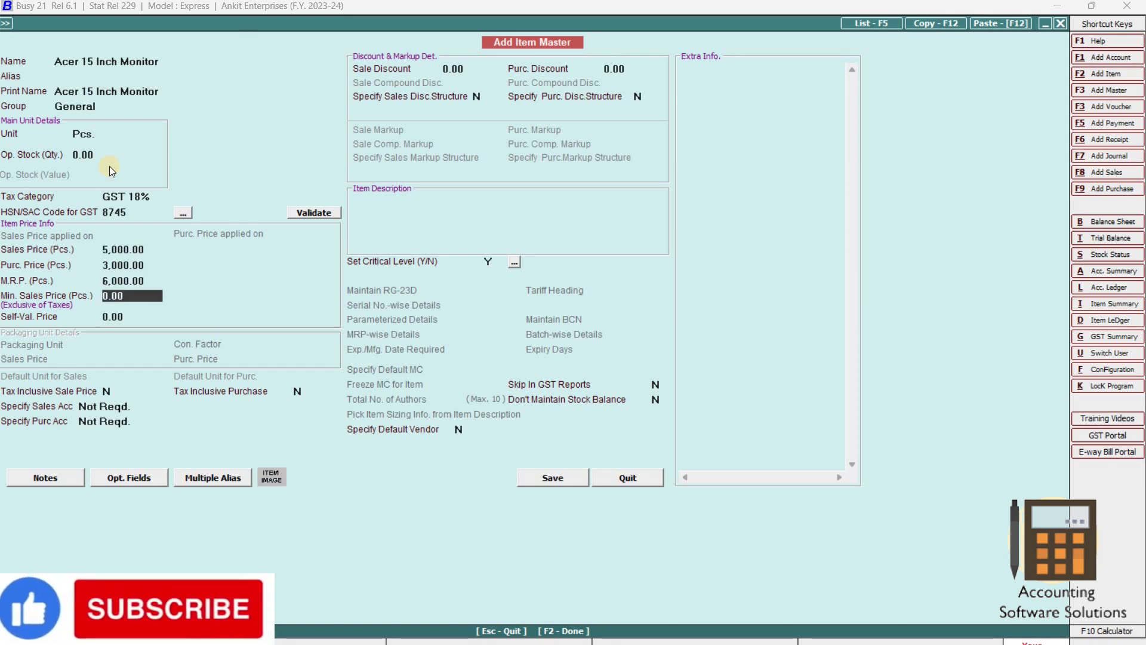
pyautogui.press('Return')
pyautogui.press('Return')
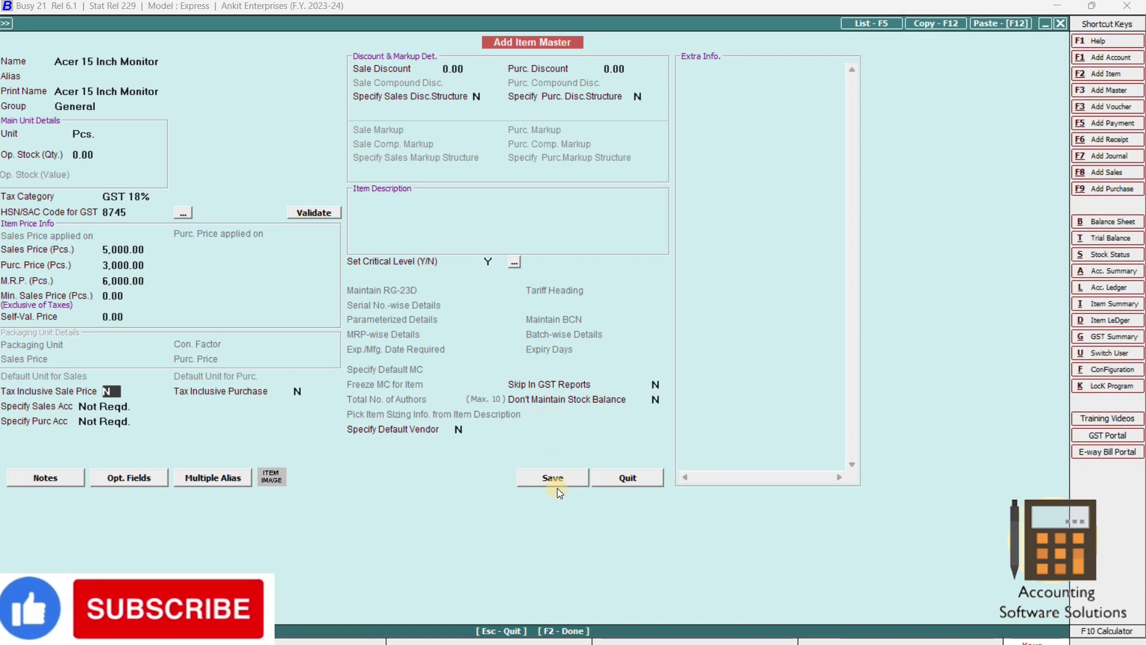
pyautogui.click(560, 481)
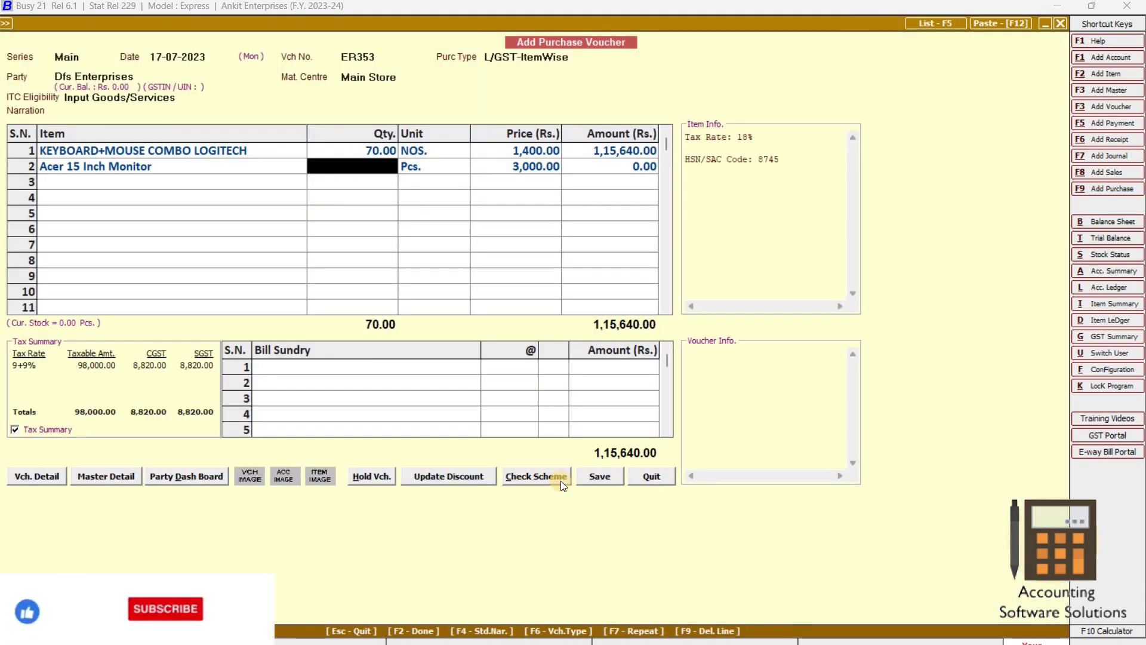
# Step: Enter a quantity of 50 for the Acer 15 Inch Monitor in row 2
pyautogui.write('50')
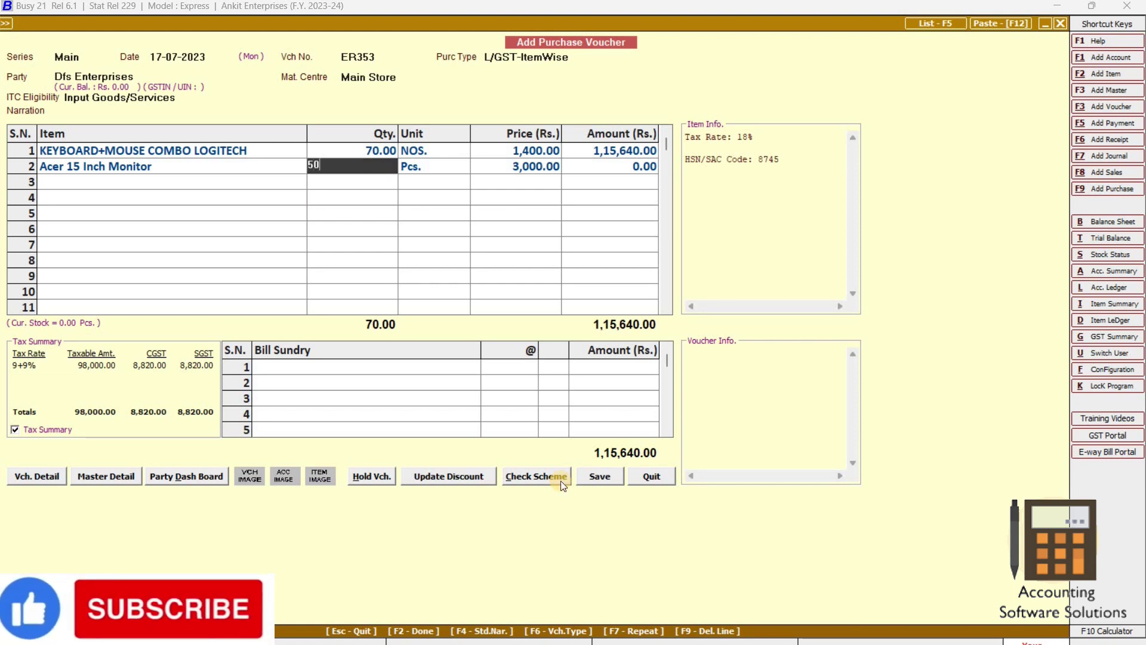
pyautogui.press('Return')
pyautogui.press('Return')
pyautogui.press('Return')
pyautogui.press('Return')
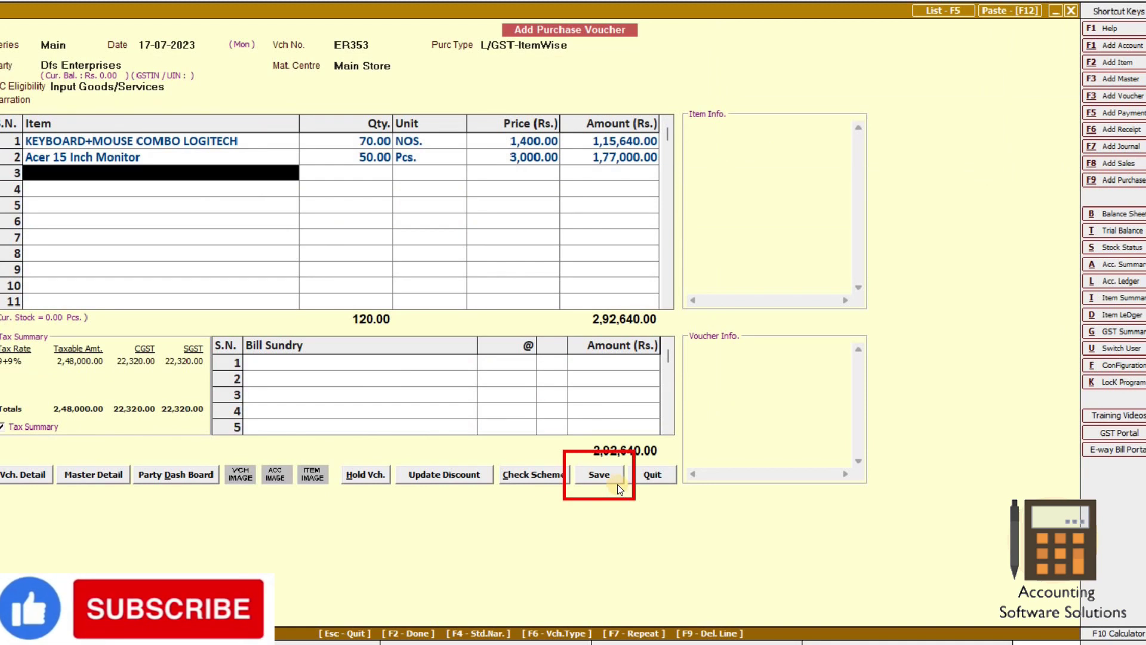
# Step: Save purchase voucher ER353 (2,92,640) as a new bill reference without PAN, then close the blank voucher
pyautogui.click(611, 420)
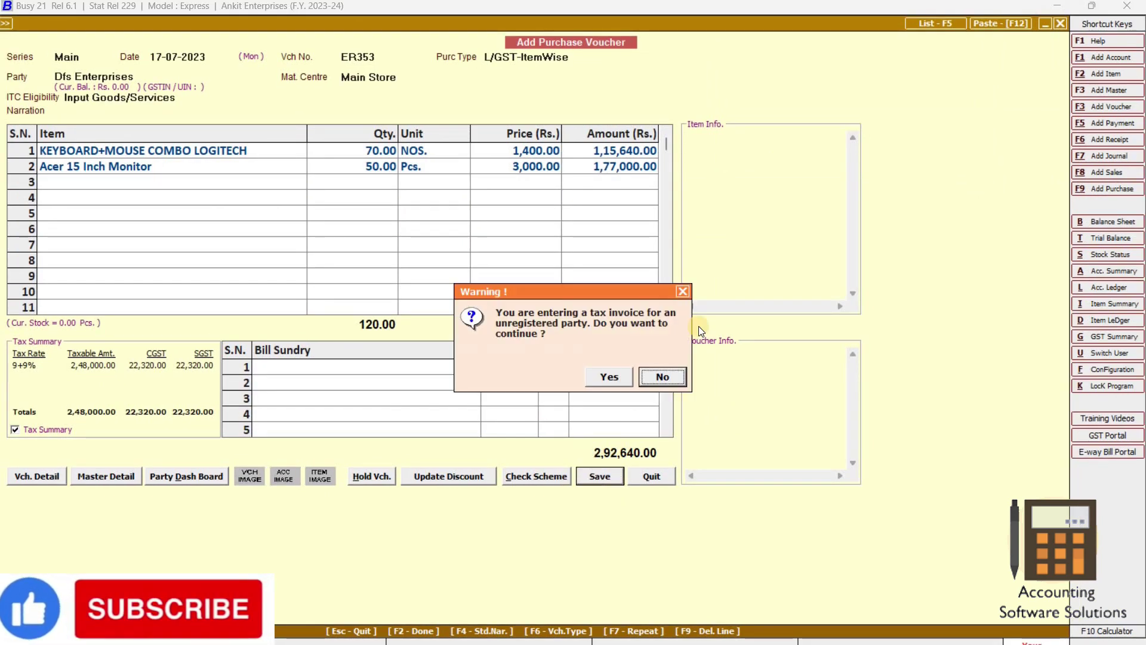
pyautogui.click(614, 375)
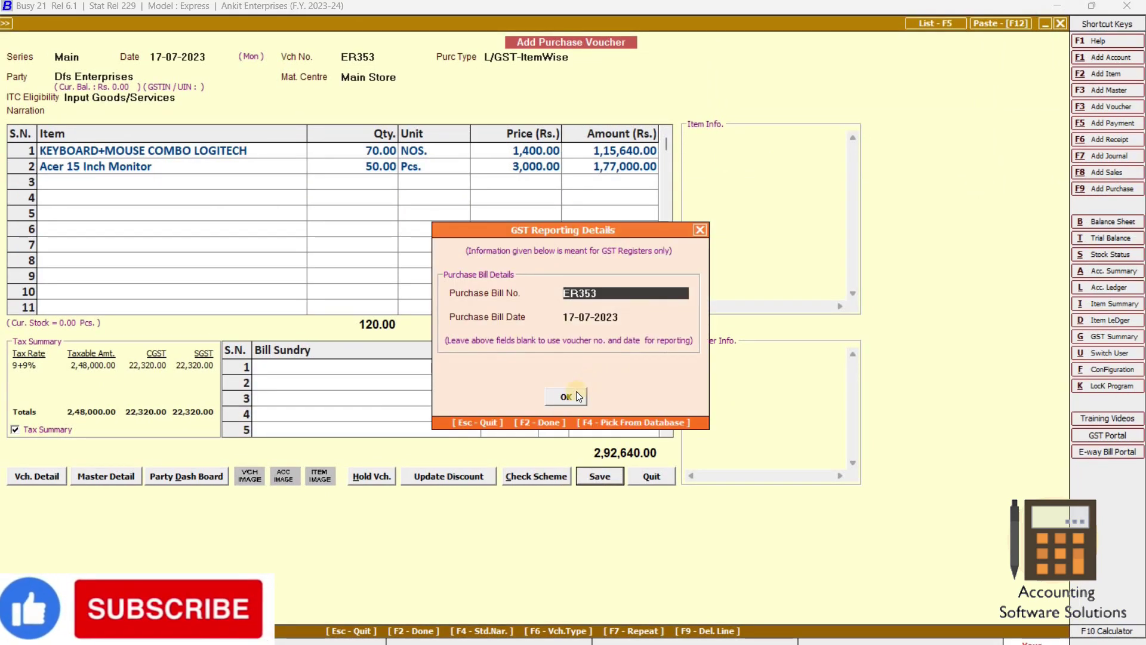
pyautogui.click(558, 400)
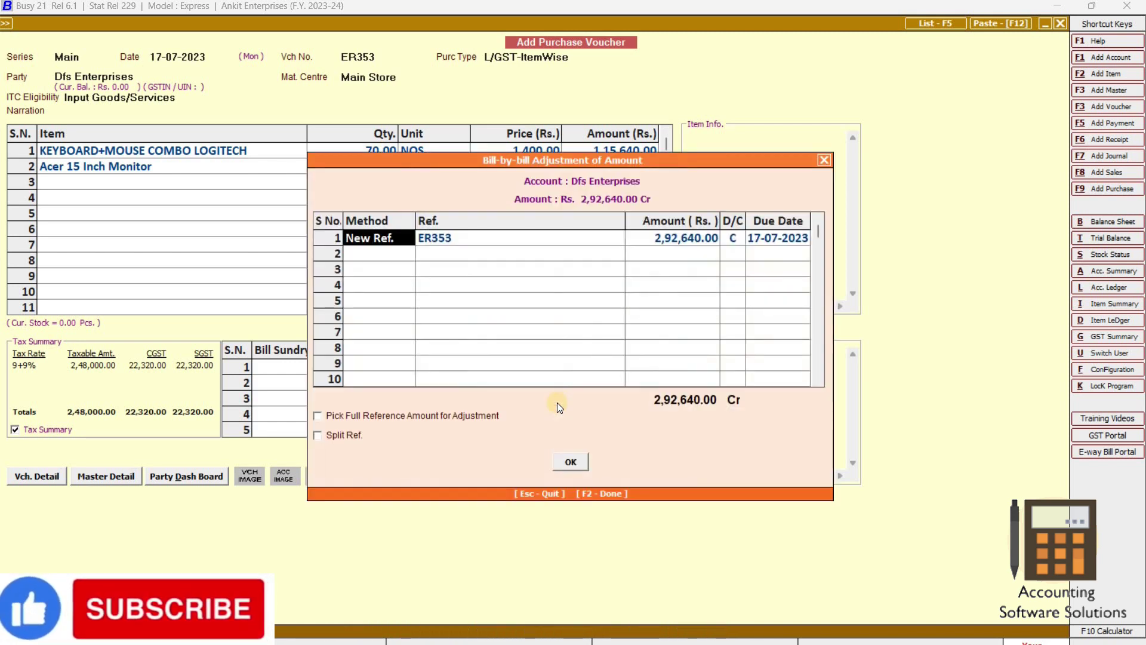
pyautogui.press('Return')
pyautogui.press('Return')
pyautogui.press('Return')
pyautogui.press('Return')
pyautogui.press('Return')
pyautogui.press('Return')
pyautogui.press('Left')
pyautogui.press('Return')
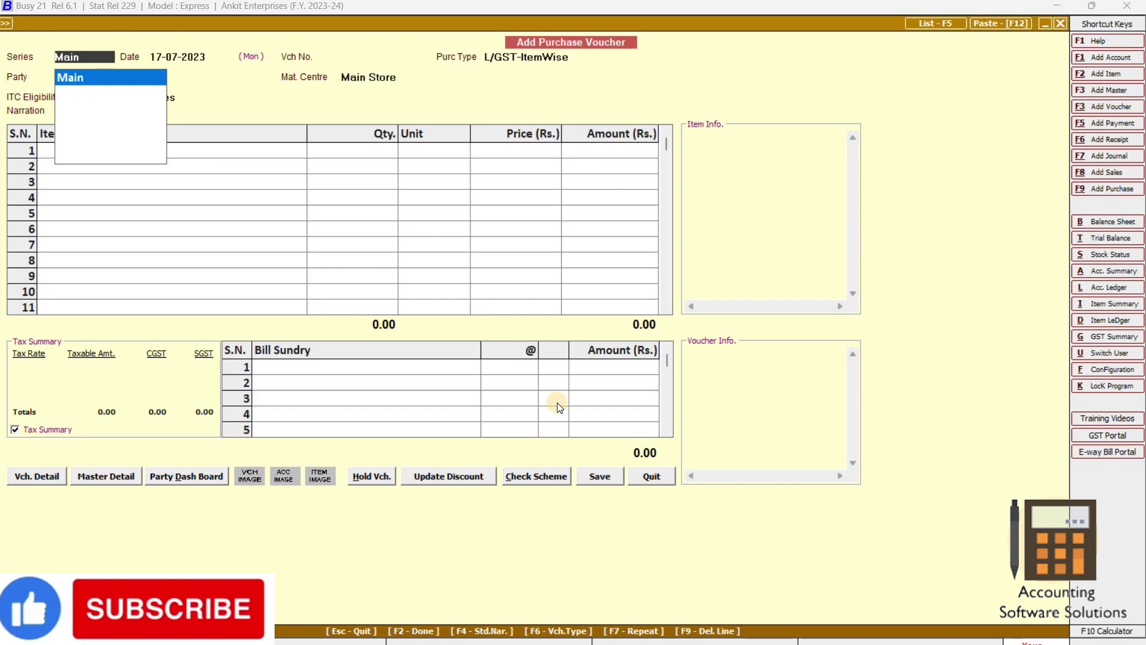
pyautogui.press('Escape')
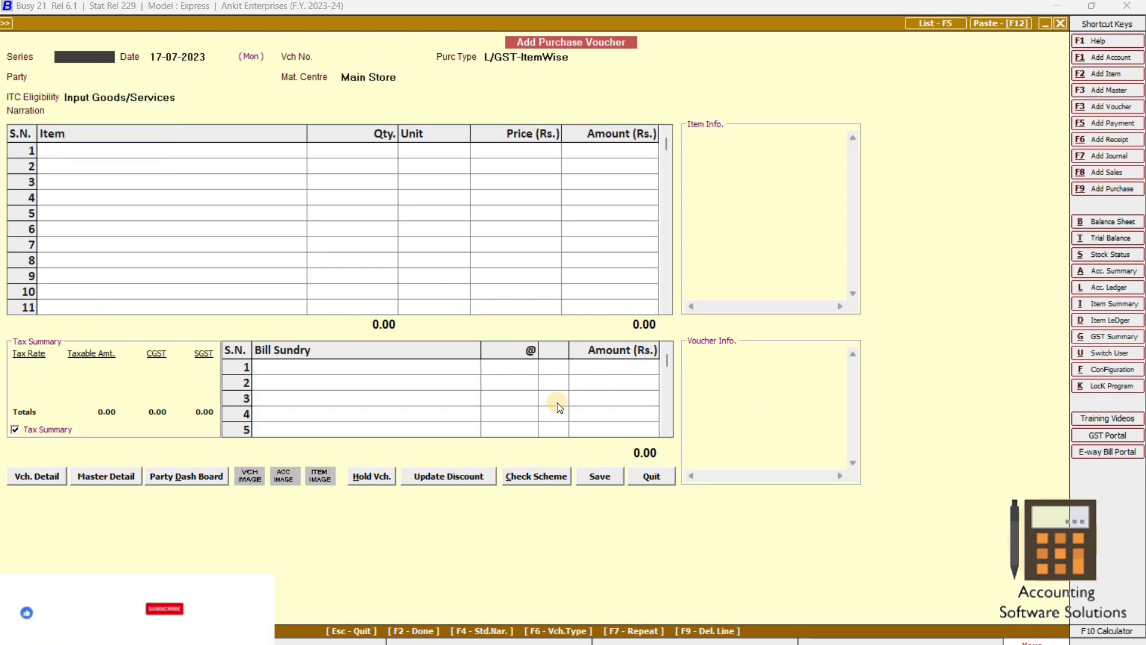
pyautogui.press('Escape')
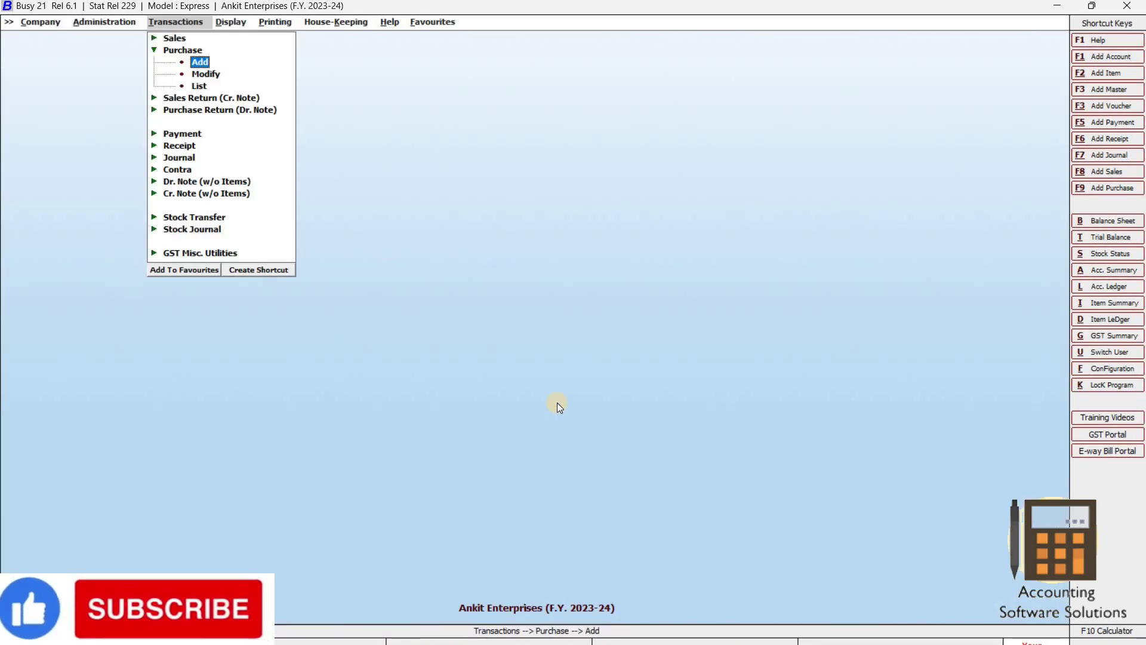
# Step: Open purchase voucher ER353 in Modify for review and close it unchanged
pyautogui.press('Down')
pyautogui.press('Return')
pyautogui.press('Return')
pyautogui.press('Return')
pyautogui.press('Return')
pyautogui.press('Return')
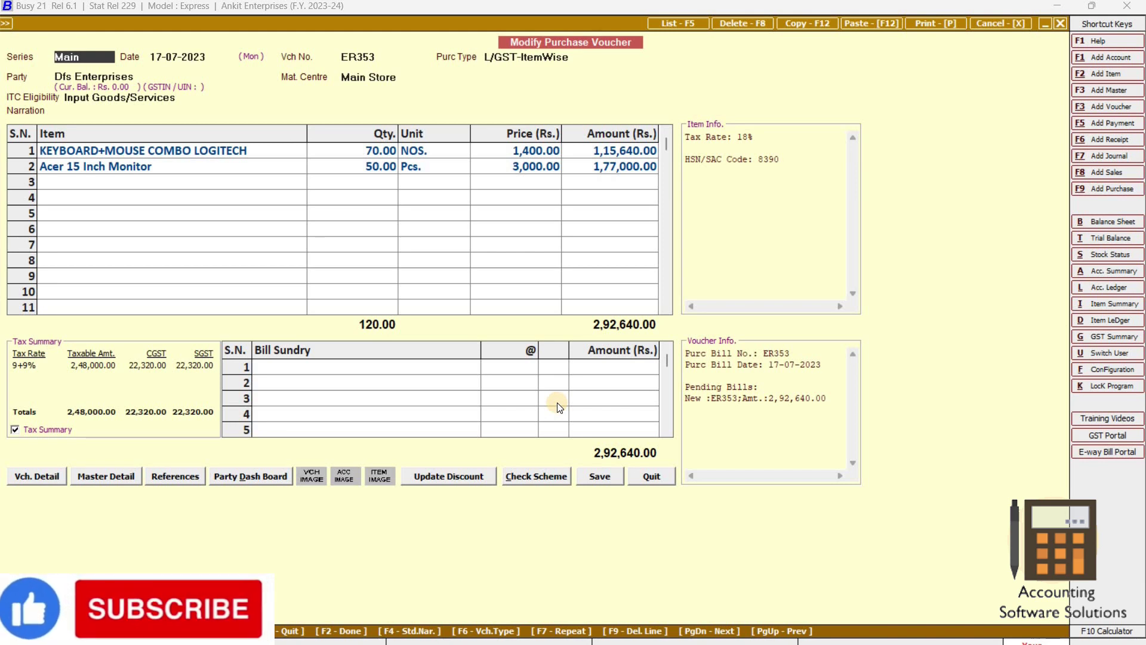
pyautogui.press('Escape')
pyautogui.press('Escape')
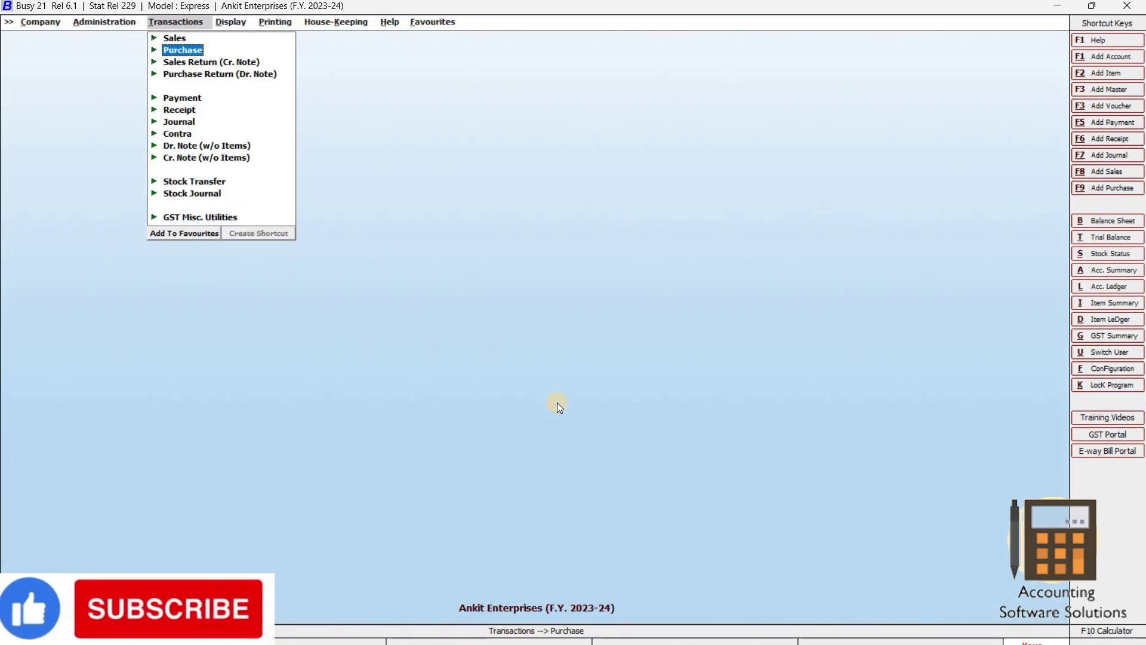
# Step: View alphabetical closing stock balances: 50 Pcs. monitors and 75 NOS. keyboard-mouse combos
pyautogui.press('Right')
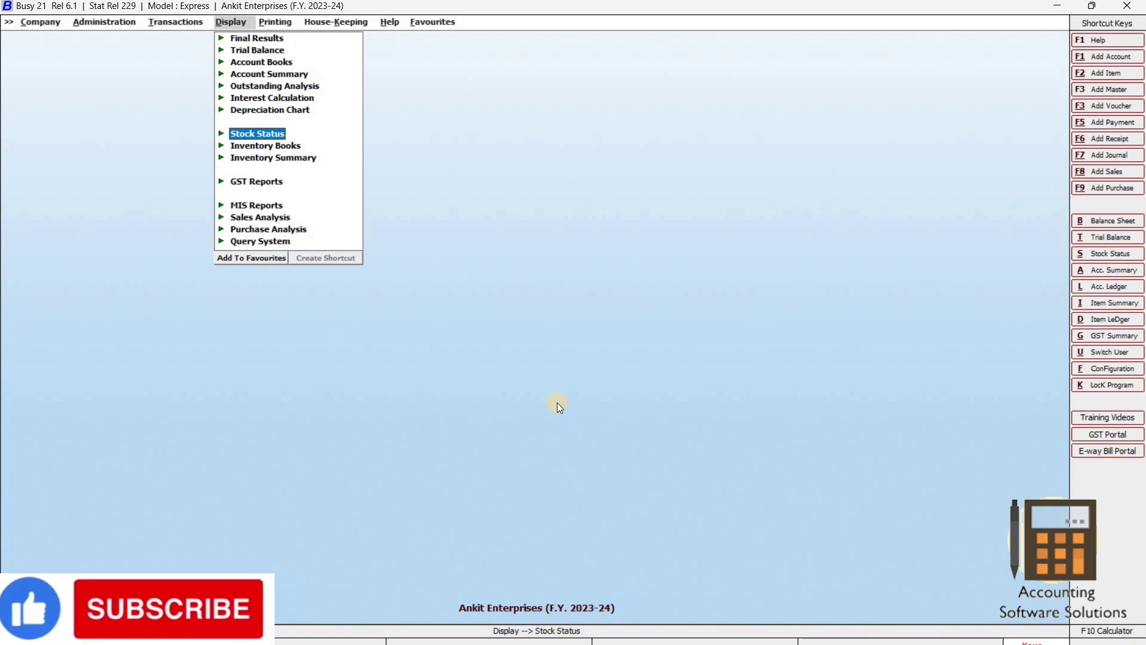
pyautogui.press('Return')
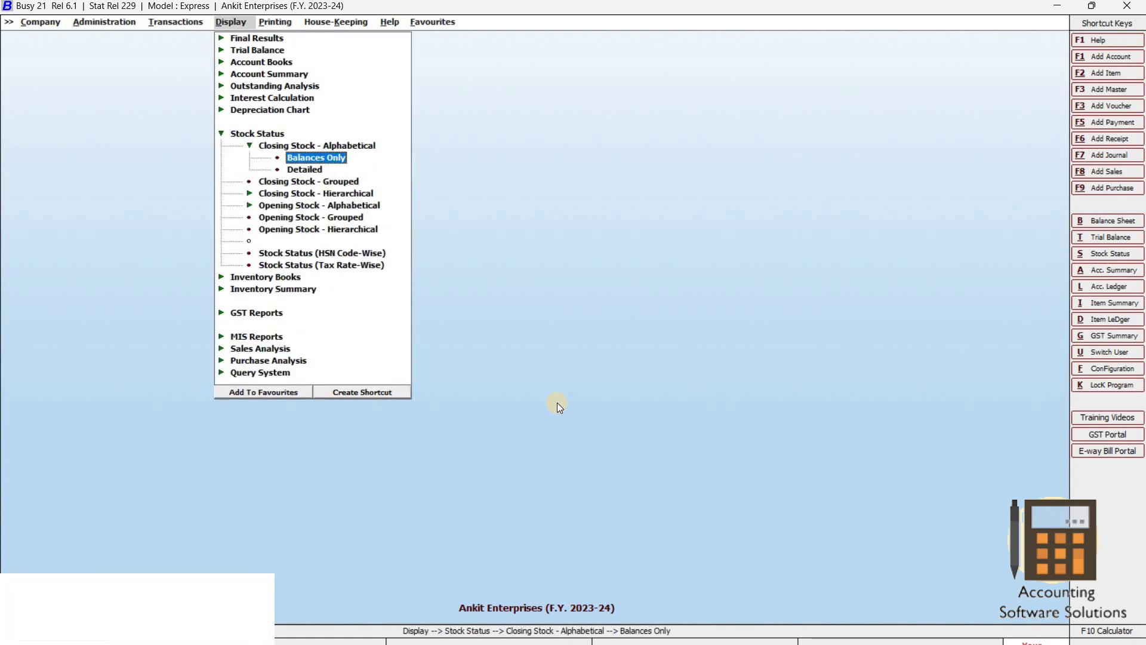
pyautogui.press('Return')
pyautogui.press('Return')
pyautogui.press('Return')
pyautogui.press('Return')
pyautogui.press('Return')
pyautogui.press('Return')
pyautogui.press('Return')
pyautogui.press('Return')
pyautogui.press('Return')
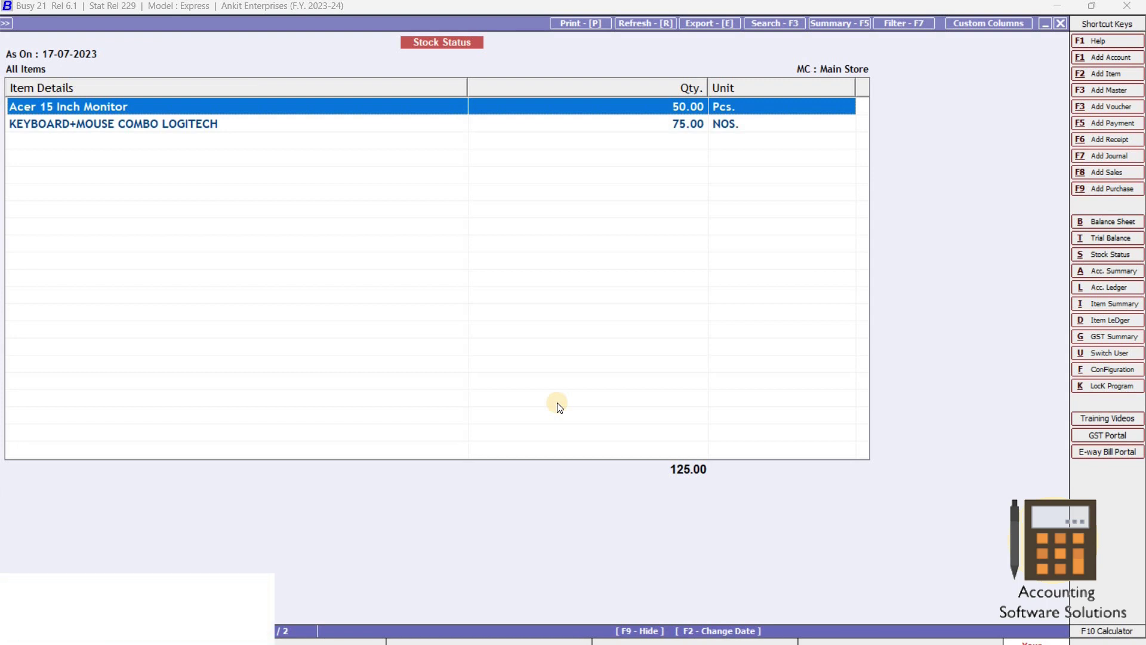
pyautogui.press('Down')
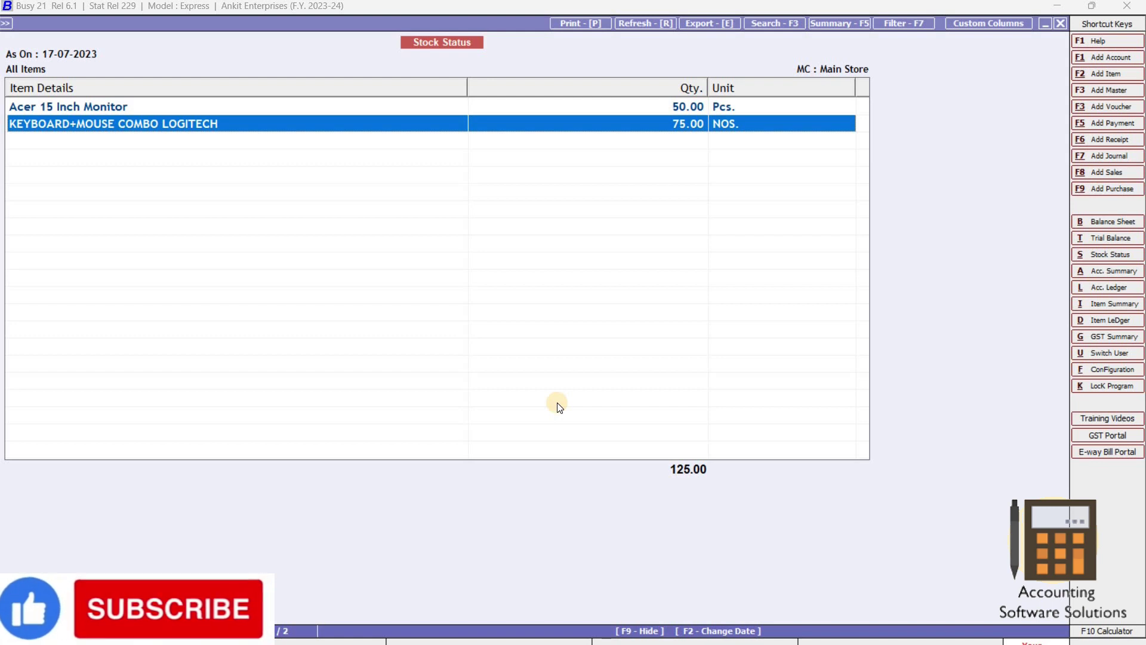
pyautogui.press('Escape')
pyautogui.press('Escape')
pyautogui.press('Escape')
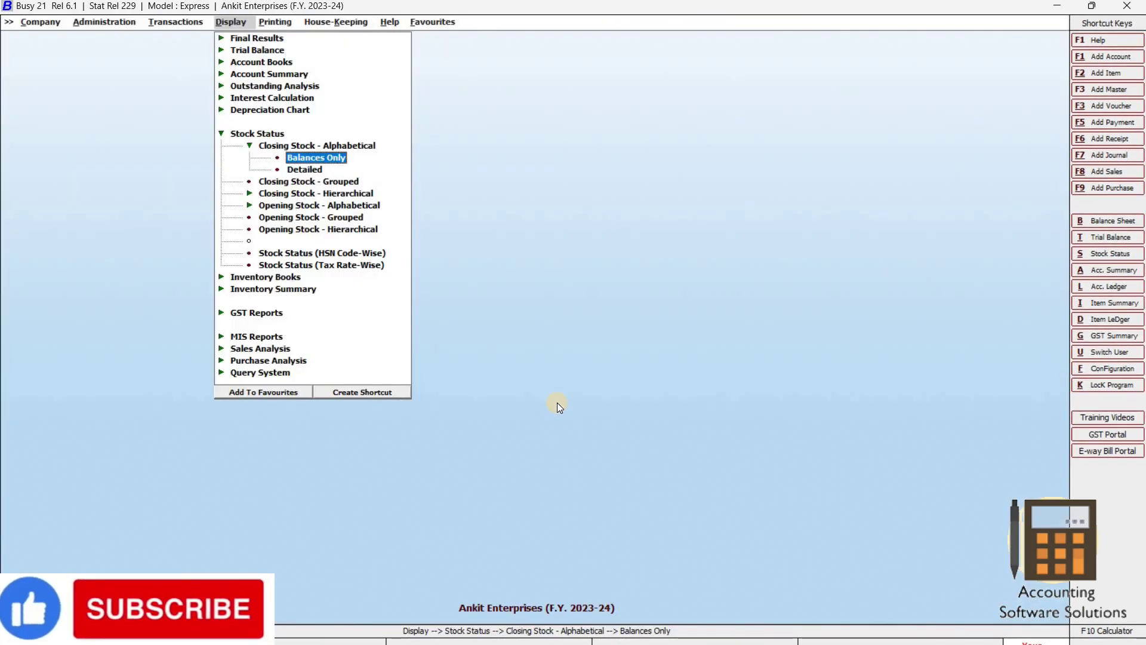
# Step: Open purchase voucher ER353 for modification, keeping party Dfs Enterprises, Main Store and Input Goods/Services
pyautogui.press('Escape')
pyautogui.press('Left')
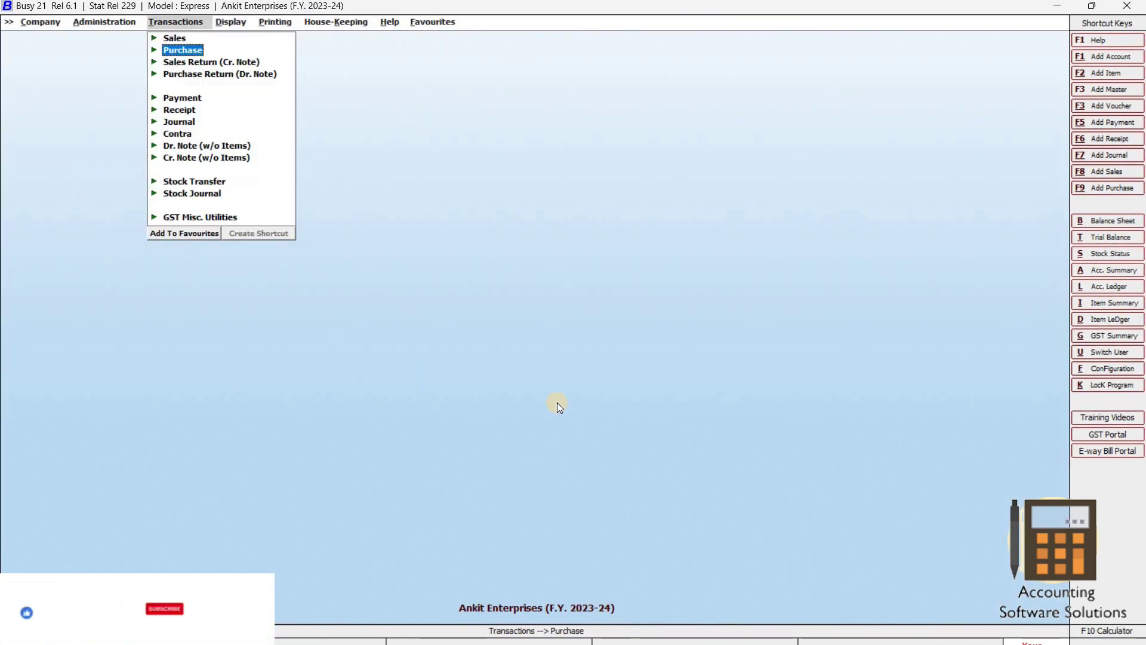
pyautogui.press('Return')
pyautogui.press('Down')
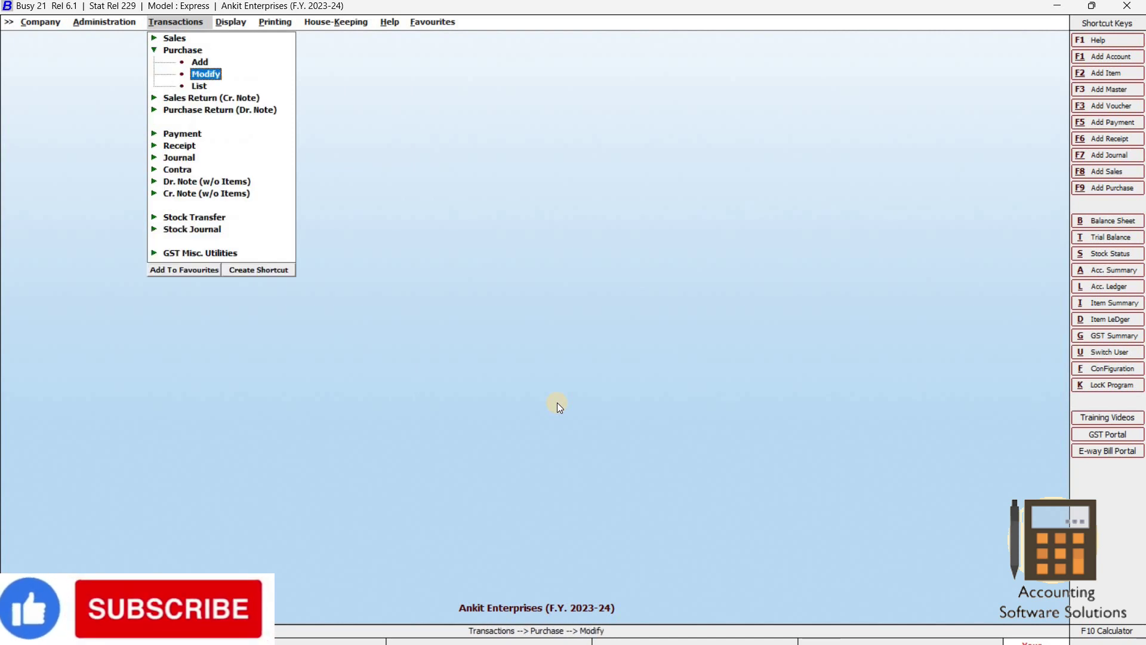
pyautogui.press('Return')
pyautogui.press('Return')
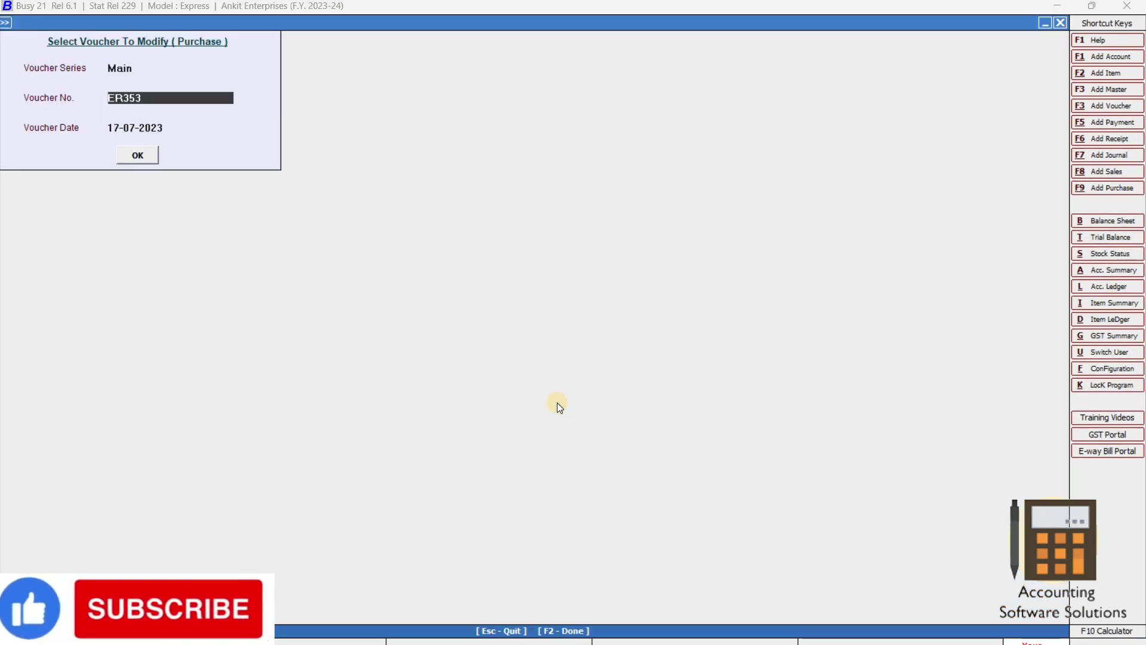
pyautogui.press('Return')
pyautogui.press('Return')
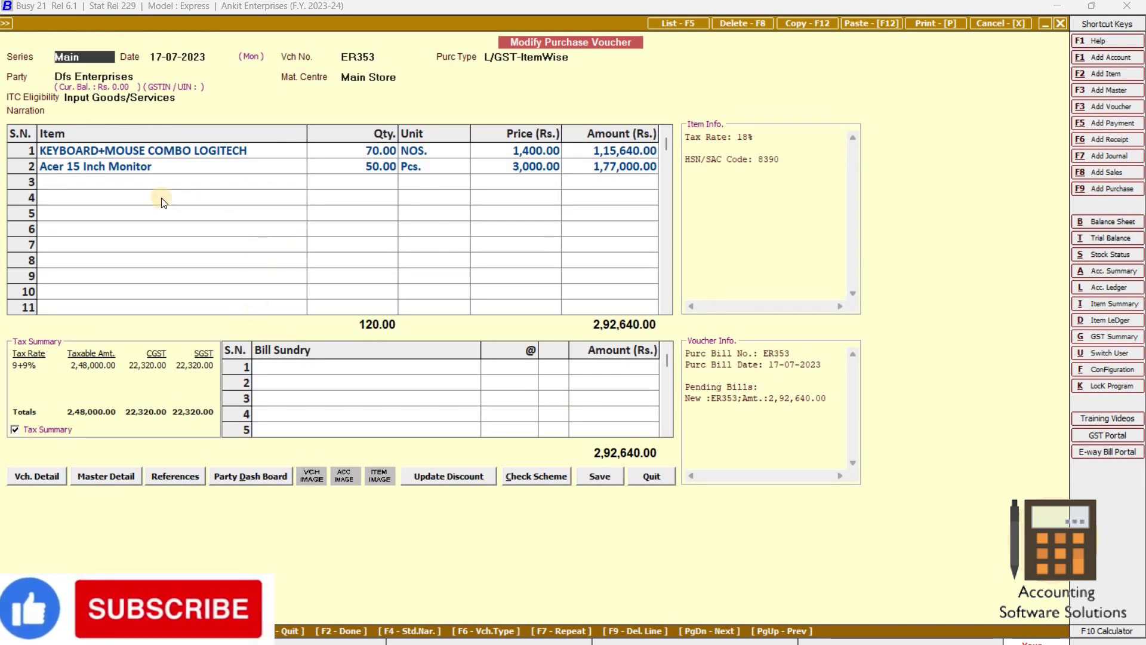
pyautogui.press('Return')
pyautogui.press('Return')
pyautogui.press('Return')
pyautogui.press('Return')
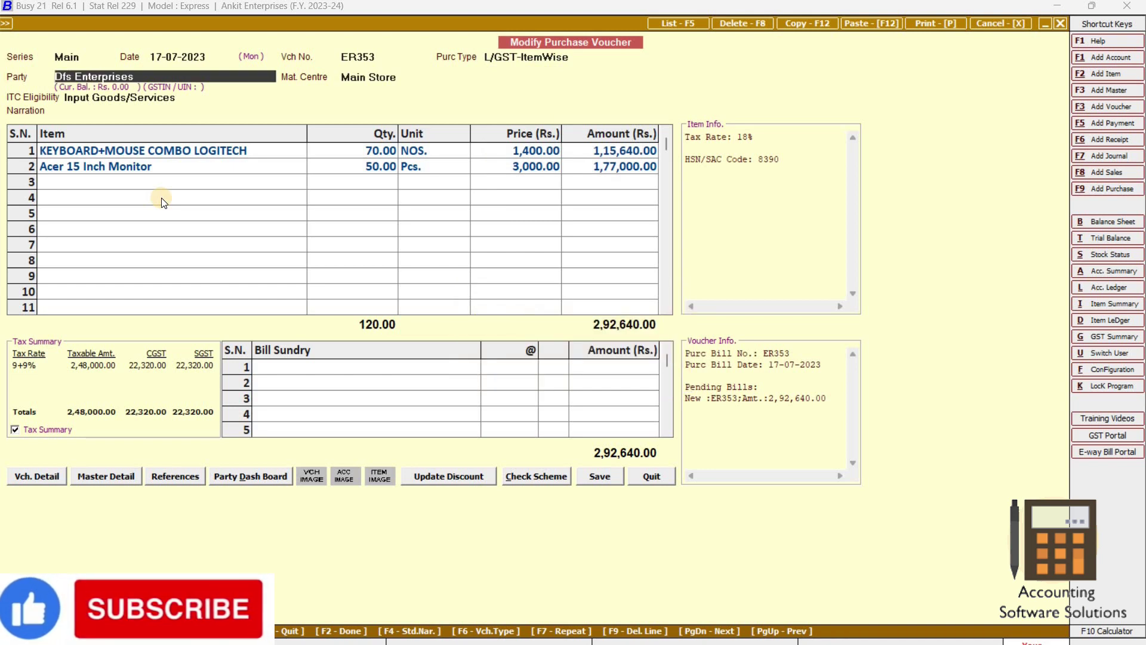
pyautogui.press('Return')
pyautogui.press('Left')
pyautogui.press('Return')
pyautogui.press('Return')
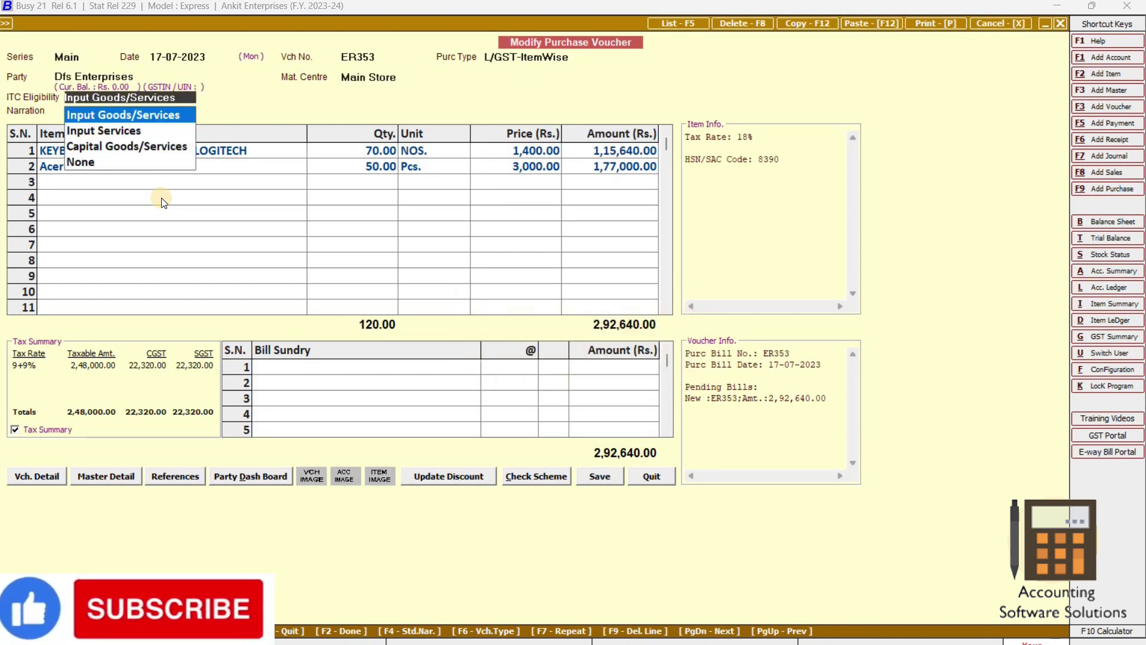
pyautogui.press('Return')
pyautogui.press('Return')
pyautogui.press('Return')
pyautogui.press('Return')
pyautogui.press('Return')
pyautogui.press('Return')
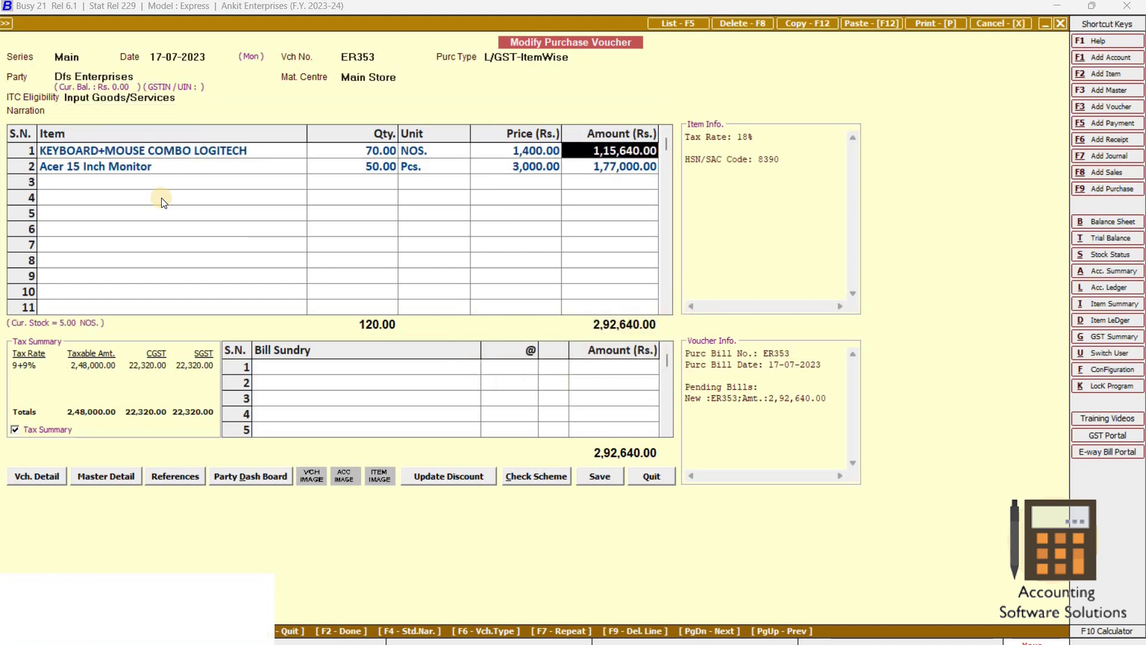
pyautogui.press('Return')
pyautogui.press('Return')
pyautogui.press('Return')
pyautogui.press('Return')
pyautogui.press('Return')
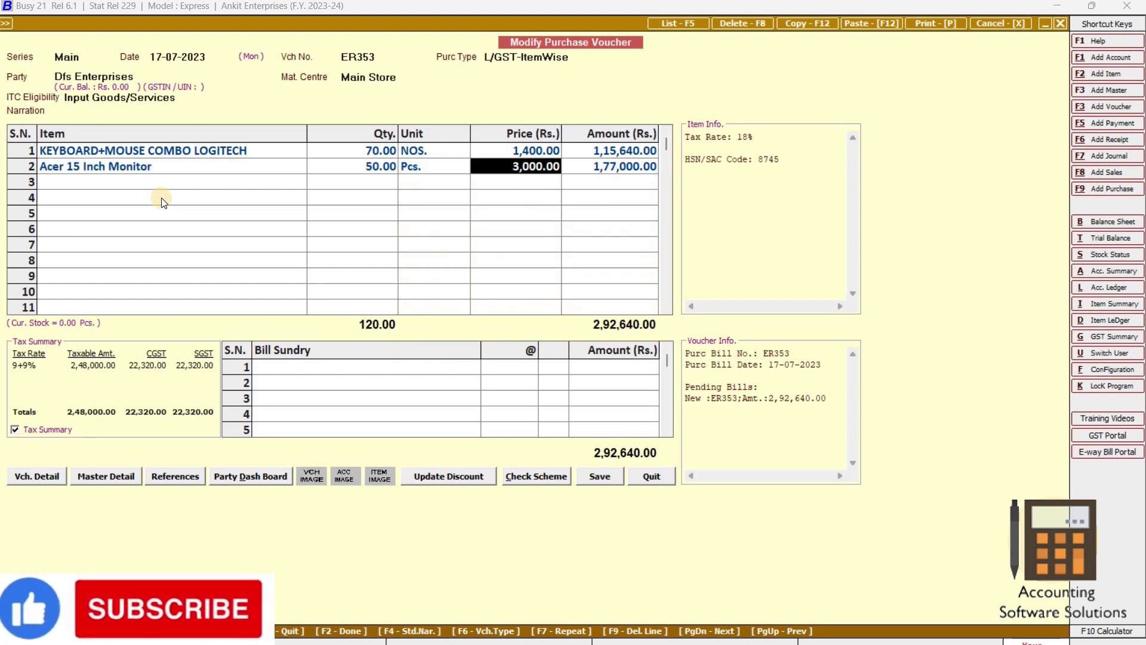
# Step: Change the Acer 15 Inch Monitor price from 3,000.00 to 2,900
pyautogui.press('BackSpace')
pyautogui.write('2900')
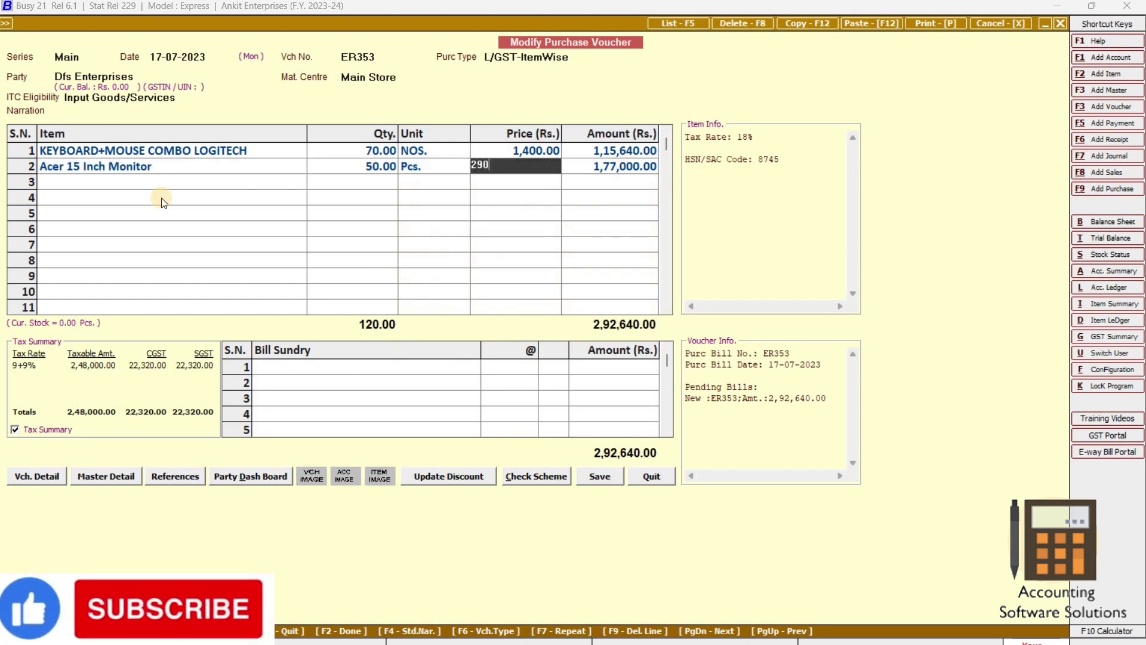
pyautogui.press('Return')
pyautogui.press('Return')
pyautogui.press('Return')
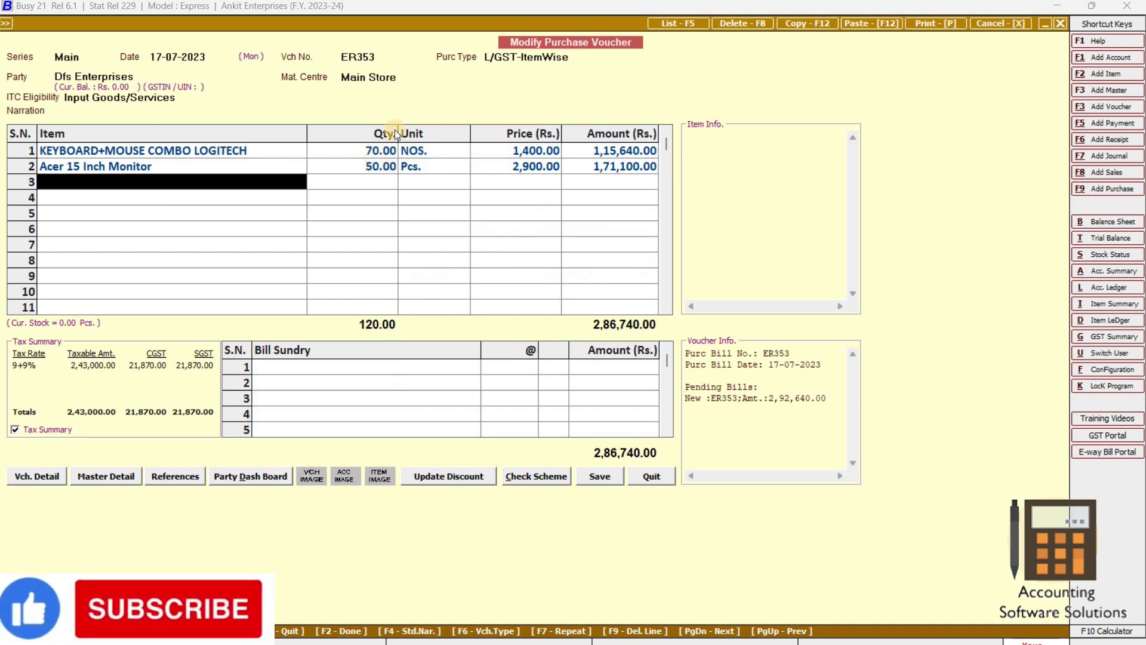
# Step: Save the modified ER353 with total 2,86,740.00, accepting the GST, bill-by-bill and no-PAN prompts
pyautogui.click(611, 481)
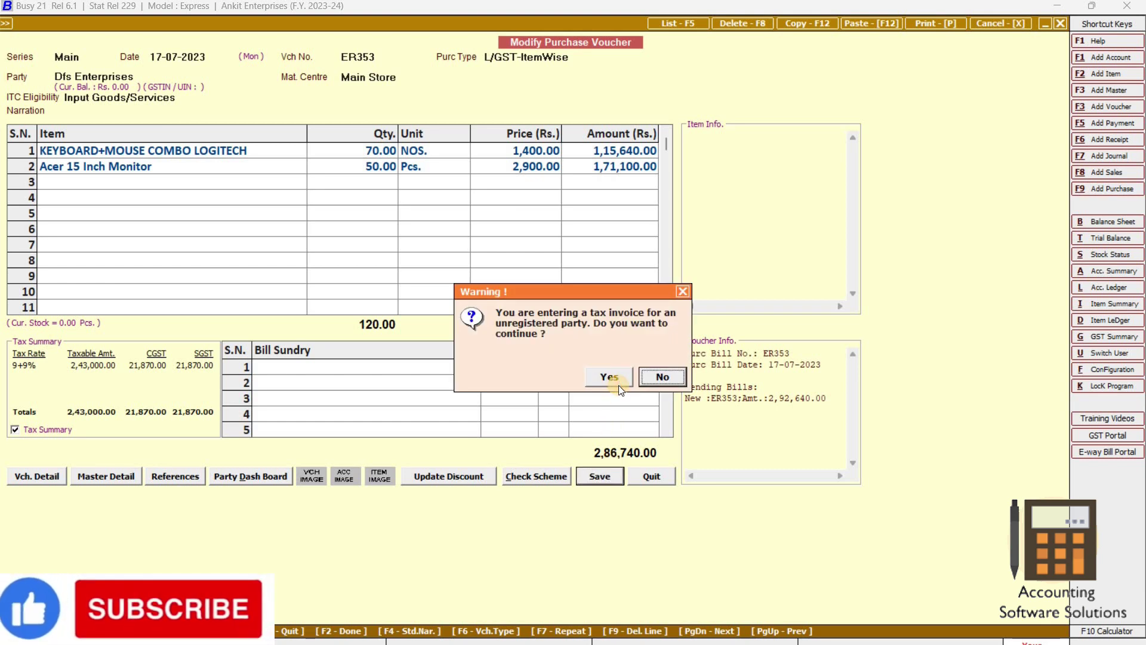
pyautogui.click(619, 385)
pyautogui.click(573, 396)
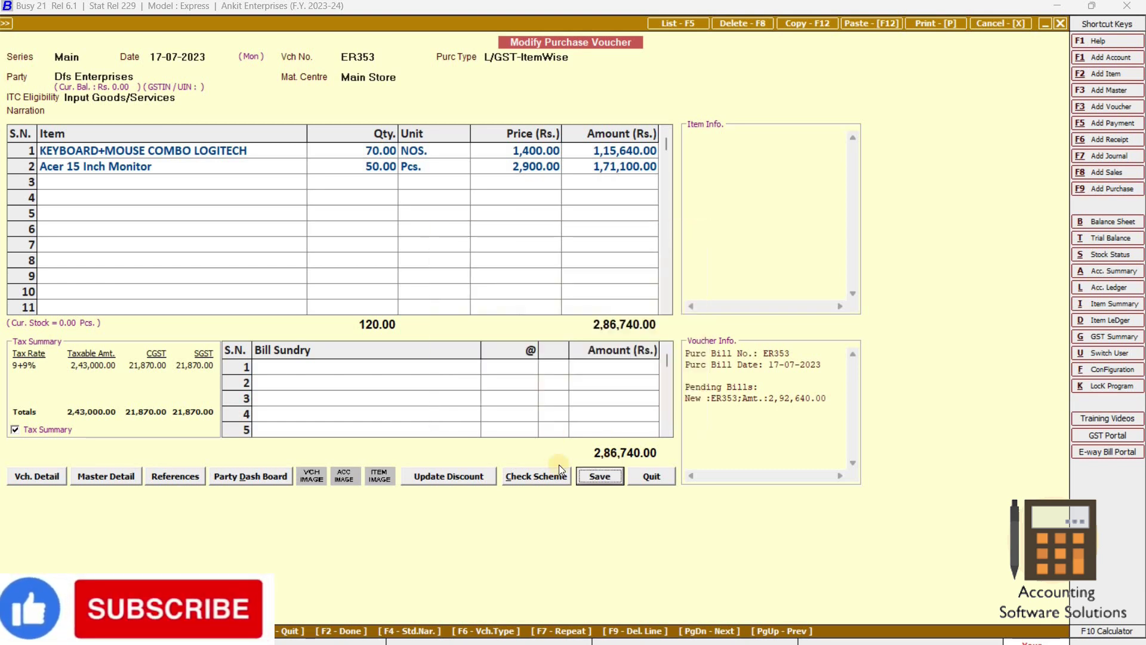
pyautogui.click(569, 463)
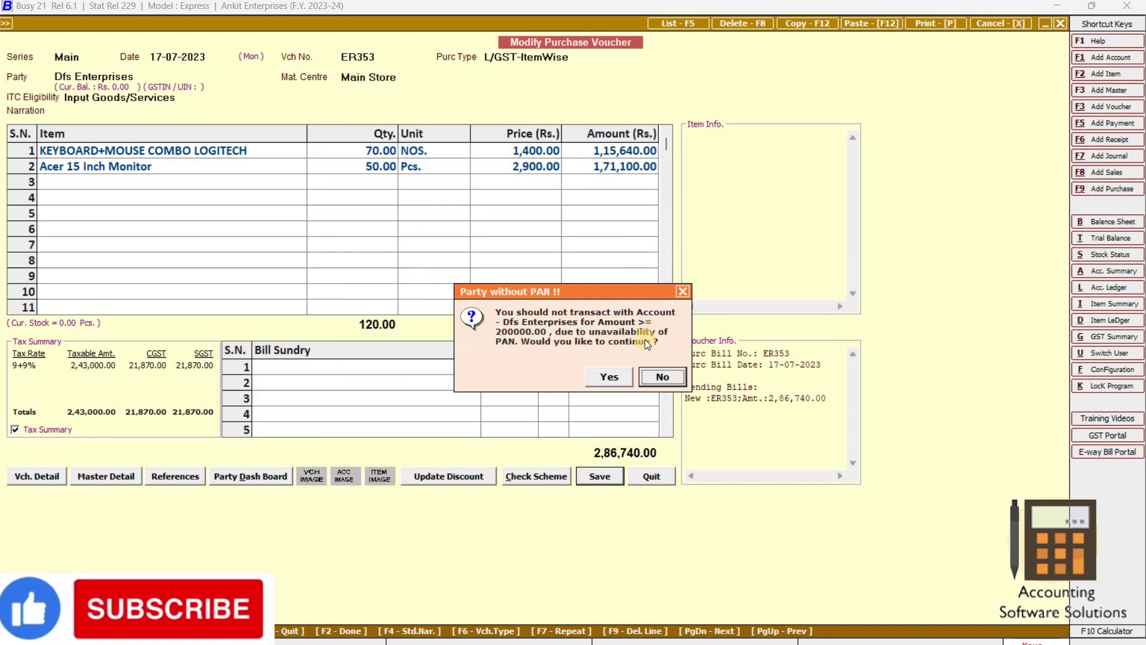
pyautogui.click(618, 375)
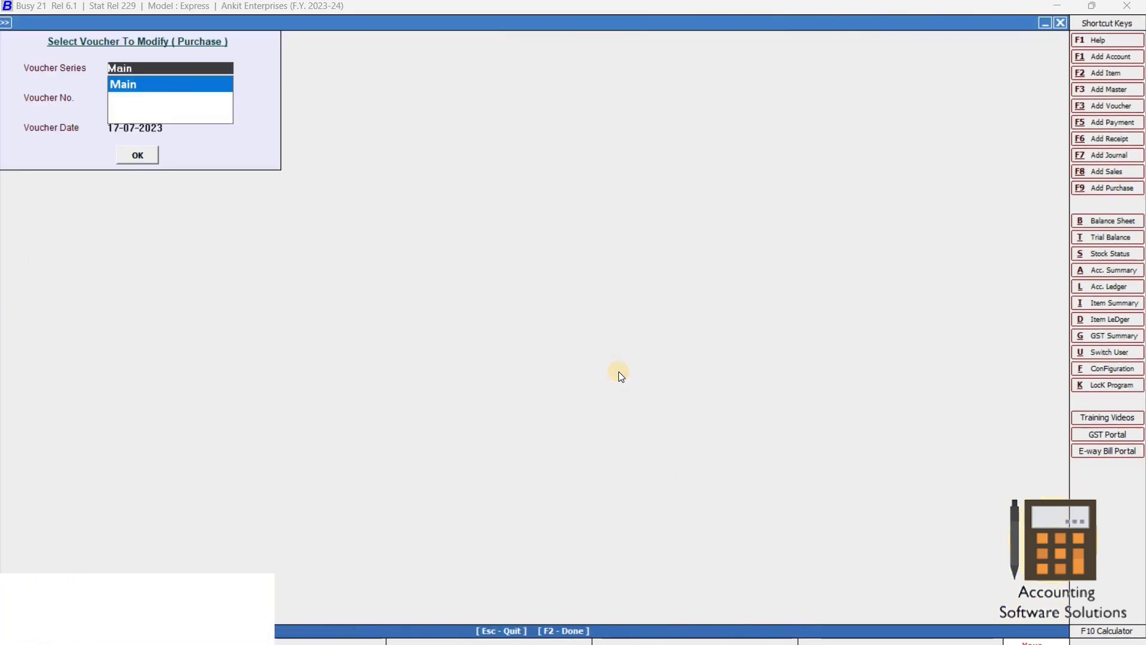
pyautogui.press('Return')
pyautogui.press('Return')
pyautogui.press('Return')
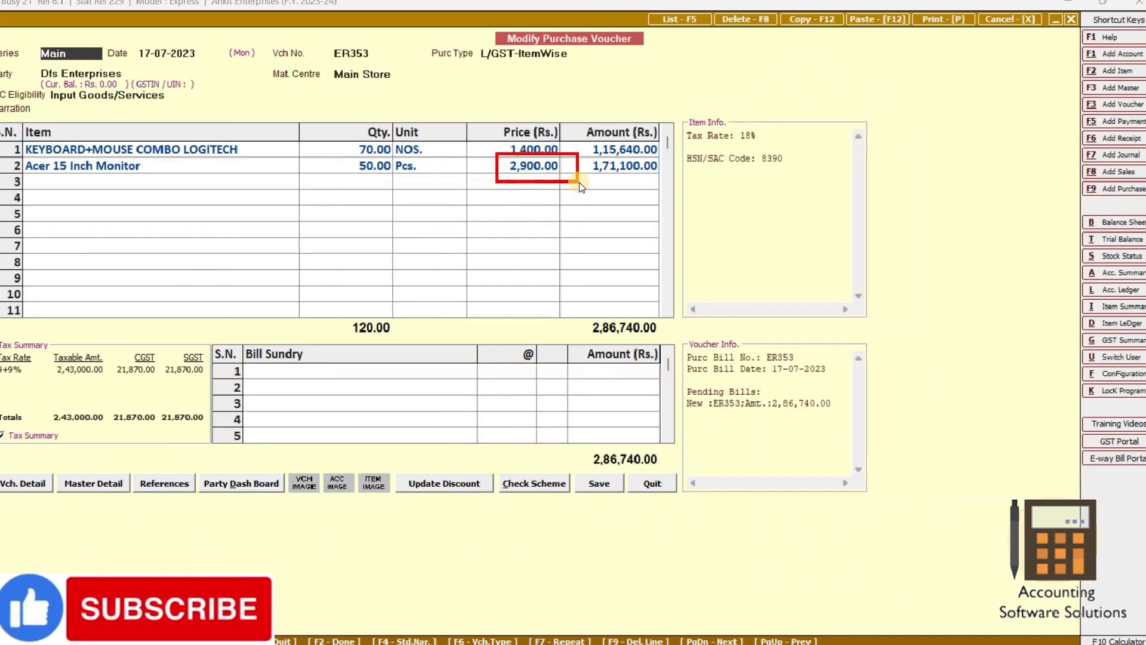
# Step: Quit ER353 without changes, close the voucher selection and move up to Sales transactions
pyautogui.press('Escape')
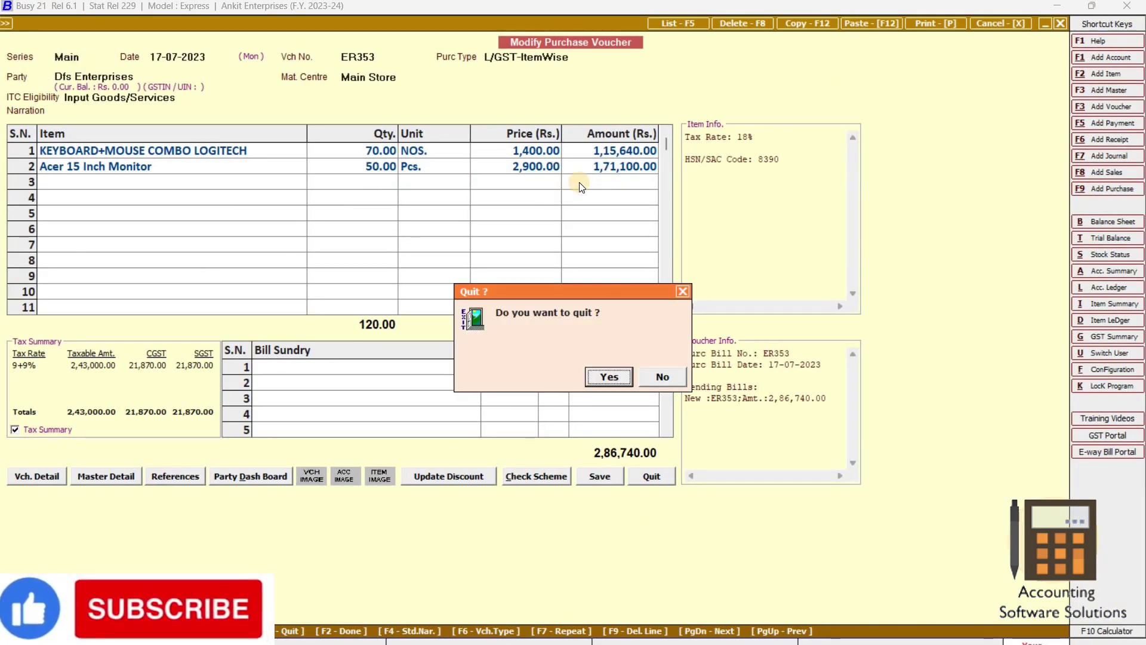
pyautogui.press('Return')
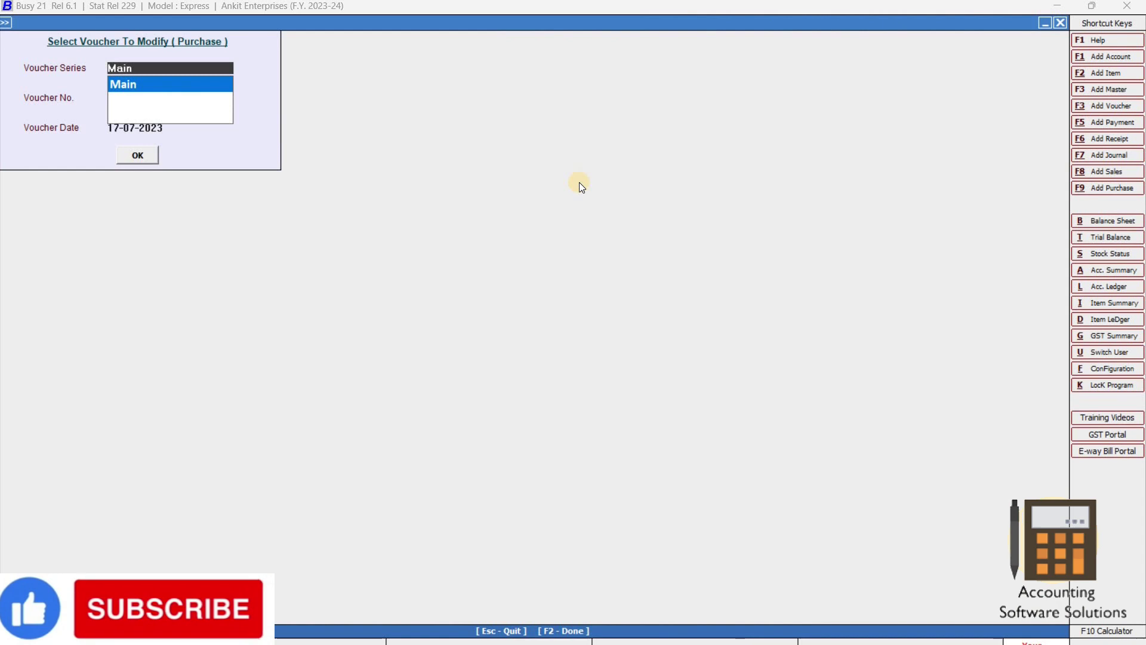
pyautogui.press('Escape')
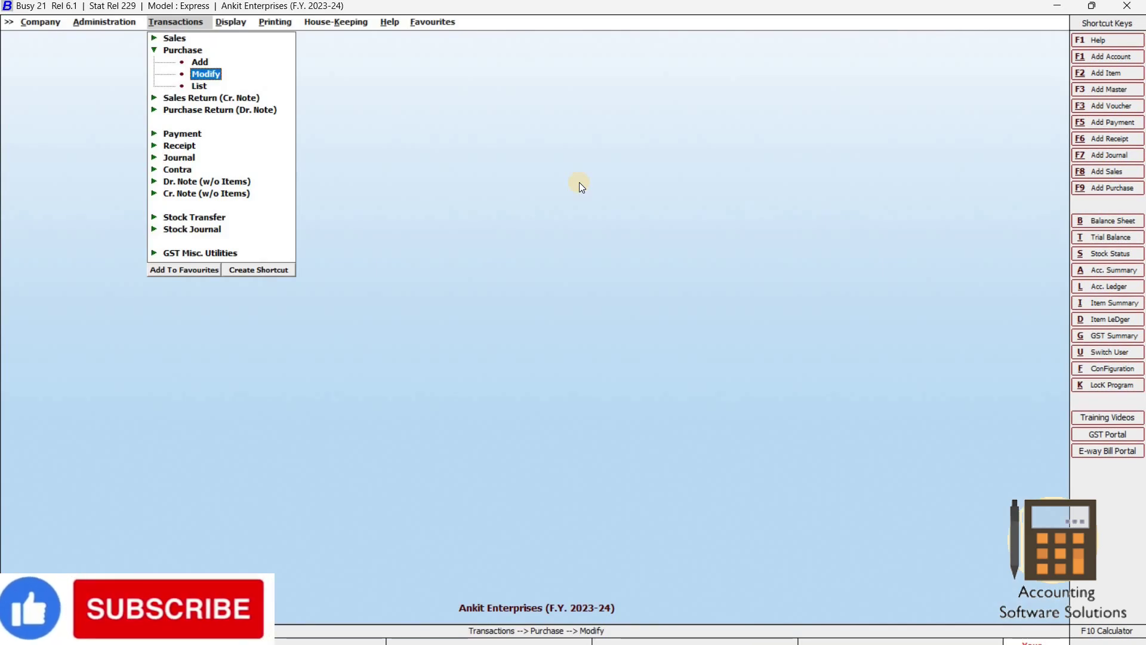
pyautogui.press('Left')
pyautogui.press('Left')
pyautogui.press('Up')
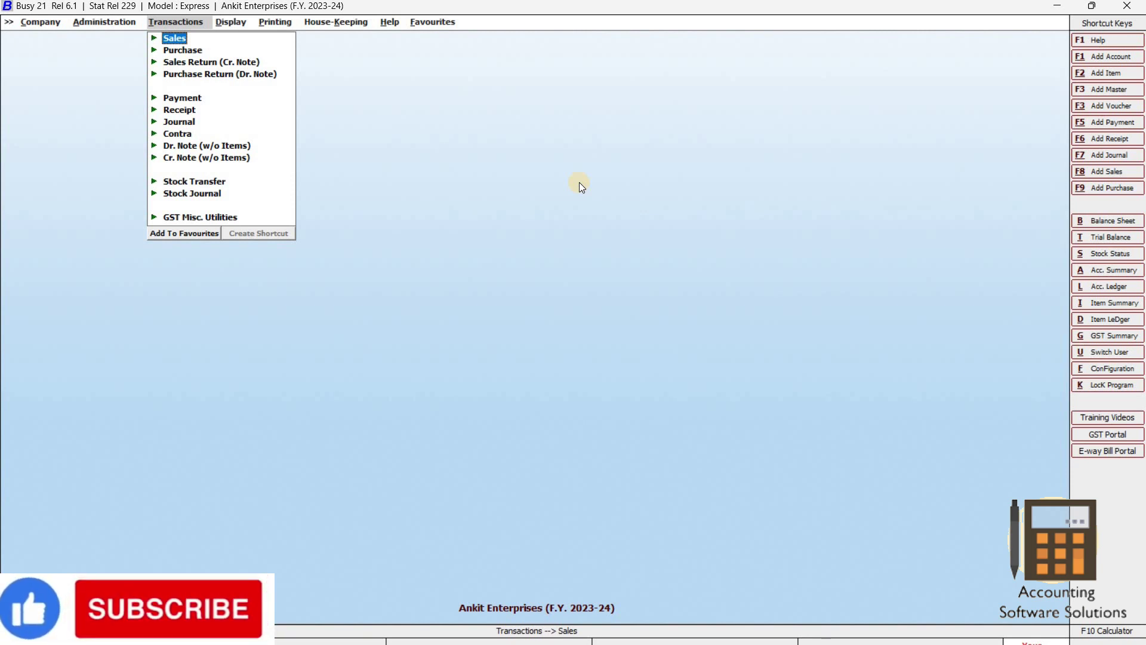
# Step: Start a new Main-series sales voucher dated 19-07-2023
pyautogui.press('Return')
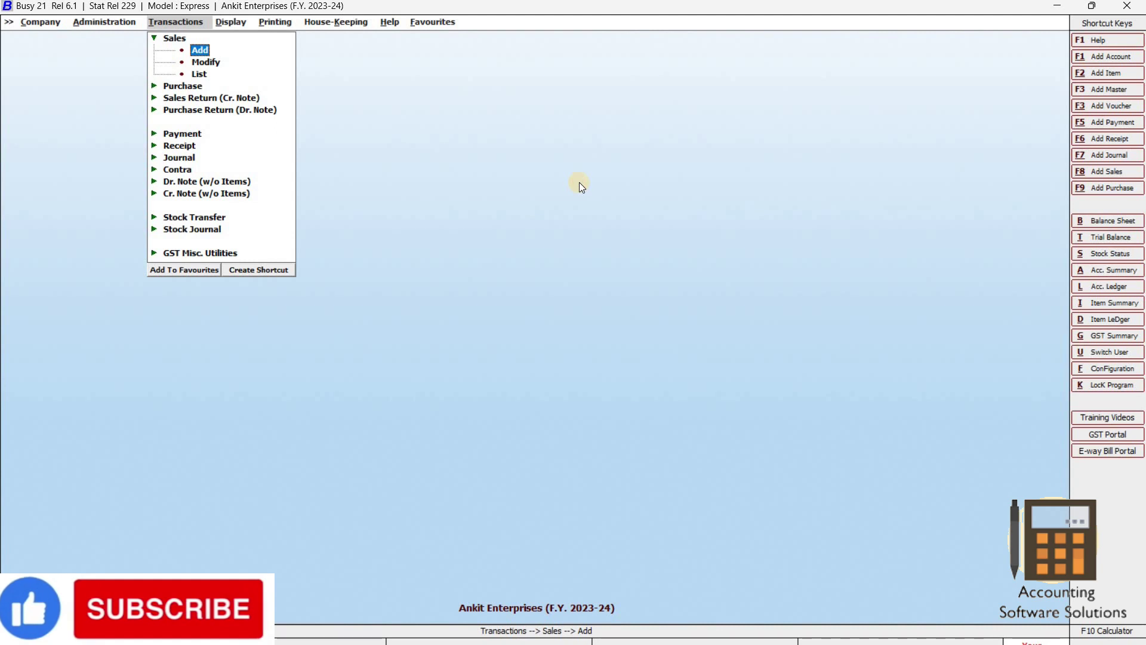
pyautogui.press('Return')
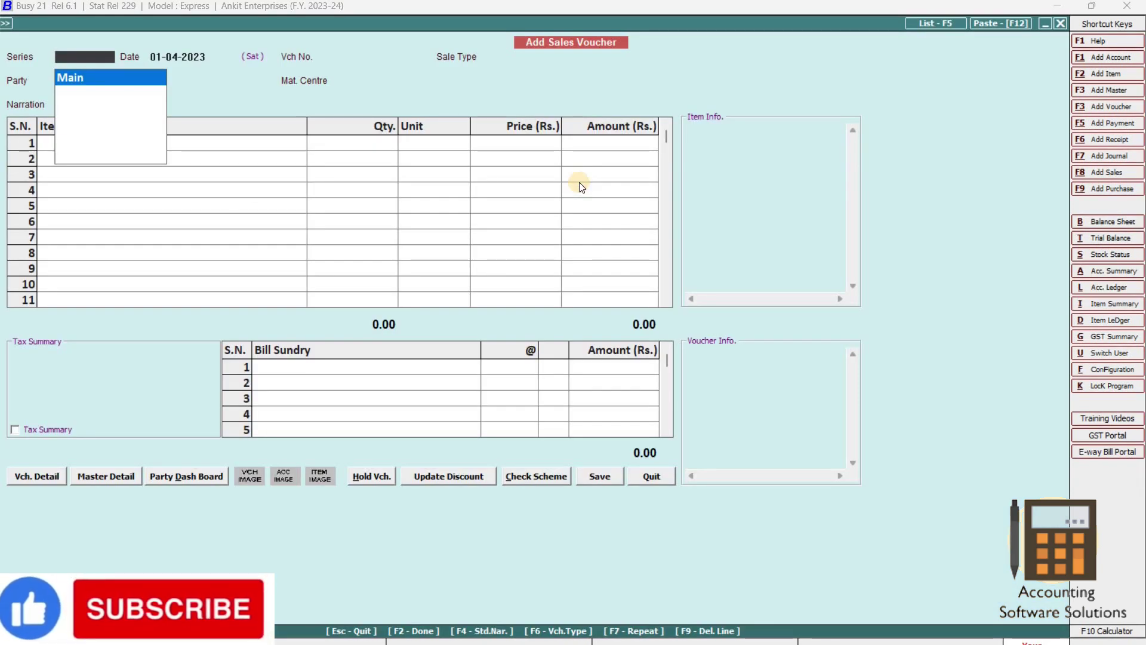
pyautogui.press('Return')
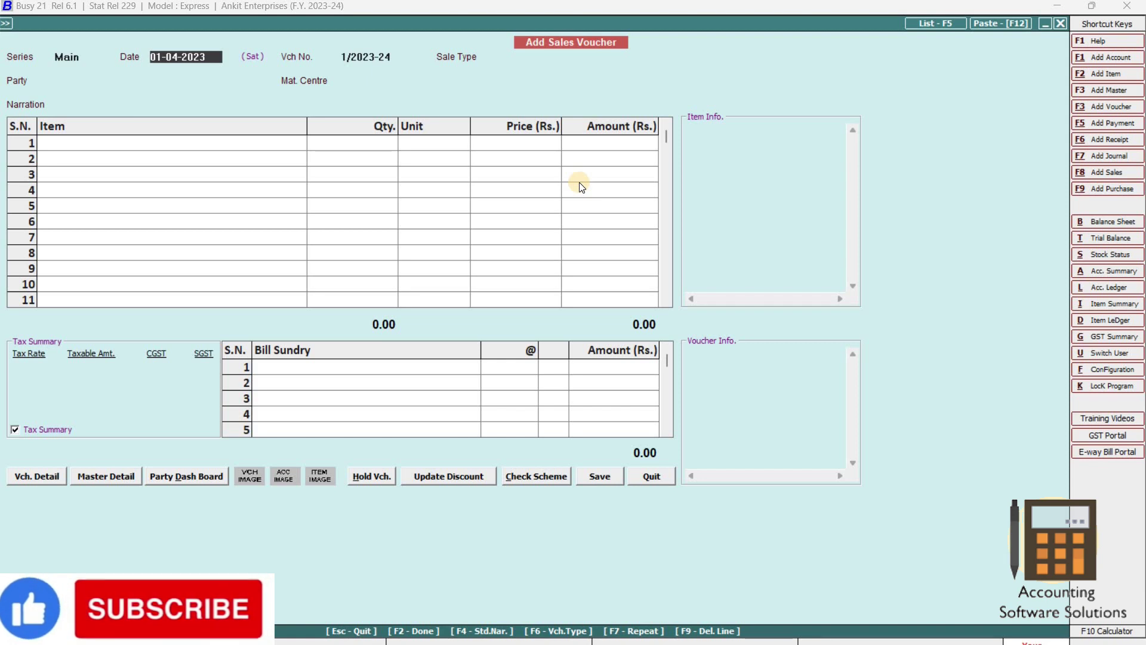
pyautogui.write('1')
pyautogui.press('Delete')
pyautogui.press('Delete')
pyautogui.press('Delete')
pyautogui.press('Delete')
pyautogui.press('Delete')
pyautogui.press('Delete')
pyautogui.press('Delete')
pyautogui.press('Delete')
pyautogui.press('Delete')
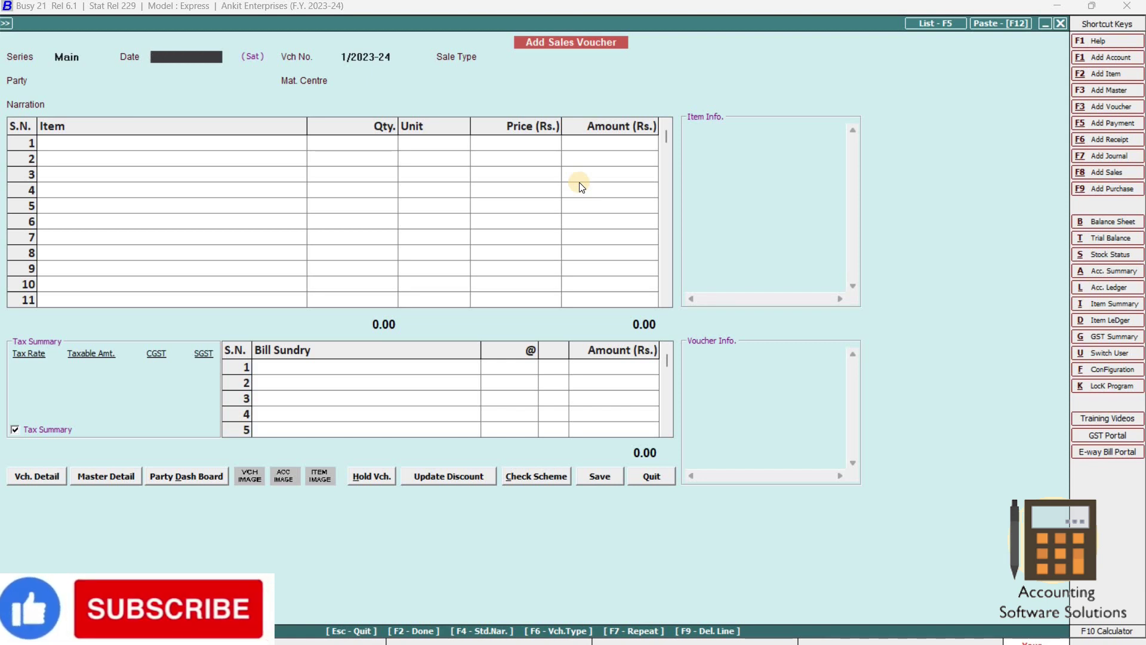
pyautogui.write('19-07')
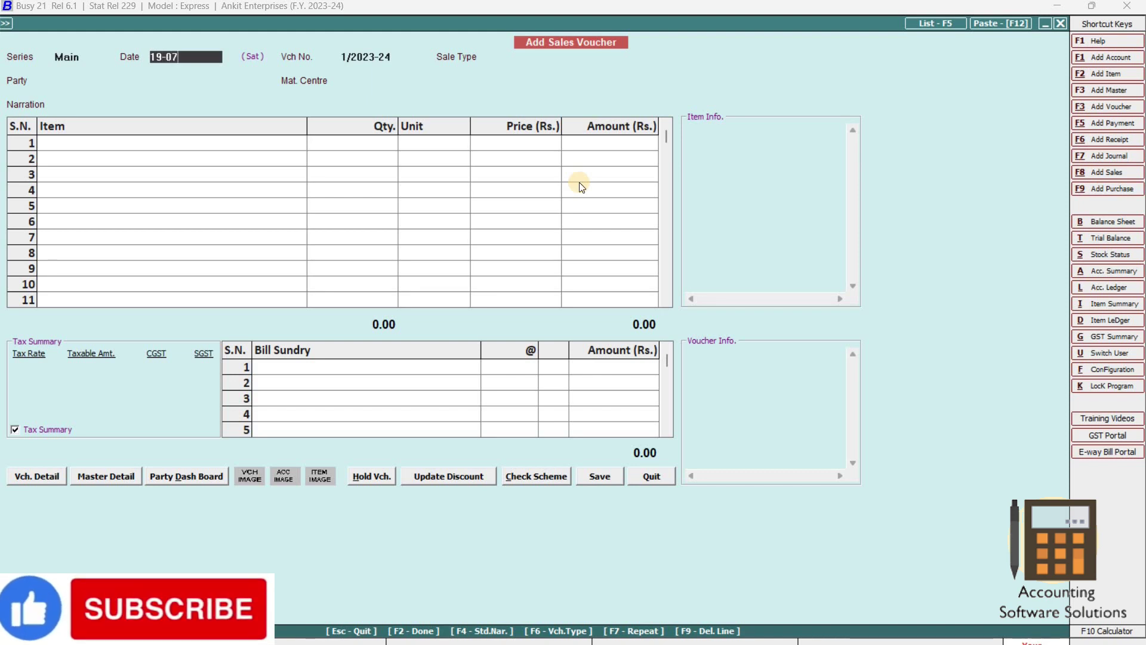
pyautogui.press('Return')
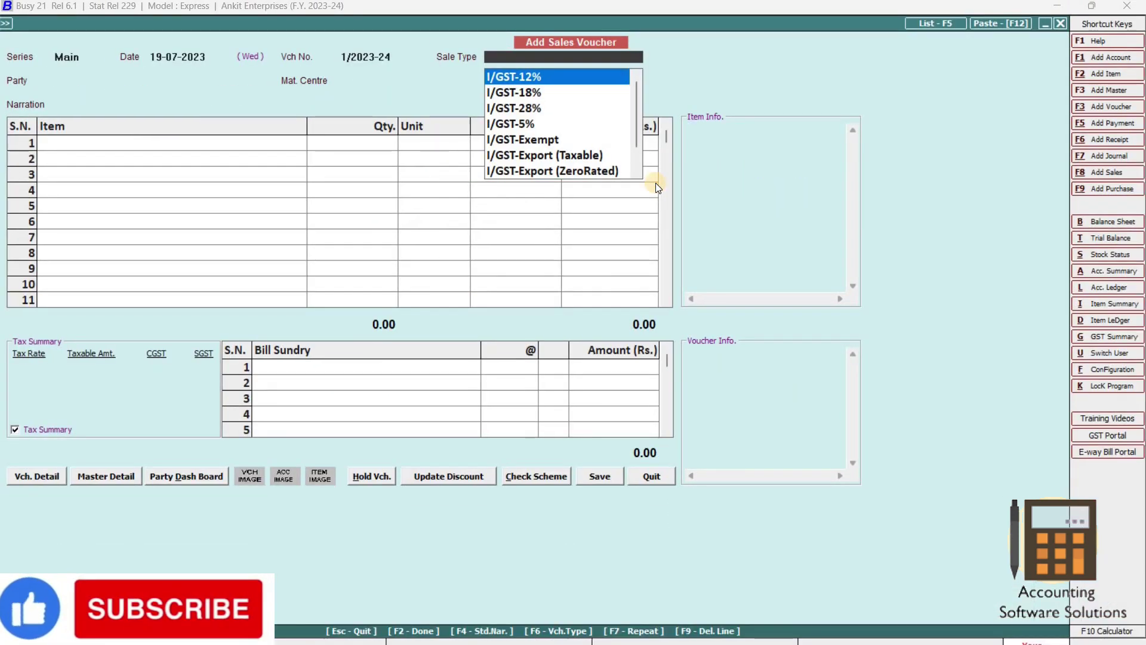
# Step: Set sale type L/GST-ItemWise, party RAM ENTERPRISES and material centre Main Store
pyautogui.write('item')
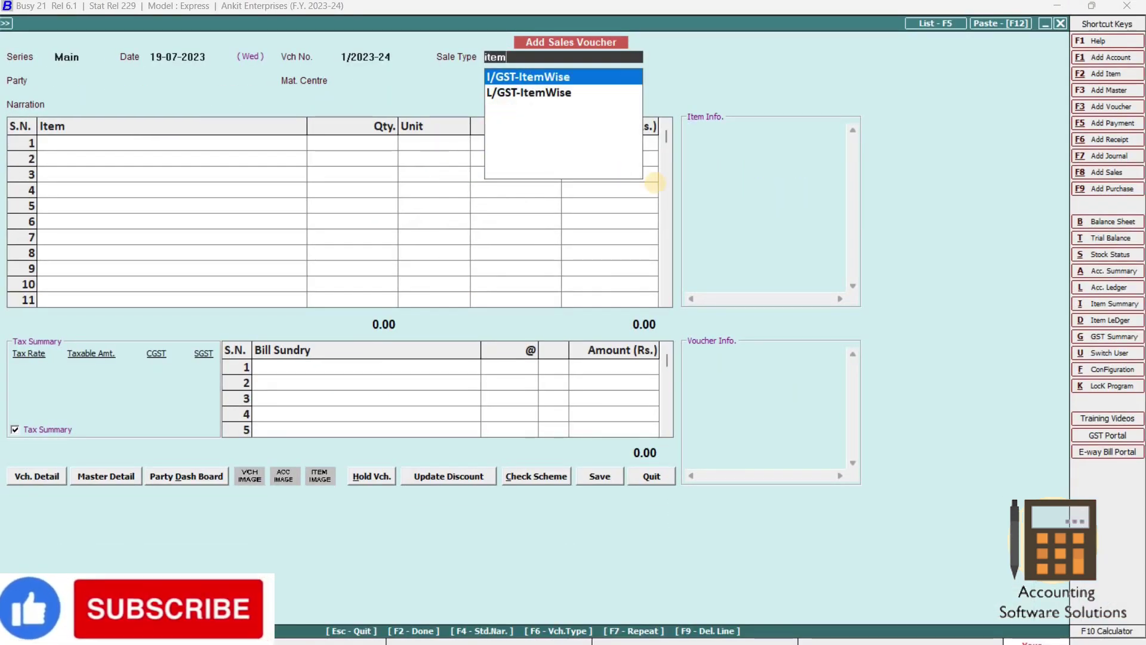
pyautogui.press('Down')
pyautogui.press('Up')
pyautogui.press('Down')
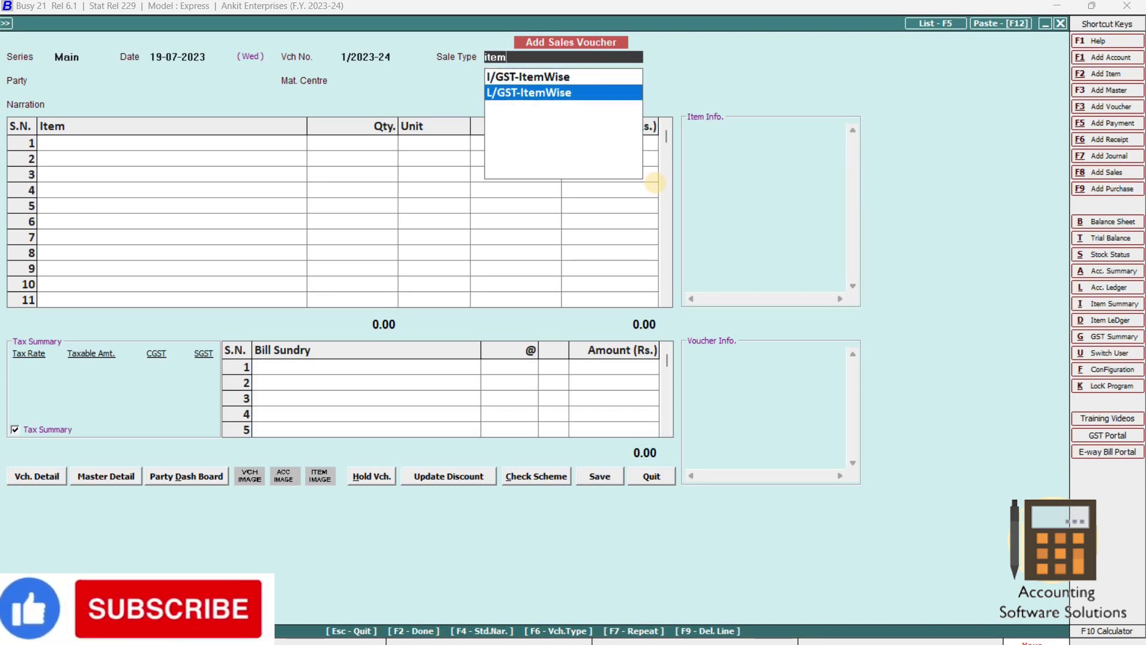
pyautogui.press('Up')
pyautogui.press('Down')
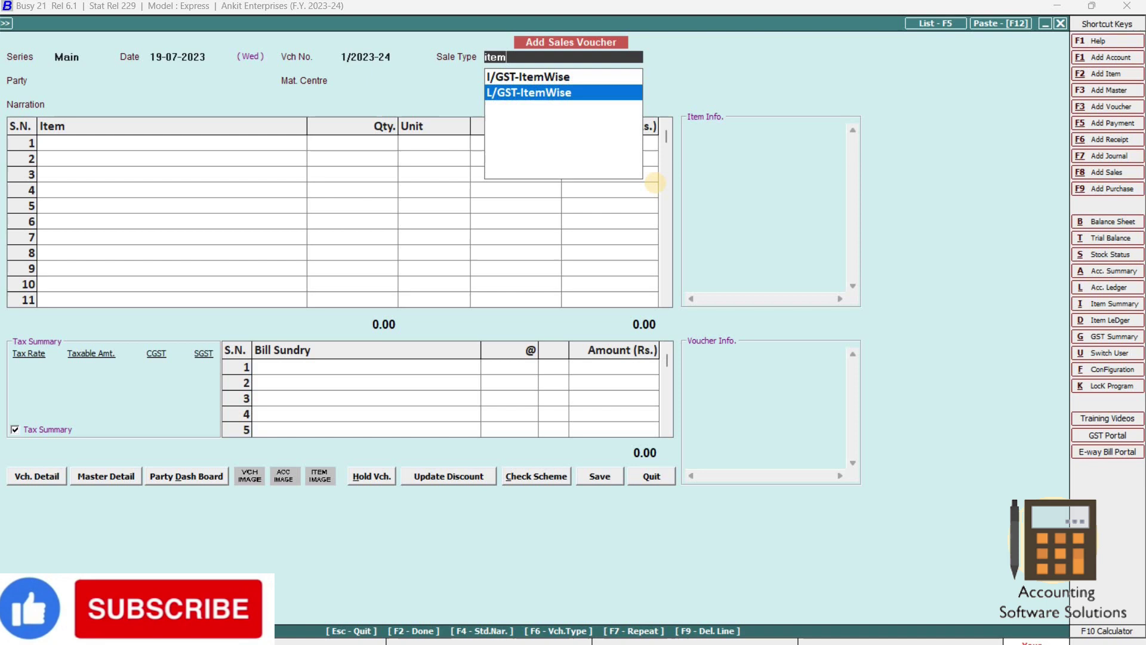
pyautogui.press('Return')
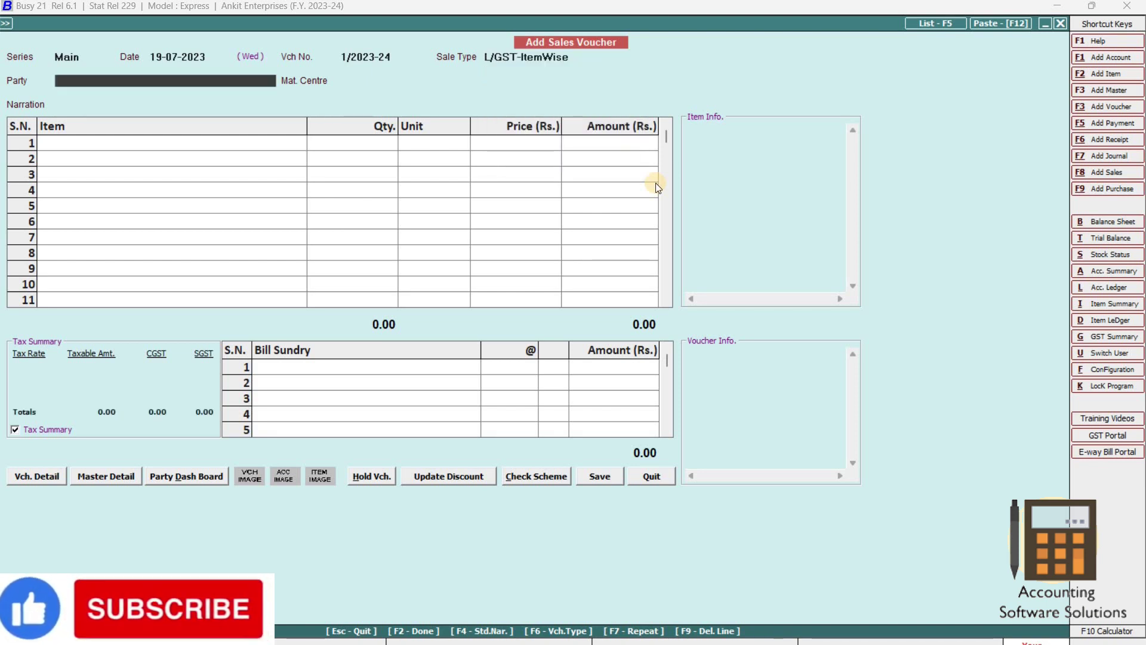
pyautogui.press('Down')
pyautogui.press('Down')
pyautogui.press('Down')
pyautogui.press('Down')
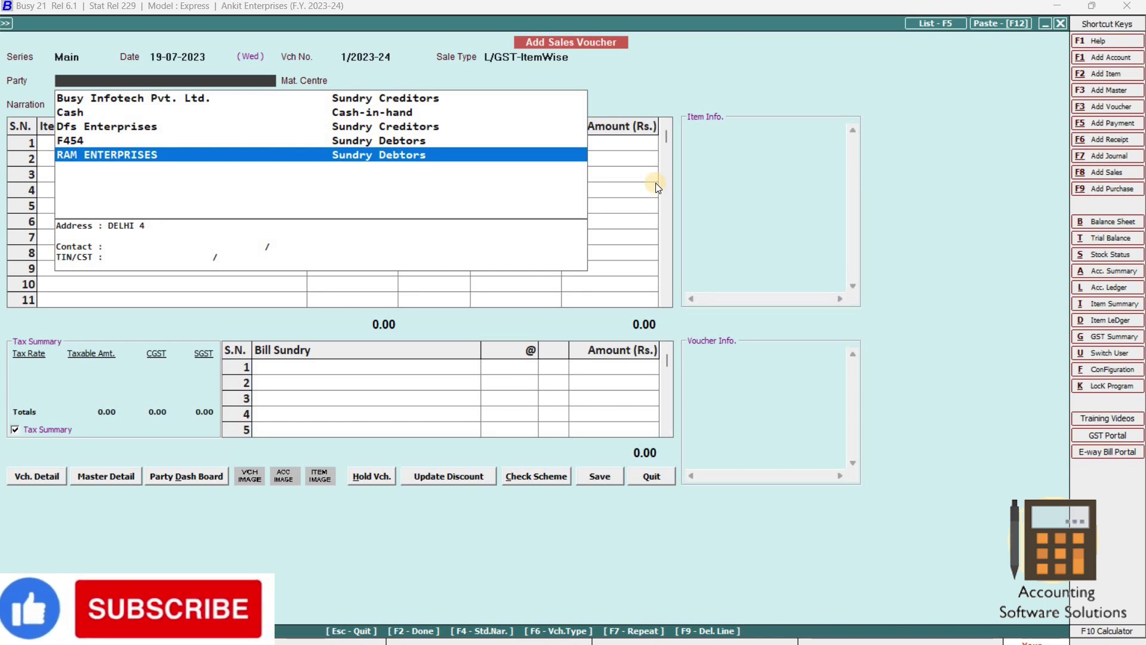
pyautogui.press('Return')
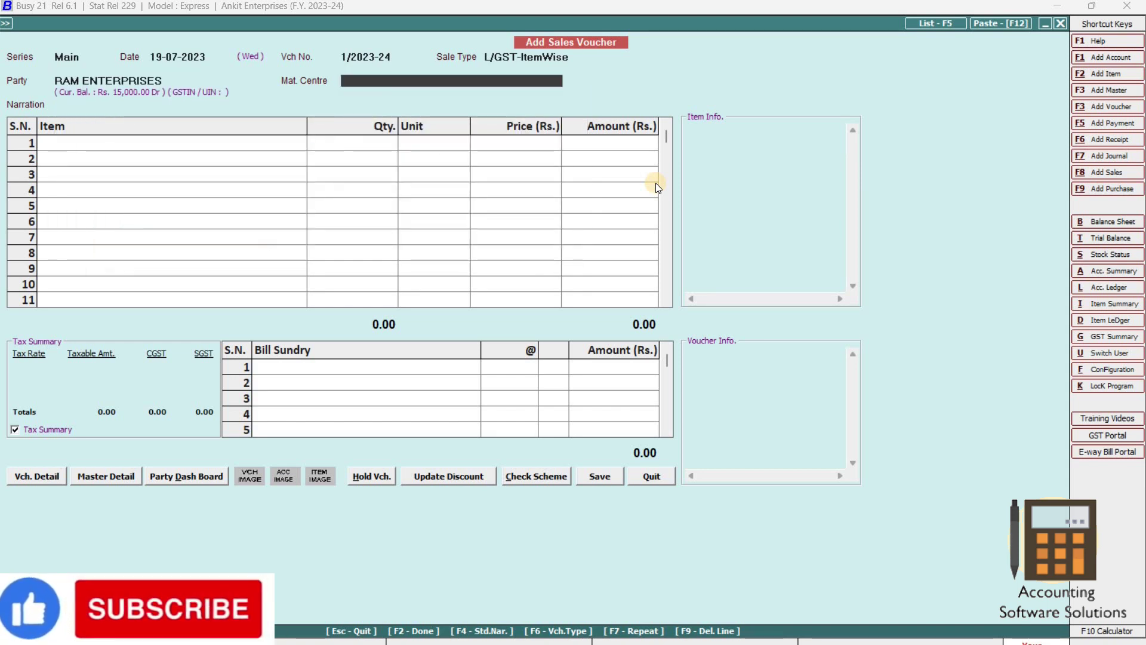
pyautogui.press('Return')
# Step: Add 2 Acer 15 Inch Monitors in item row 1
pyautogui.press('Return')
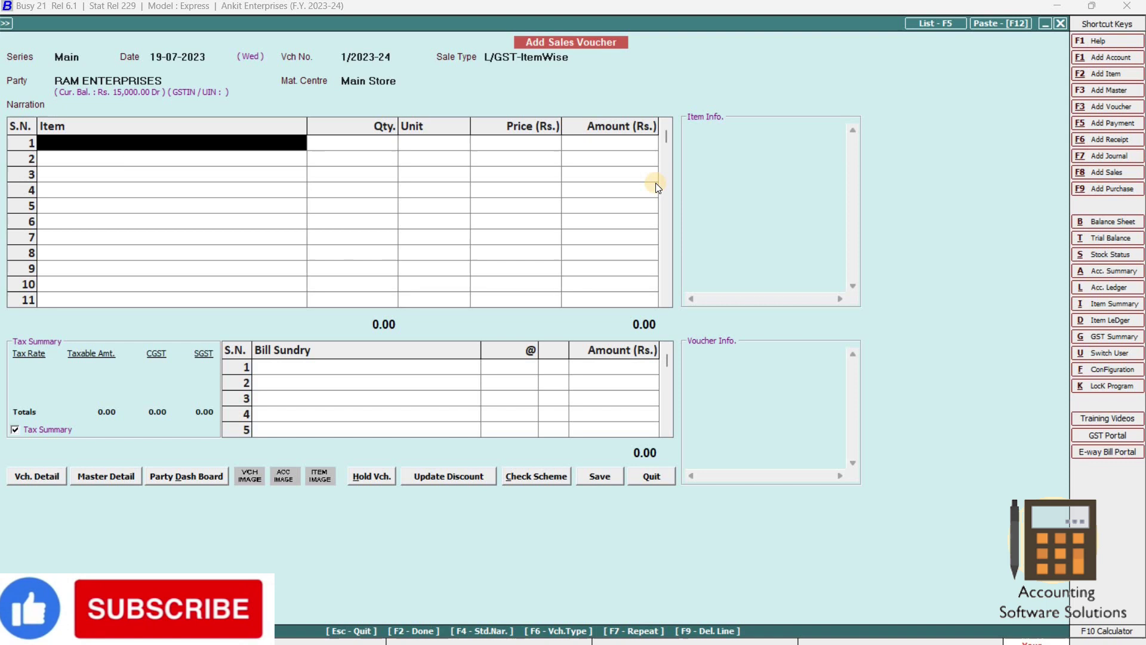
pyautogui.press('Down')
pyautogui.press('Down')
pyautogui.press('Up')
pyautogui.press('Return')
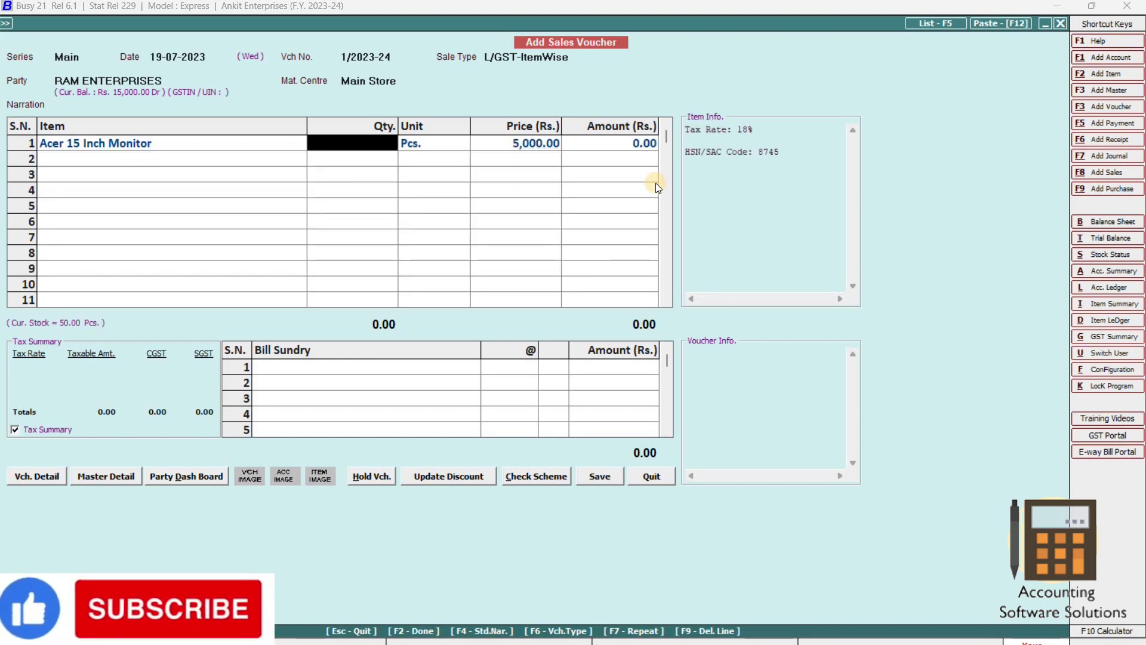
pyautogui.write('2')
pyautogui.press('Return')
pyautogui.press('Return')
pyautogui.press('Return')
pyautogui.press('Return')
pyautogui.press('Return')
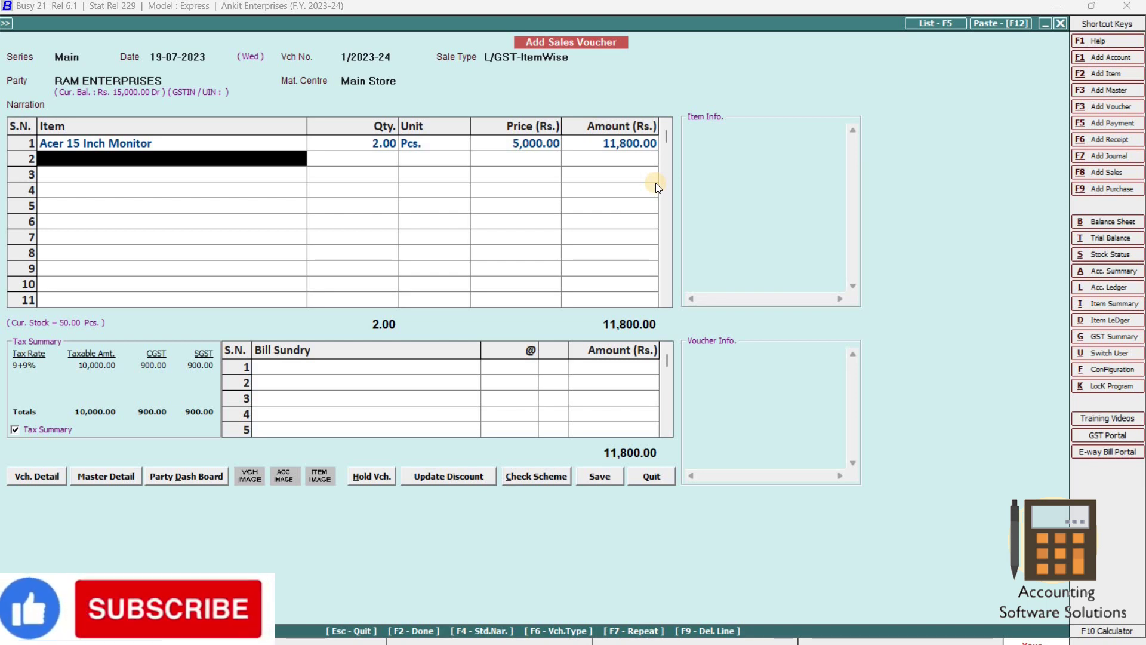
# Step: Add 1 KEYBOARD+MOUSE COMBO LOGITECH in row 2 and accept the item-wise GST details
pyautogui.press('space')
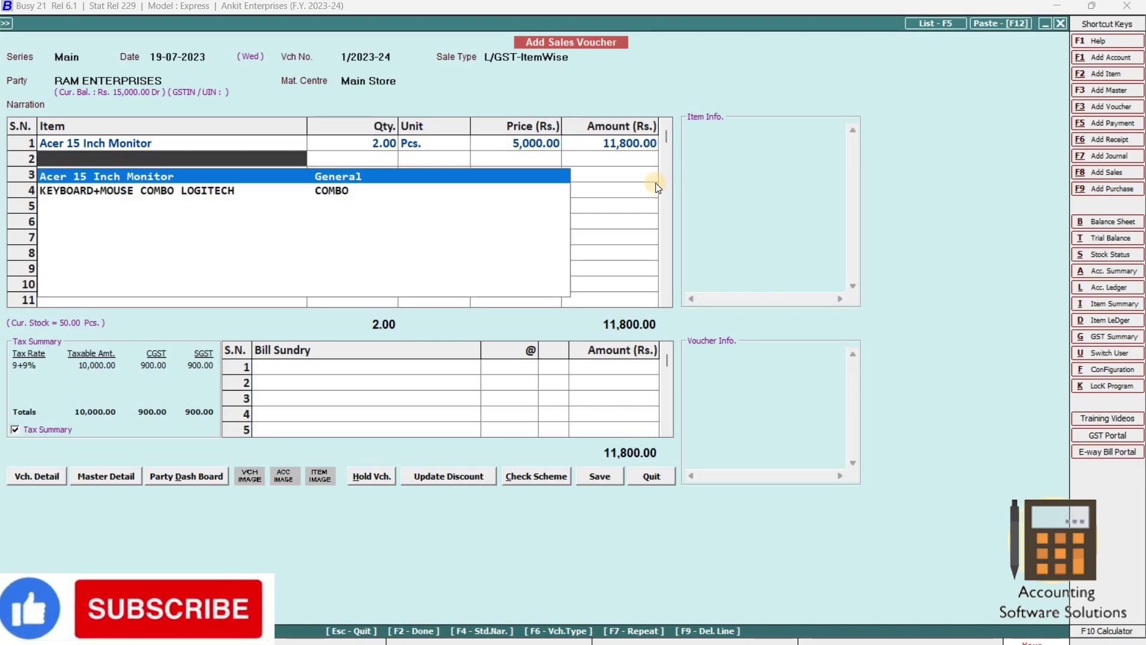
pyautogui.press('Down')
pyautogui.press('Return')
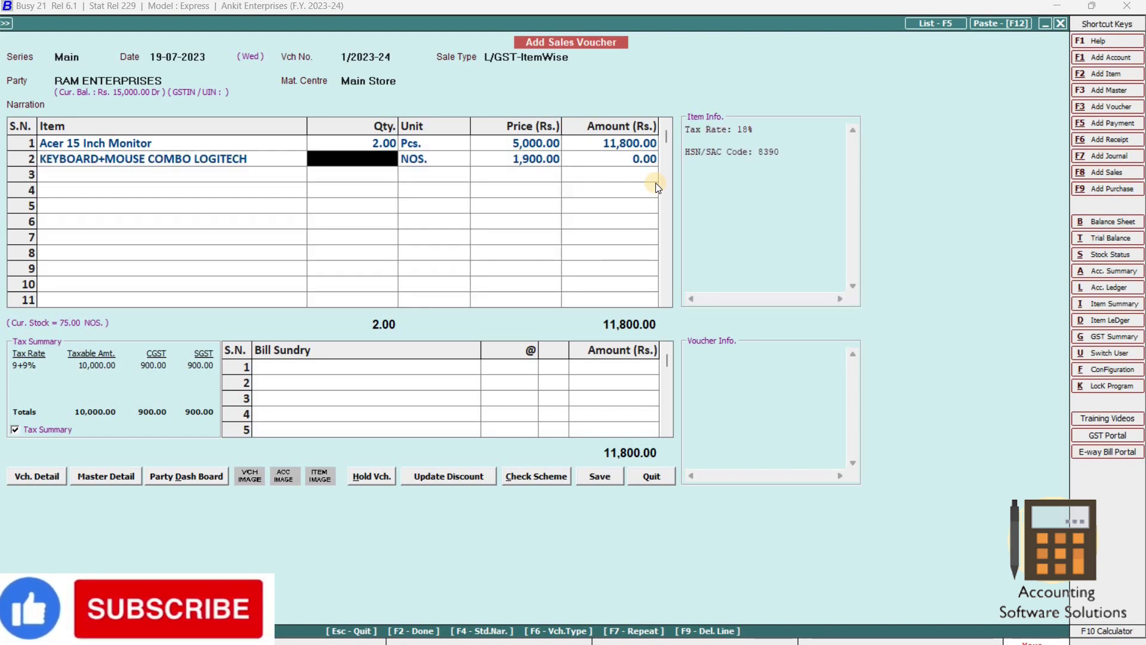
pyautogui.write('1')
pyautogui.press('Return')
pyautogui.press('Return')
pyautogui.press('Return')
pyautogui.press('Return')
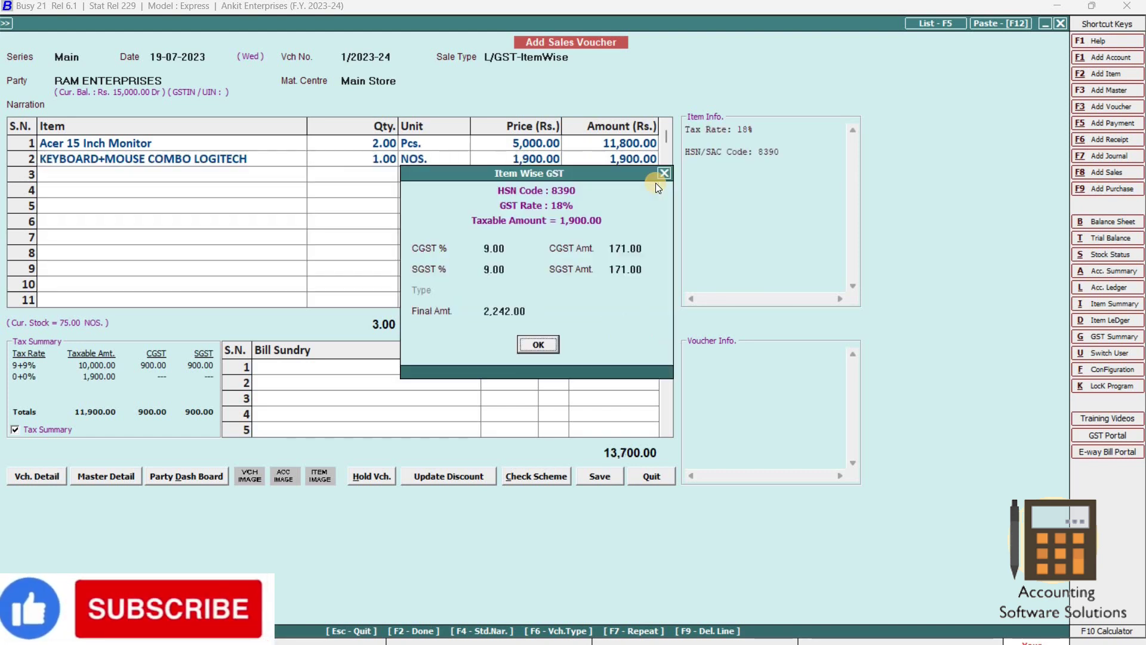
pyautogui.press('Return')
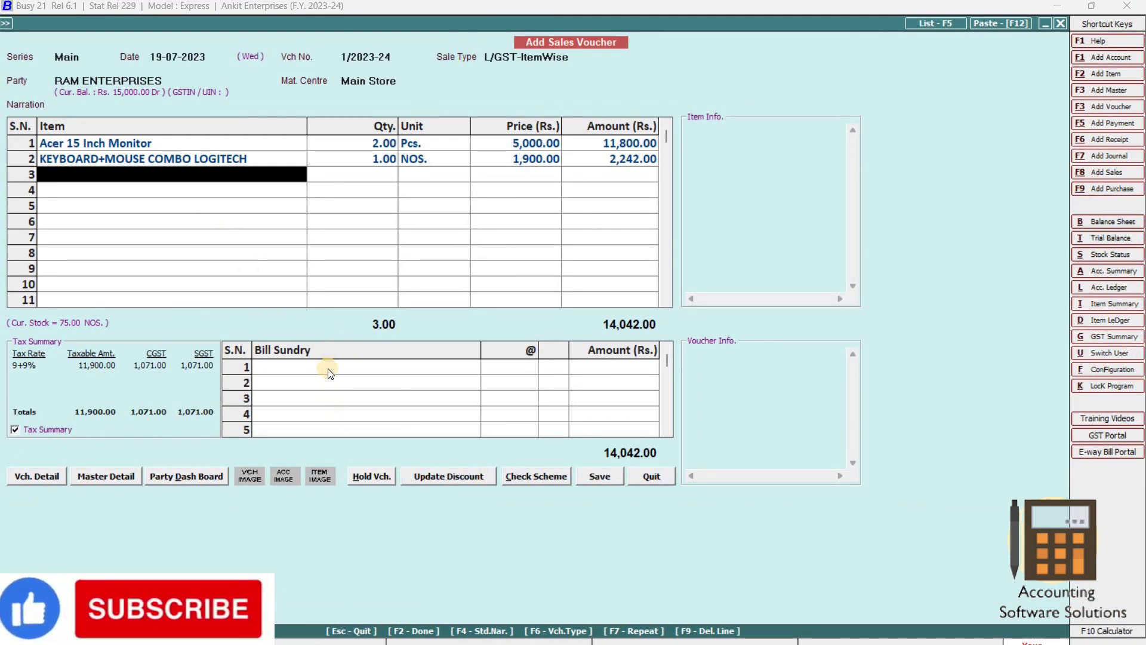
# Step: Apply a 5% Discount as the first bill sundry
pyautogui.click(327, 368)
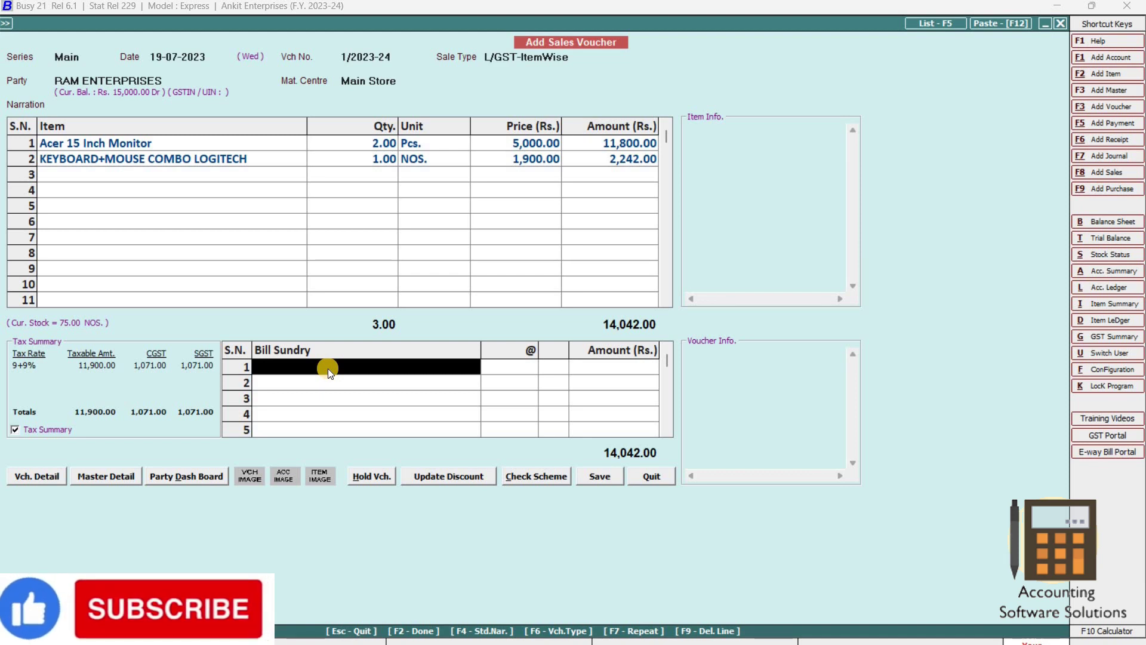
pyautogui.write('dis')
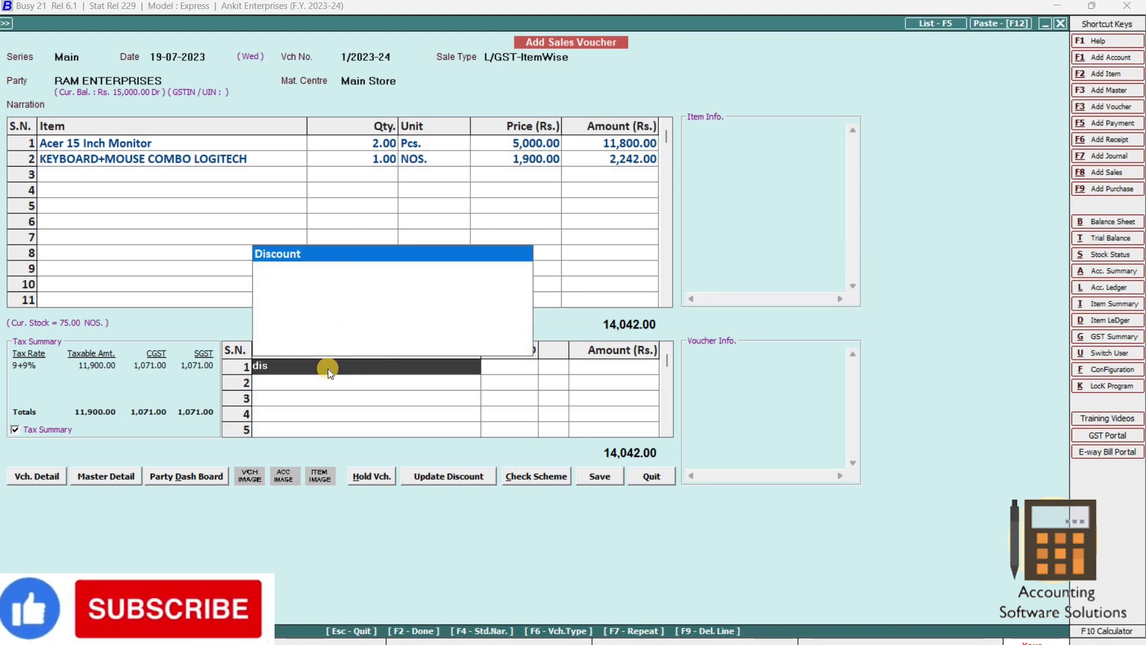
pyautogui.press('Return')
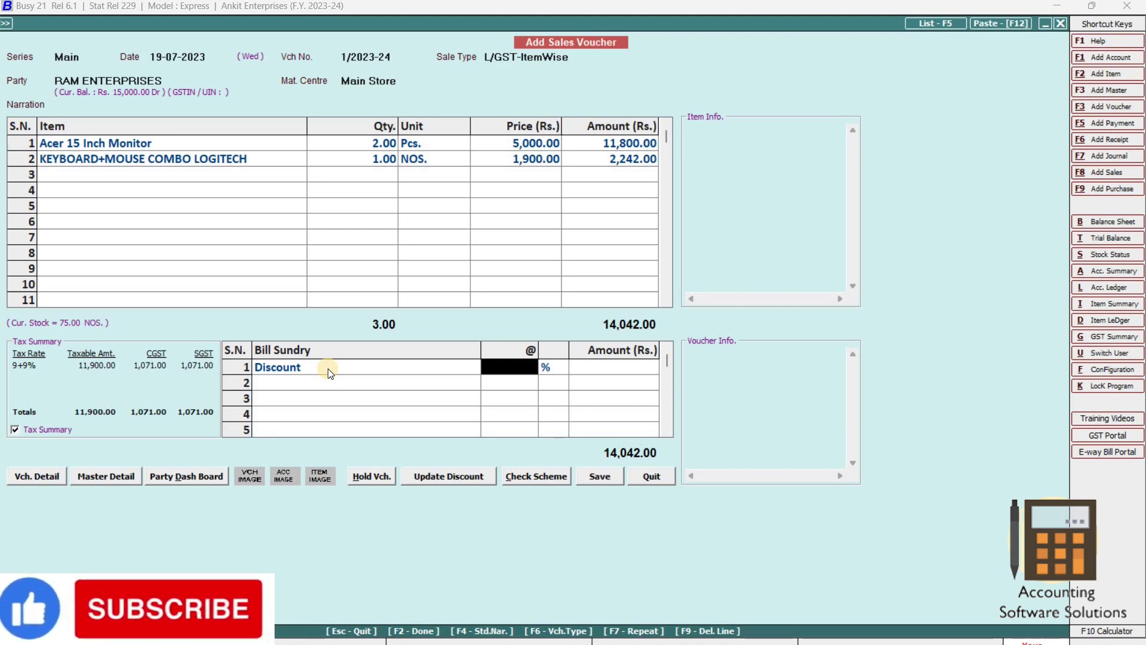
pyautogui.press('Return')
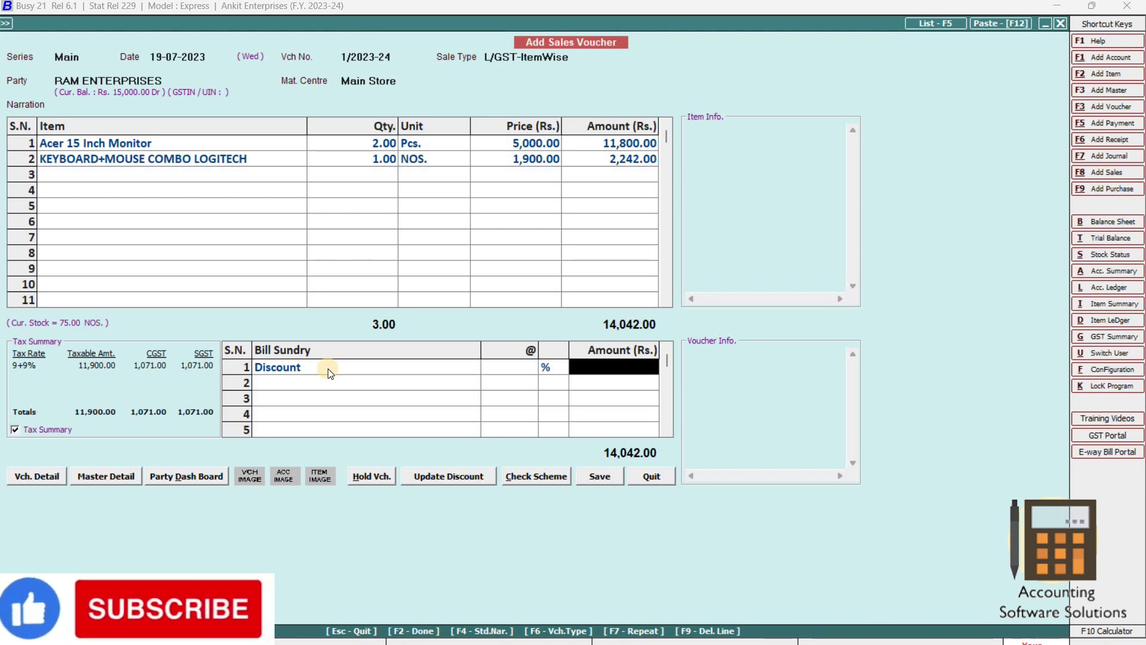
pyautogui.hotkey('shift', 'Tab')
pyautogui.write('5')
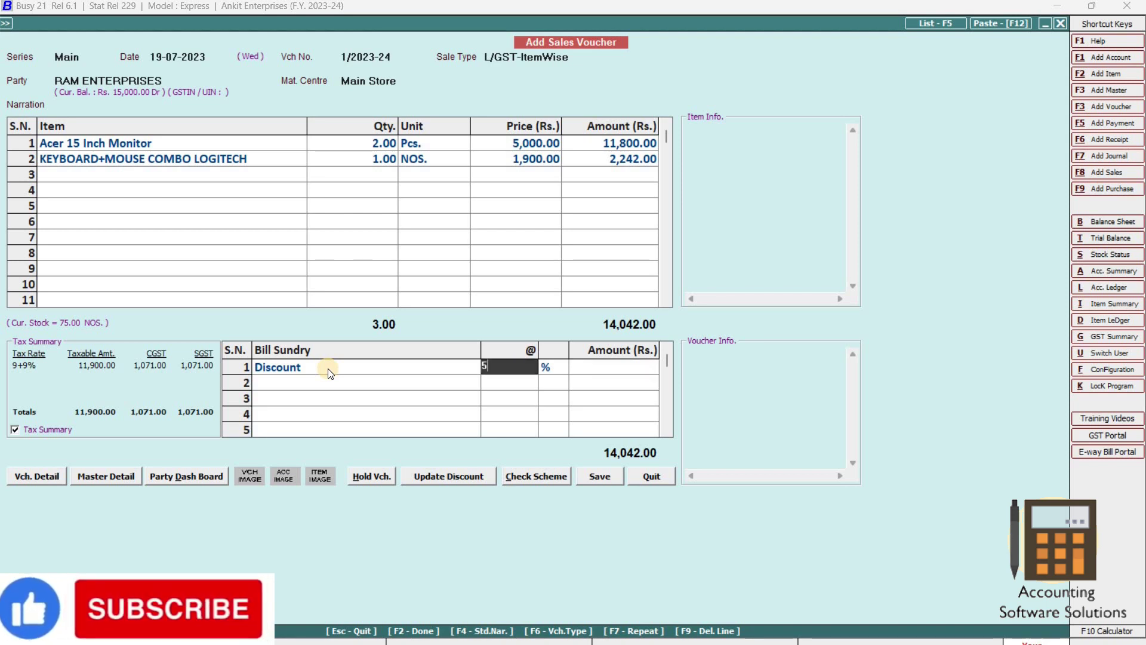
pyautogui.press('Return')
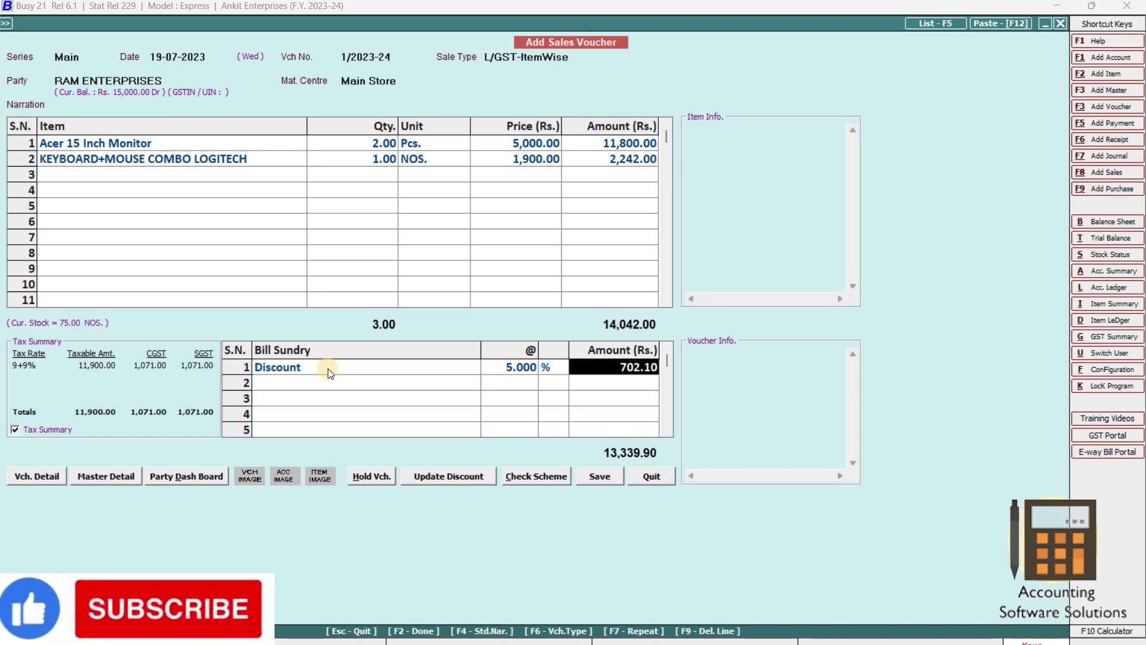
# Step: Add 250 Freight & Forwarding Charges as the second bill sundry
pyautogui.press('Return')
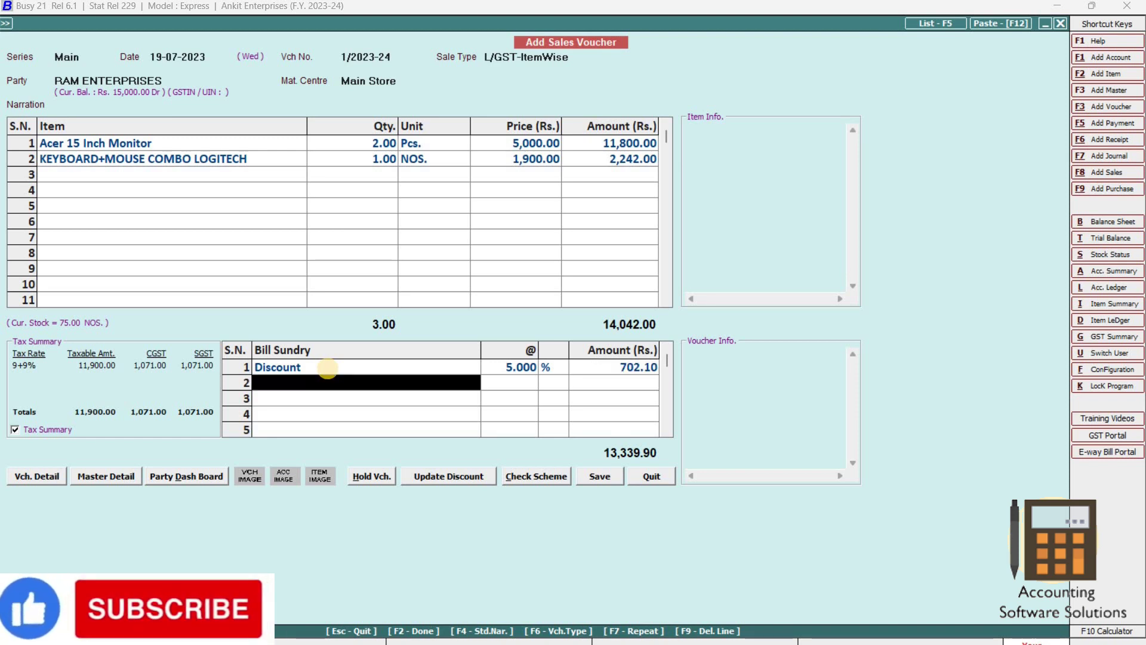
pyautogui.write('fre')
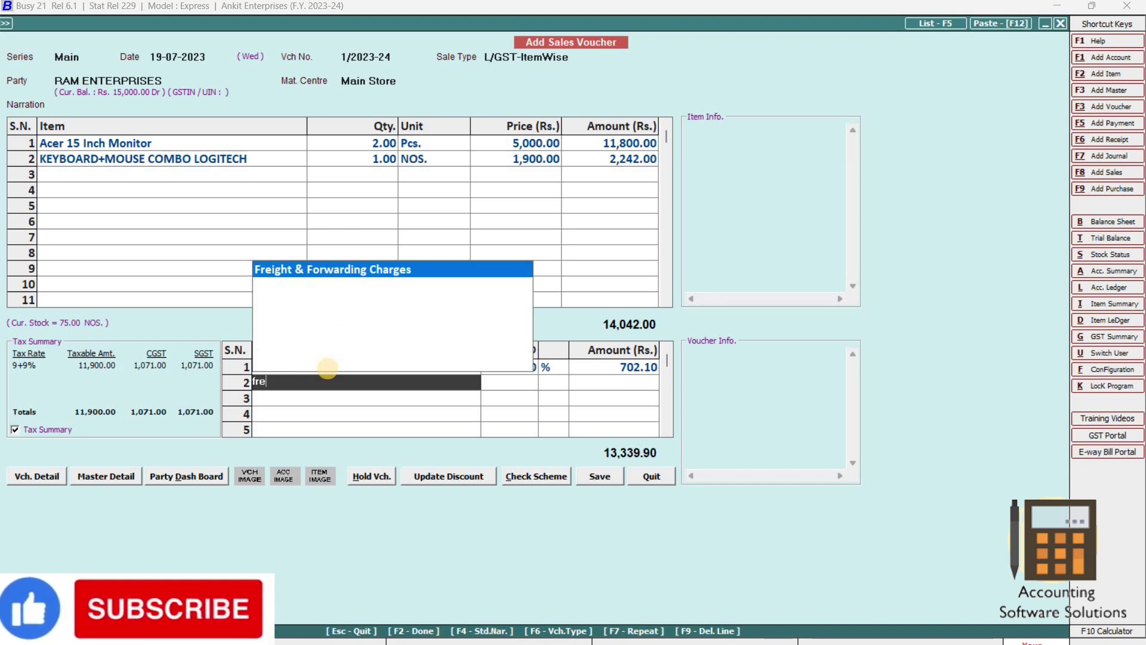
pyautogui.press('Return')
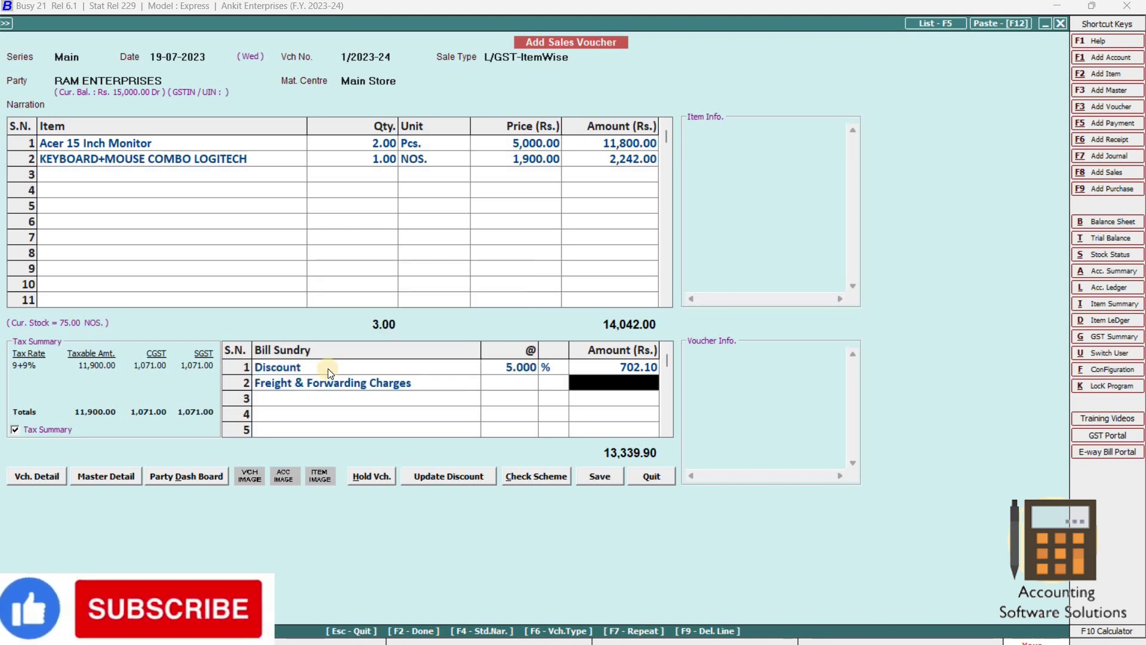
pyautogui.write('250')
pyautogui.press('Return')
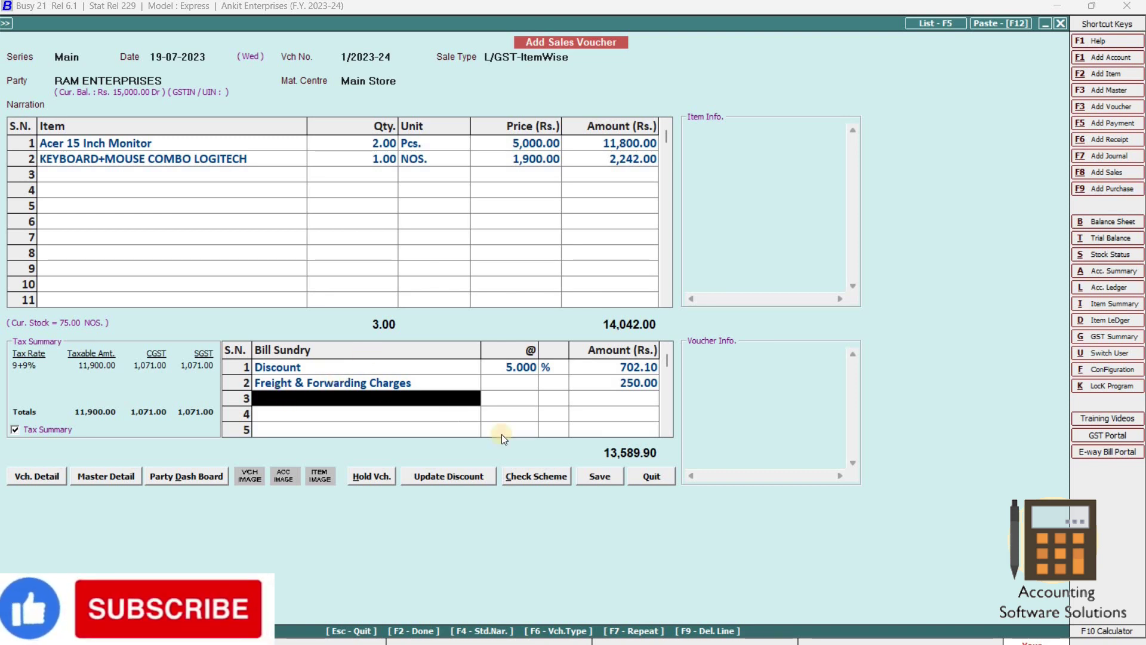
# Step: Save the sales voucher and preview its STANDARD tax invoice totalling 13,589.90
pyautogui.click(600, 476)
pyautogui.click(560, 463)
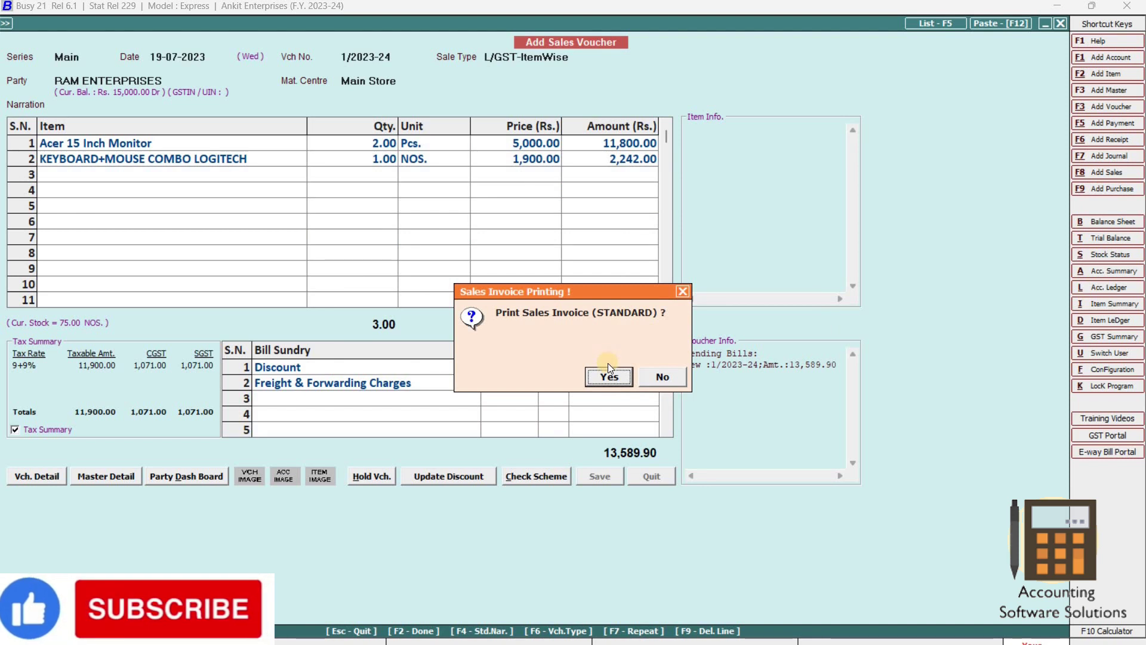
pyautogui.click(608, 377)
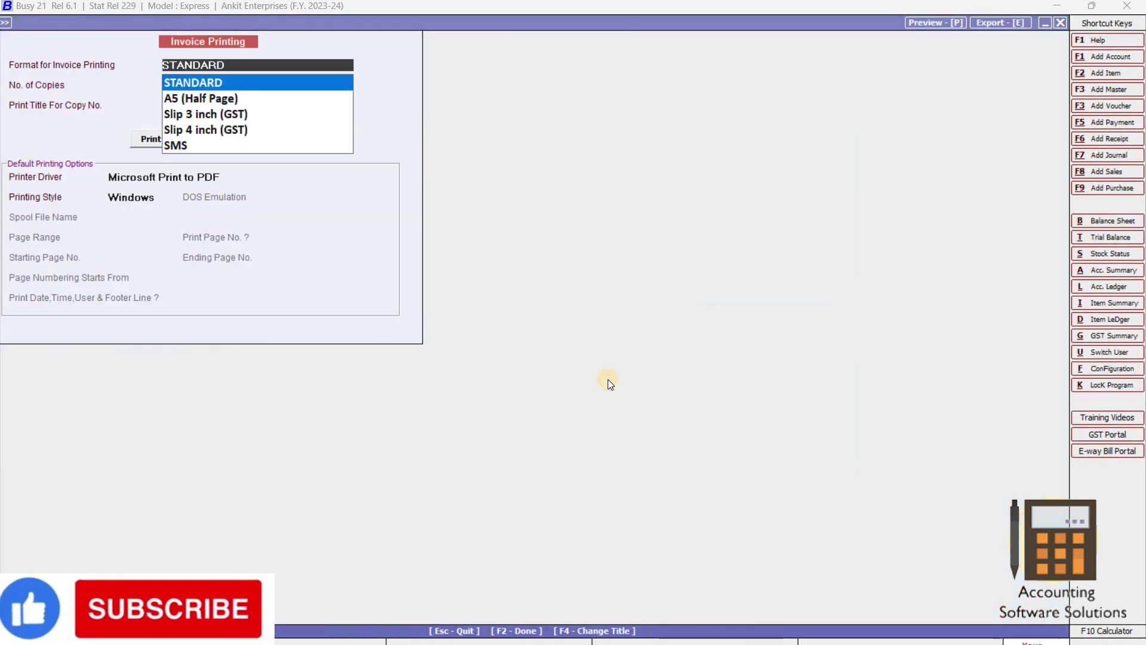
pyautogui.press('Return')
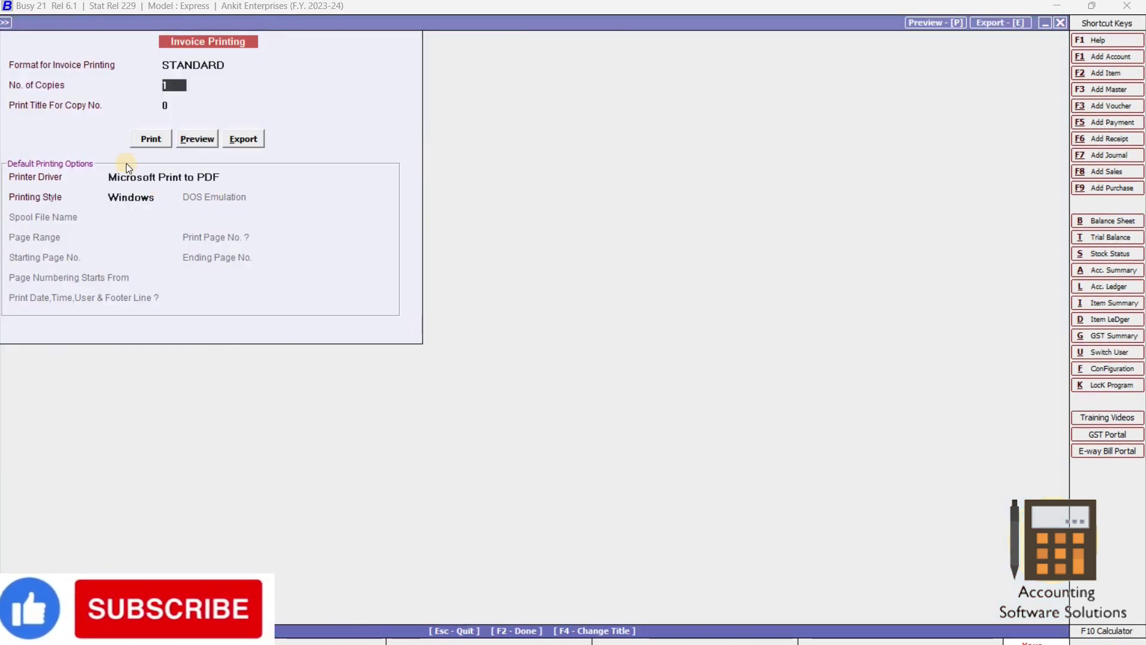
pyautogui.click(194, 141)
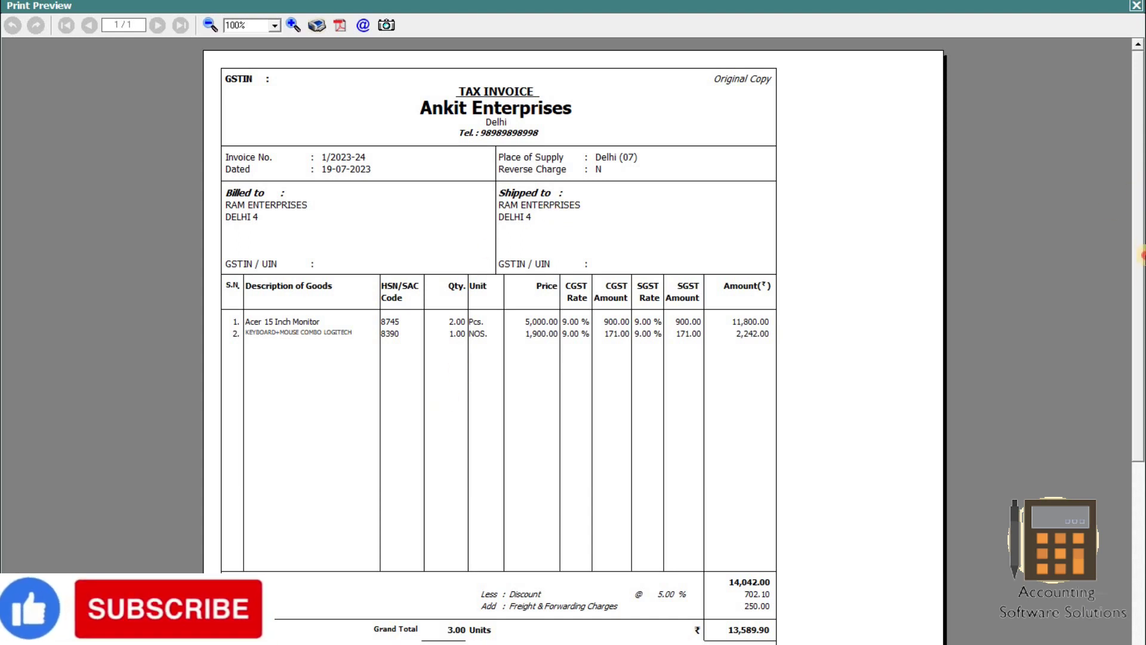
# Step: Review the invoice preview, then close it and the new blank sales voucher
pyautogui.scroll(-3, 1141, 287)
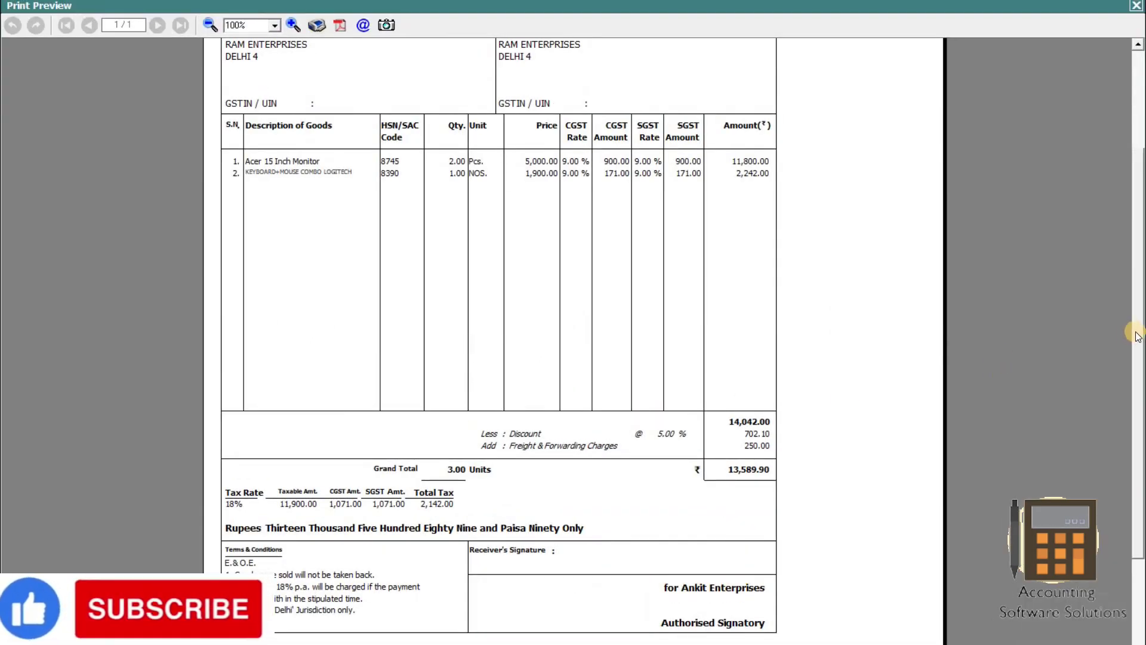
pyautogui.scroll(5, 1128, 199)
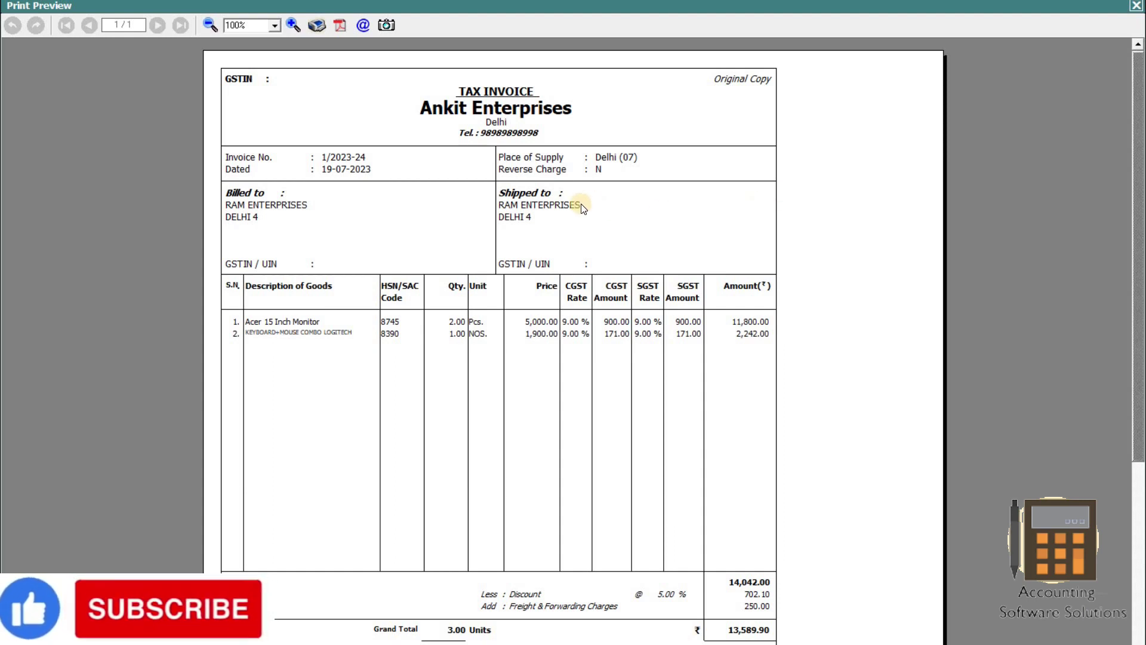
pyautogui.click(1138, 8)
pyautogui.press('Escape')
pyautogui.press('Escape')
pyautogui.press('Escape')
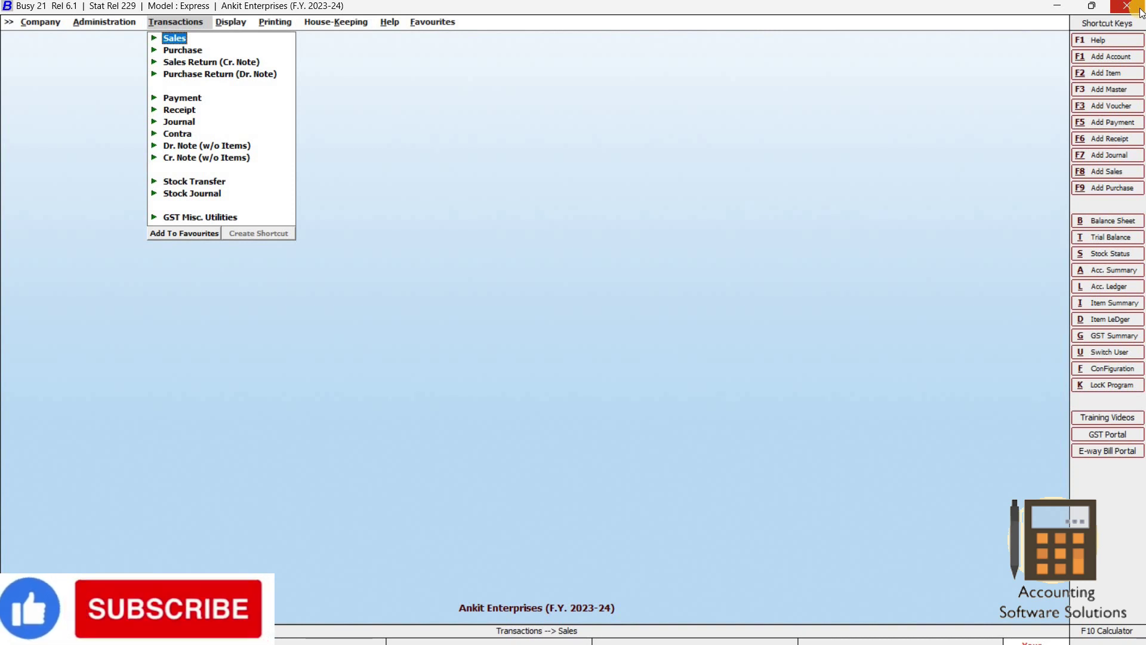
# Step: Open sales voucher 1/2023-24 for modification
pyautogui.press('Return')
pyautogui.press('Down')
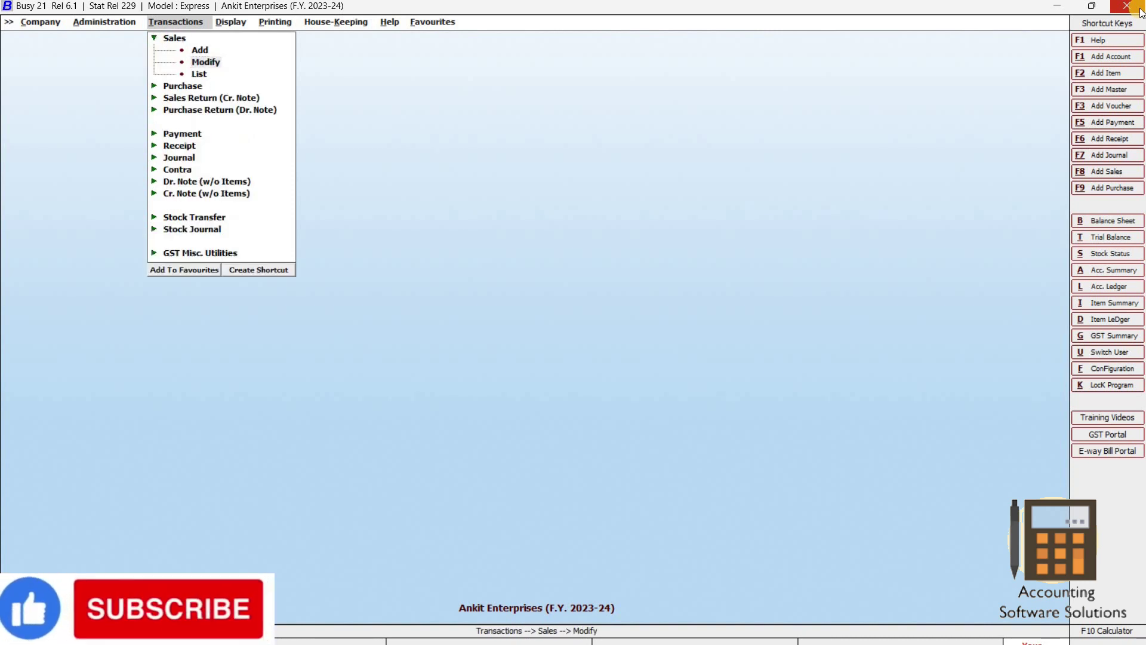
pyautogui.press('Return')
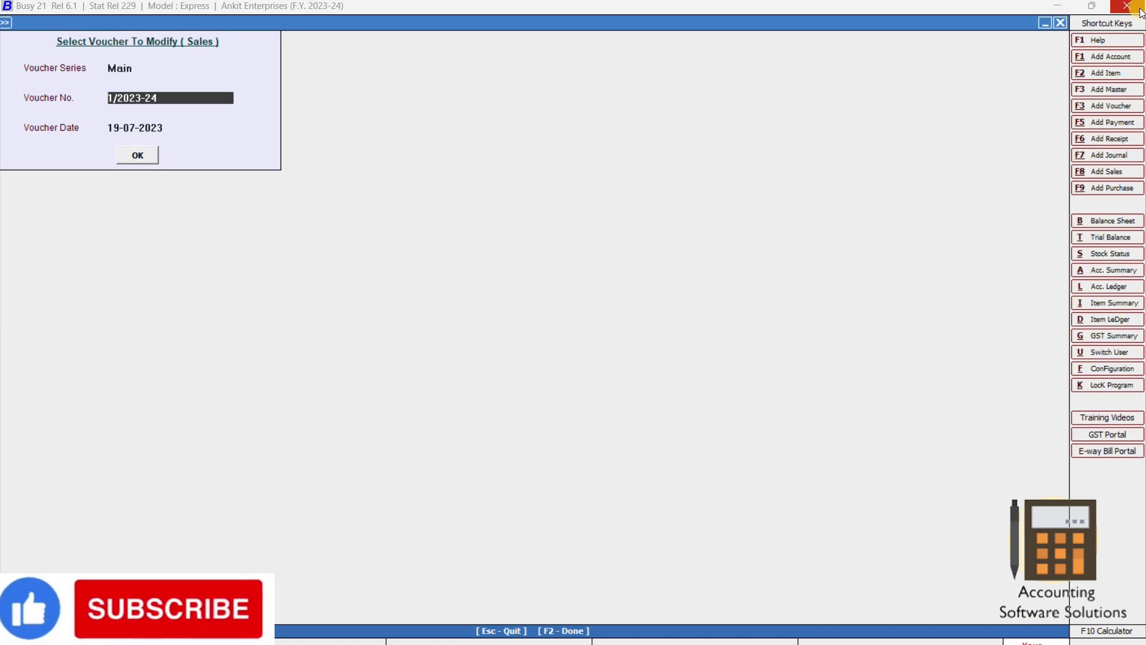
pyautogui.press('Return')
pyautogui.press('Return')
pyautogui.press('Return')
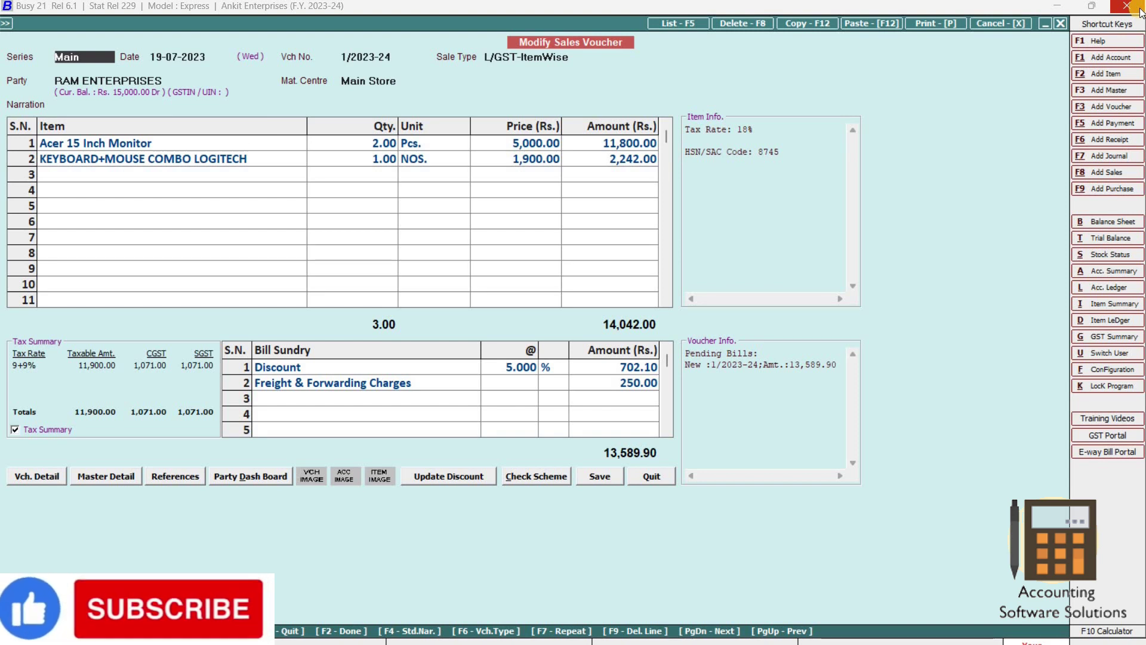
# Step: Change the monitor quantity to 1 and the keyboard-mouse combo price to 1,800
pyautogui.press('Return')
pyautogui.press('Return')
pyautogui.press('Return')
pyautogui.press('Return')
pyautogui.press('Return')
pyautogui.press('Return')
pyautogui.press('Return')
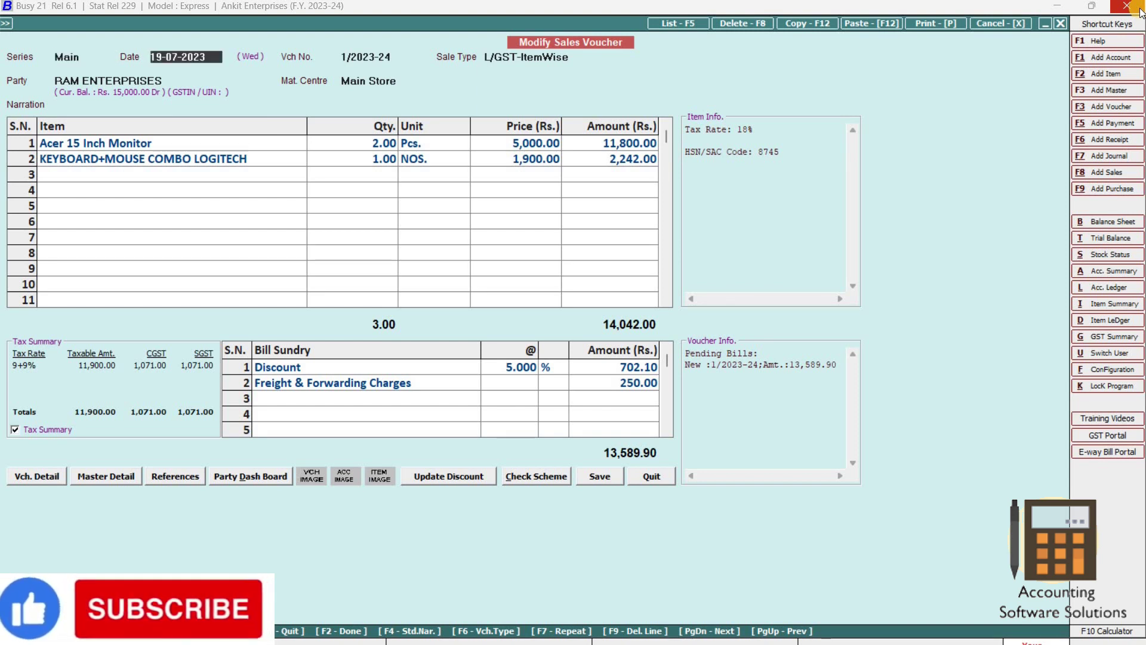
pyautogui.write('1')
pyautogui.press('Return')
pyautogui.press('Return')
pyautogui.press('Return')
pyautogui.press('Return')
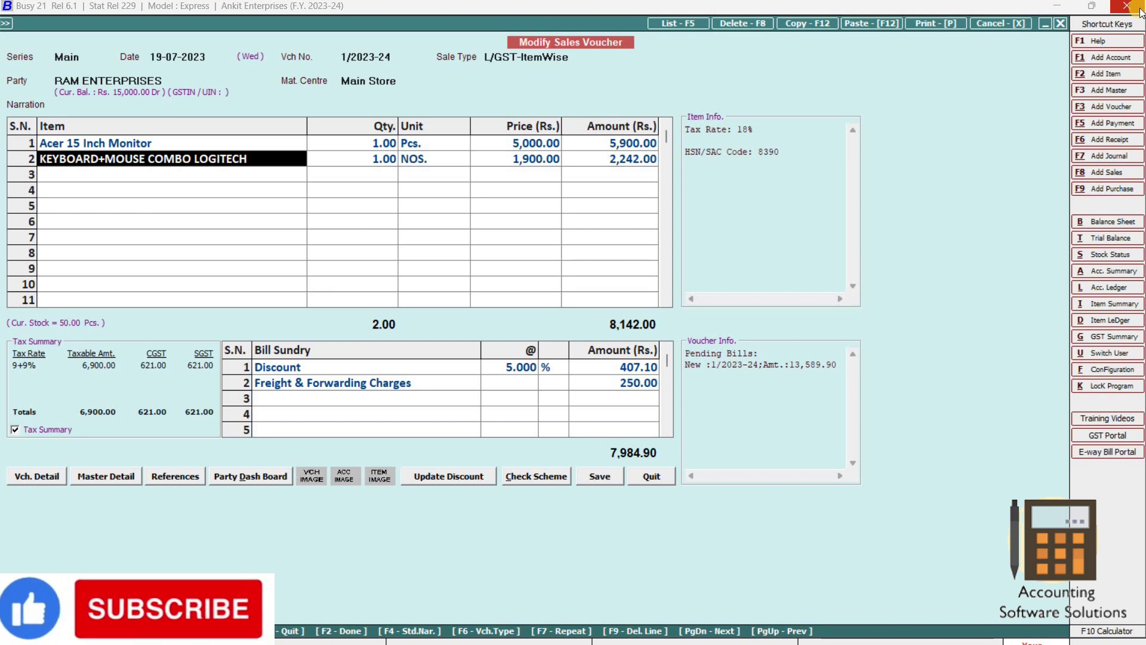
pyautogui.press('Return')
pyautogui.press('Return')
pyautogui.press('Return')
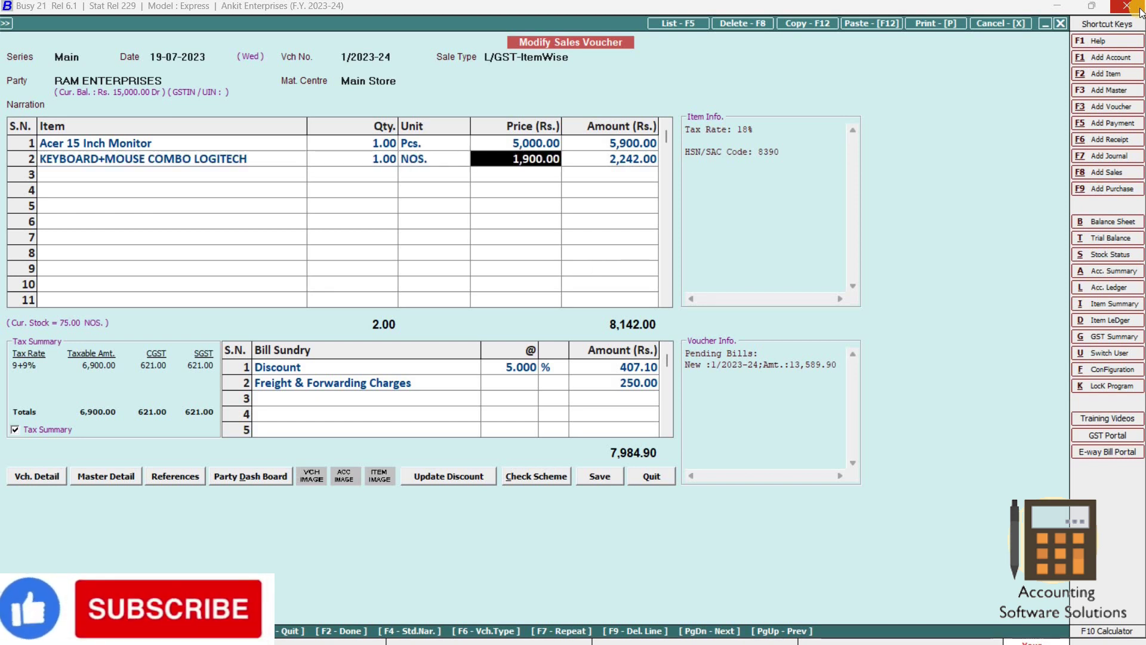
pyautogui.write('1800')
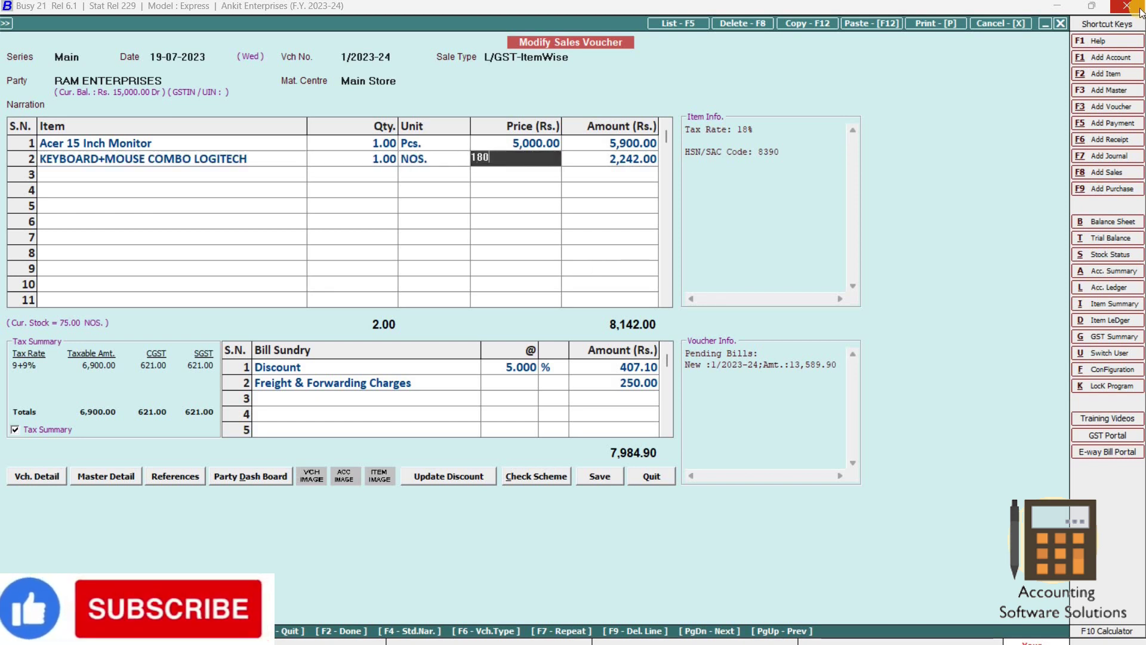
pyautogui.press('Return')
pyautogui.press('Return')
pyautogui.press('Return')
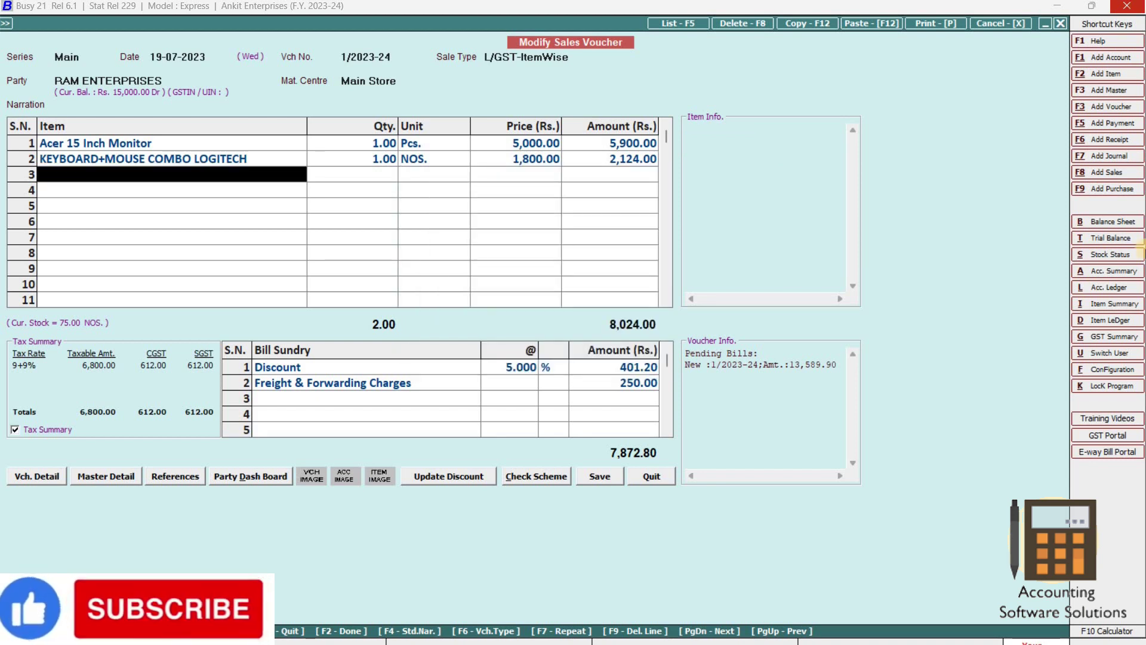
# Step: Save the modified voucher, accept the bill-by-bill adjustment, and print in STANDARD format
pyautogui.click(594, 476)
pyautogui.click(582, 461)
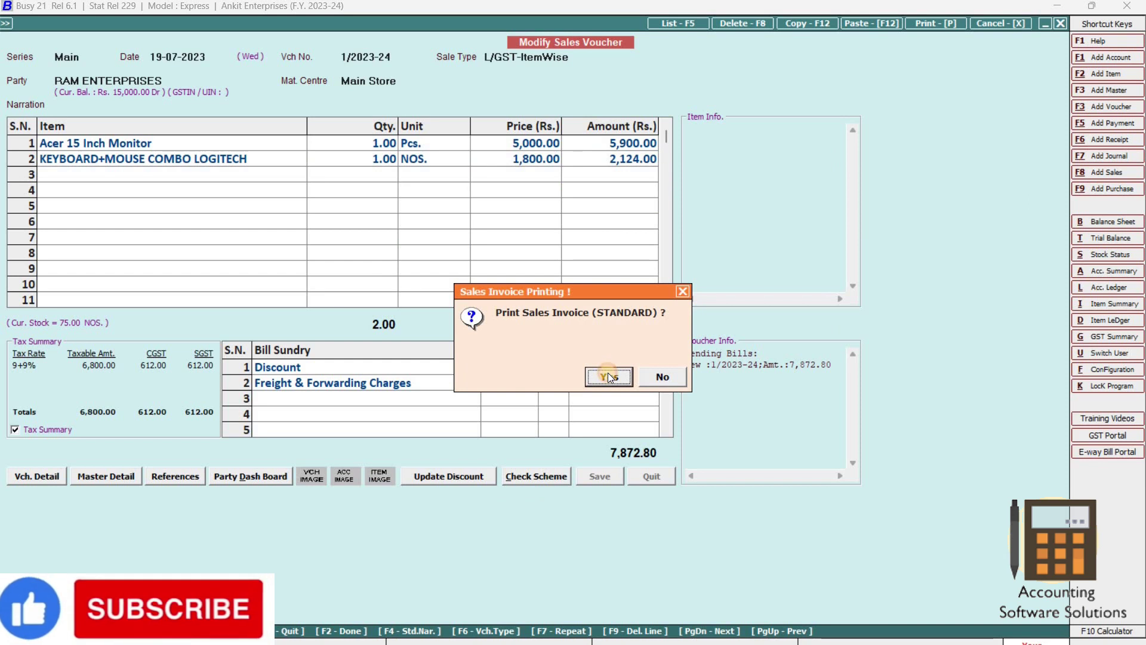
pyautogui.click(608, 373)
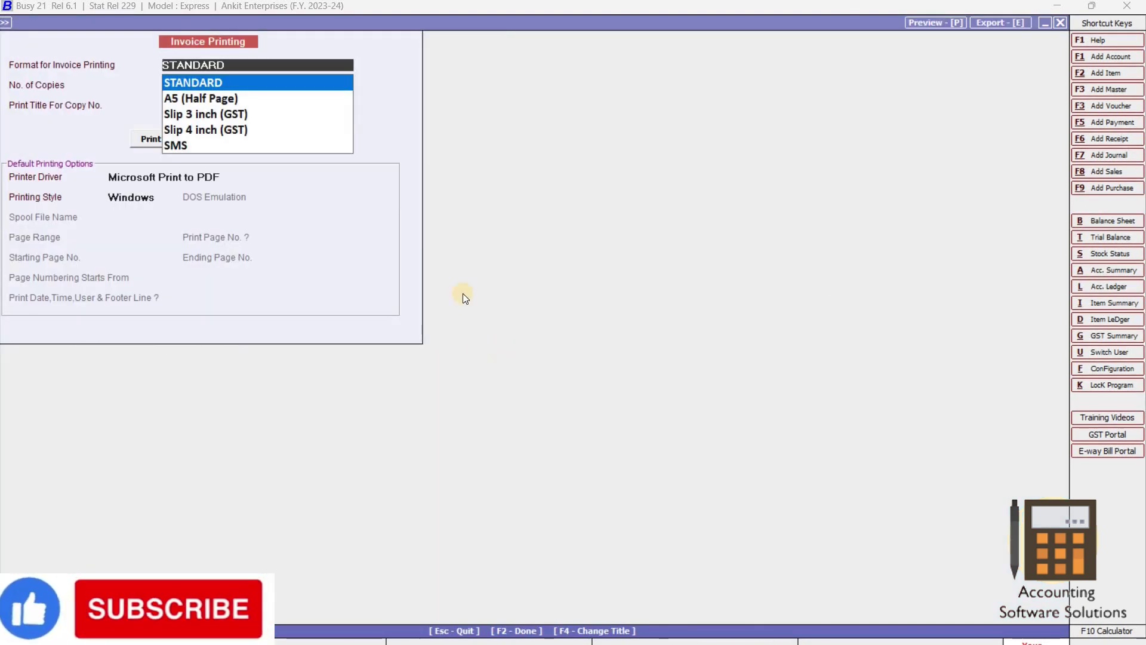
pyautogui.press('Return')
# Step: Preview the revised tax invoice showing discount 401.20 and grand total 7,872.80
pyautogui.click(188, 141)
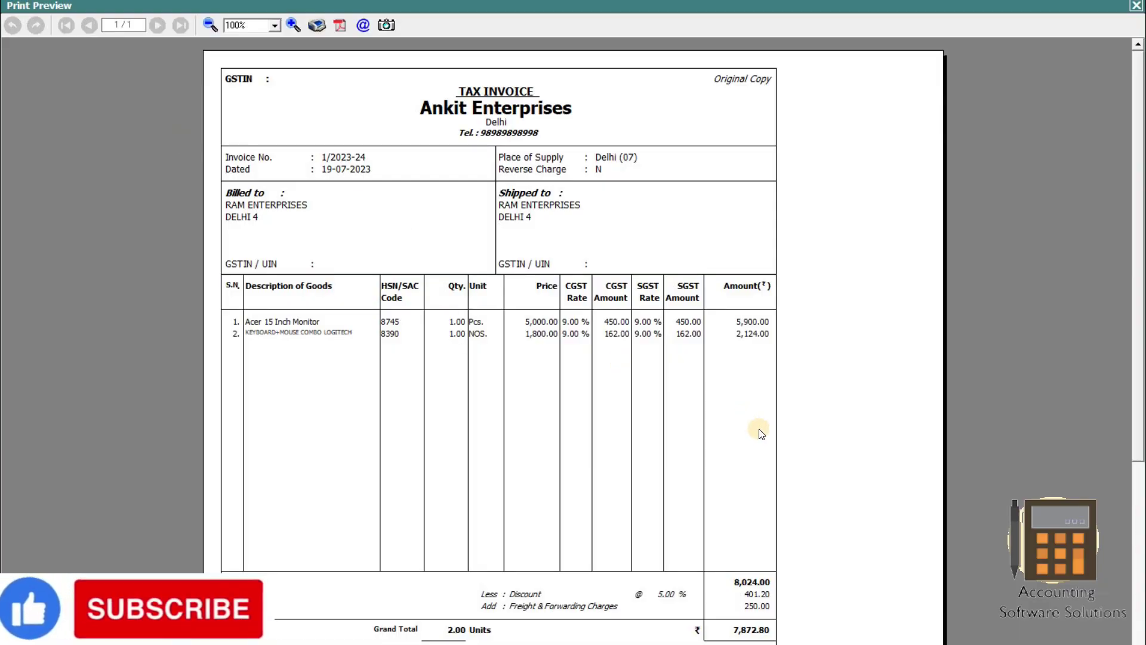
pyautogui.moveTo(1140, 127); pyautogui.dragTo(1141, 281)
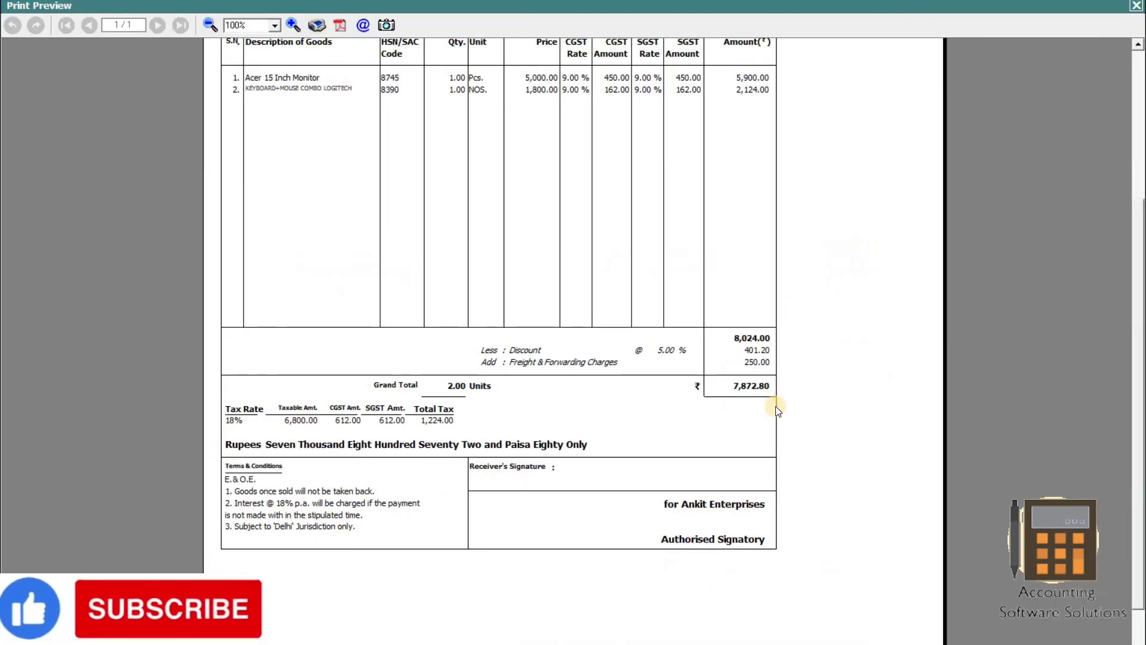
pyautogui.press('Escape')
pyautogui.press('Escape')
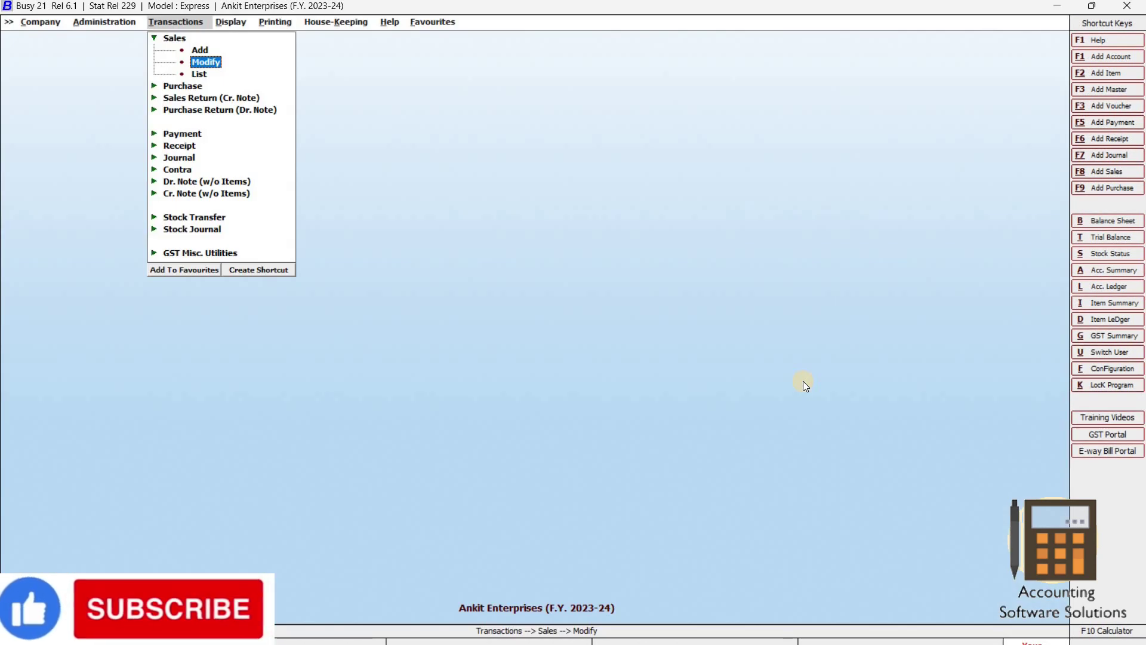
pyautogui.press('Down')
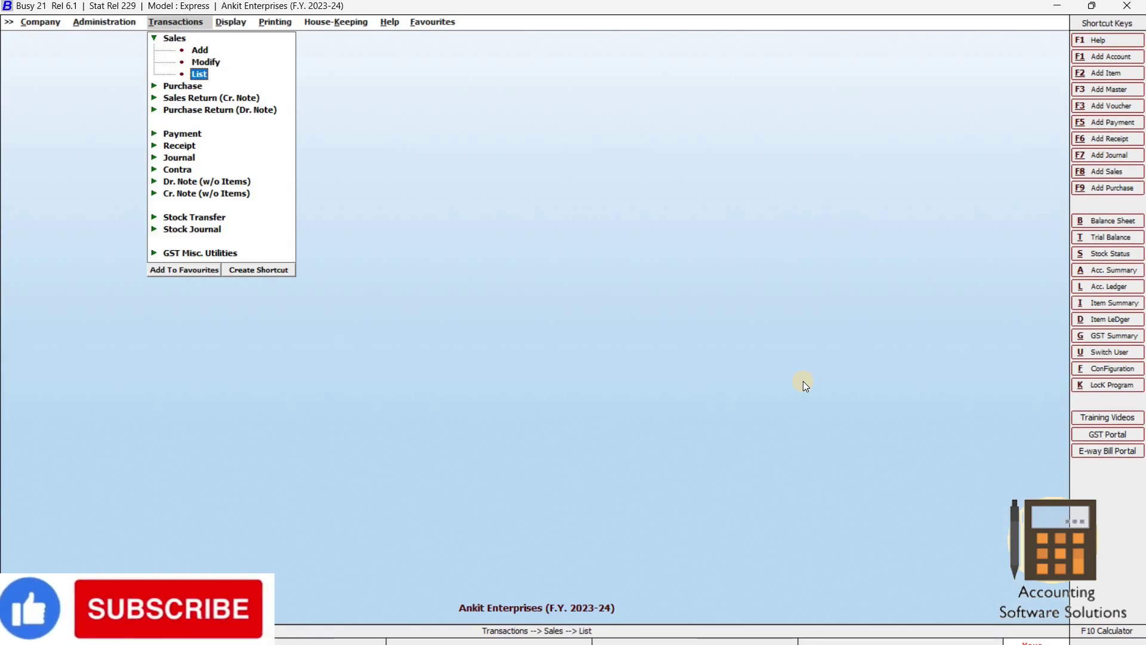
pyautogui.press('Return')
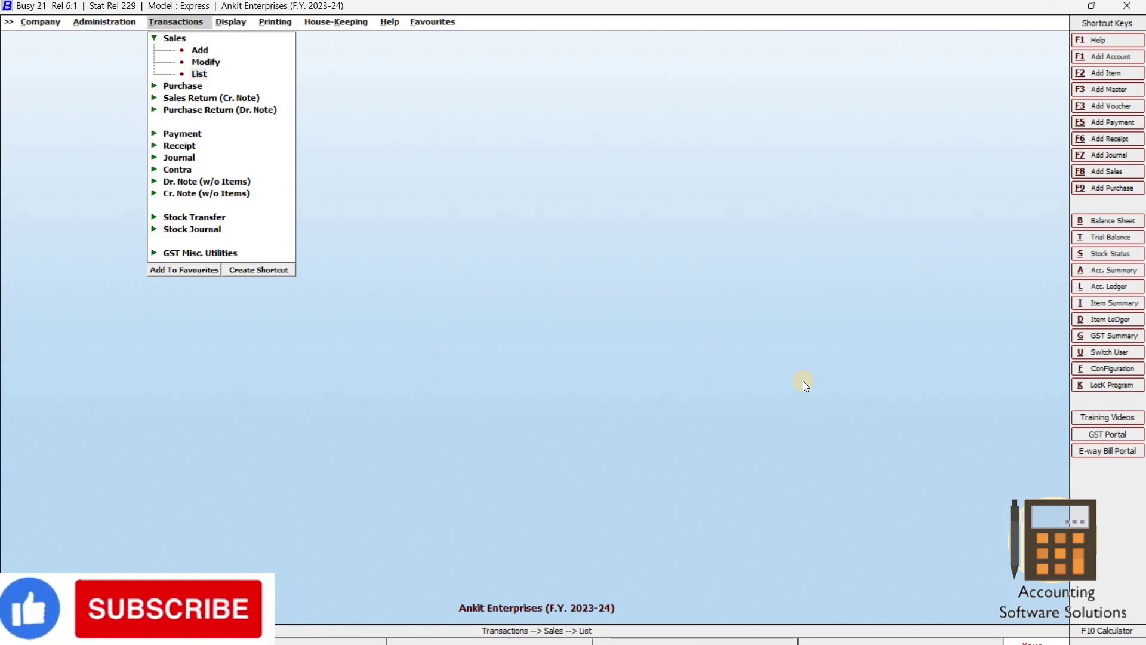
pyautogui.press('Return')
pyautogui.press('Return')
pyautogui.press('Return')
pyautogui.press('Return')
pyautogui.press('Return')
pyautogui.press('Return')
pyautogui.press('Return')
pyautogui.press('Return')
pyautogui.press('Return')
pyautogui.press('Return')
pyautogui.press('Return')
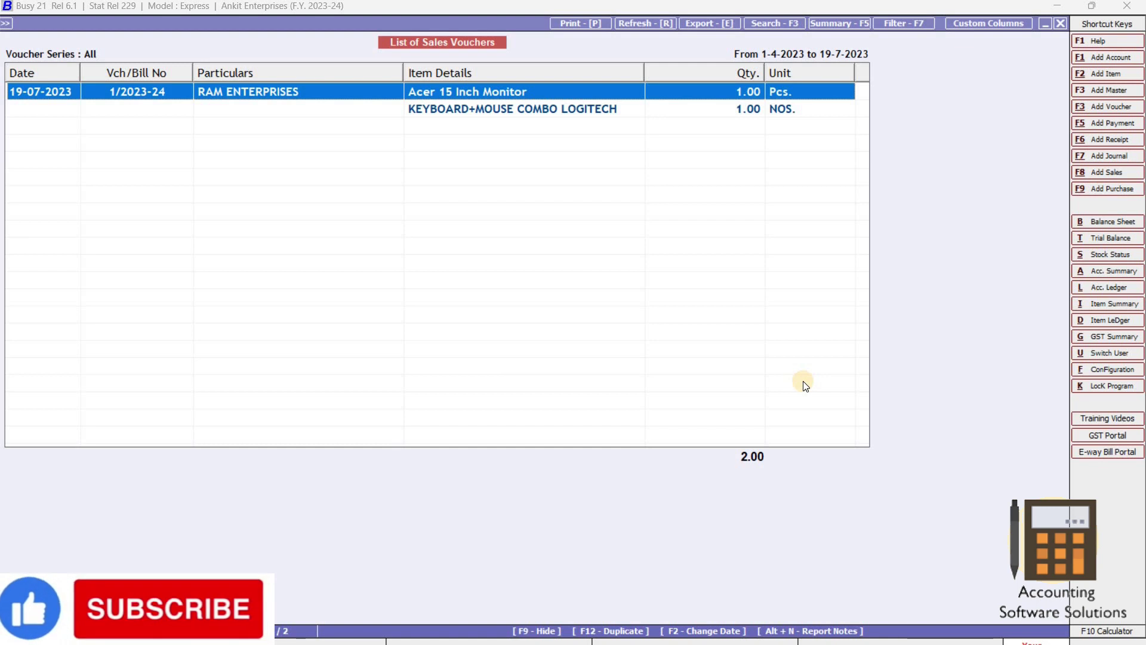
pyautogui.press('Escape')
pyautogui.press('Escape')
pyautogui.press('Escape')
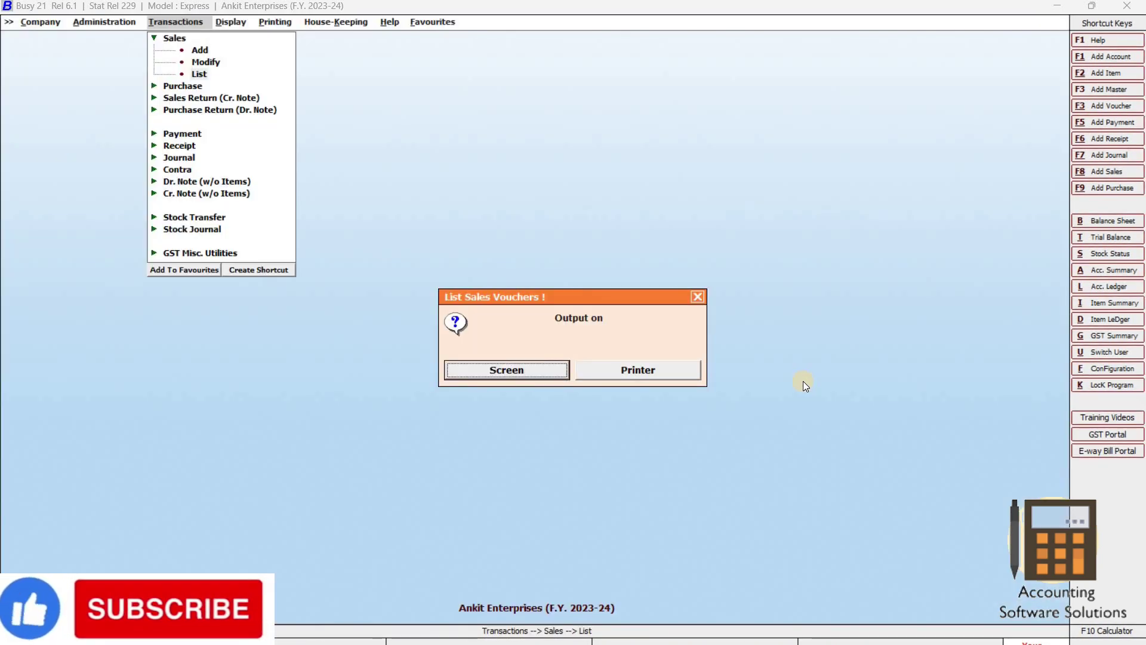
pyautogui.press('Escape')
pyautogui.press('Escape')
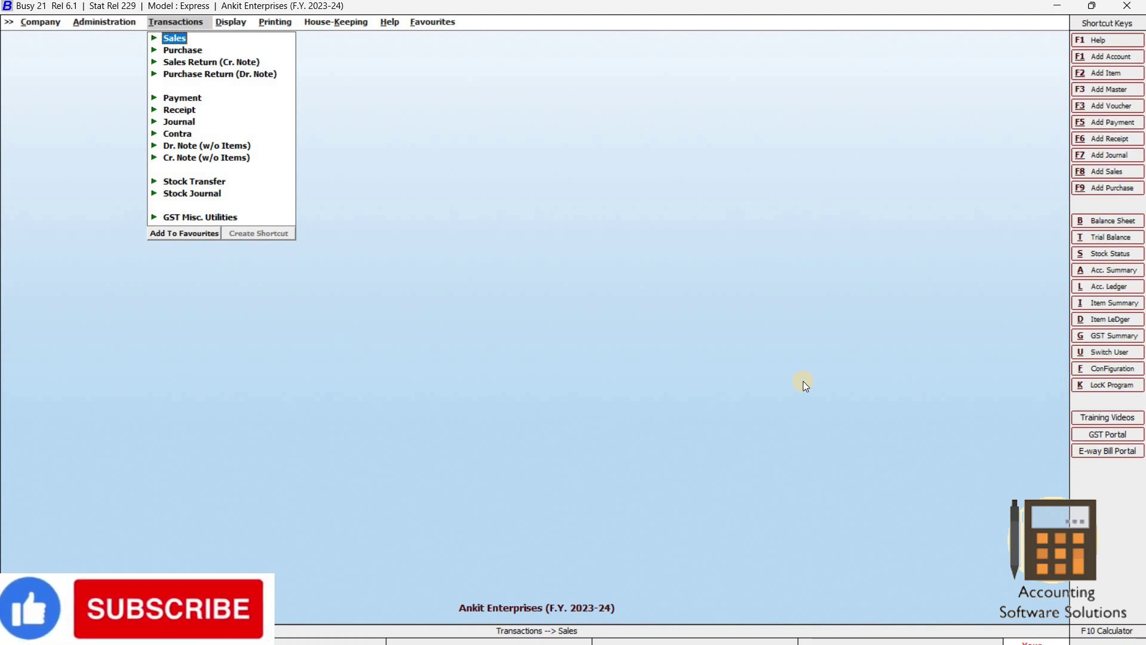
# Step: Check alphabetical closing stock (49 Acer monitors, 74 Logitech combos), then the combo's ledger showing 74 NOS
pyautogui.press('Right')
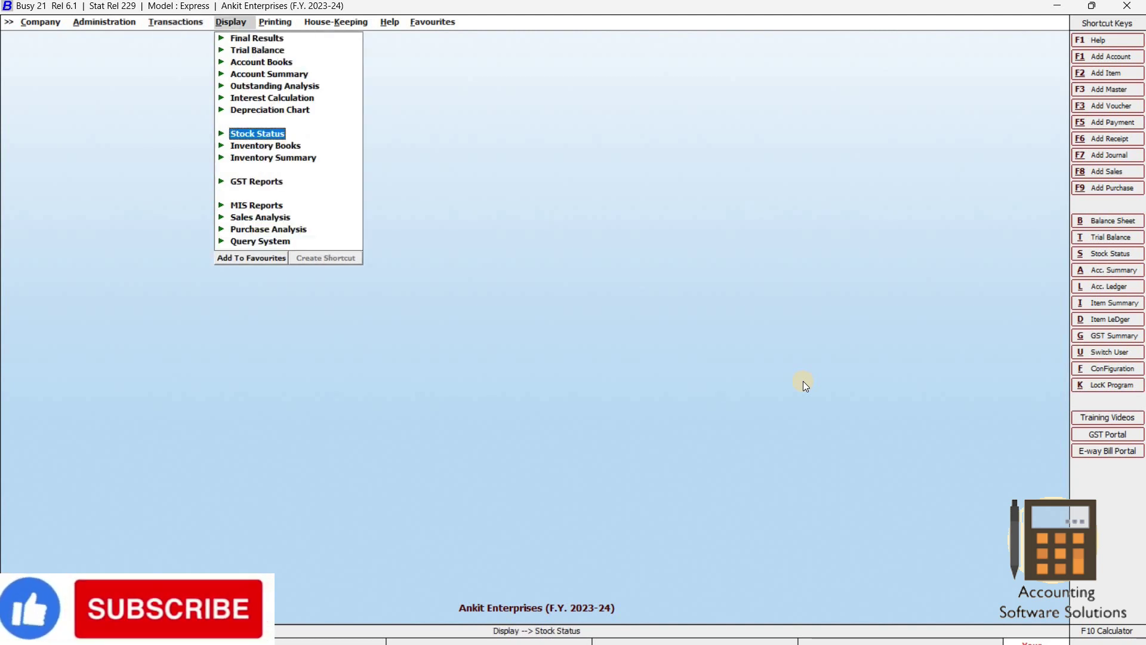
pyautogui.press('Return')
pyautogui.press('Return')
pyautogui.press('Return')
pyautogui.press('Return')
pyautogui.press('Return')
pyautogui.press('Return')
pyautogui.press('Return')
pyautogui.press('Return')
pyautogui.press('Return')
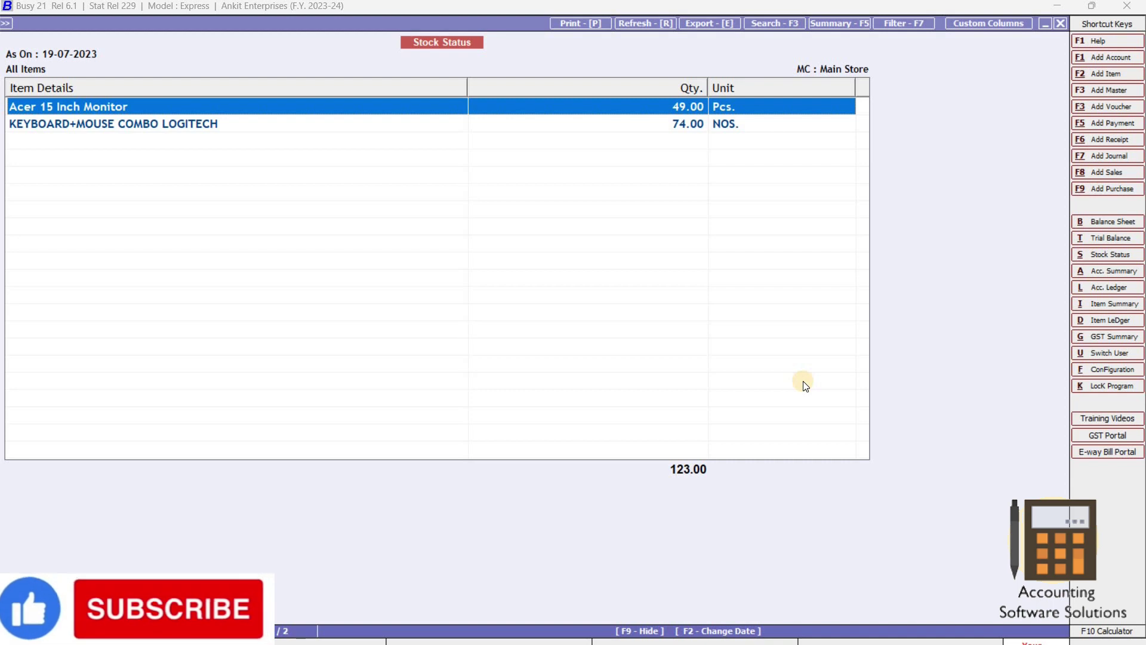
pyautogui.press('Down')
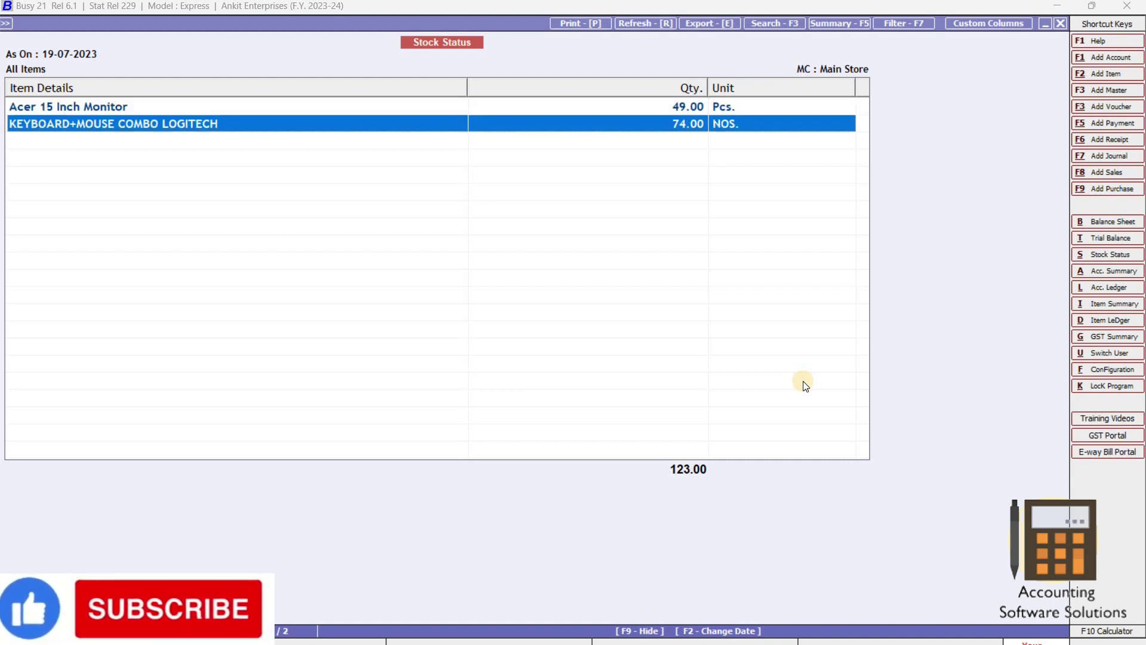
pyautogui.press('Return')
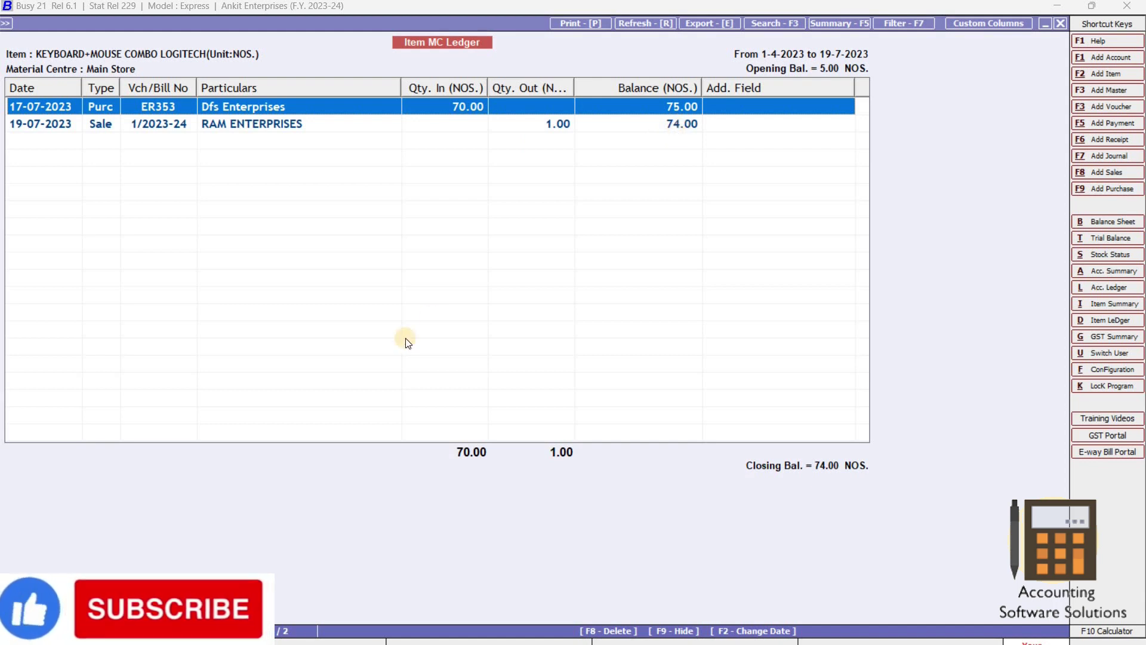
pyautogui.press('Escape')
pyautogui.press('Escape')
pyautogui.press('Escape')
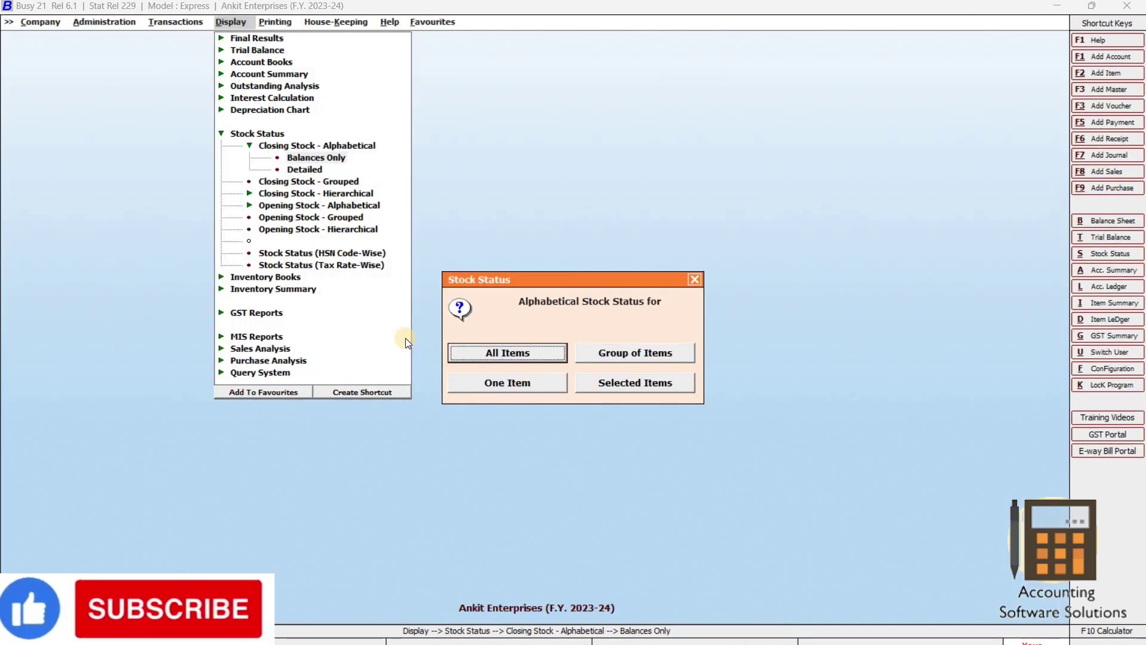
pyautogui.press('Escape')
pyautogui.press('Escape')
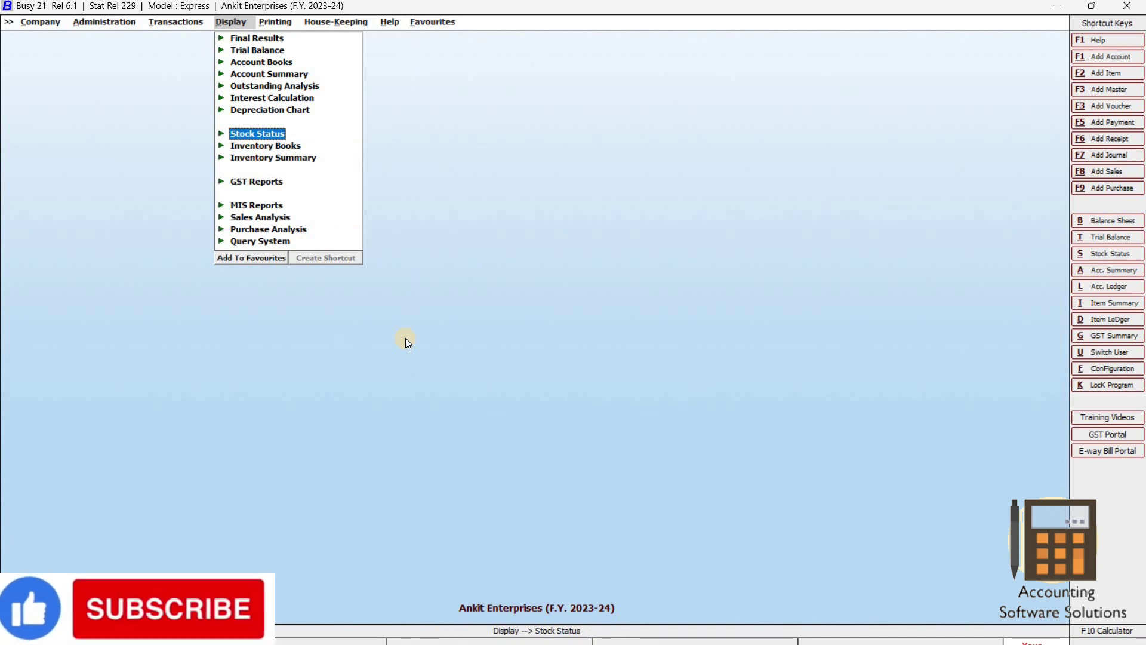
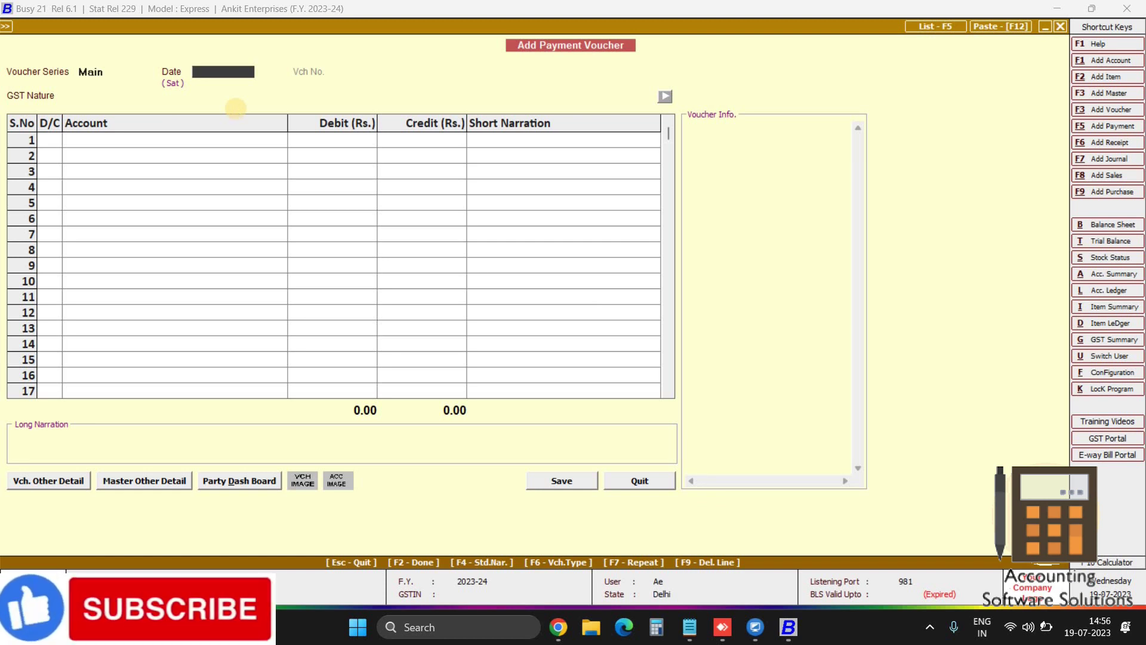
# Step: Date the payment voucher 19-07-2023 with GST nature Not Applicable
pyautogui.write('19-07-2023')
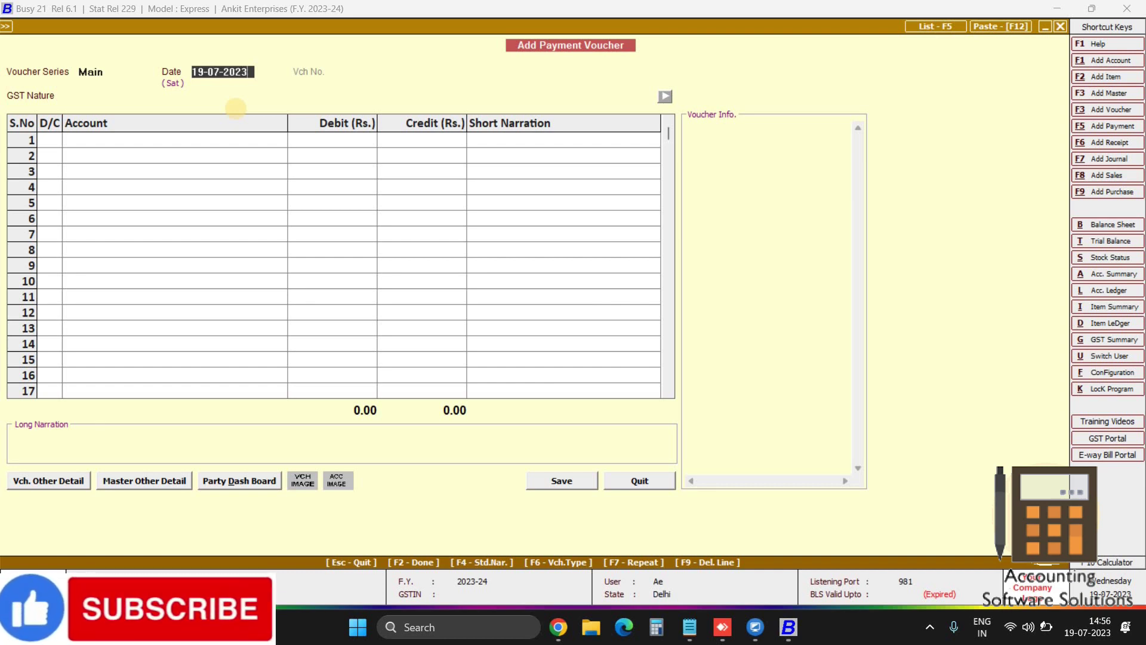
pyautogui.press('Return')
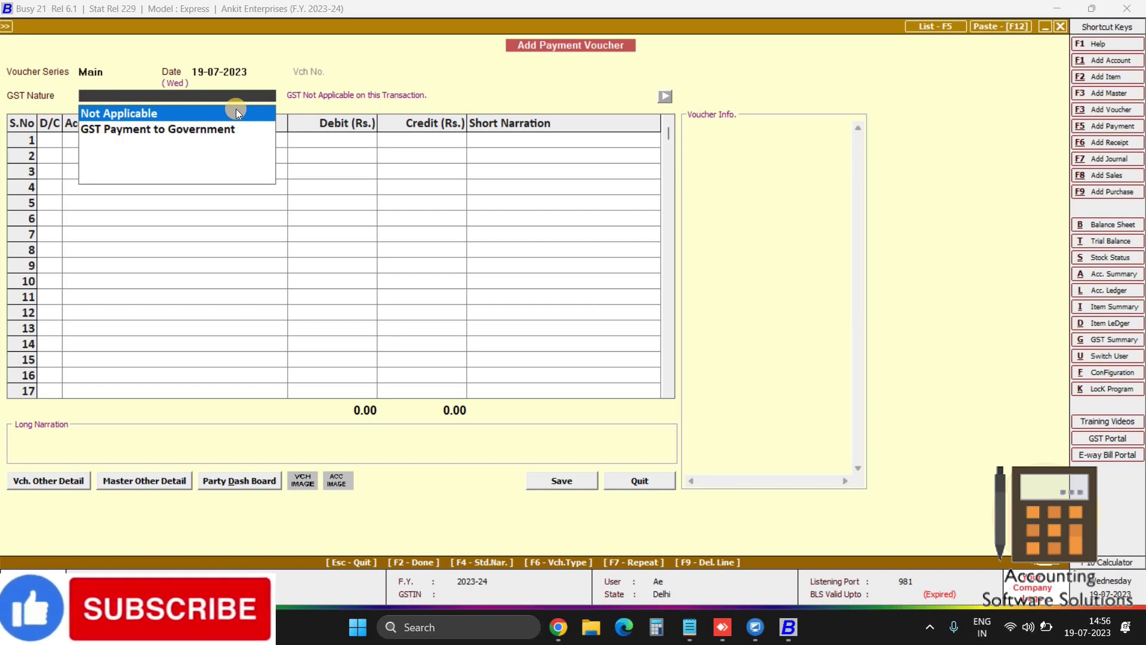
pyautogui.press('Return')
pyautogui.press('Return')
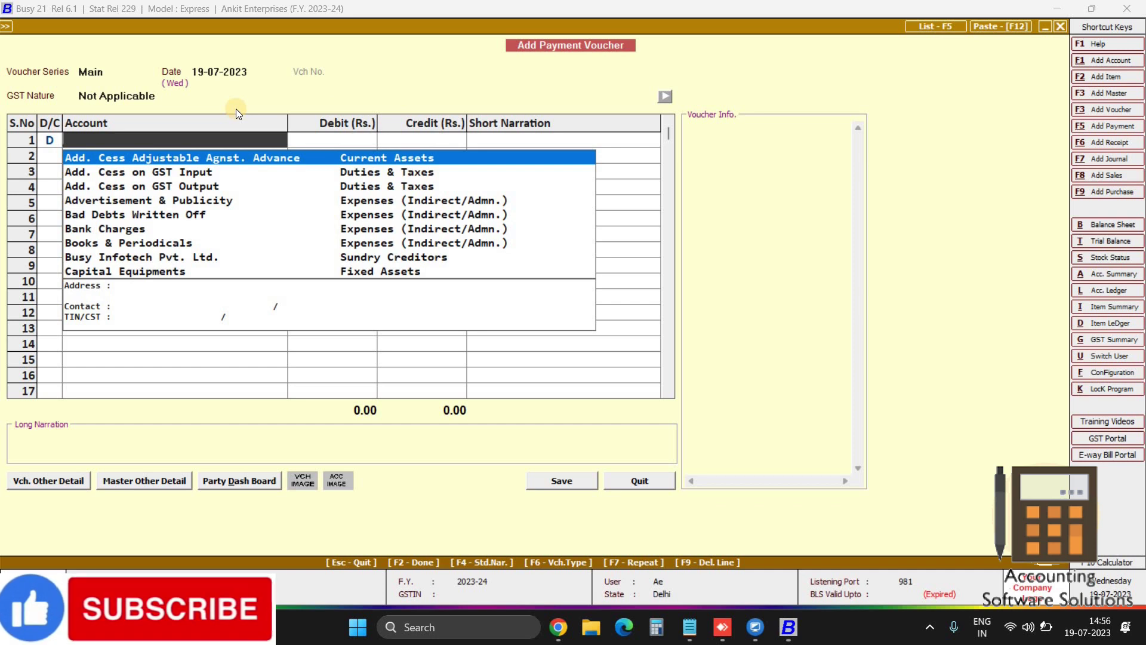
# Step: Debit Dfs Enterprises Rs 1,70,000 in row 1
pyautogui.write('dfs')
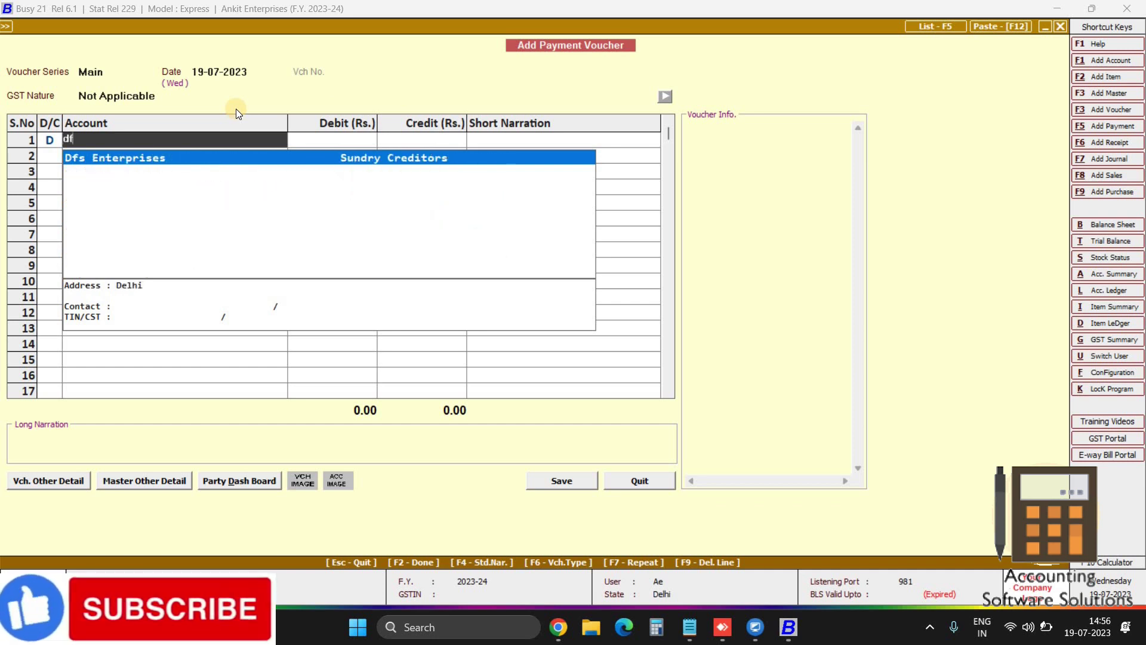
pyautogui.press('Return')
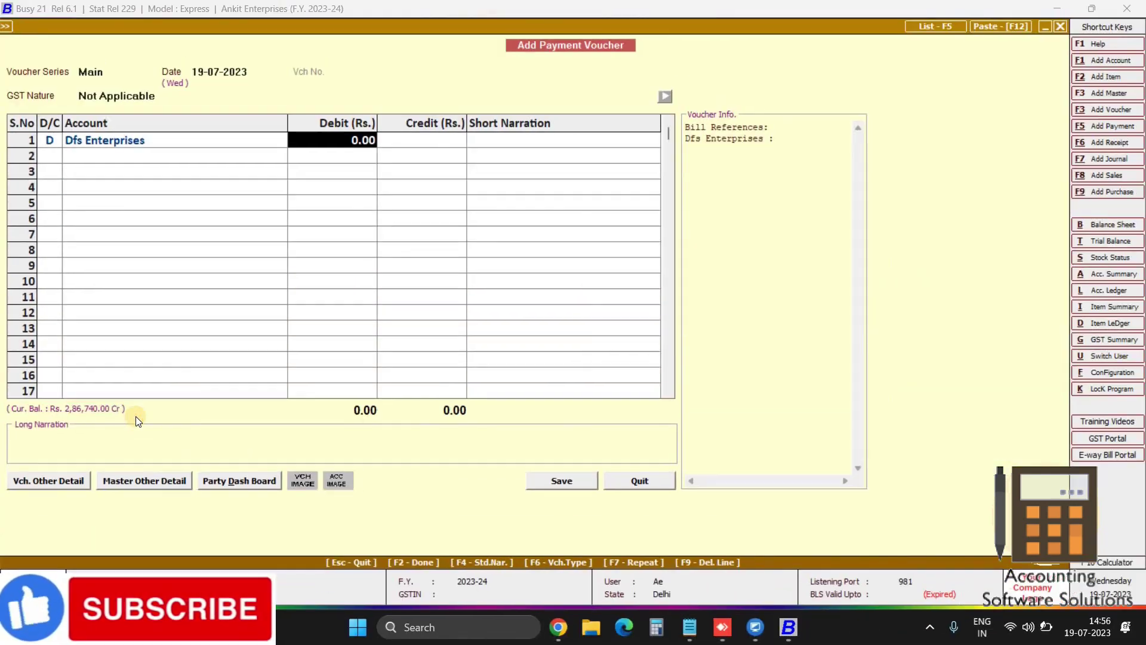
pyautogui.write('170000')
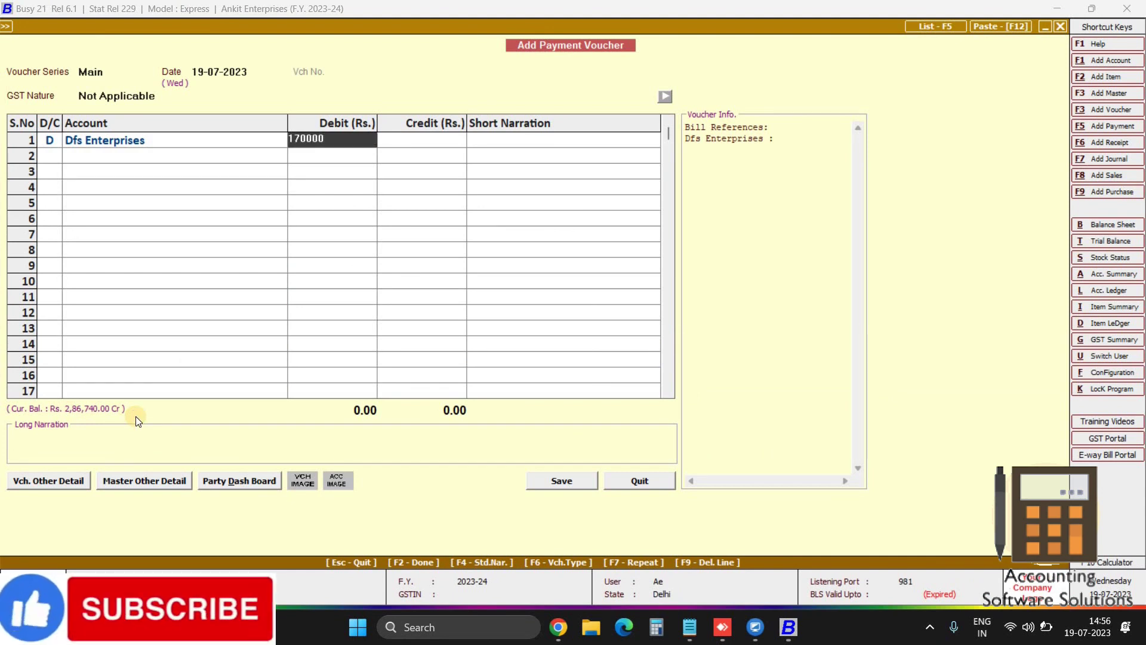
pyautogui.press('Return')
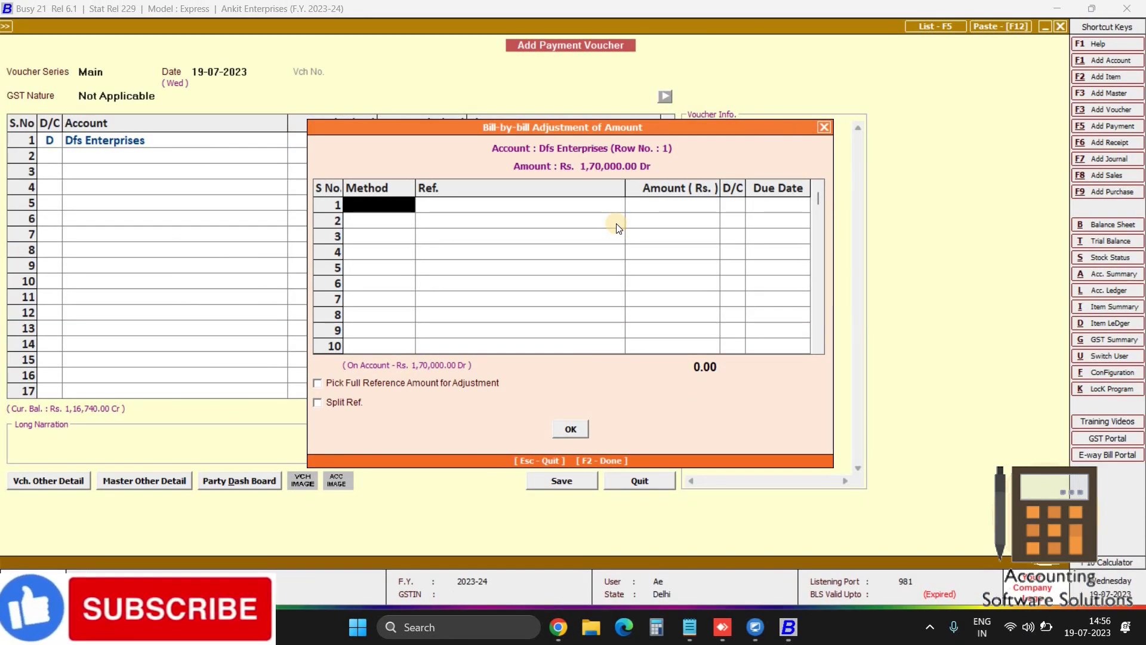
# Step: Use the Adjustment method against bill ER353, accepting the 1,70,000 amount and due date
pyautogui.press('Return')
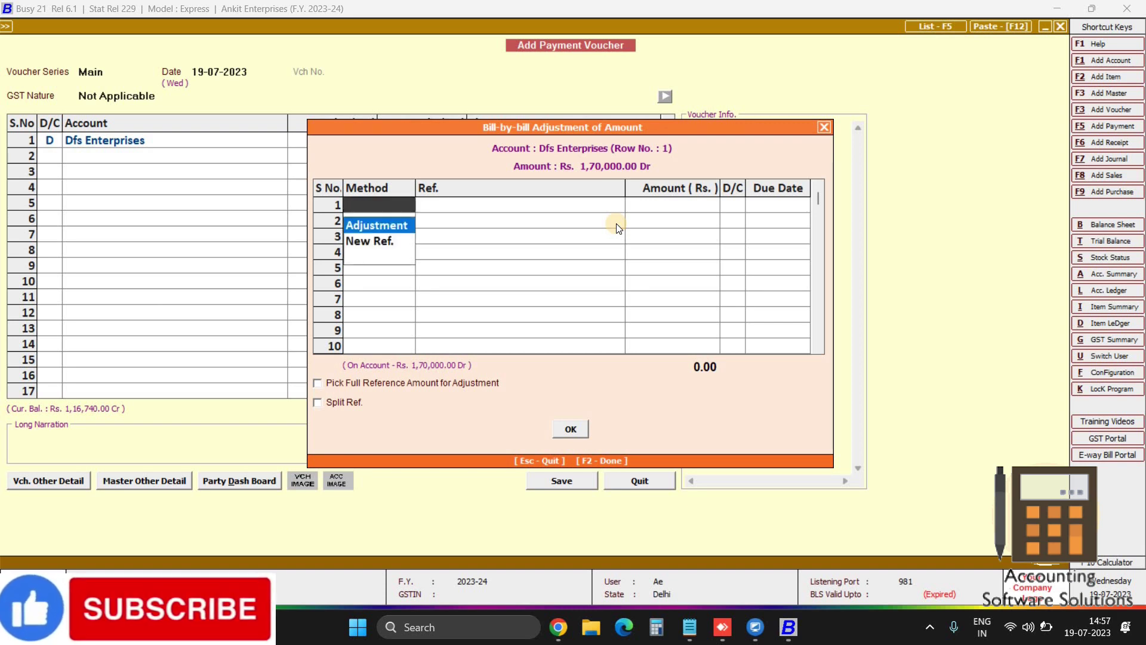
pyautogui.press('Return')
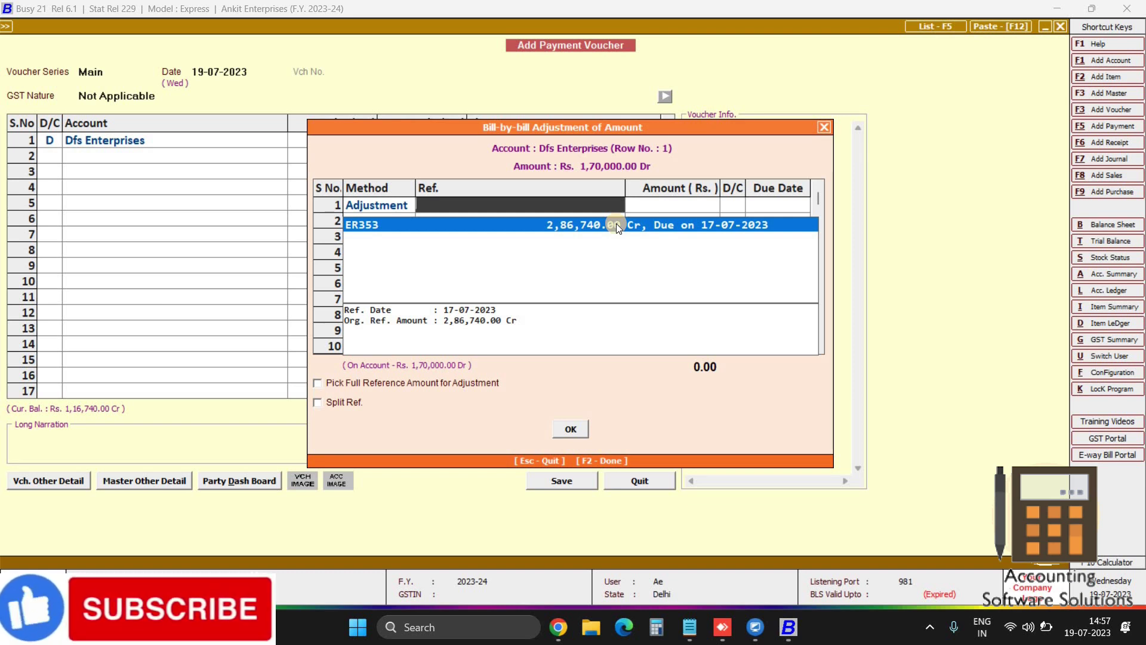
pyautogui.press('Return')
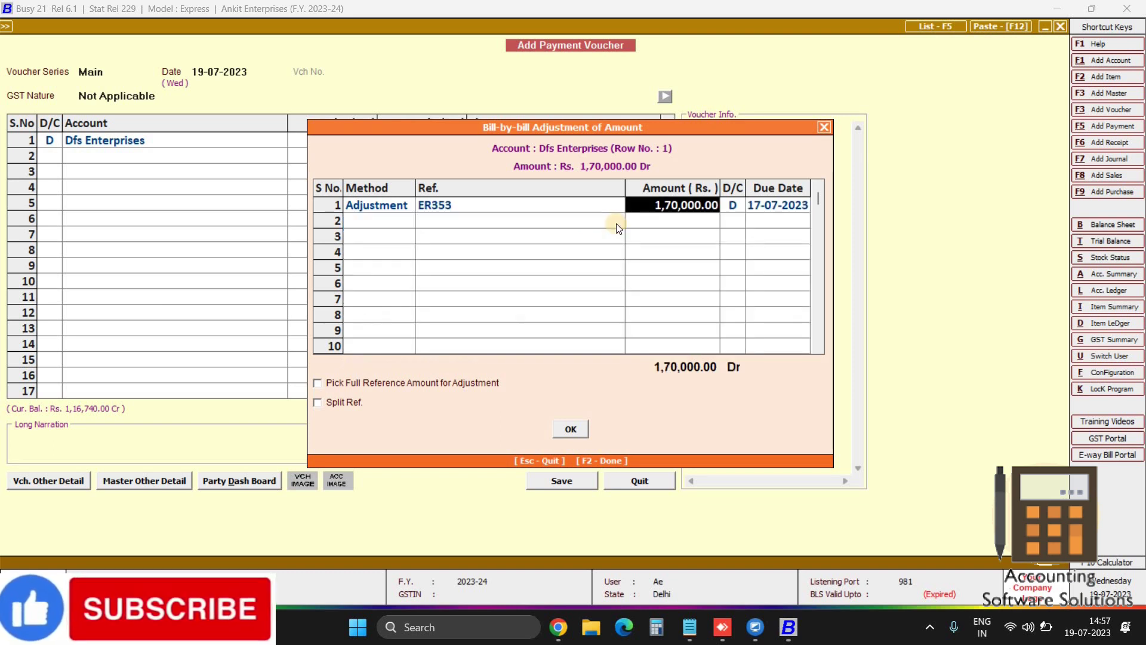
pyautogui.press('Return')
pyautogui.press('Return')
pyautogui.press('Return')
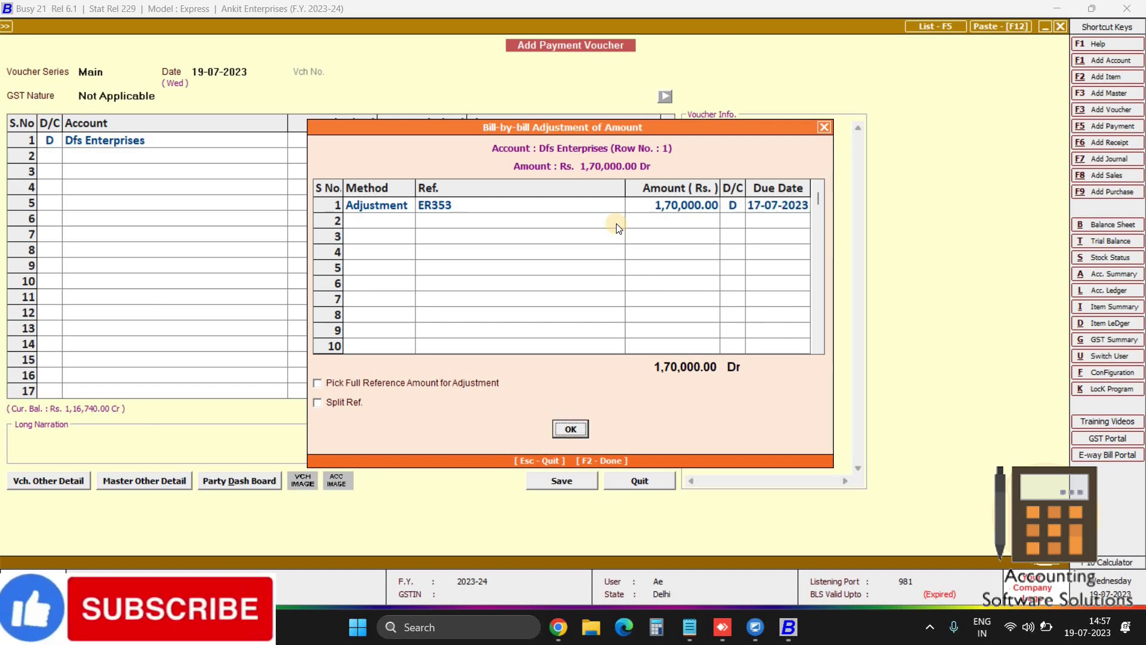
pyautogui.press('Return')
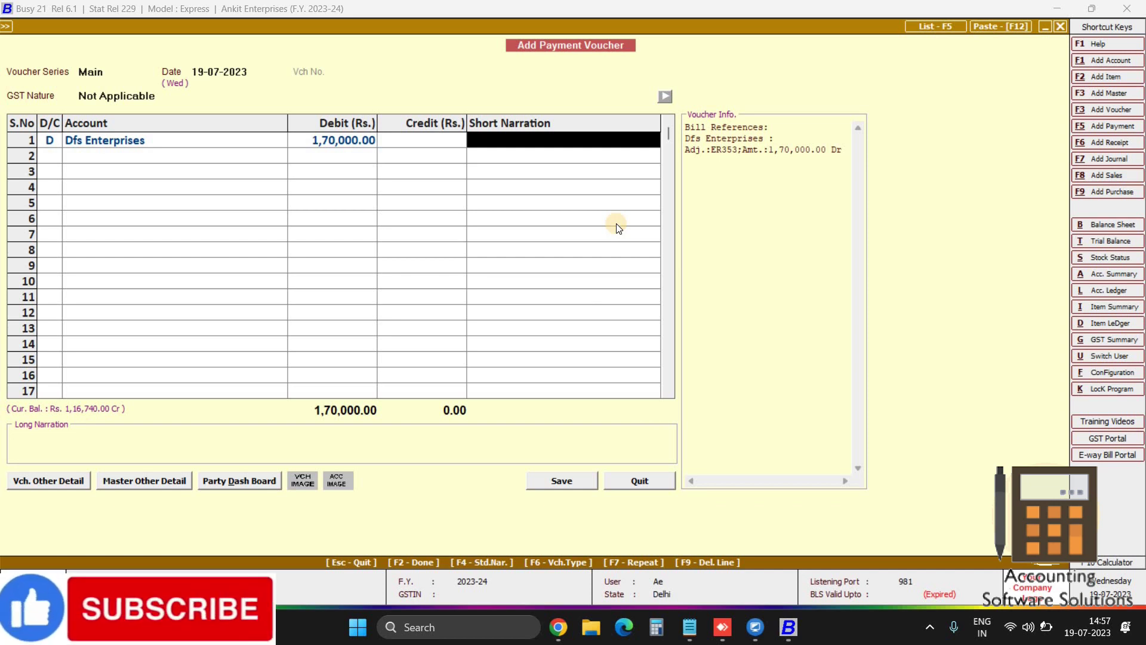
# Step: Enter the UPI transaction reference as row 1's short narration and set row 2 to credit
pyautogui.write('Upi')
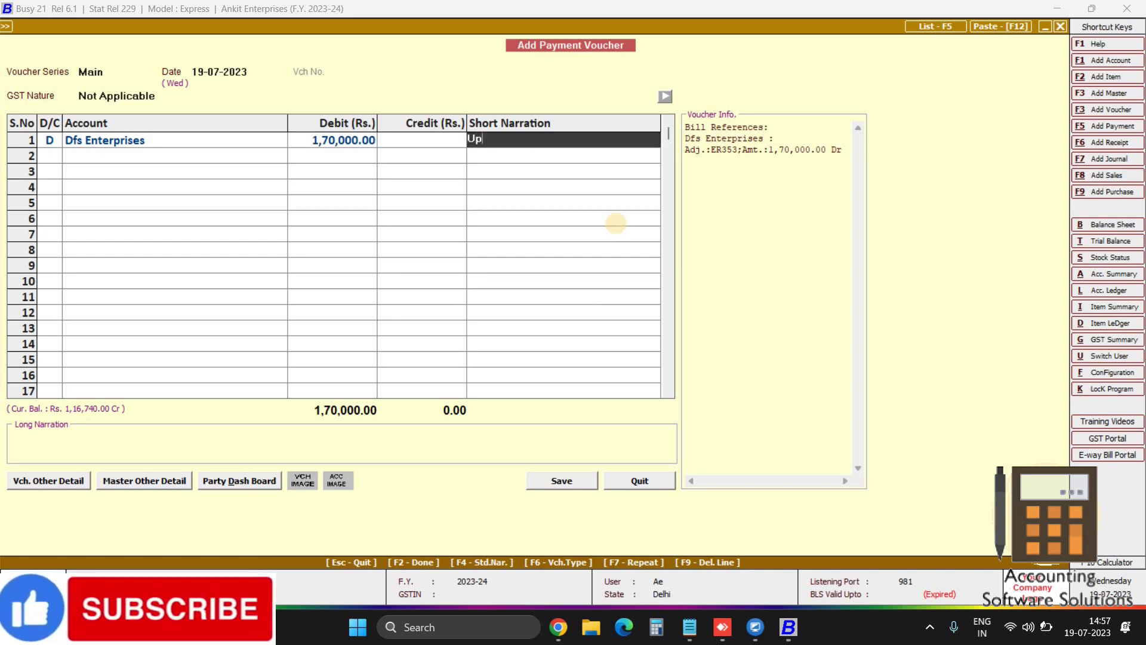
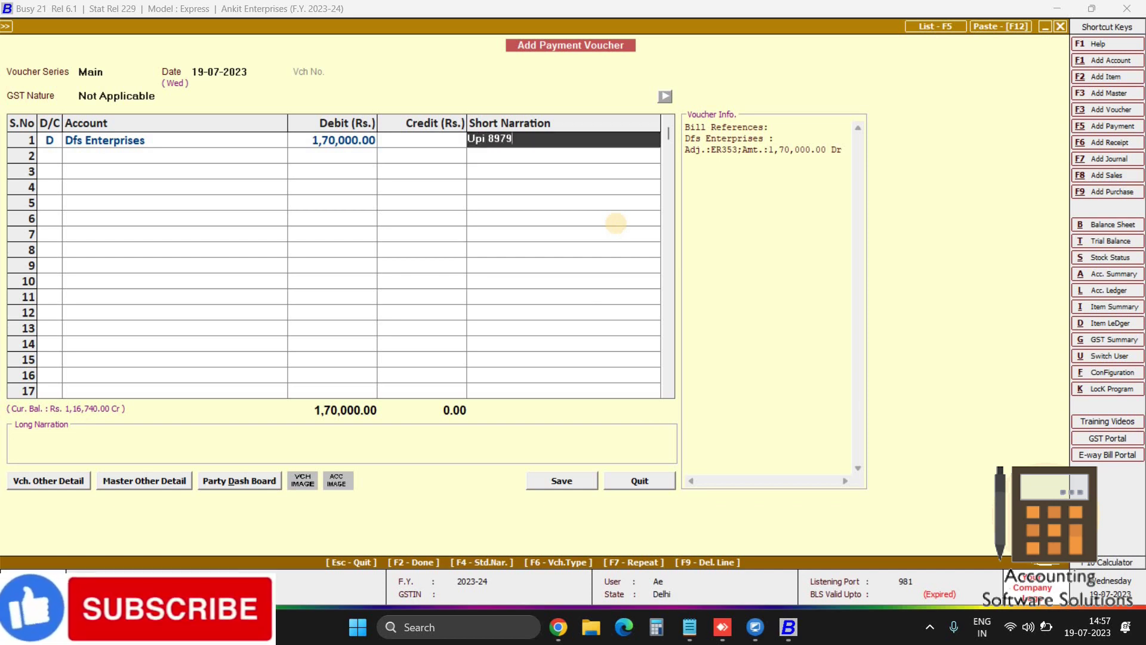
pyautogui.press('Return')
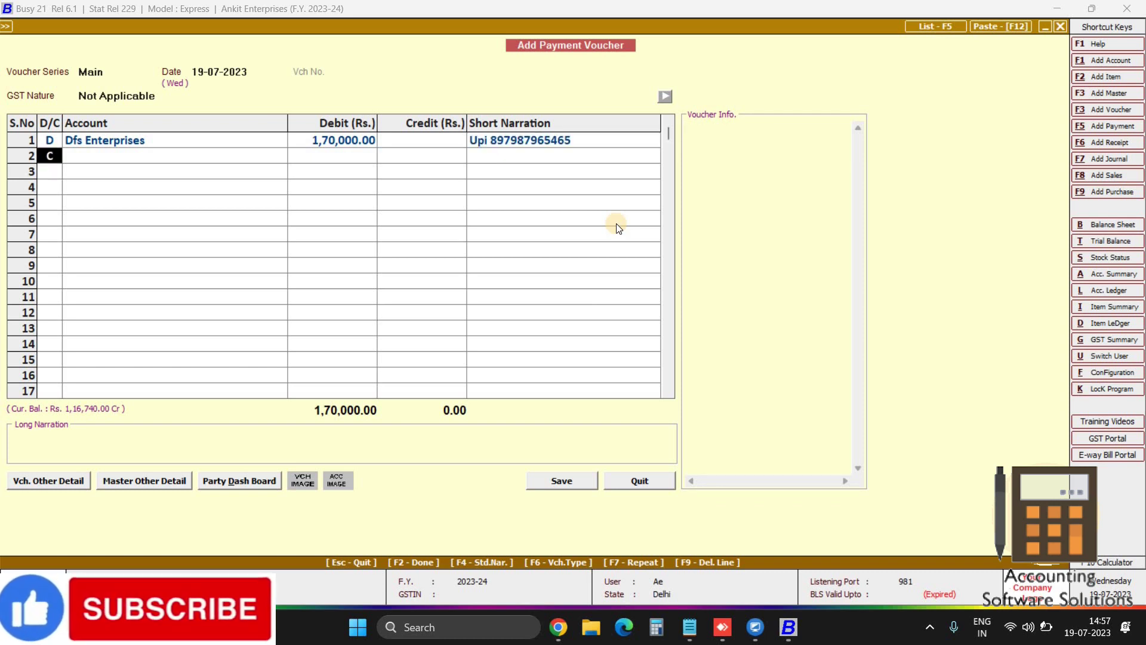
pyautogui.press('Return')
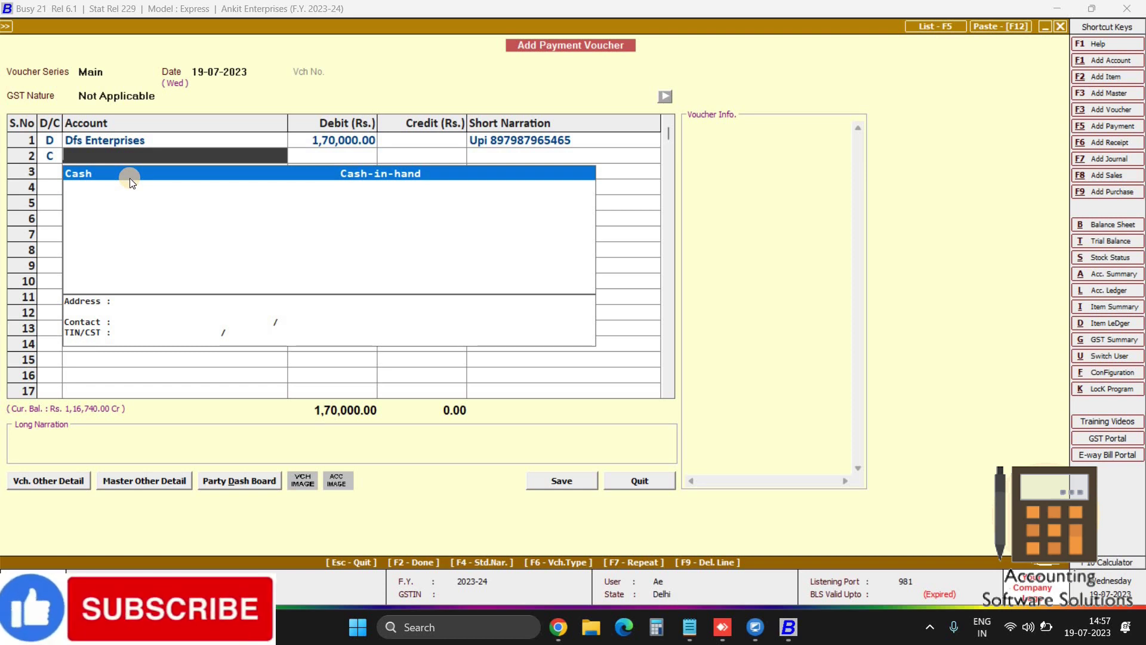
# Step: Create a new account named Icici Bank under the Bank Accounts group
pyautogui.hotkey('alt', 'F1')
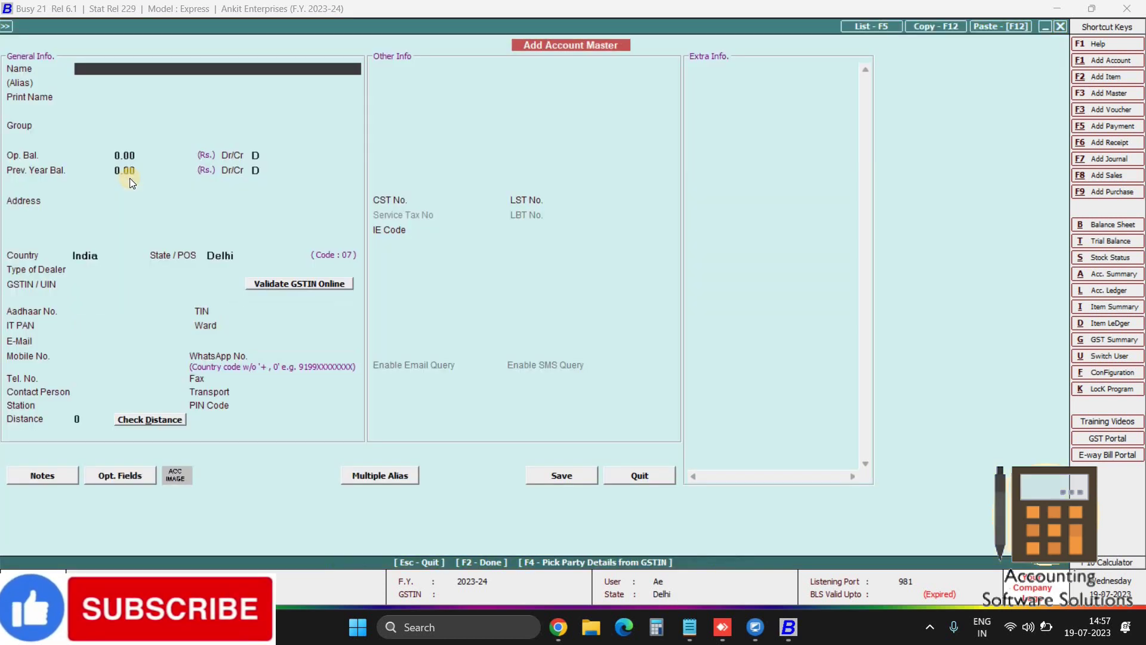
pyautogui.write('ici')
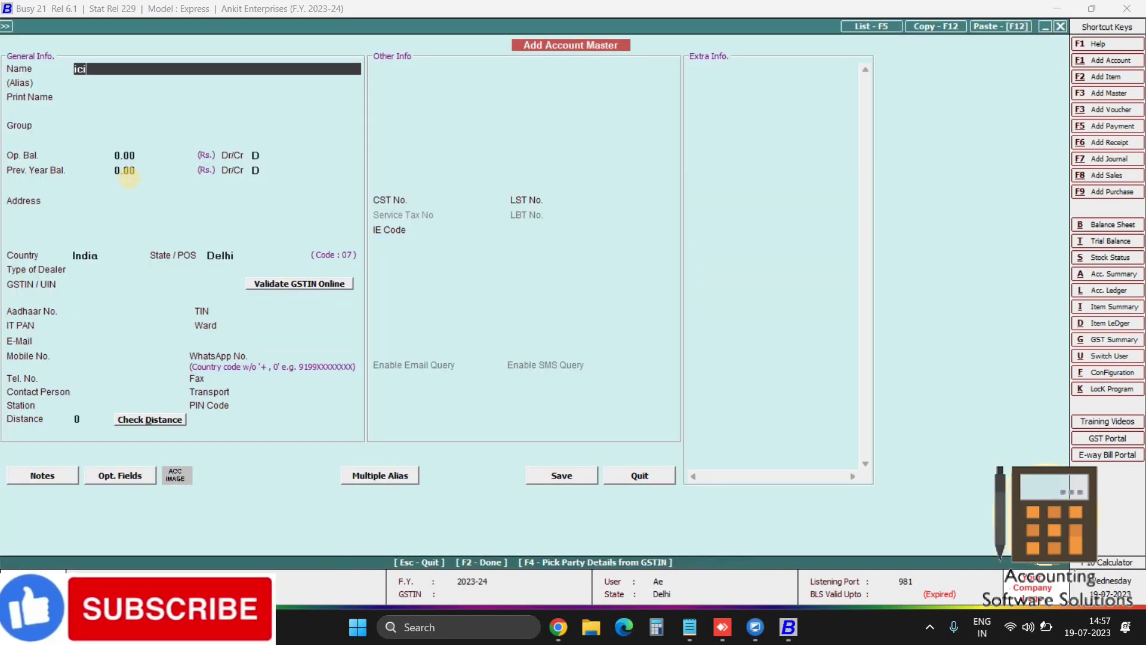
pyautogui.write('ci bank')
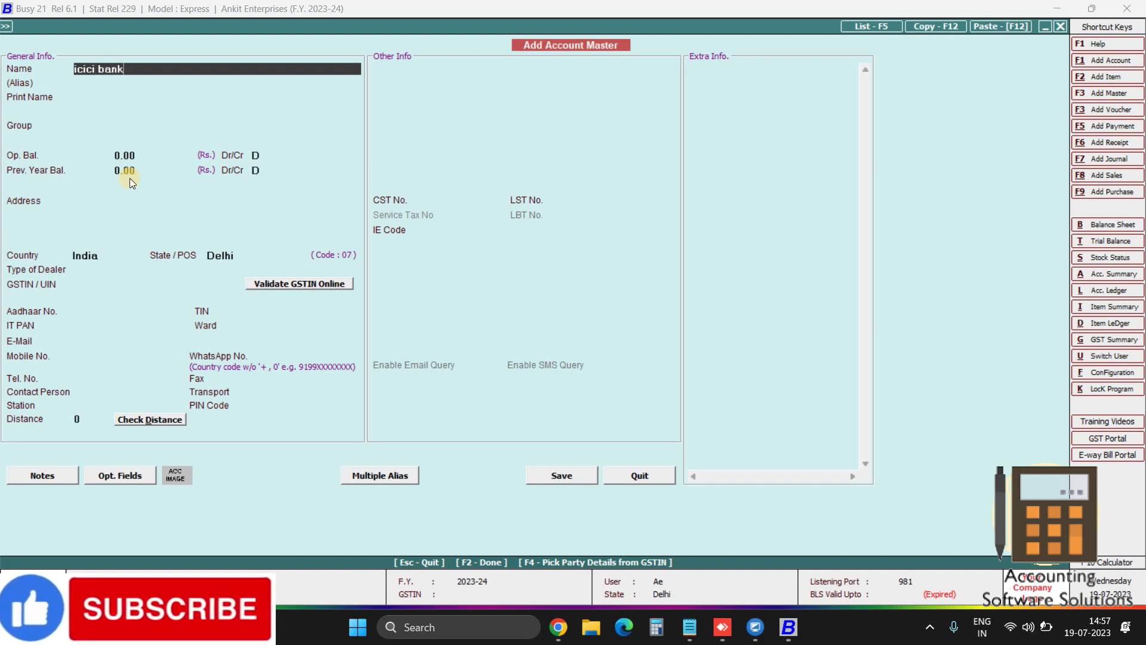
pyautogui.press('Return')
pyautogui.press('Return')
pyautogui.press('Return')
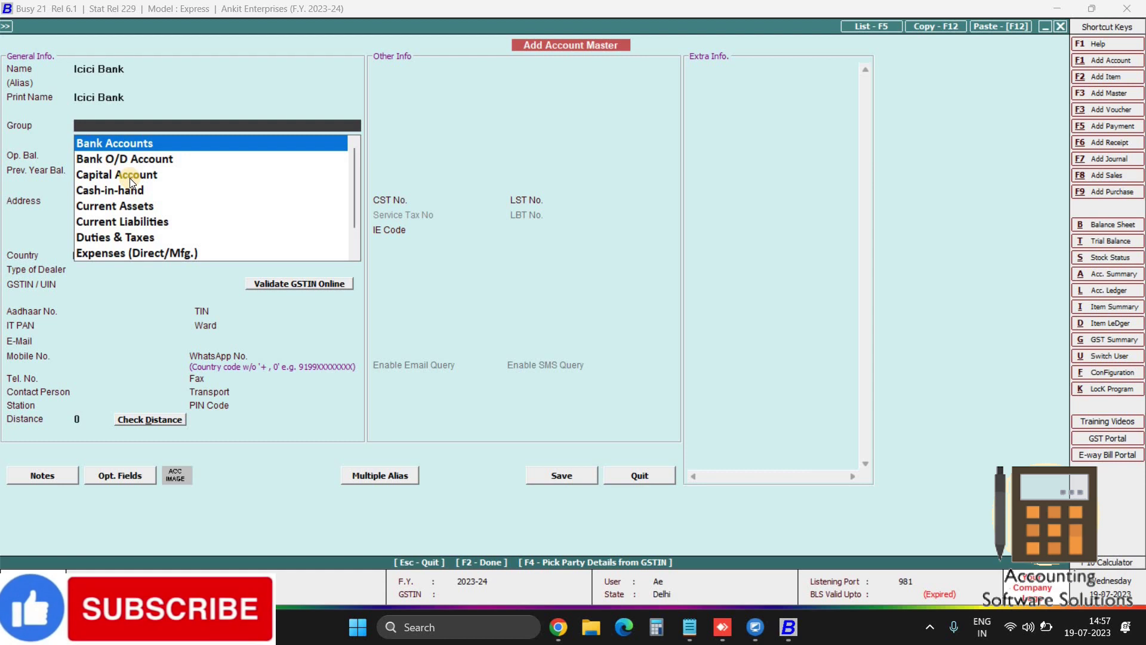
pyautogui.press('Return')
pyautogui.press('Return')
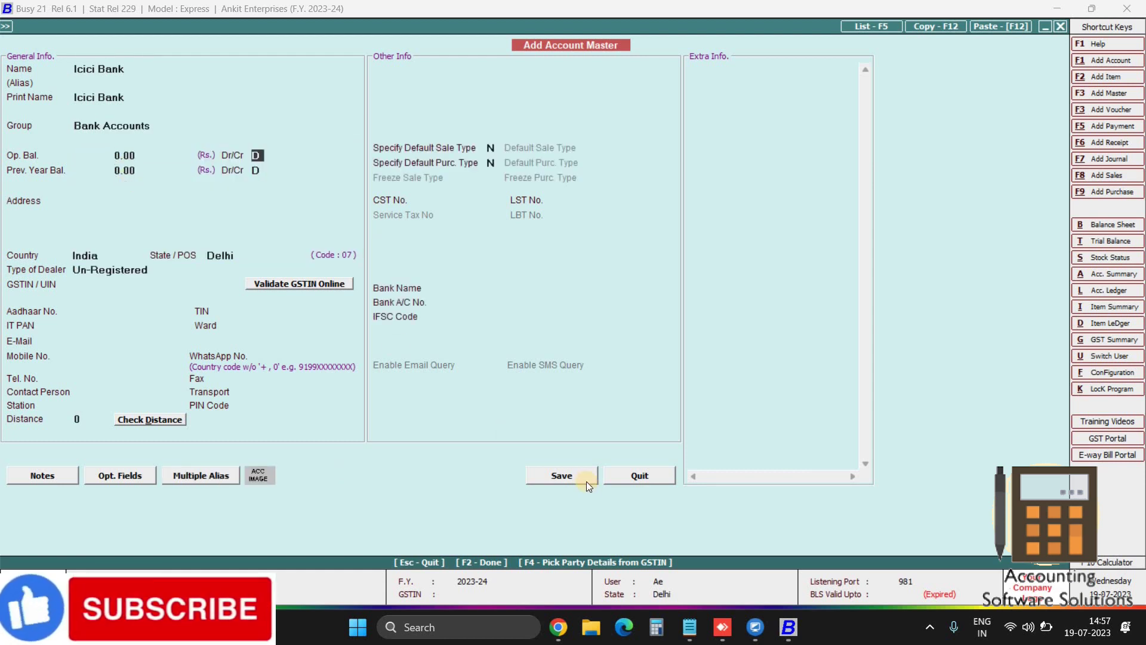
pyautogui.click(573, 473)
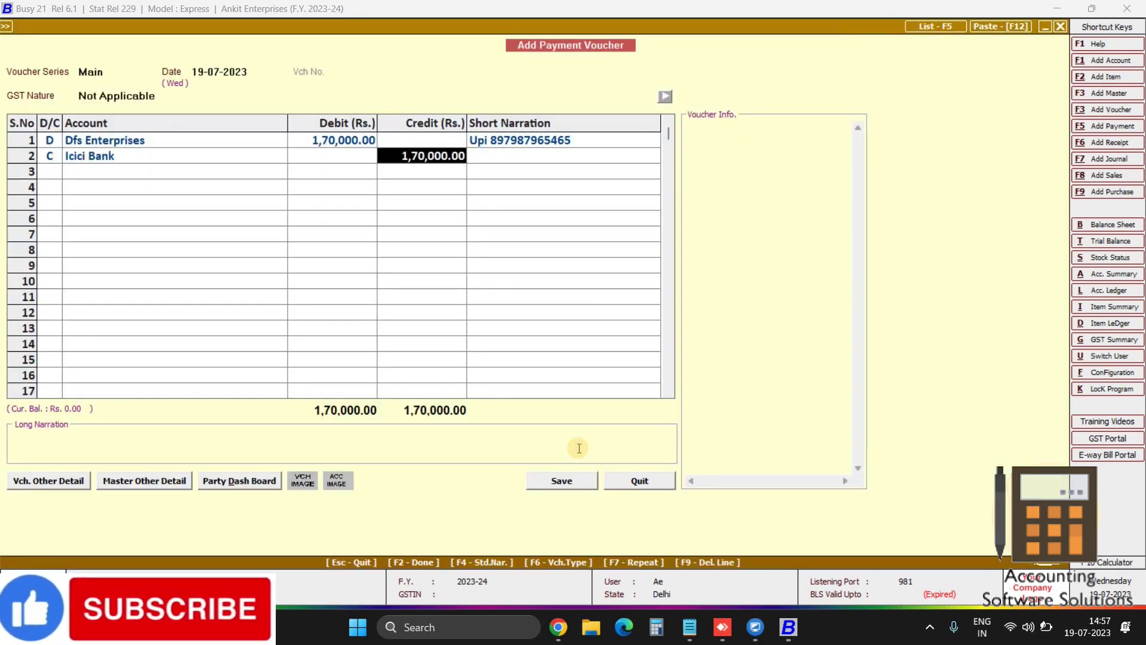
# Step: Credit Icici Bank Rs 1,70,000 in row 2, save the voucher and return to the main menu
pyautogui.press('Return')
pyautogui.press('Return')
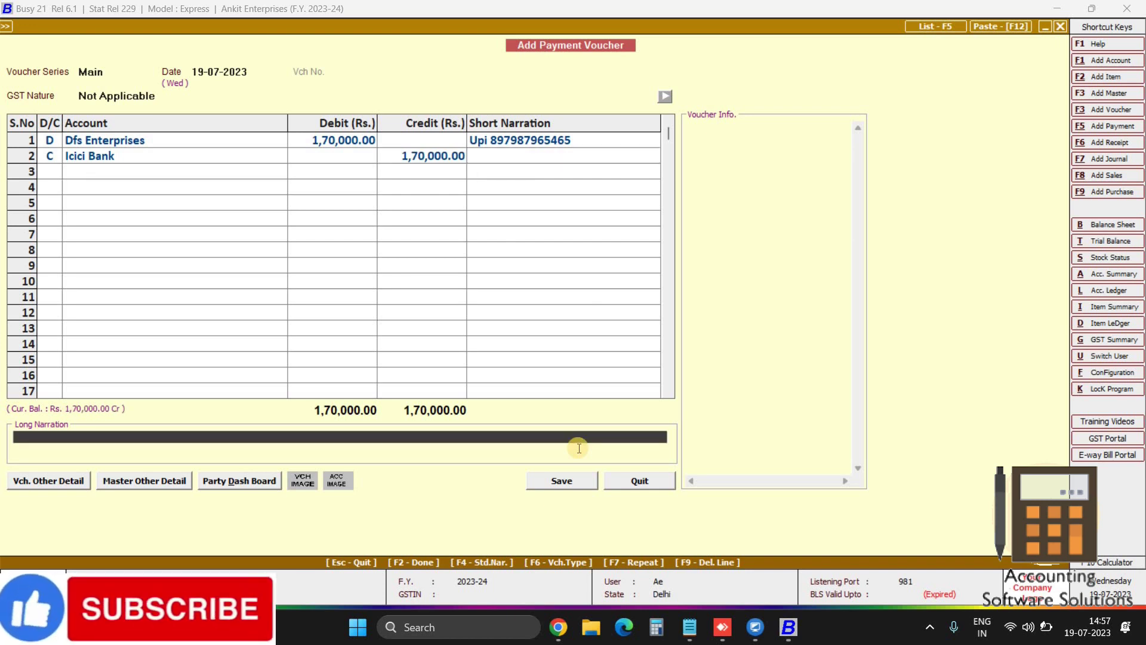
pyautogui.press('Return')
pyautogui.press('Return')
pyautogui.press('Return')
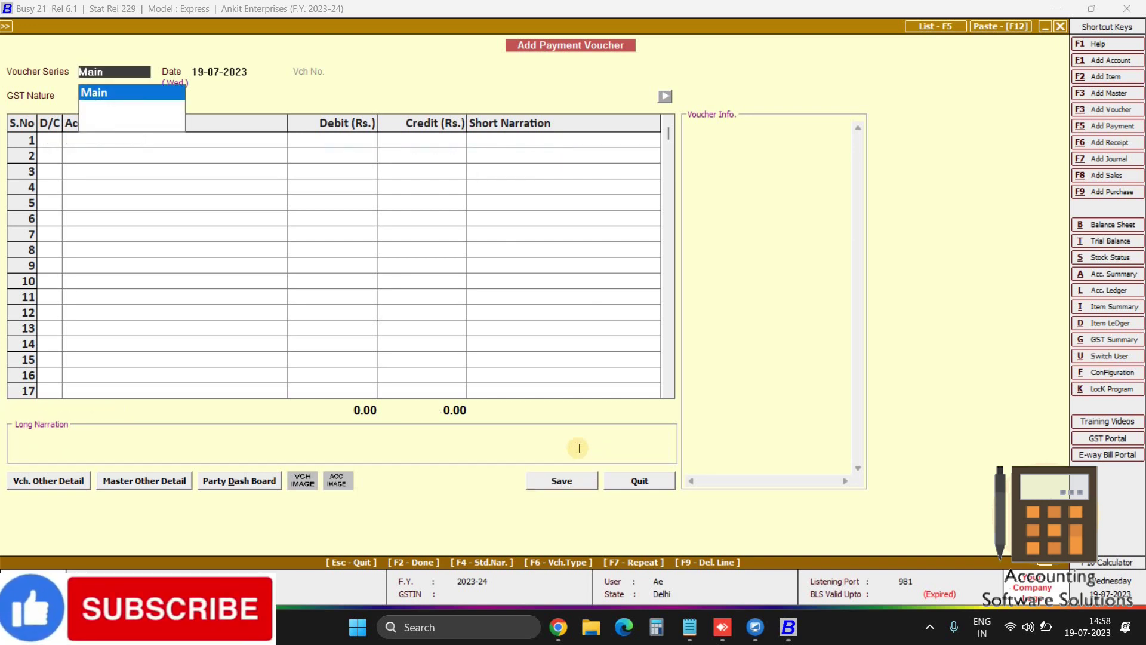
pyautogui.press('Escape')
pyautogui.press('Escape')
pyautogui.press('Escape')
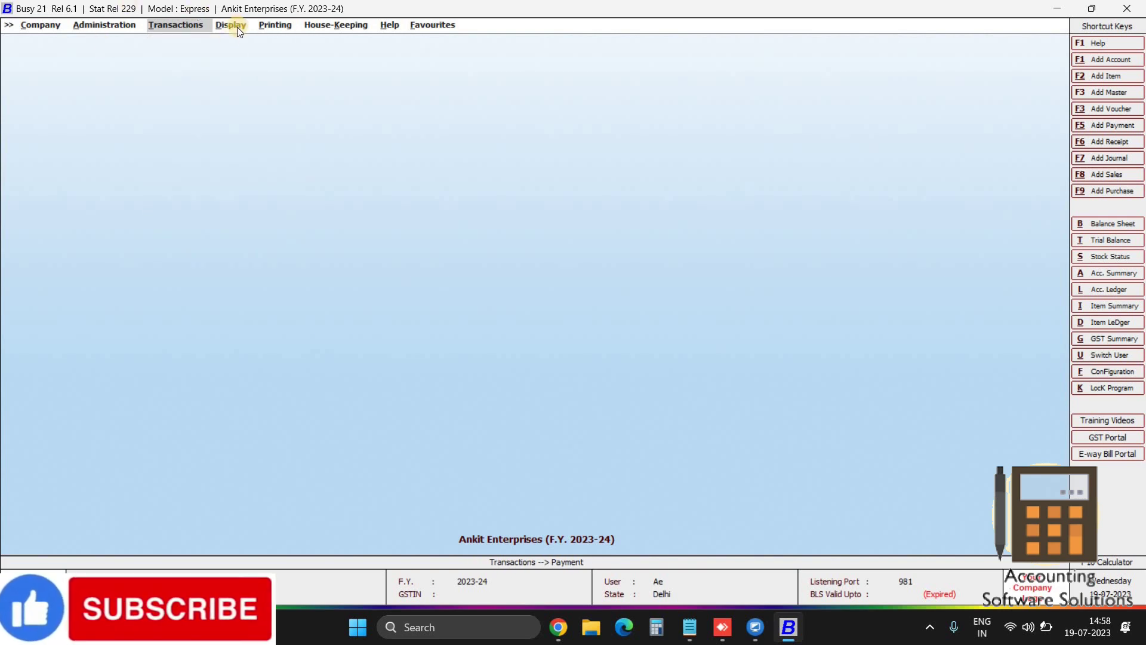
# Step: Show the standard account-wise ledger for Dfs Enterprises alone
pyautogui.click(238, 27)
pyautogui.click(265, 65)
pyautogui.click(281, 90)
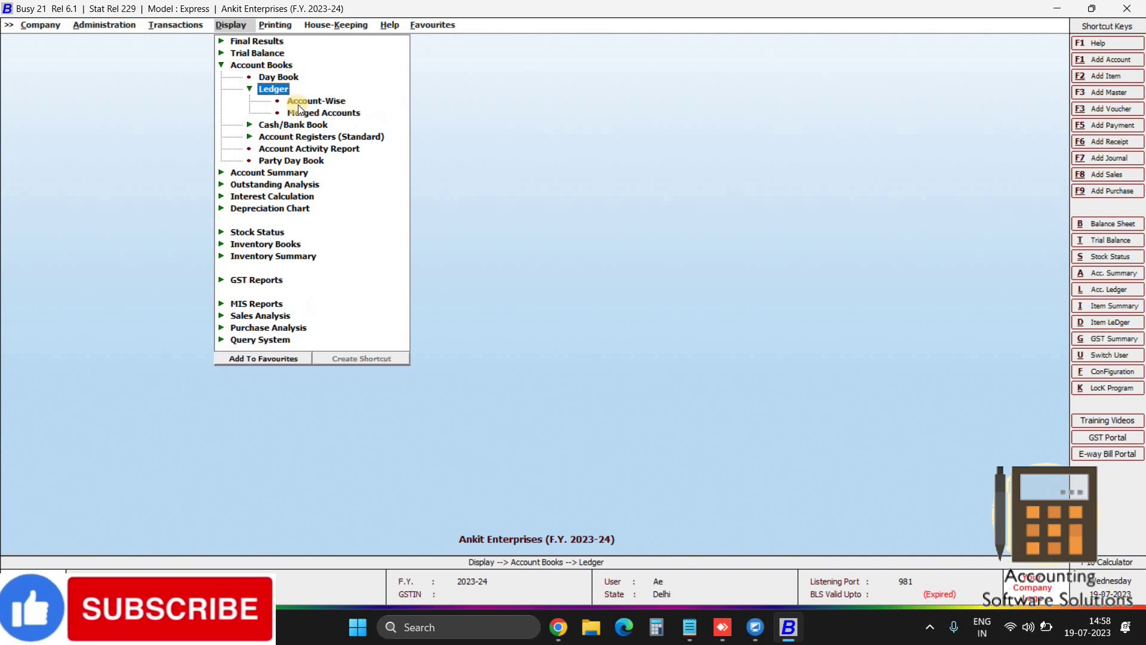
pyautogui.click(299, 103)
pyautogui.click(525, 337)
pyautogui.click(521, 314)
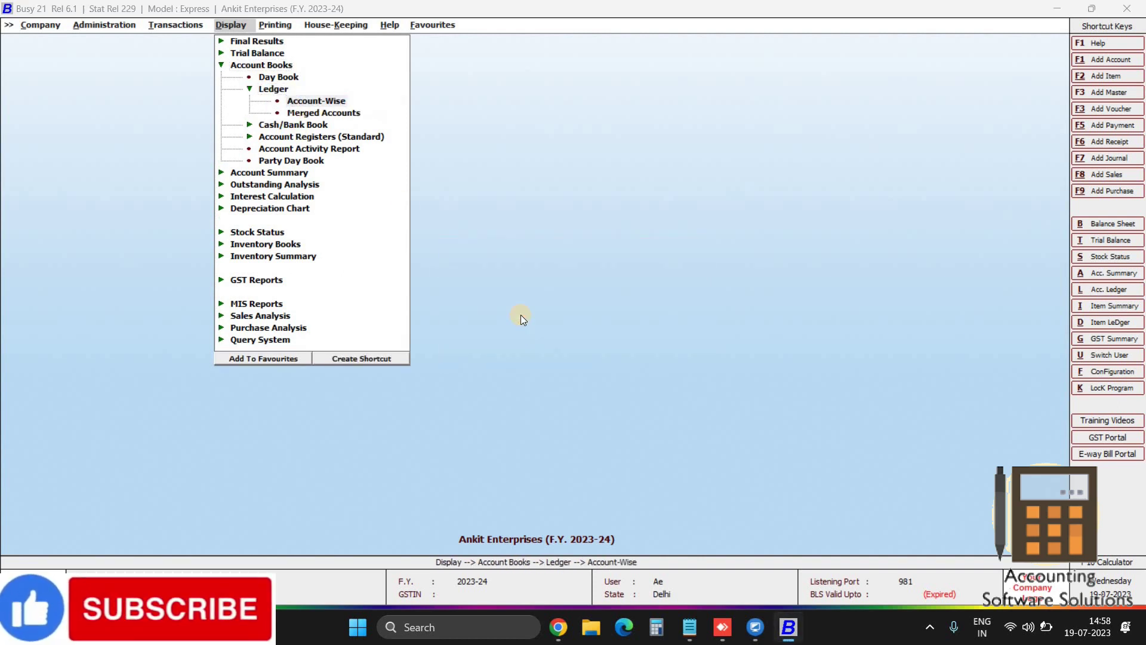
pyautogui.press('Return')
pyautogui.press('Return')
pyautogui.press('Return')
pyautogui.press('Return')
pyautogui.press('Return')
pyautogui.press('Return')
pyautogui.press('Return')
pyautogui.press('Return')
pyautogui.press('Return')
pyautogui.press('Return')
pyautogui.press('Return')
pyautogui.press('Return')
pyautogui.press('Return')
pyautogui.press('Return')
pyautogui.press('Return')
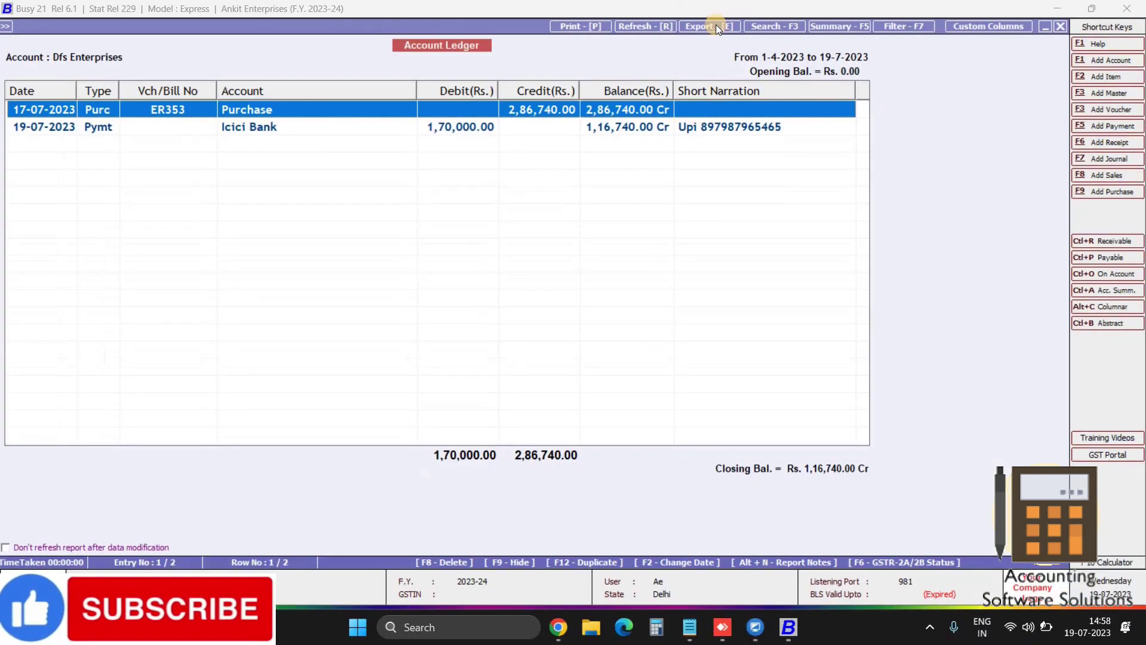
# Step: Export the Dfs Enterprises ledger as a PDF and open it
pyautogui.click(726, 50)
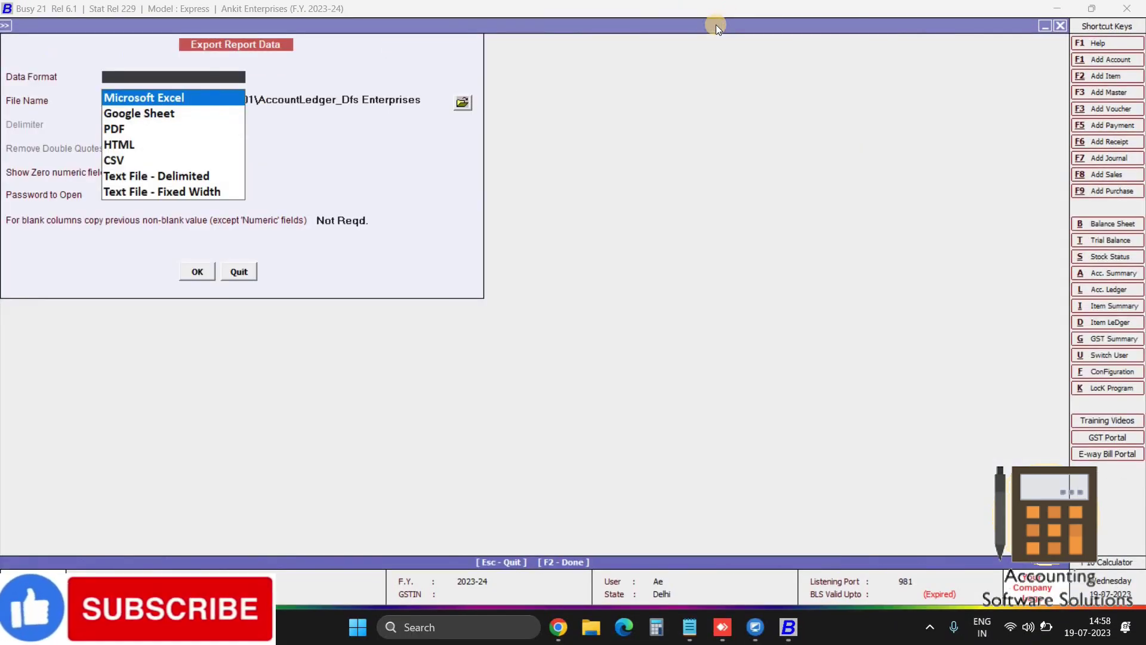
pyautogui.press('Down')
pyautogui.press('Down')
pyautogui.press('Return')
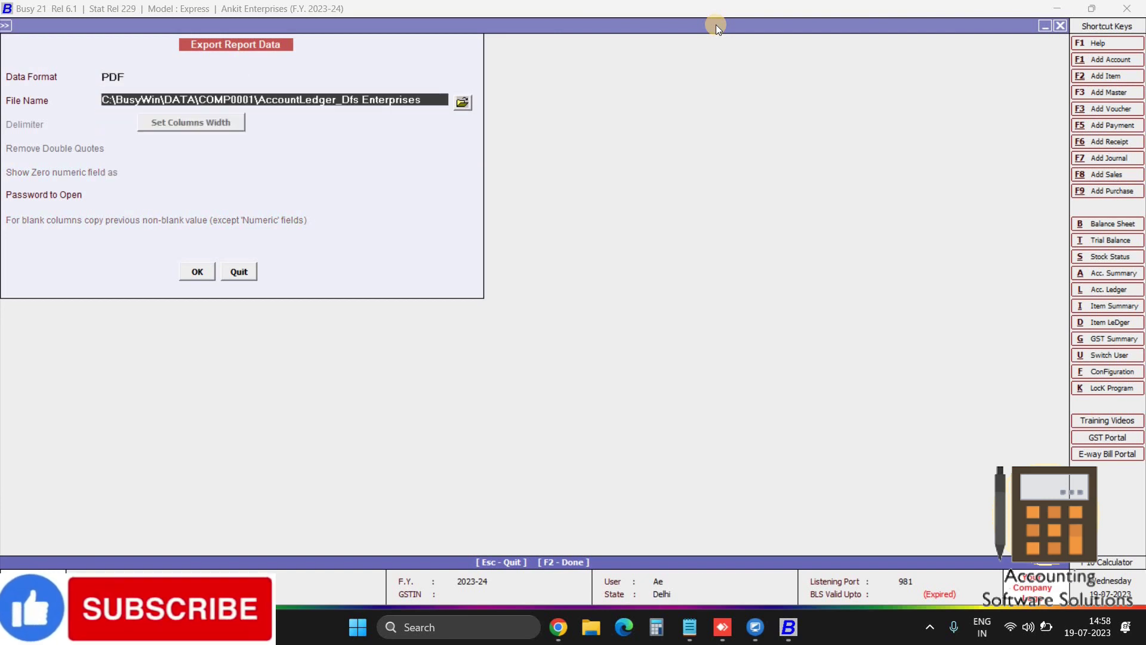
pyautogui.press('Return')
pyautogui.press('Return')
pyautogui.press('Return')
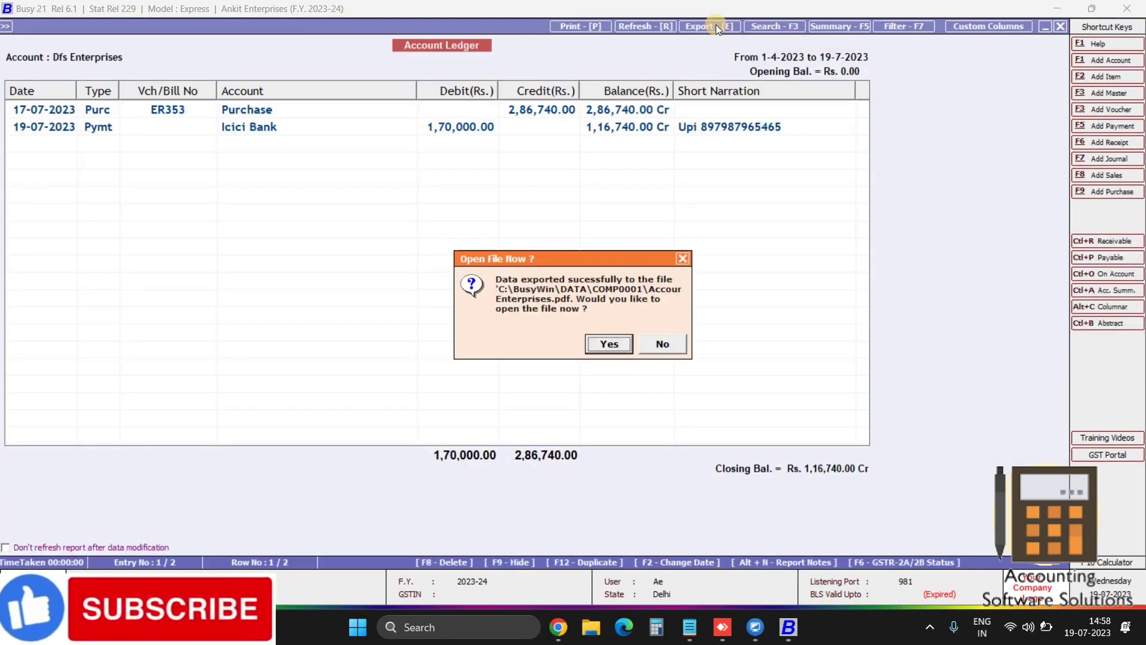
pyautogui.press('Return')
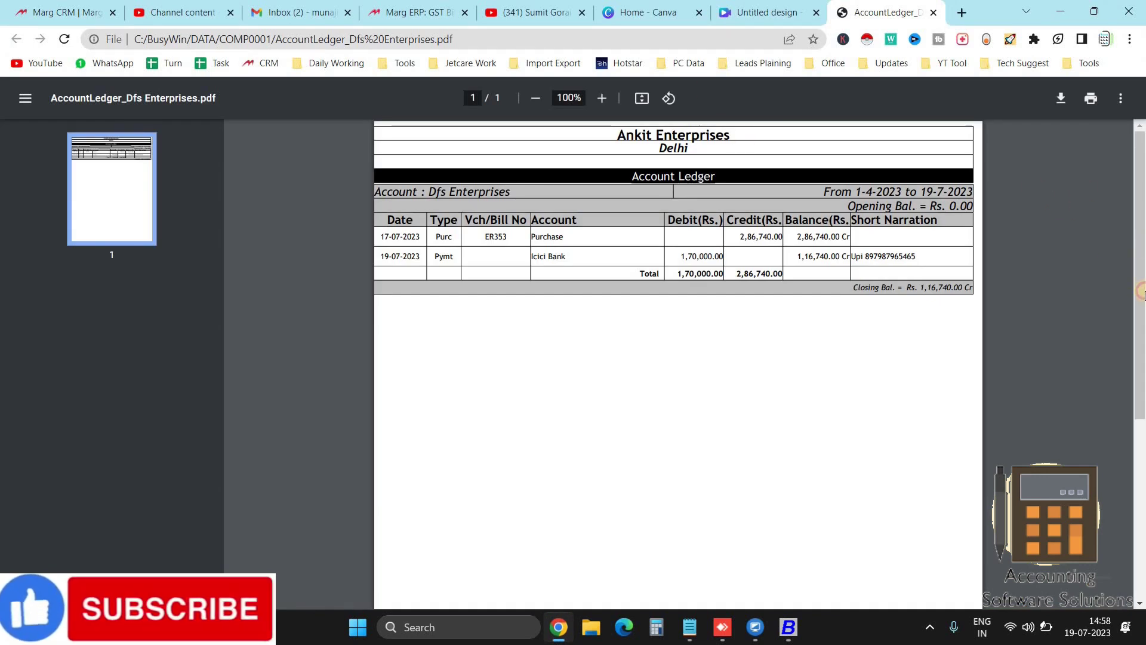
# Step: Scroll through the AccountLedger PDF in Chrome, then return to Busy
pyautogui.scroll(-1, 1141, 200)
pyautogui.scroll(1, 1140, 200)
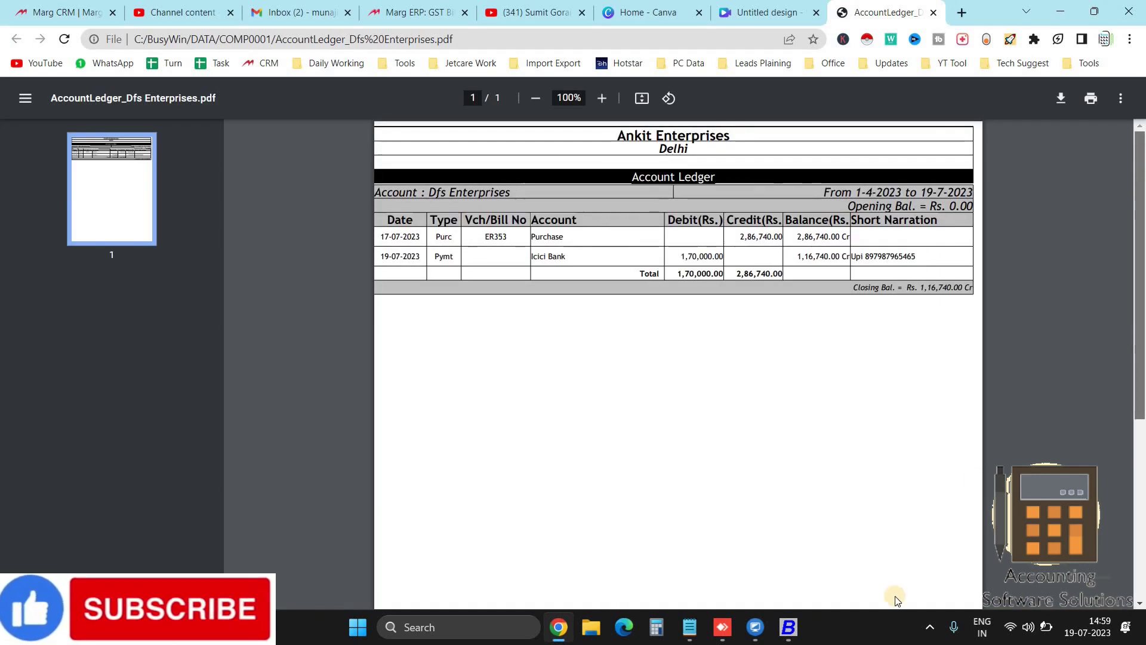
pyautogui.click(789, 627)
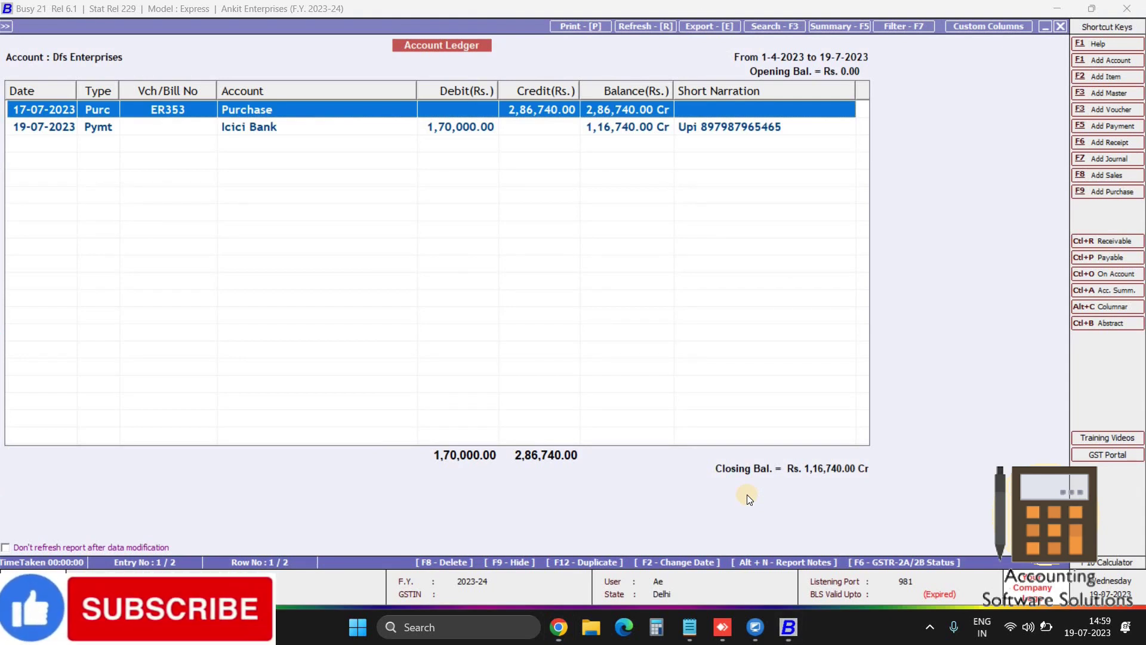
# Step: Close the ledger, open a sales voucher in Modify mode, then quit it unchanged
pyautogui.press('Escape')
pyautogui.press('Escape')
pyautogui.press('Escape')
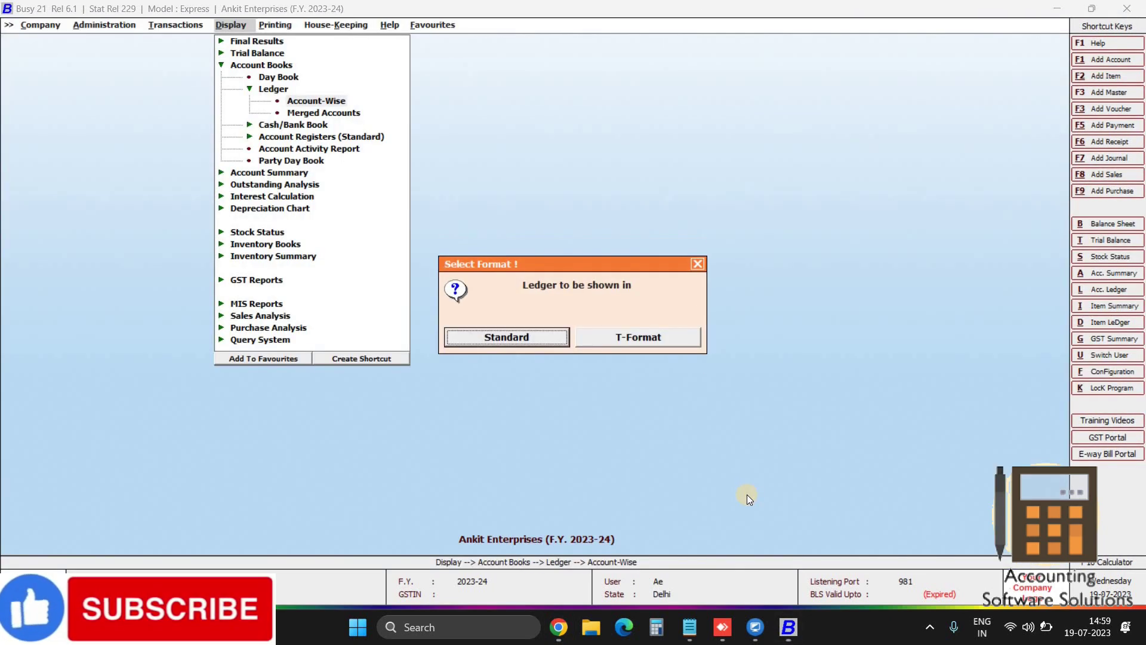
pyautogui.press('Escape')
pyautogui.press('Escape')
pyautogui.press('Escape')
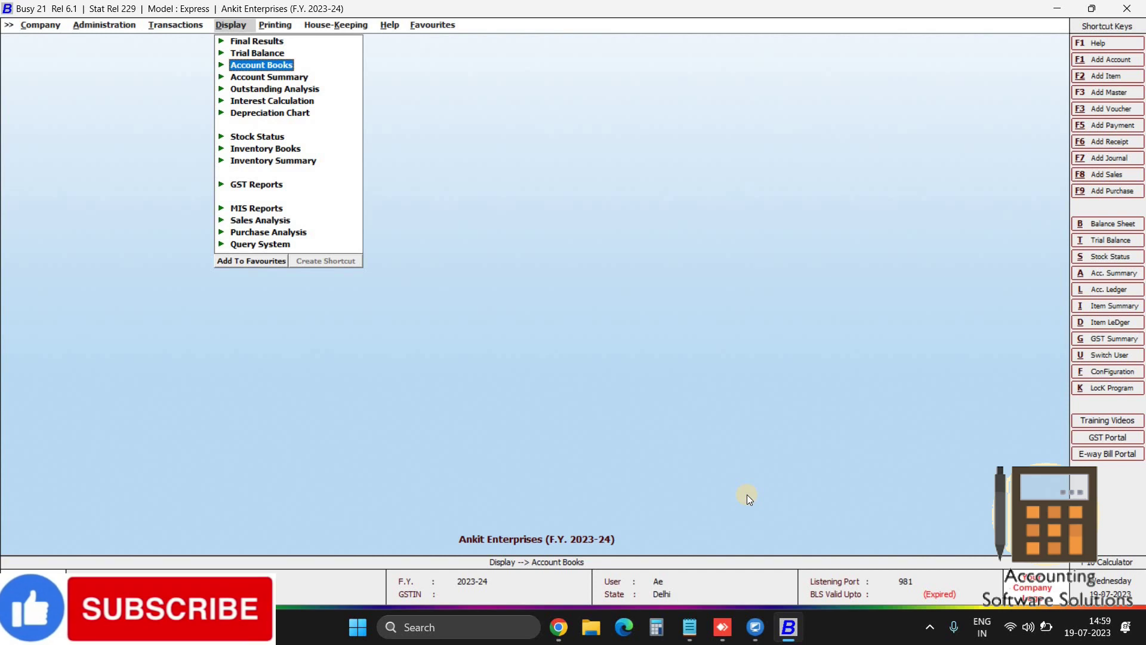
pyautogui.press('Left')
pyautogui.press('Up')
pyautogui.press('Up')
pyautogui.press('Up')
pyautogui.press('Up')
pyautogui.press('Return')
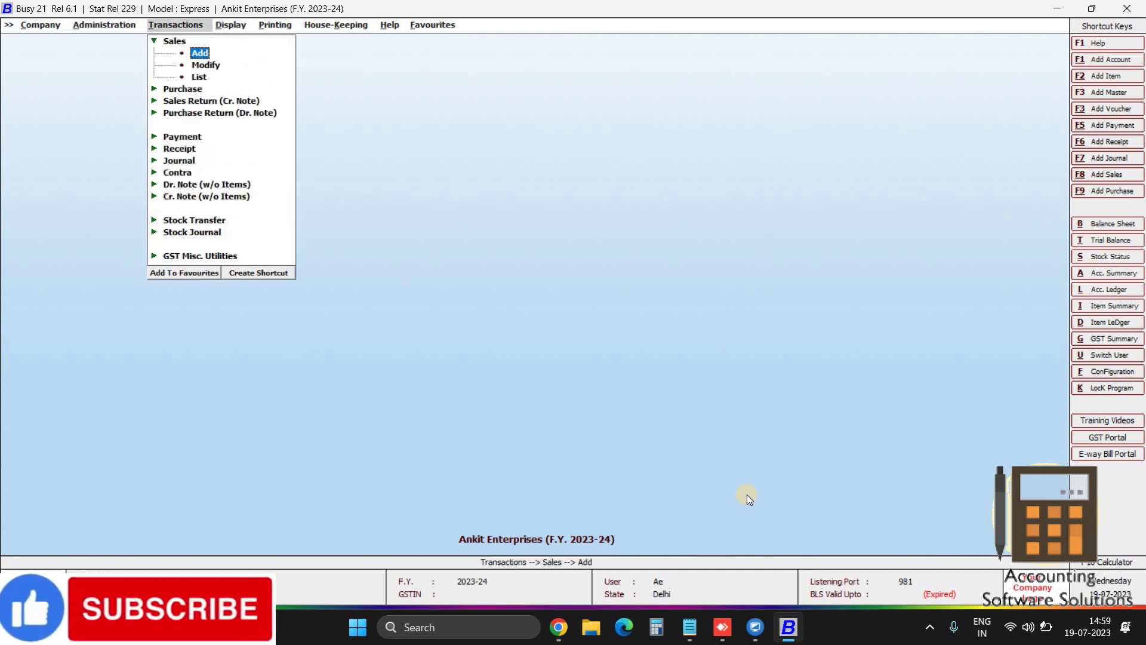
pyautogui.press('Down')
pyautogui.press('Return')
pyautogui.press('Return')
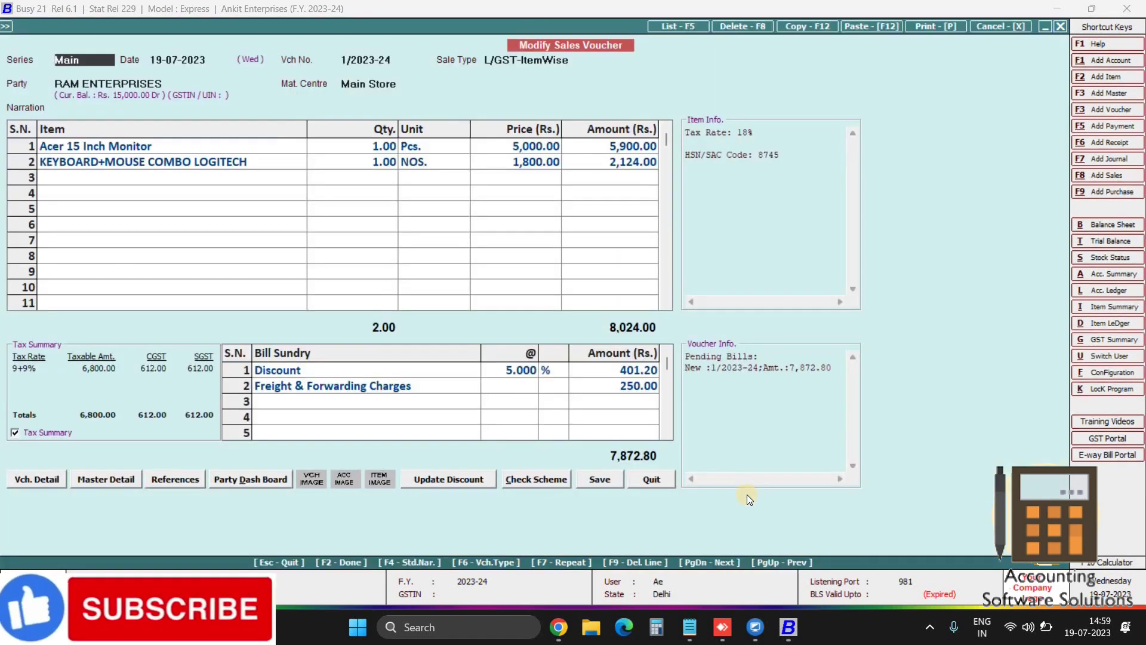
pyautogui.press('Return')
pyautogui.press('Return')
pyautogui.press('Return')
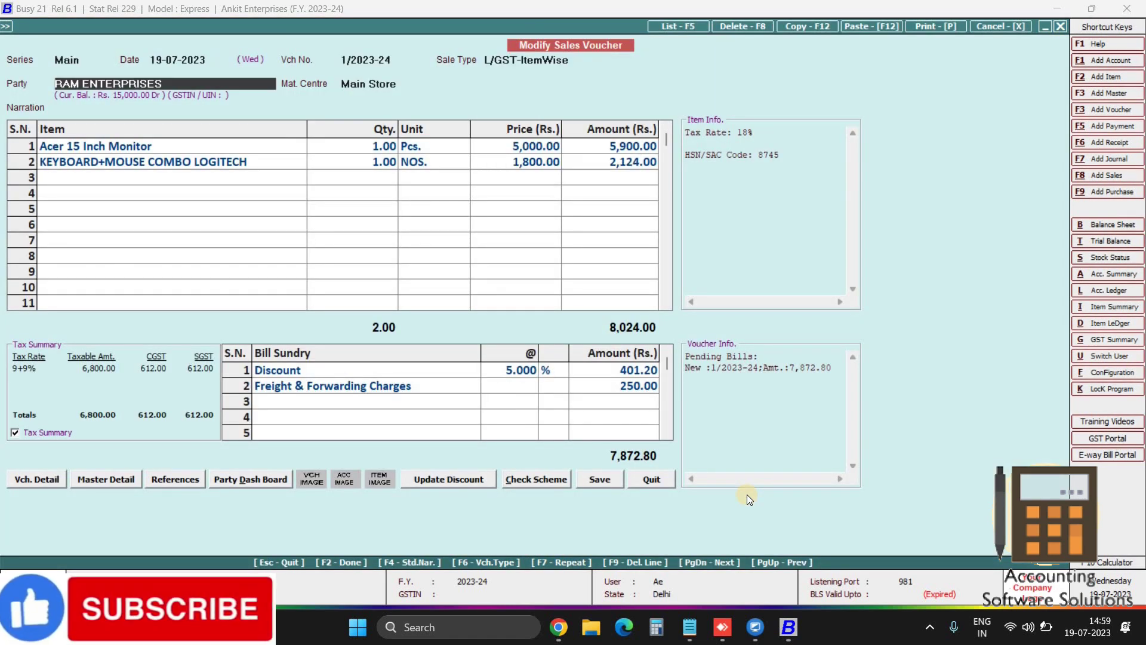
pyautogui.press('Escape')
pyautogui.press('Right')
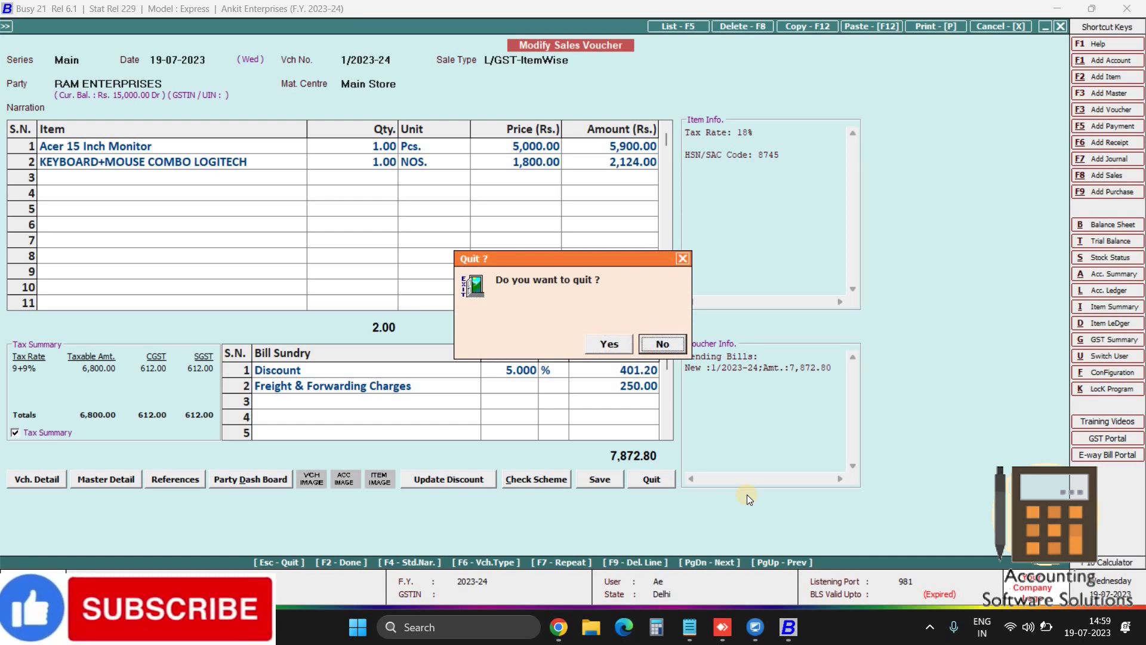
pyautogui.press('Left')
pyautogui.press('Return')
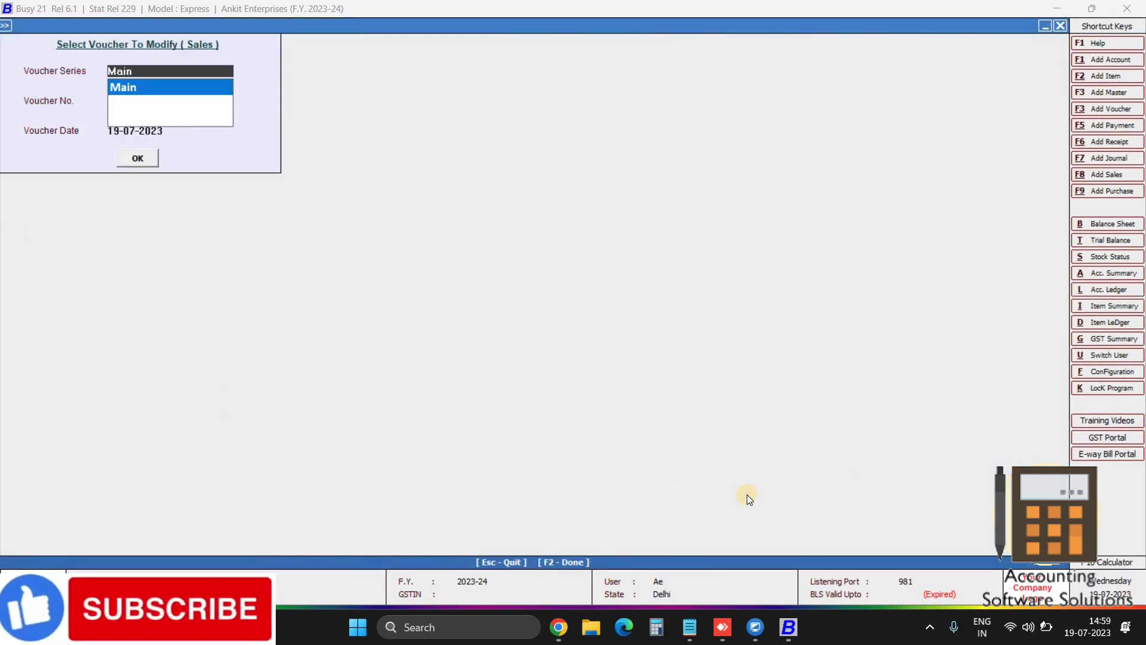
# Step: Open sales voucher 1/2023-24 from the Main series, then quit without changes
pyautogui.press('Return')
pyautogui.press('Return')
pyautogui.press('Return')
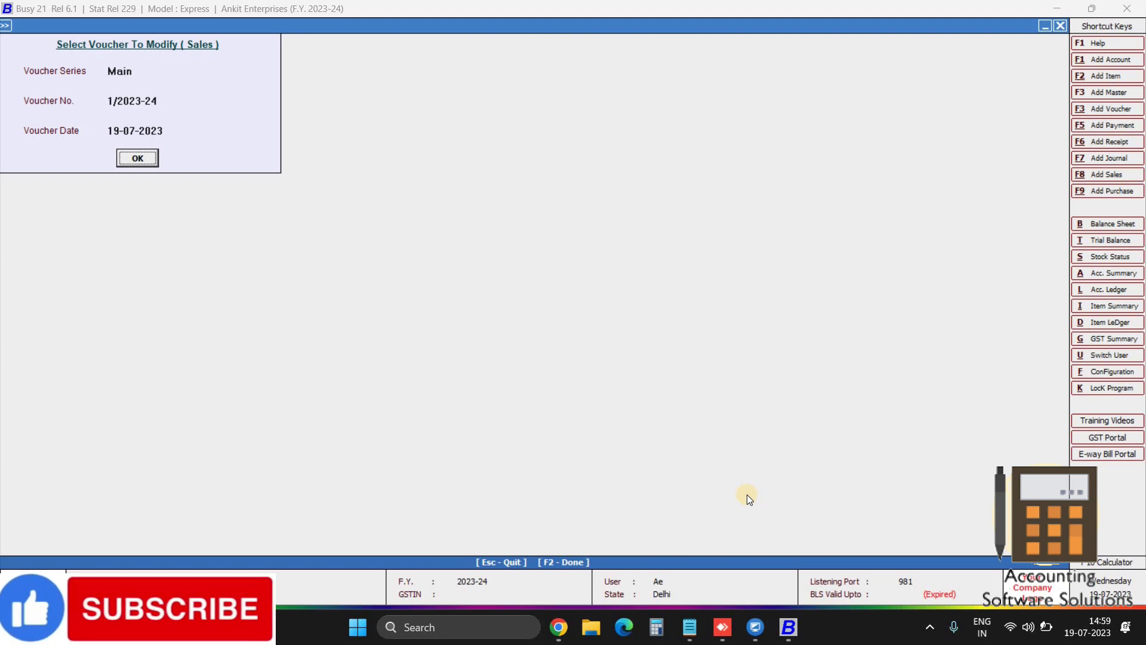
pyautogui.press('Return')
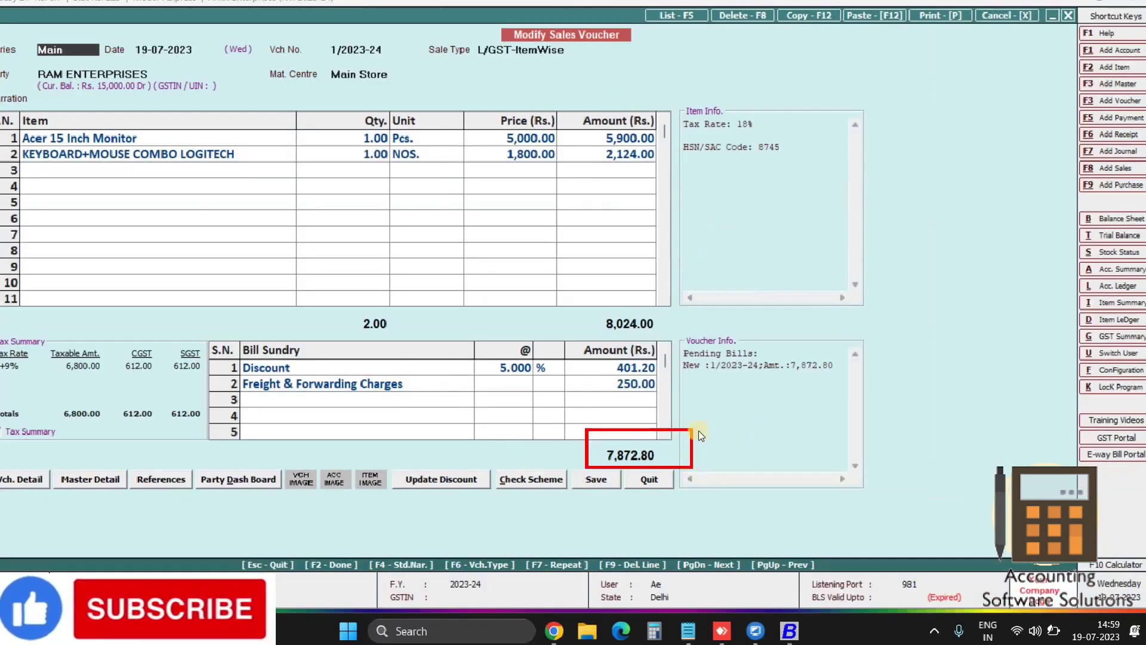
pyautogui.press('Escape')
pyautogui.click(609, 344)
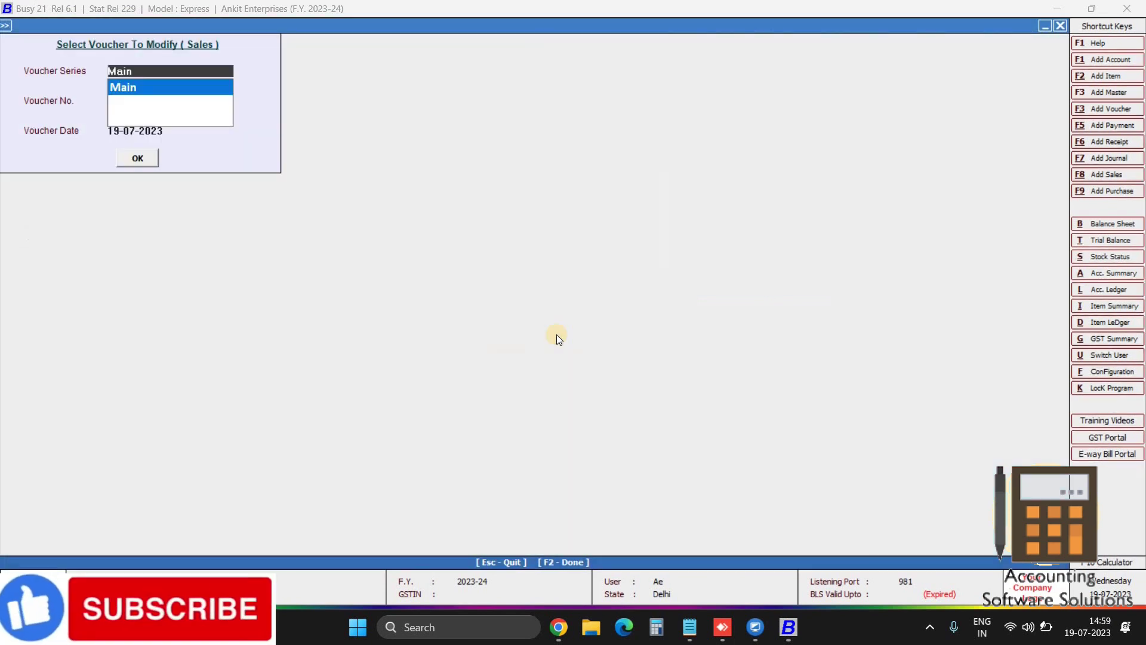
pyautogui.press('Escape')
pyautogui.press('Escape')
# Step: Display the standard account-wise ledger for RAM ENTERPRISES, 01-04-2023 to 19-07-2023
pyautogui.click(245, 25)
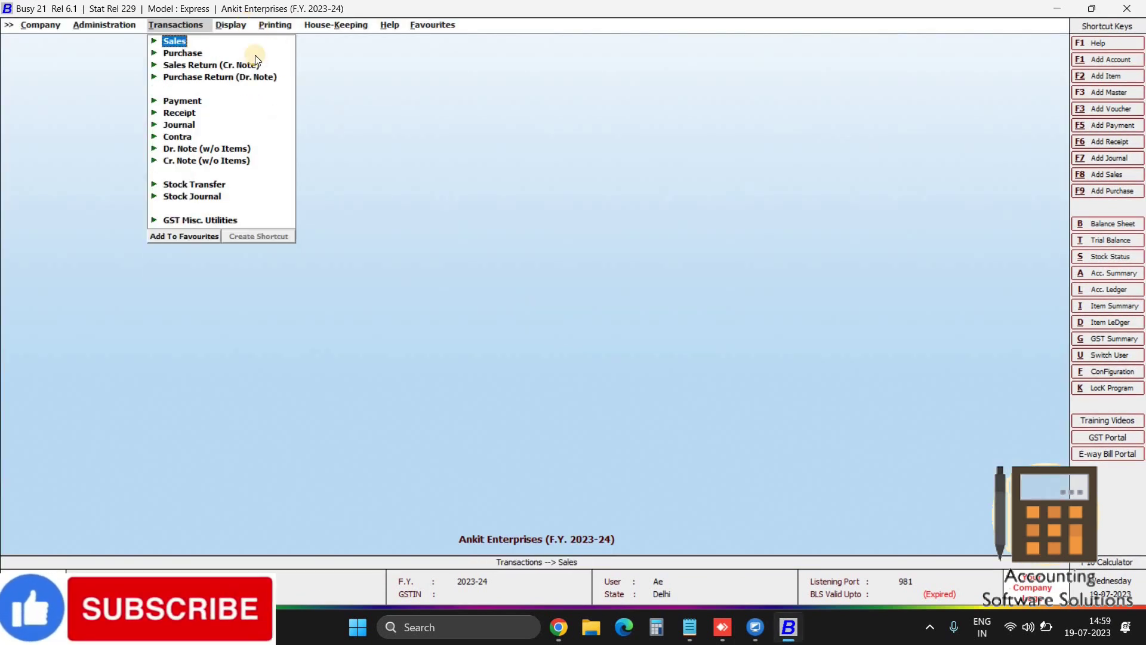
pyautogui.click(267, 67)
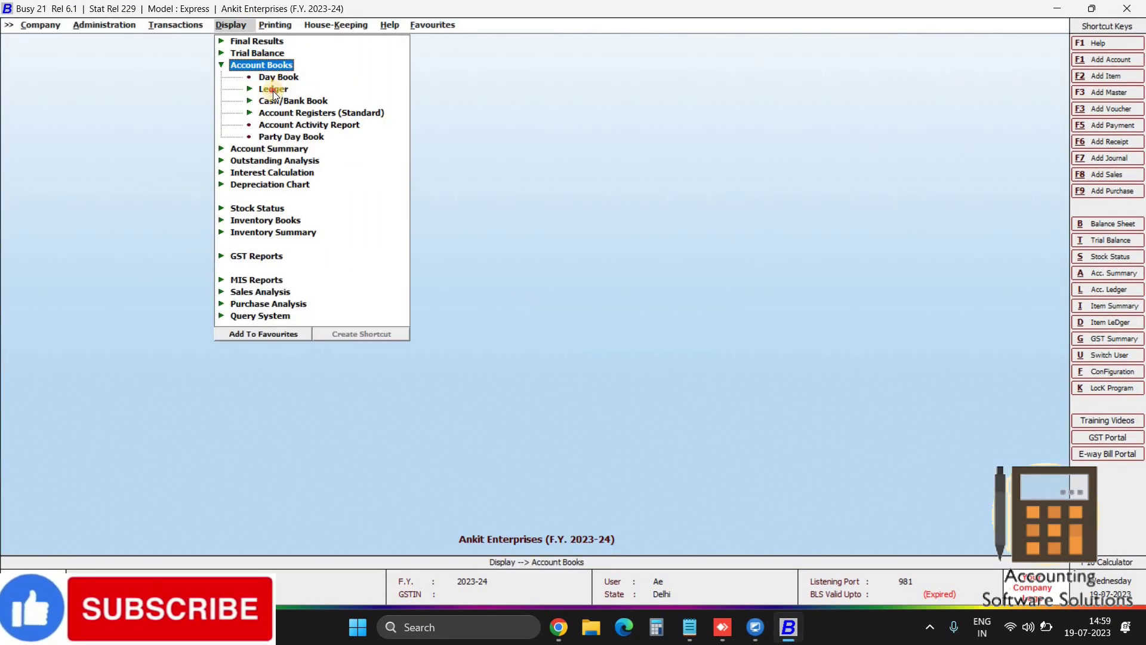
pyautogui.click(275, 91)
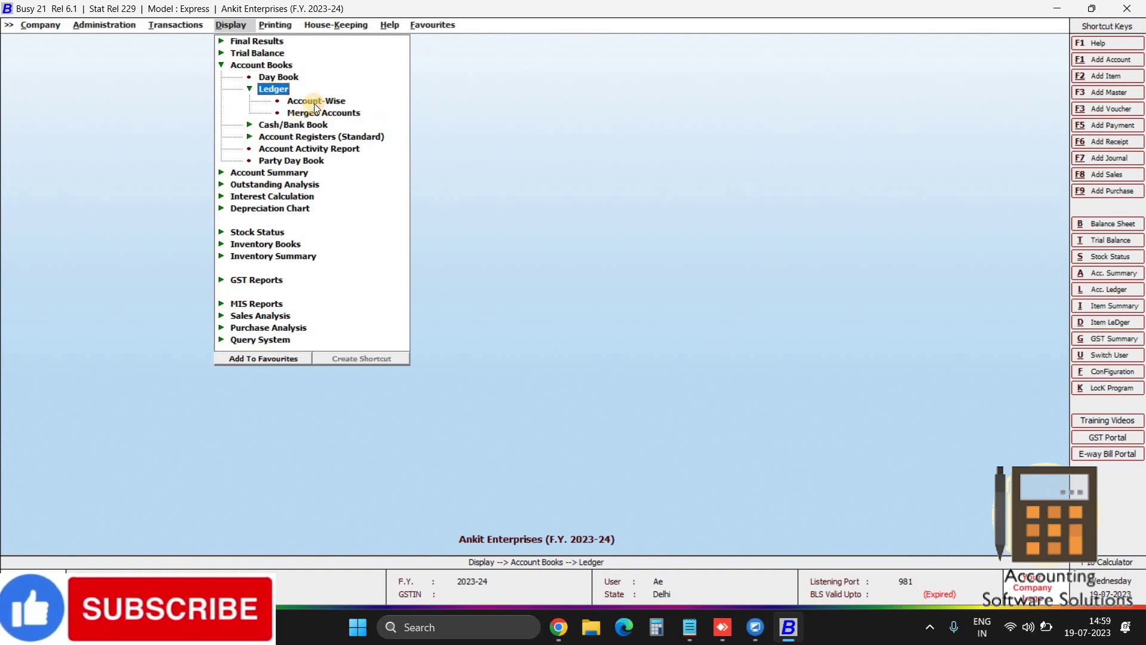
pyautogui.click(314, 101)
pyautogui.click(489, 337)
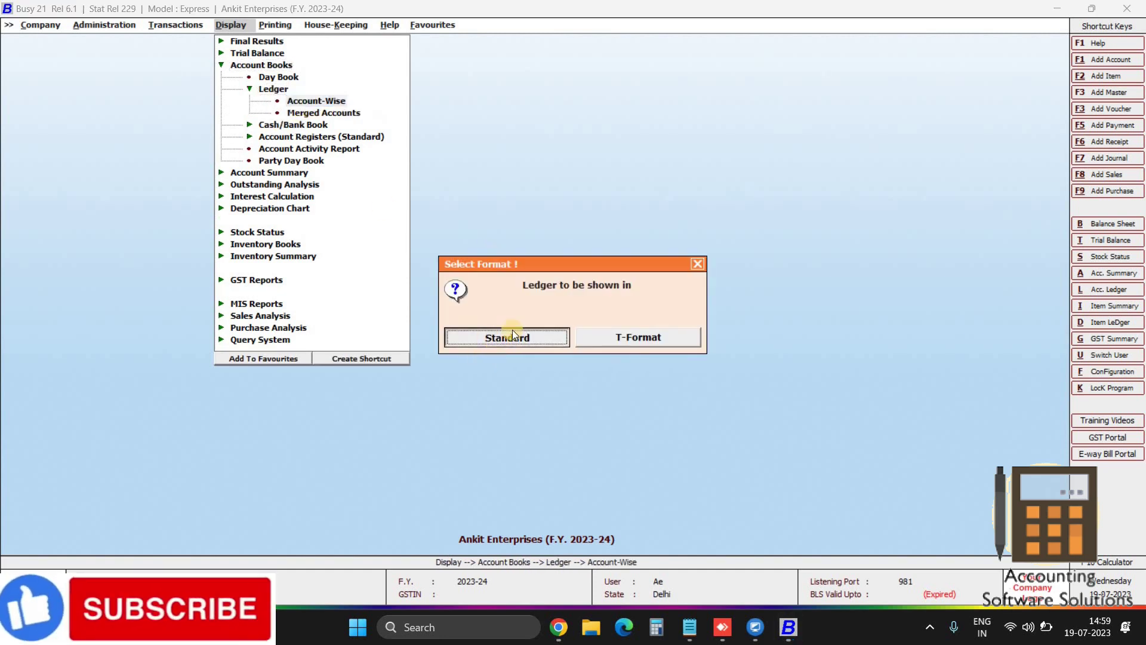
pyautogui.click(514, 317)
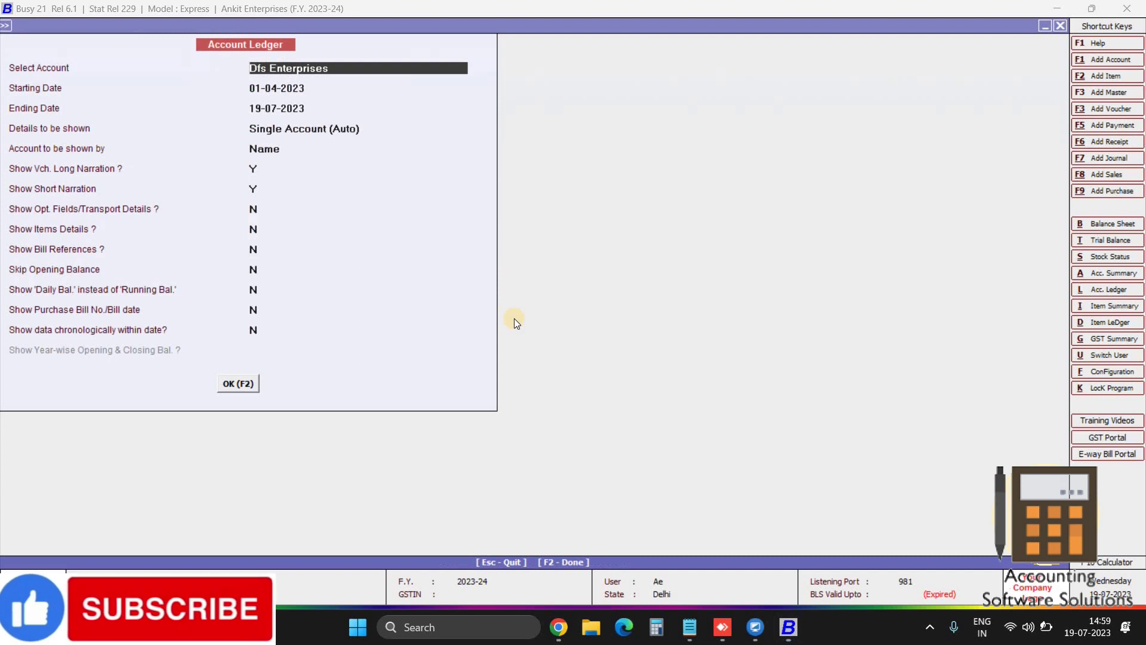
pyautogui.write('ram')
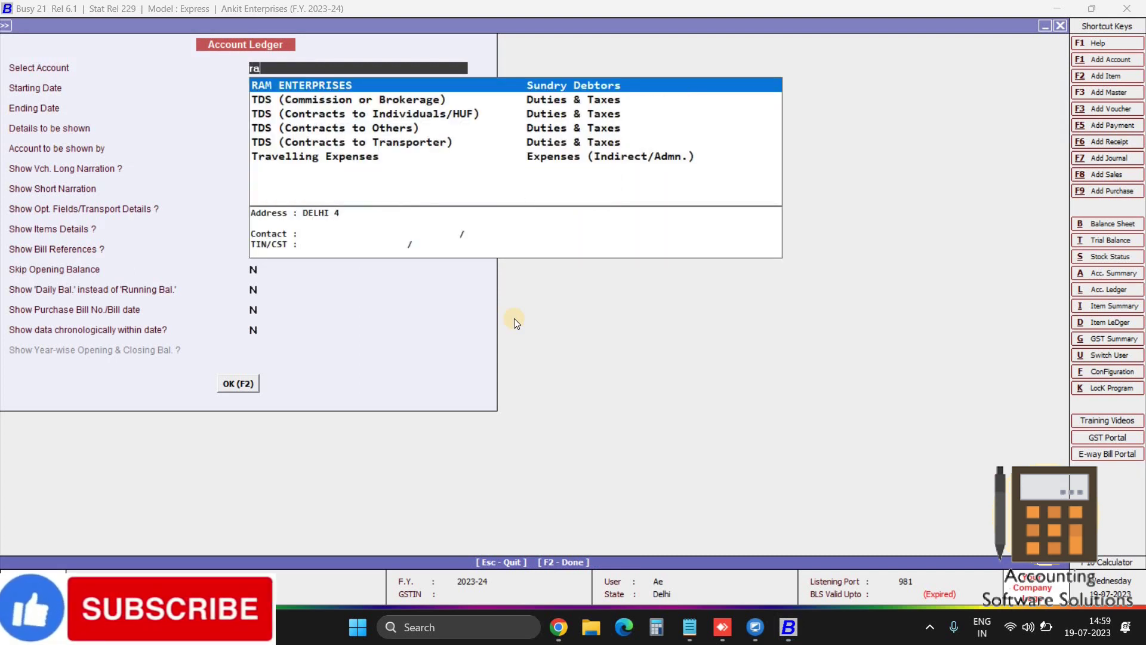
pyautogui.press('Return')
pyautogui.press('Return')
pyautogui.press('Return')
pyautogui.press('Return')
pyautogui.press('Return')
pyautogui.press('Return')
pyautogui.press('Return')
pyautogui.press('Return')
pyautogui.press('Return')
pyautogui.press('Return')
pyautogui.press('Return')
pyautogui.press('Return')
pyautogui.press('Return')
pyautogui.press('Return')
pyautogui.press('Return')
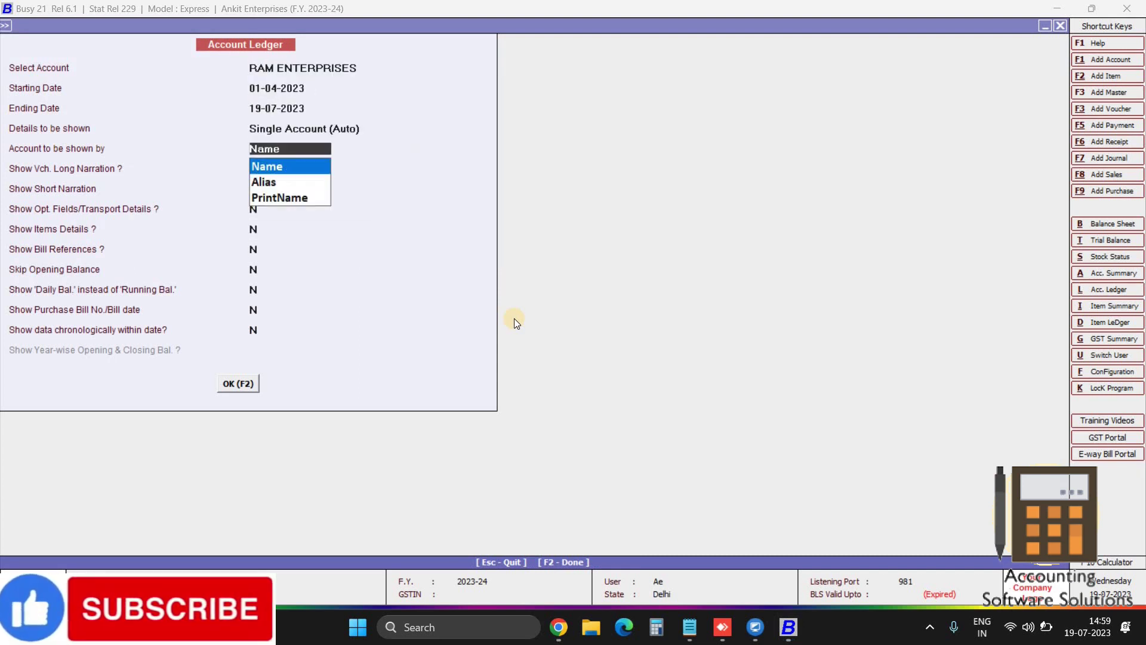
pyautogui.press('Return')
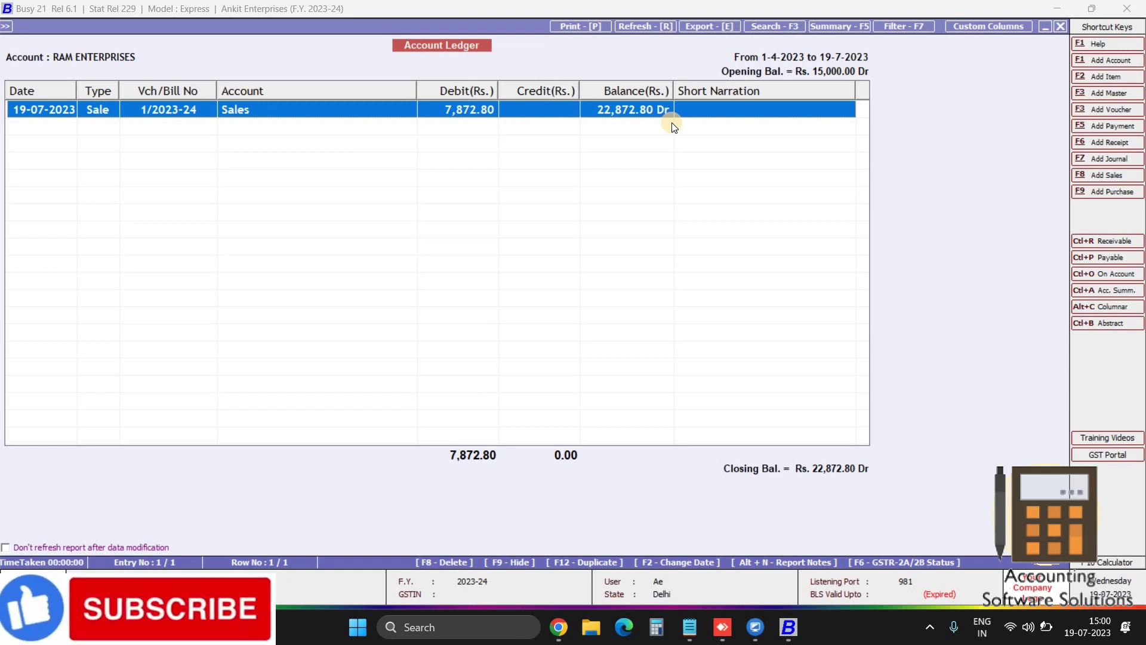
# Step: Close the ledger and start a new receipt voucher in the Main series
pyautogui.press('Escape')
pyautogui.press('Escape')
pyautogui.press('Escape')
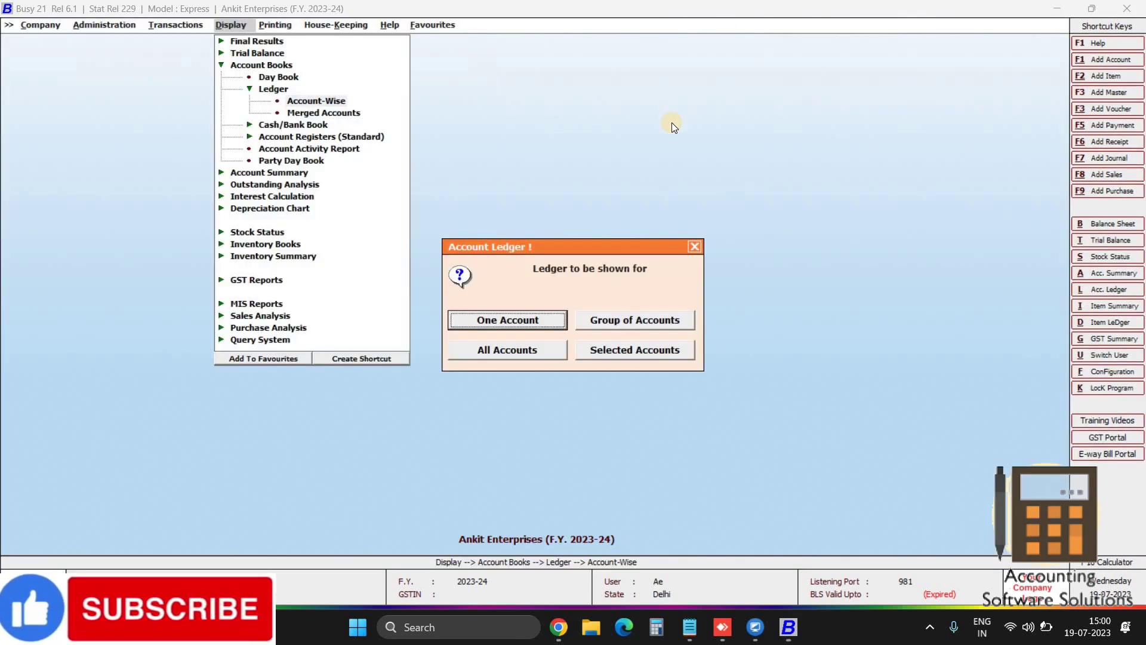
pyautogui.press('Escape')
pyautogui.press('Escape')
pyautogui.press('Escape')
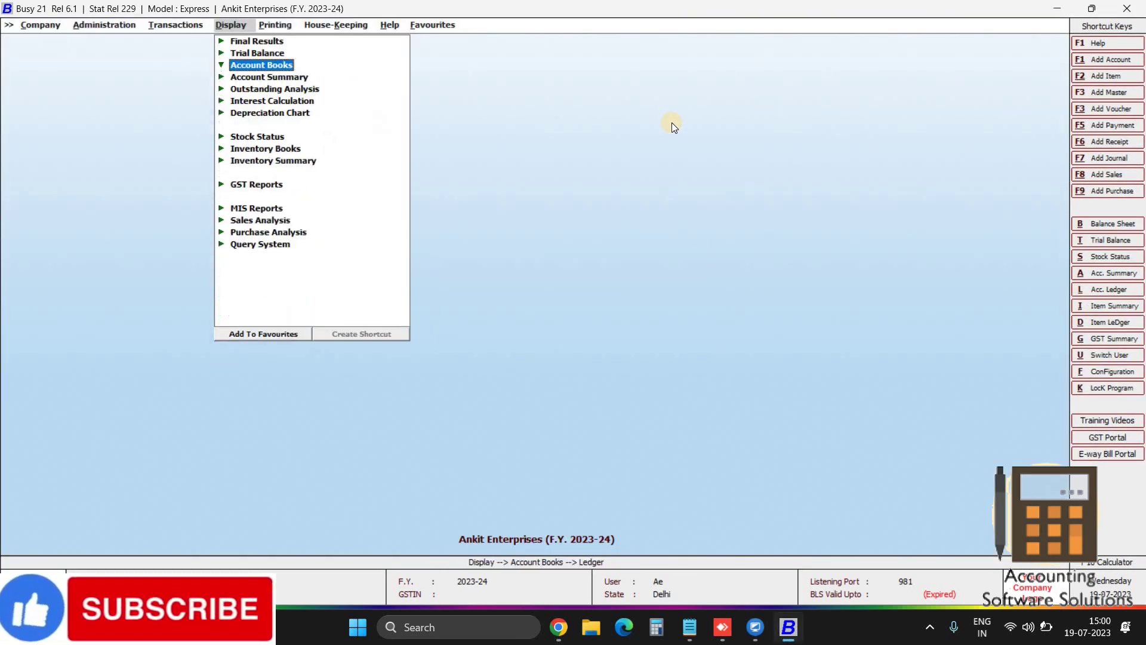
pyautogui.press('Left')
pyautogui.press('Down')
pyautogui.press('Down')
pyautogui.press('Down')
pyautogui.press('Down')
pyautogui.press('Down')
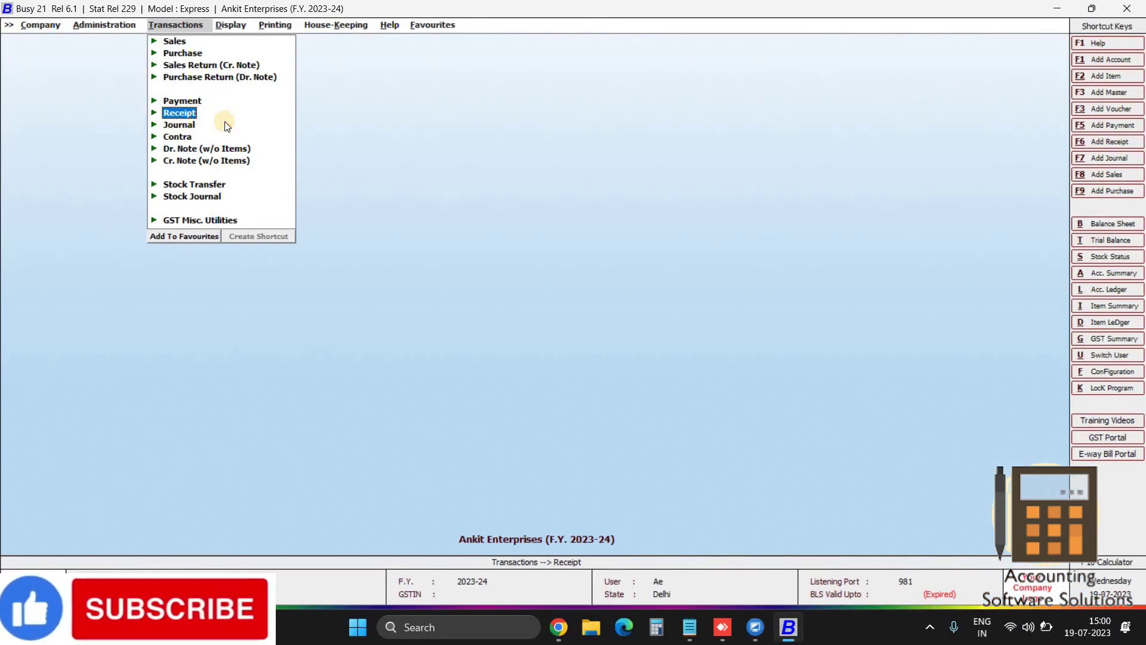
pyautogui.click(225, 120)
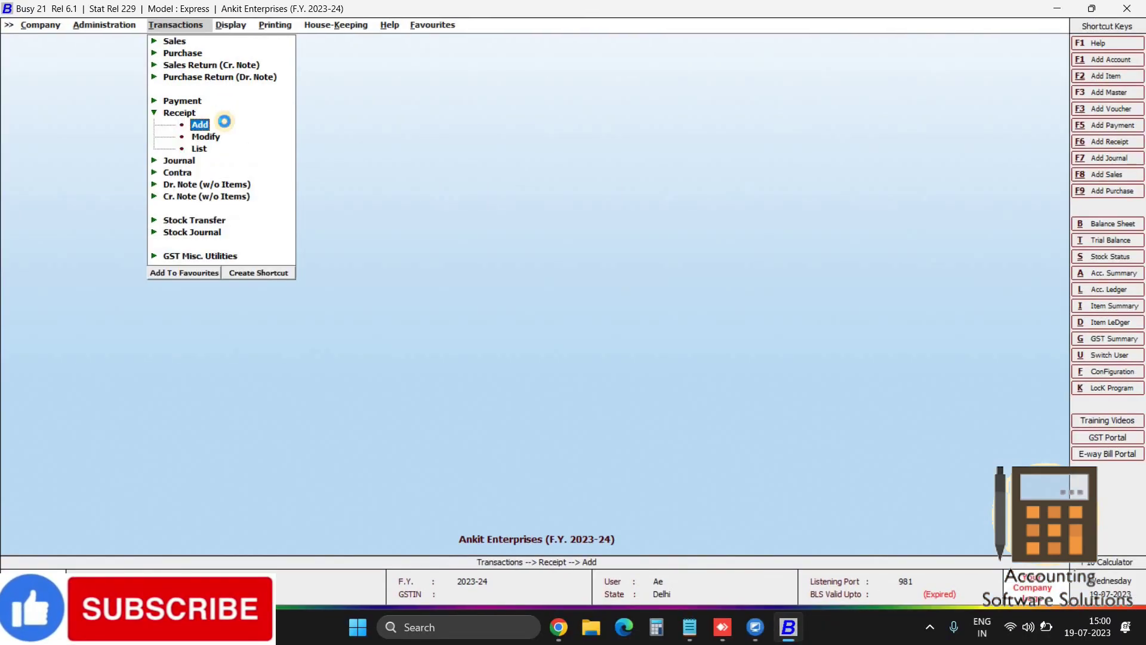
pyautogui.click(224, 120)
pyautogui.press('Return')
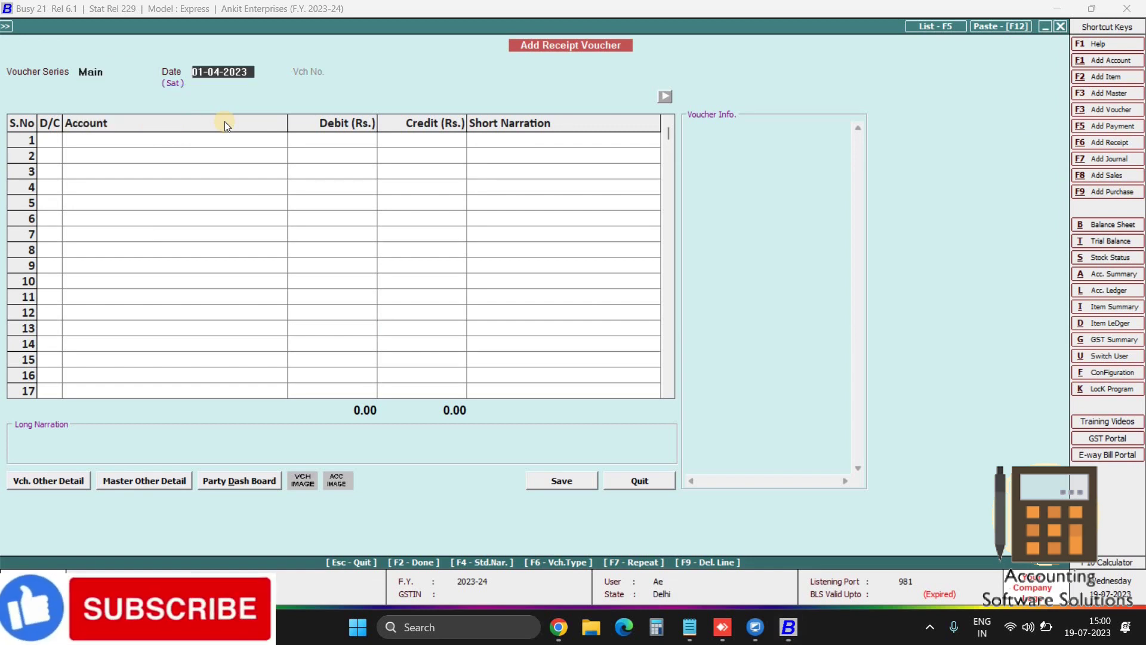
# Step: Date the receipt 19-07-2023 and credit RAM ENTERPRISES Rs 20,000
pyautogui.press('BackSpace')
pyautogui.press('BackSpace')
pyautogui.press('BackSpace')
pyautogui.press('BackSpace')
pyautogui.press('BackSpace')
pyautogui.press('BackSpace')
pyautogui.press('BackSpace')
pyautogui.press('BackSpace')
pyautogui.press('BackSpace')
pyautogui.press('BackSpace')
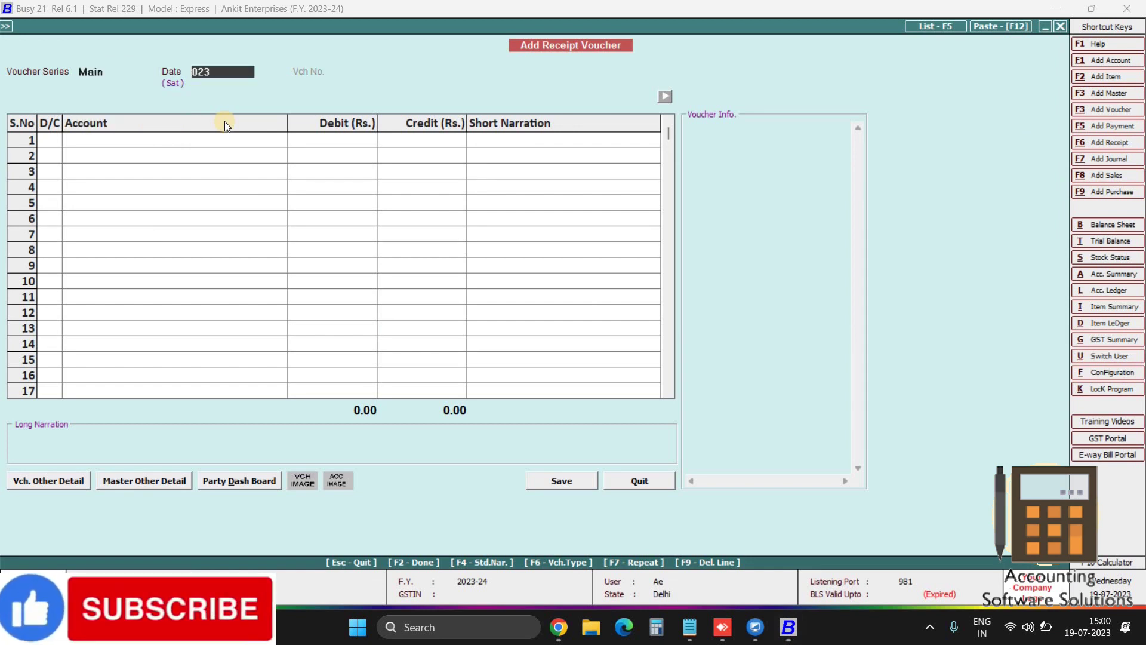
pyautogui.write('19-07')
pyautogui.press('Return')
pyautogui.press('Return')
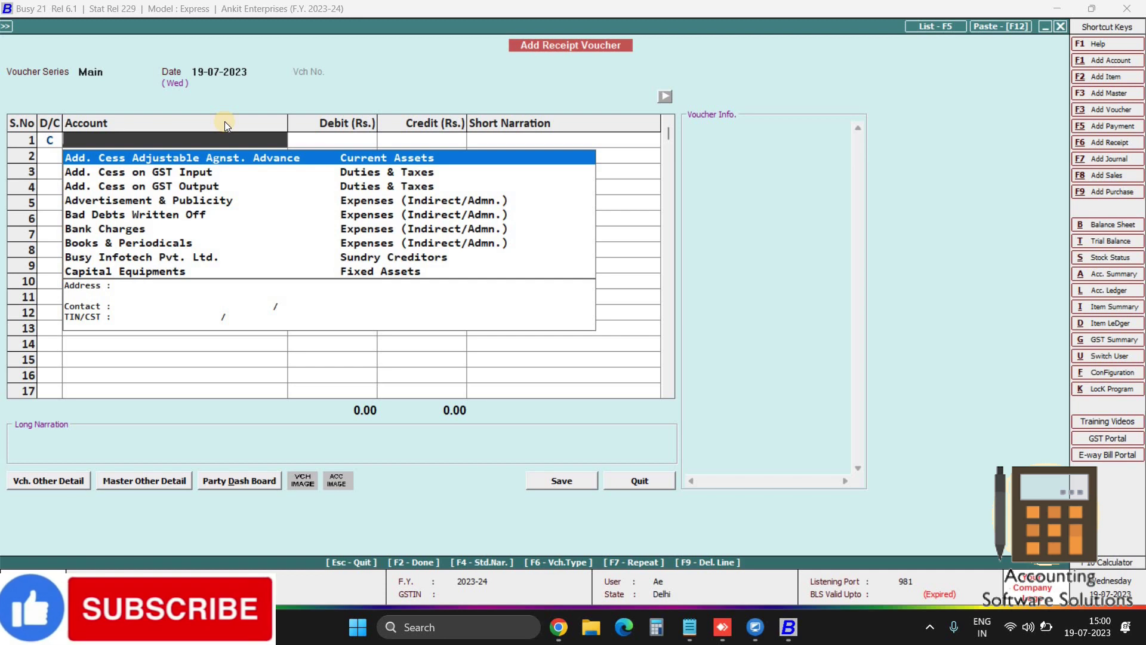
pyautogui.write('ram')
pyautogui.press('Return')
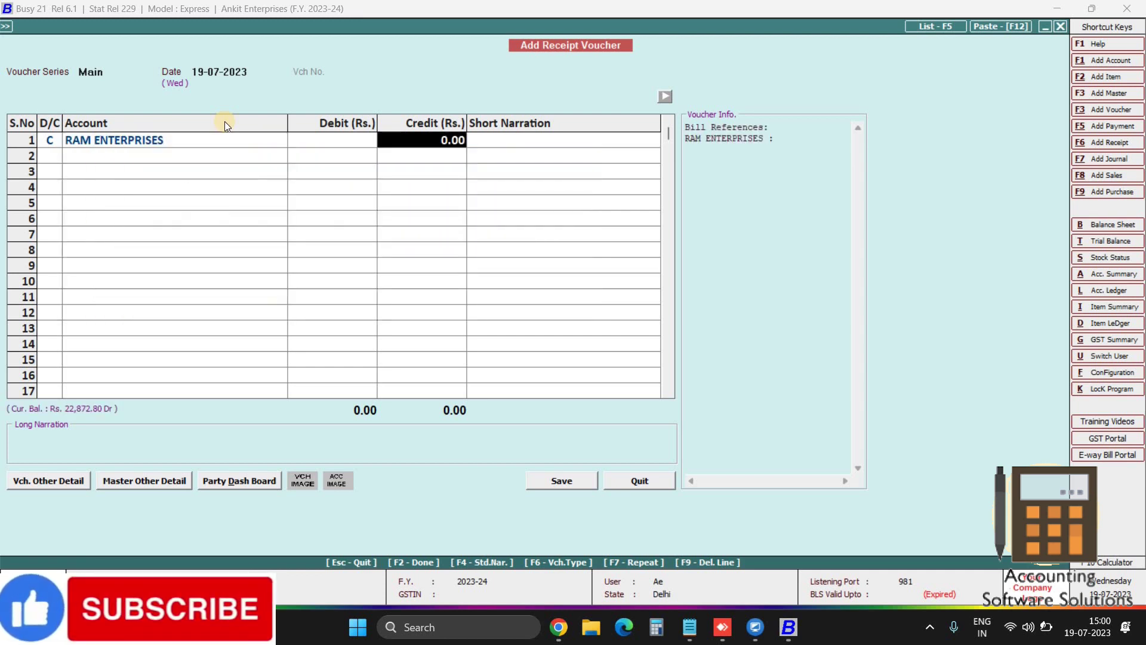
pyautogui.write('20000')
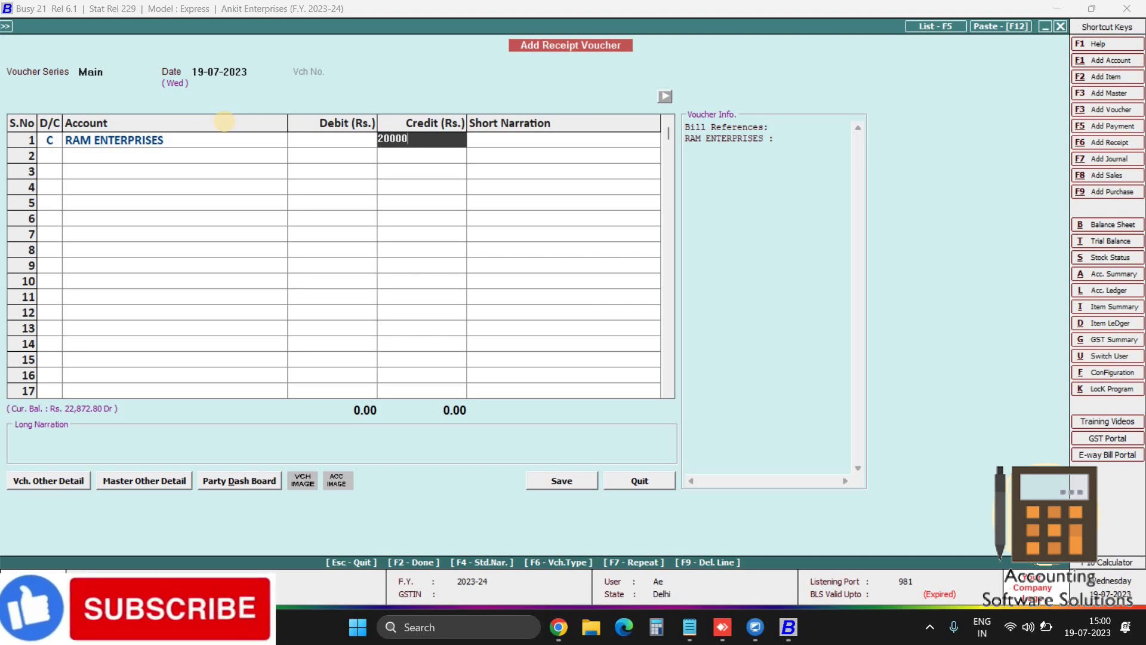
pyautogui.press('Return')
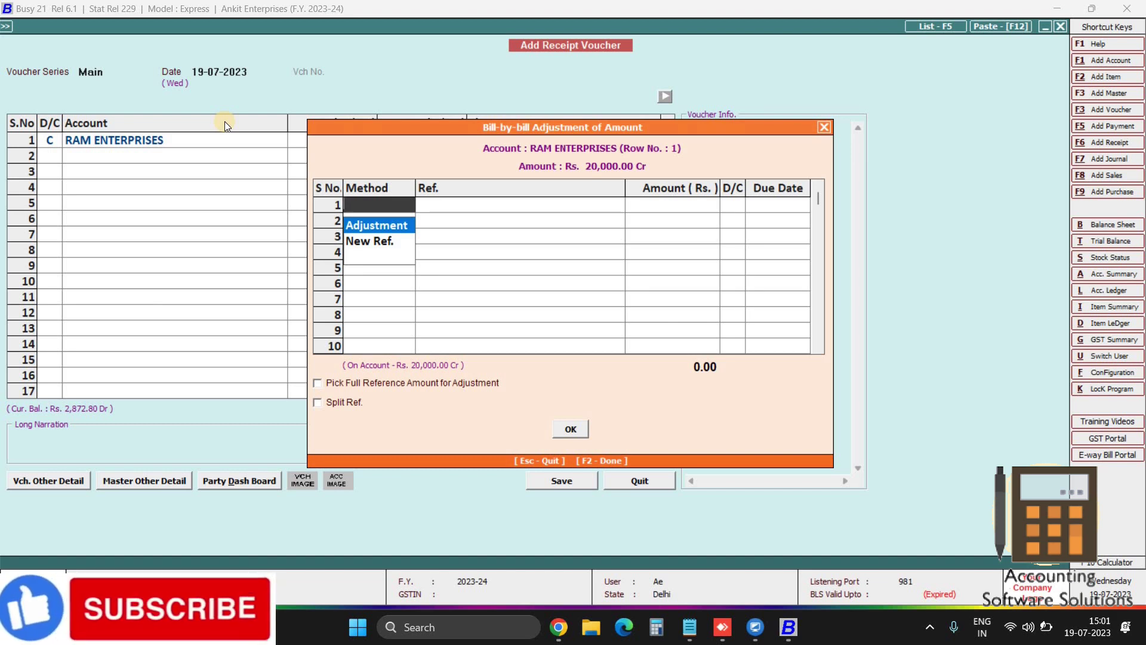
# Step: Adjust 15,000.00 against LAST BALANCE and the remaining 5,000.00 against bill 1/2023-24
pyautogui.press('Return')
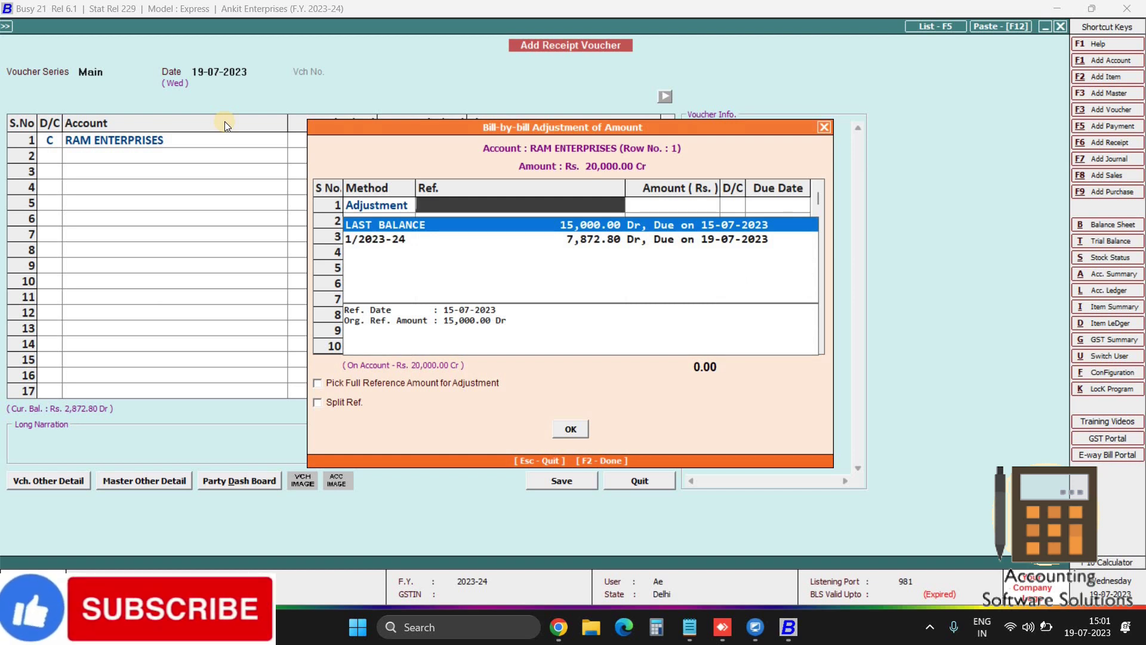
pyautogui.press('Return')
pyautogui.press('Return')
pyautogui.press('Return')
pyautogui.press('Return')
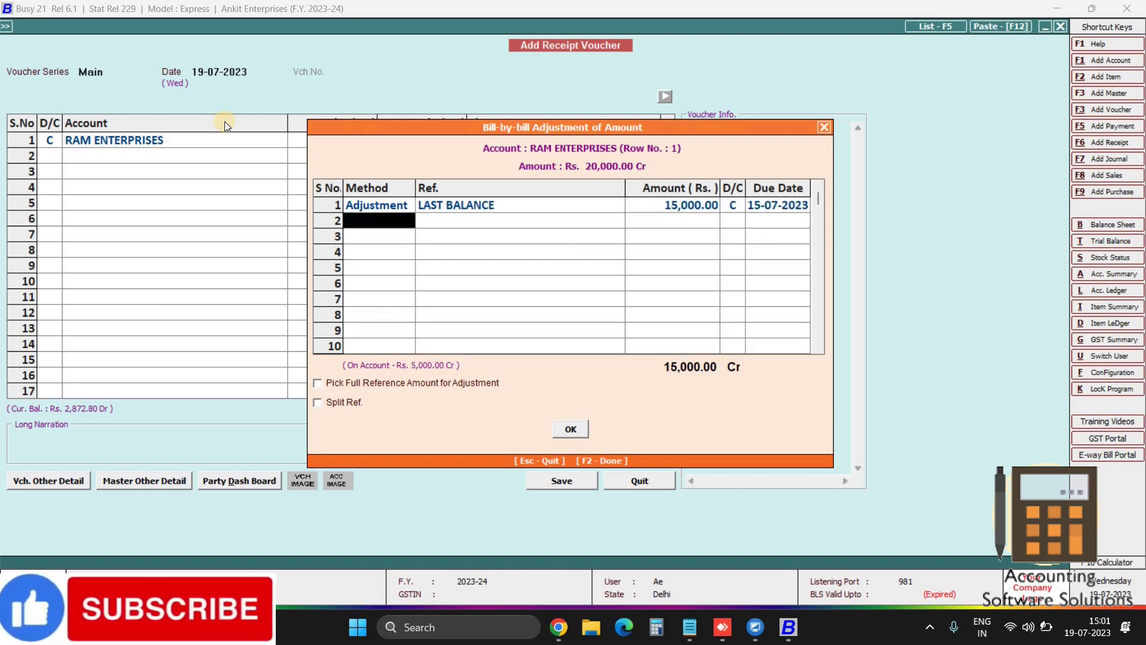
pyautogui.press('Return')
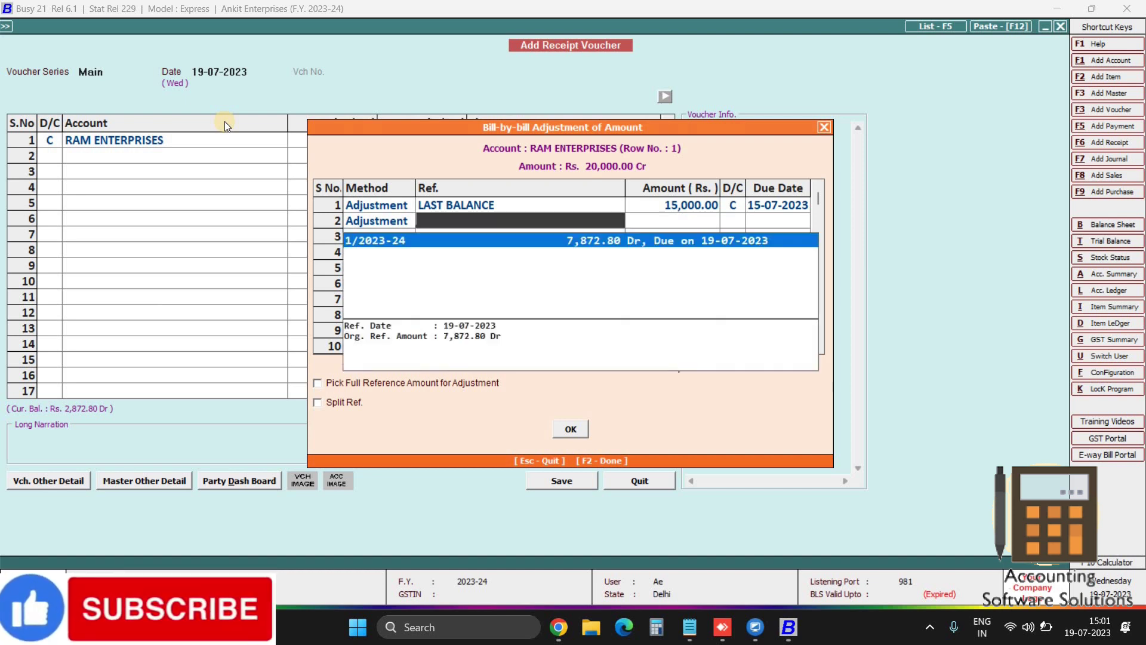
pyautogui.press('Return')
pyautogui.press('Return')
pyautogui.press('Return')
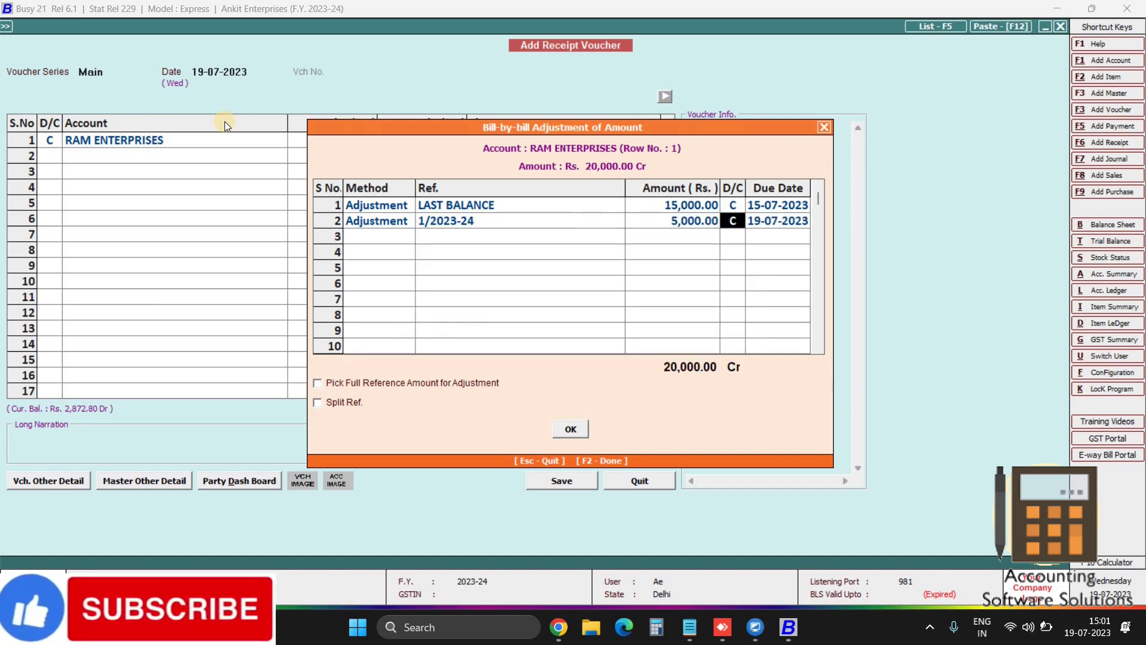
pyautogui.press('Return')
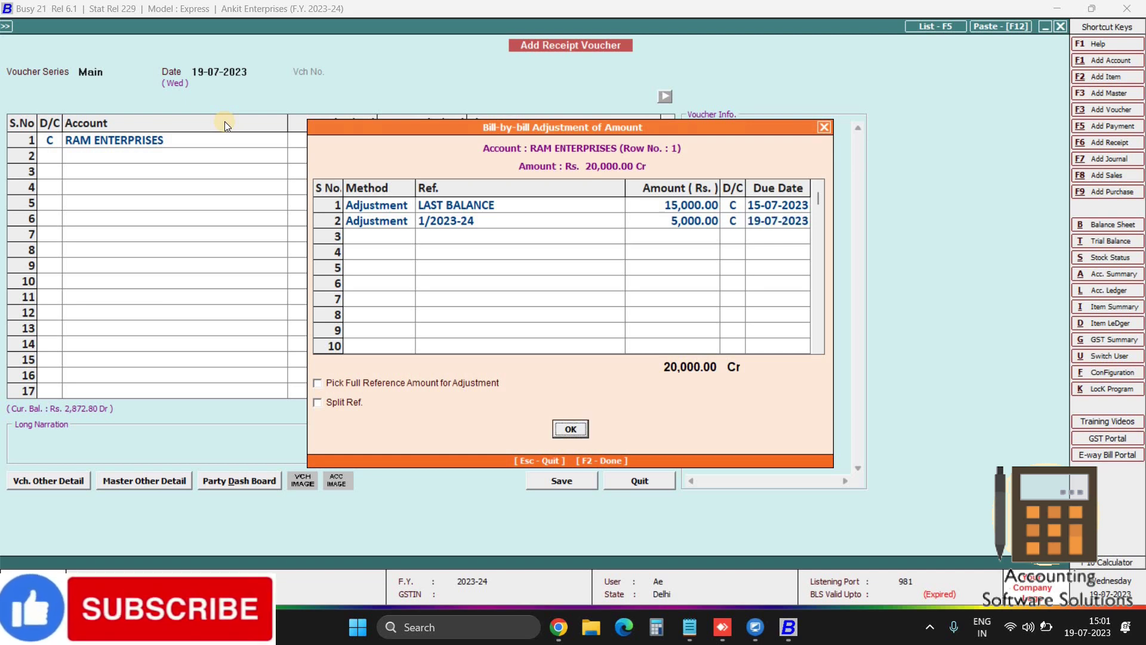
pyautogui.press('Return')
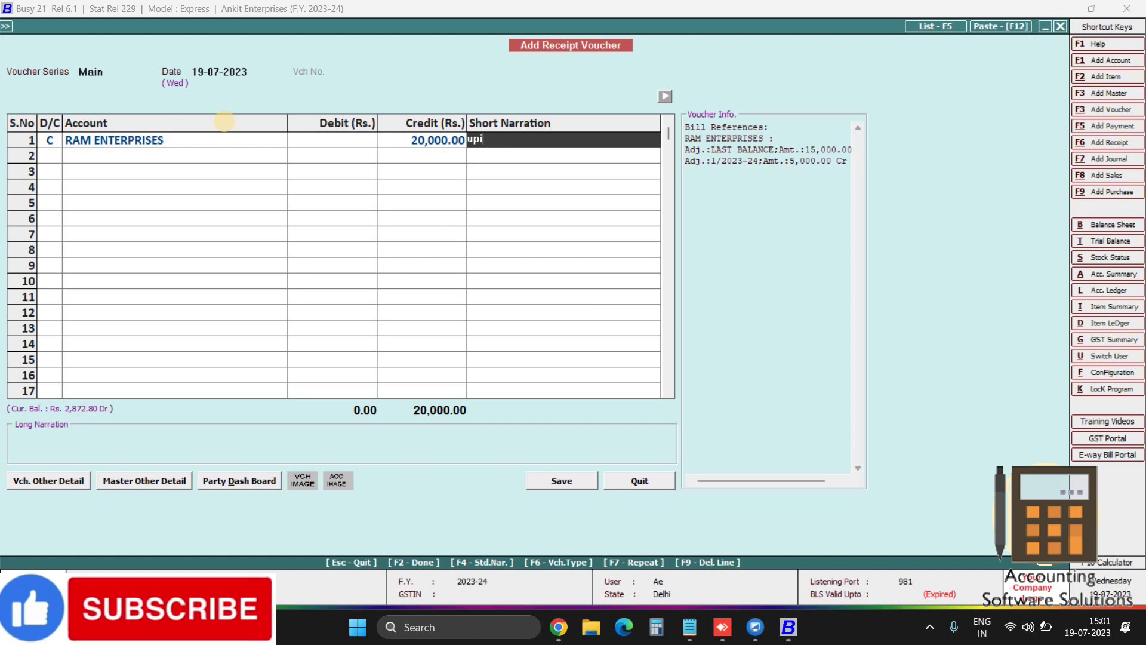
# Step: Enter the narration 'Cash pay on counter' on the receipt voucher
pyautogui.write('cash')
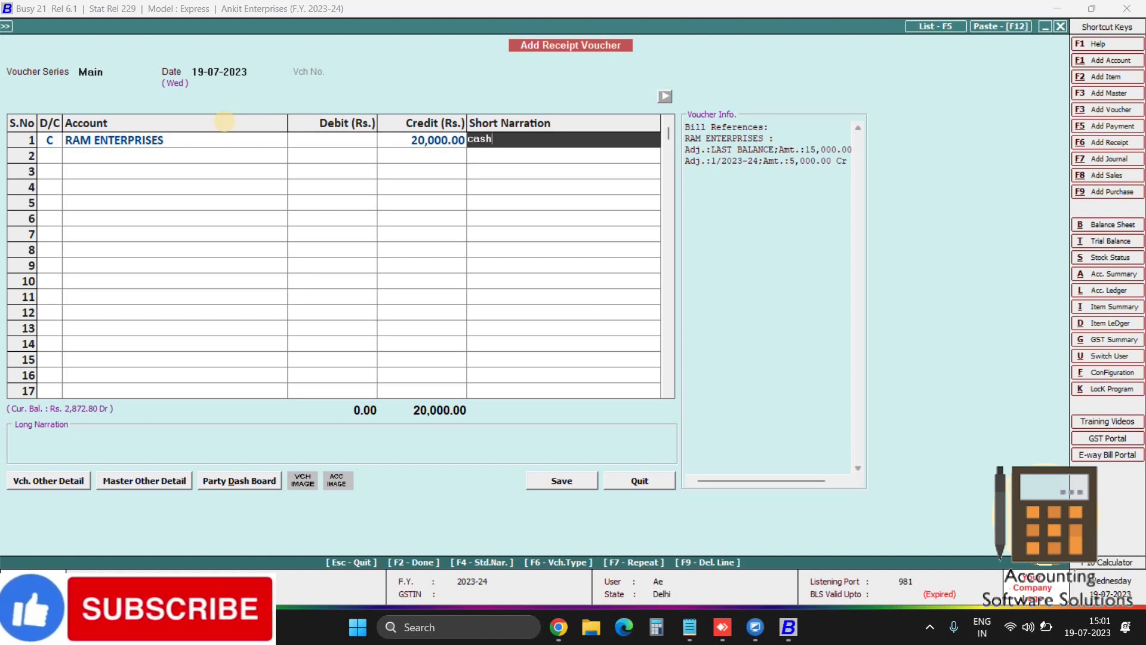
pyautogui.write(' pay')
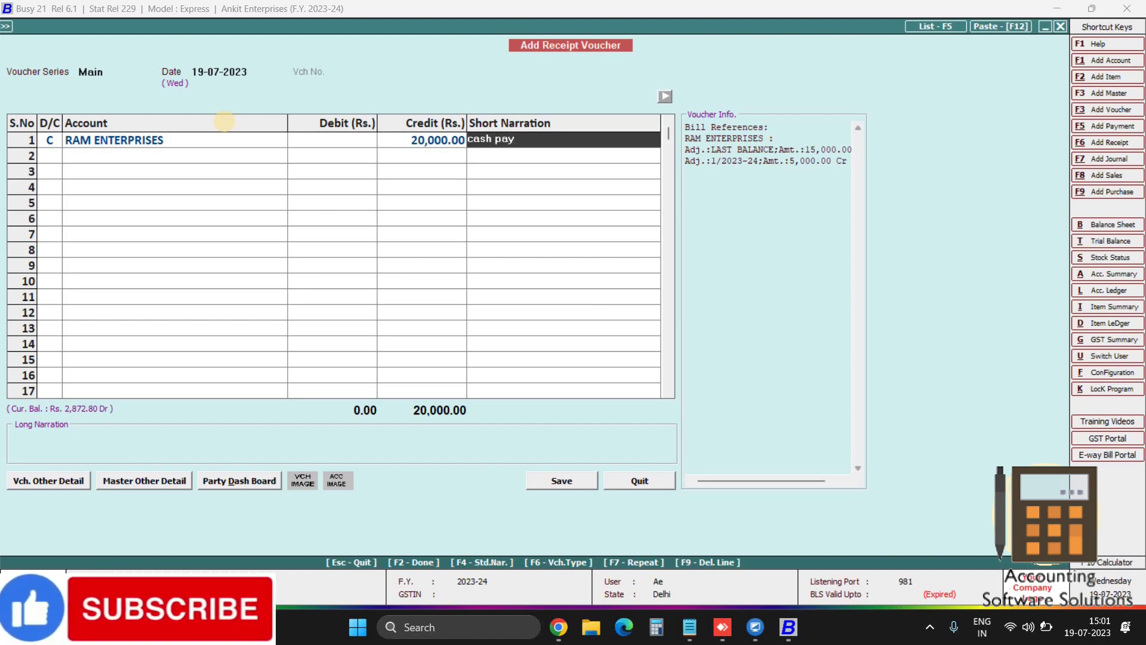
pyautogui.write(' by')
pyautogui.press('BackSpace')
pyautogui.press('BackSpace')
pyautogui.press('BackSpace')
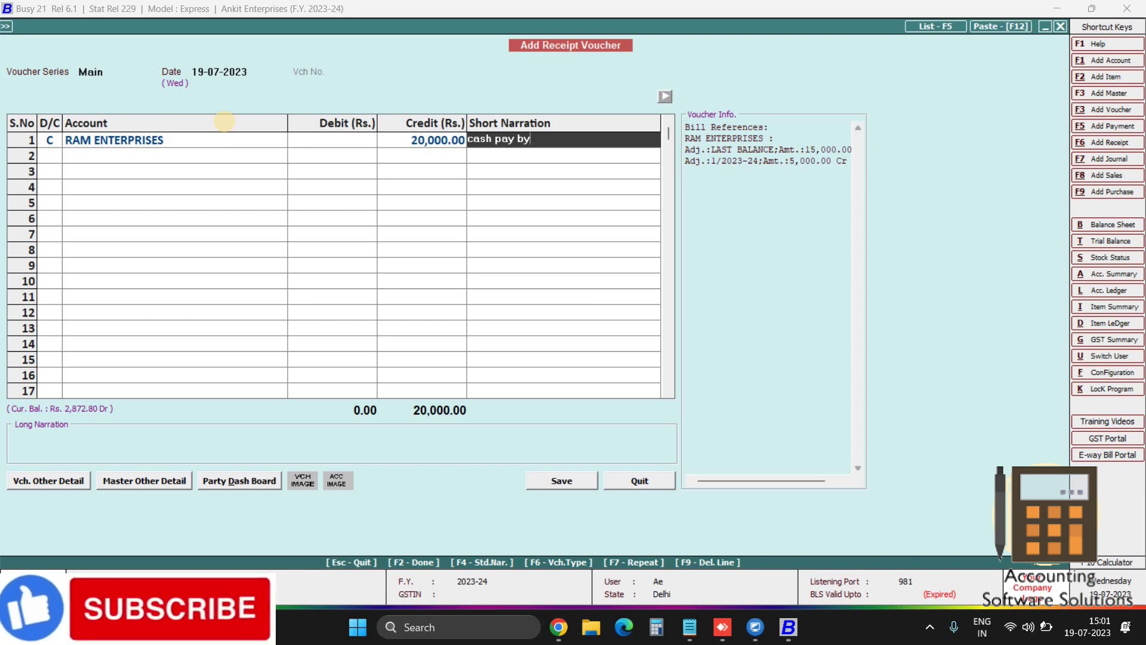
pyautogui.write('on counter')
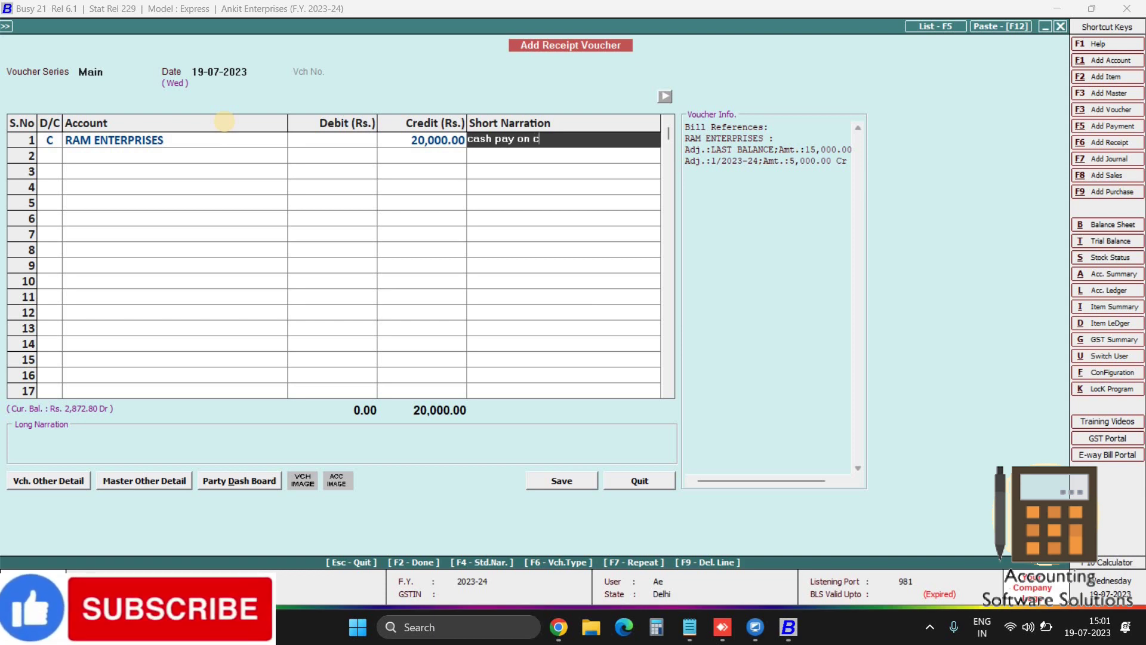
pyautogui.press('Return')
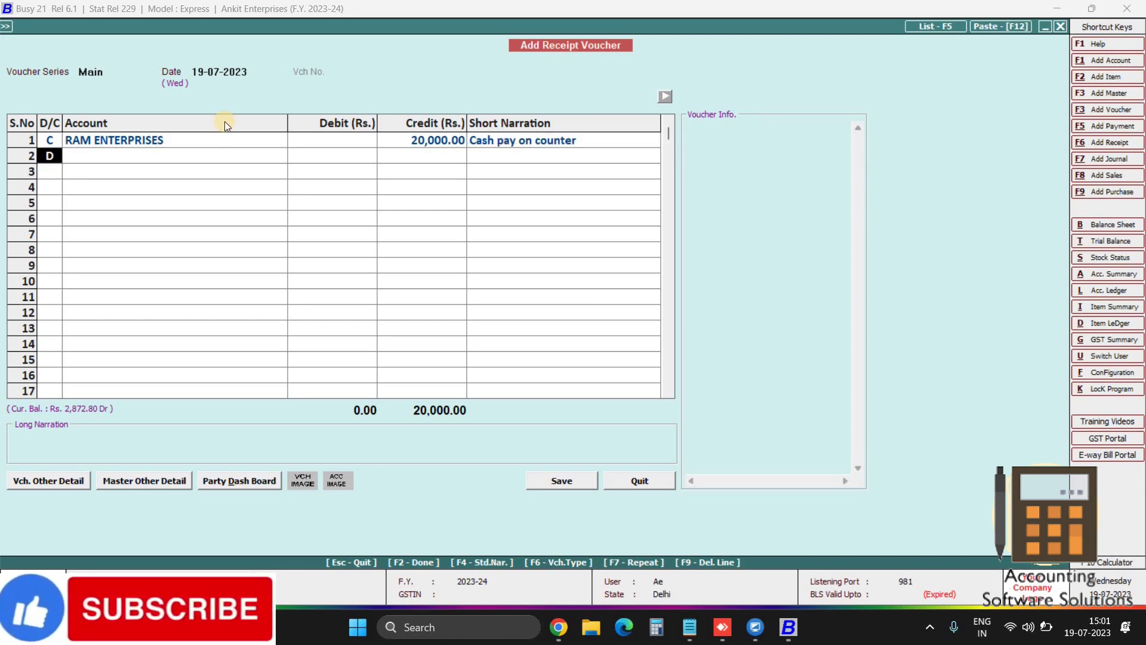
# Step: Debit Cash with 20,000.00 in row 2, save the voucher and exit receipt entry
pyautogui.press('Return')
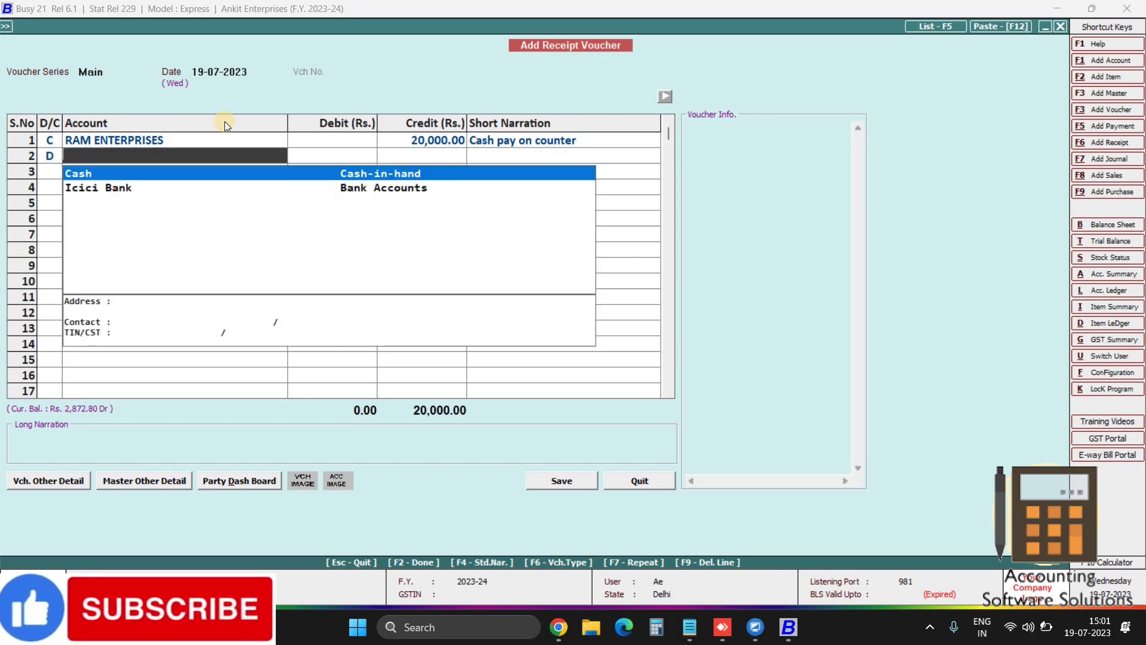
pyautogui.press('Return')
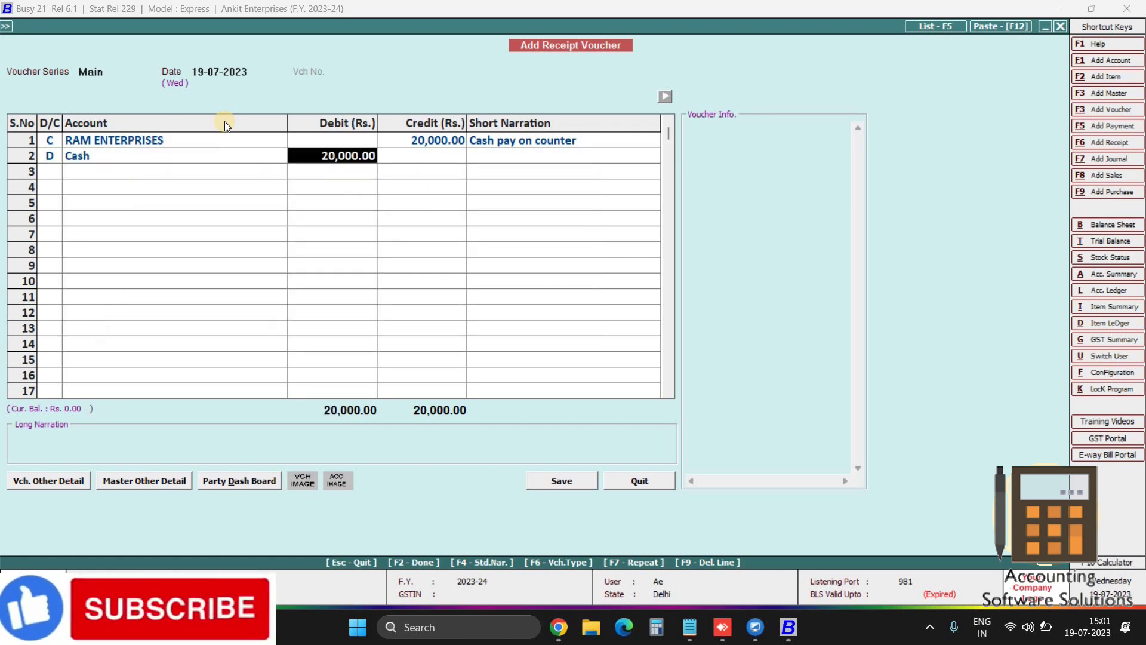
pyautogui.press('Return')
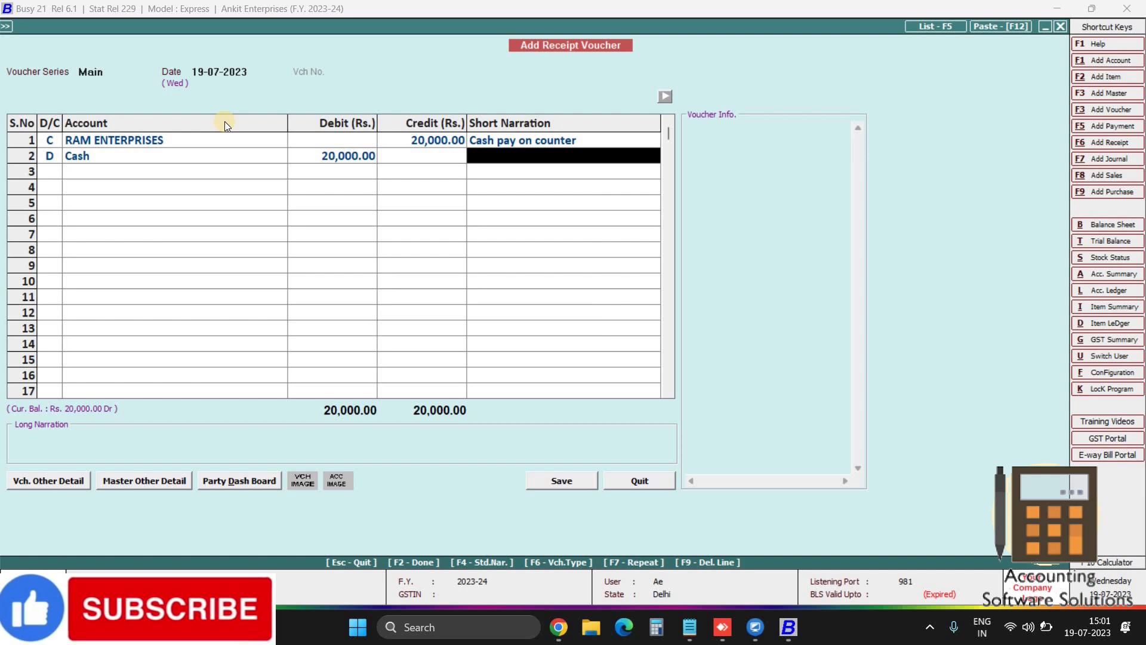
pyautogui.press('Return')
pyautogui.press('Return')
pyautogui.press('Return')
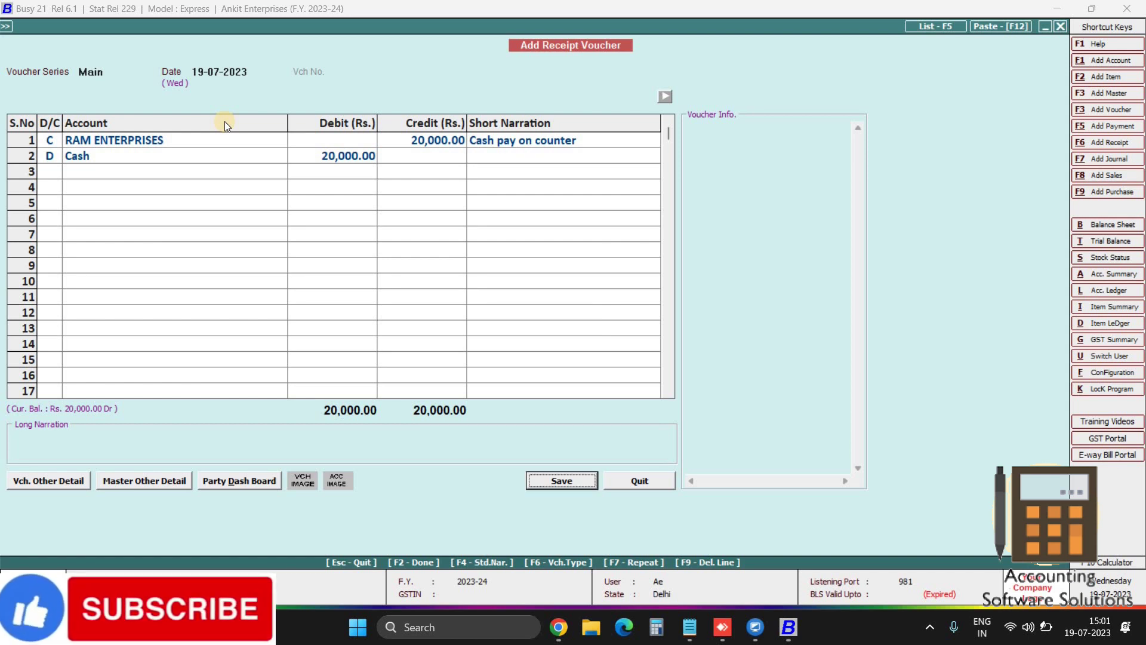
pyautogui.press('Return')
pyautogui.press('Escape')
pyautogui.press('Escape')
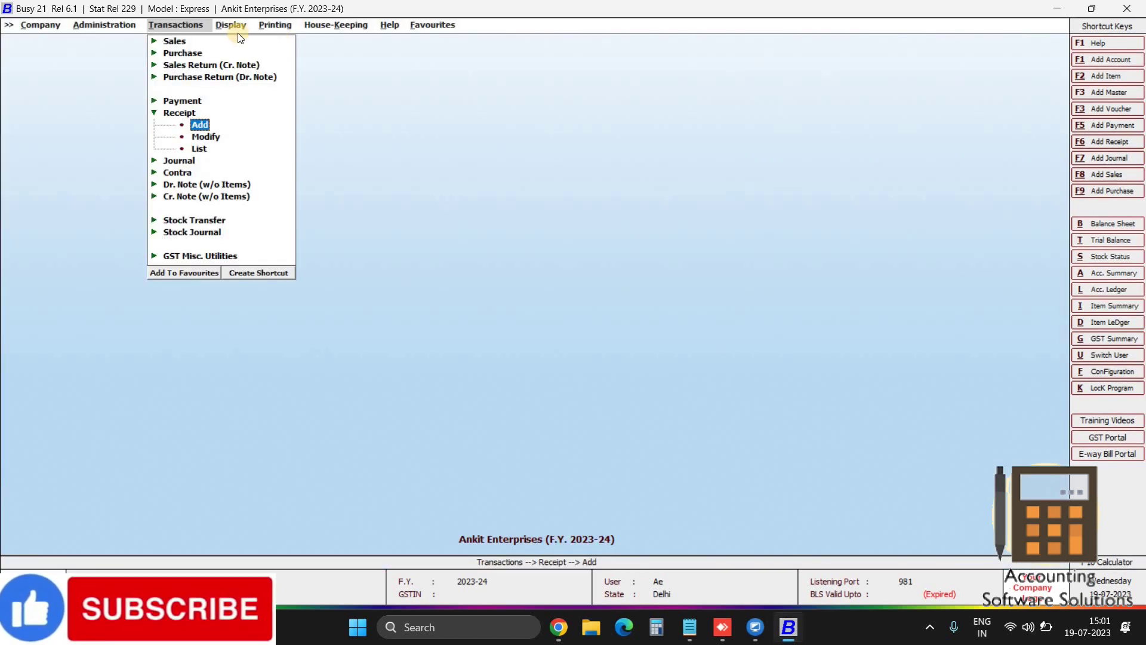
# Step: Display the standard account-wise ledger for RAM ENTERPRISES from Account Books
pyautogui.click(233, 25)
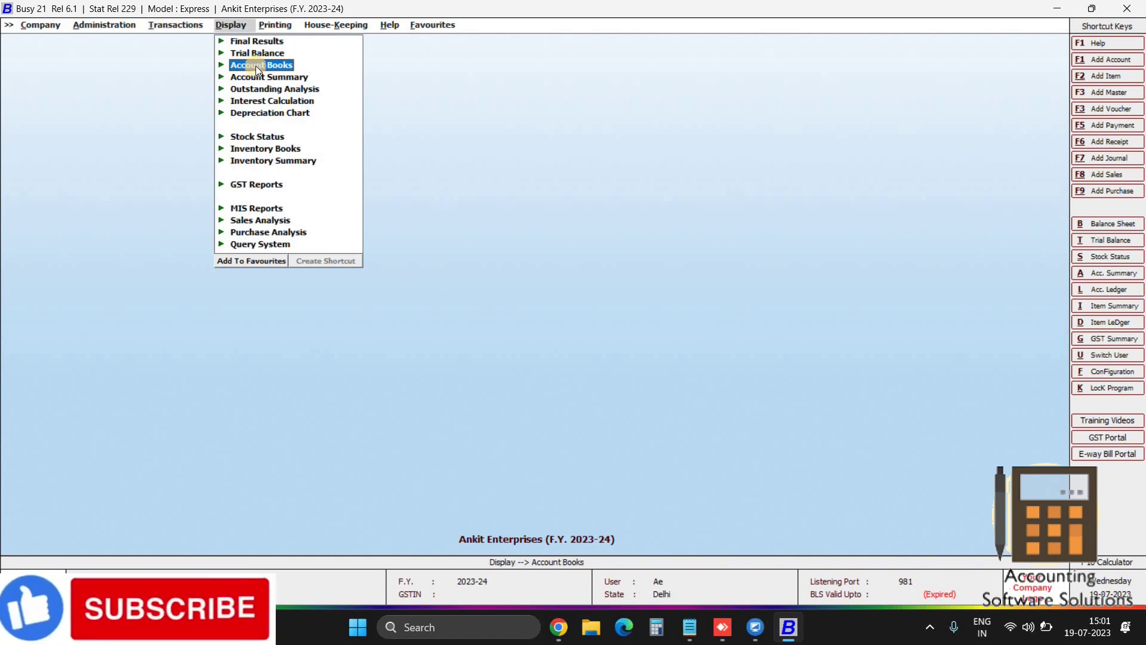
pyautogui.click(256, 65)
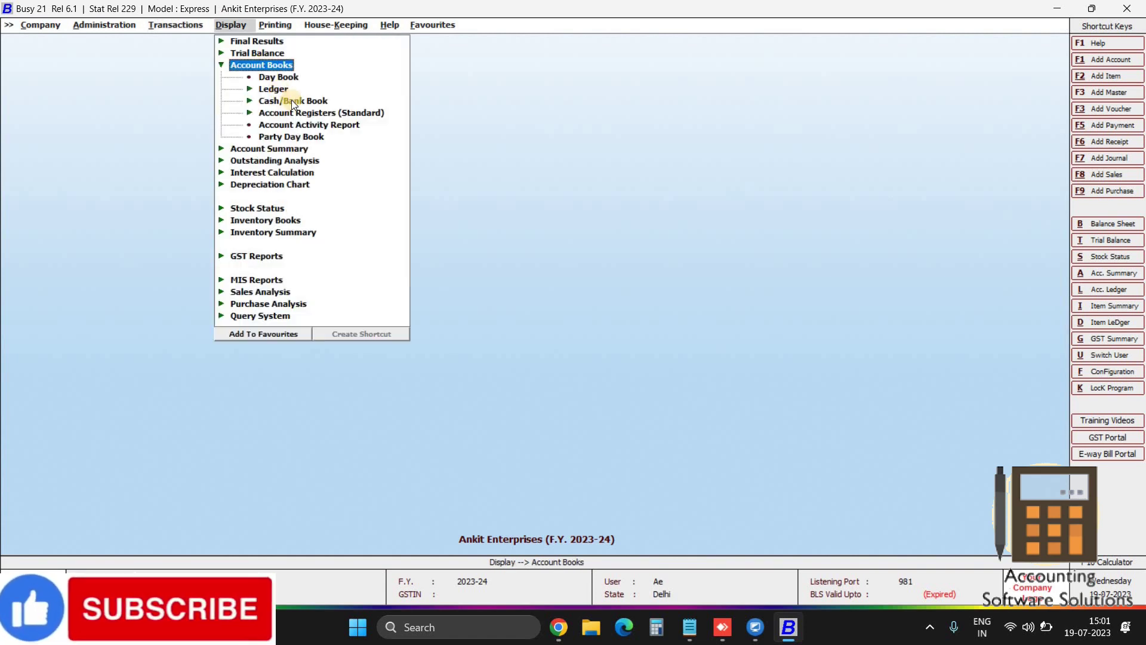
pyautogui.click(278, 89)
pyautogui.click(313, 101)
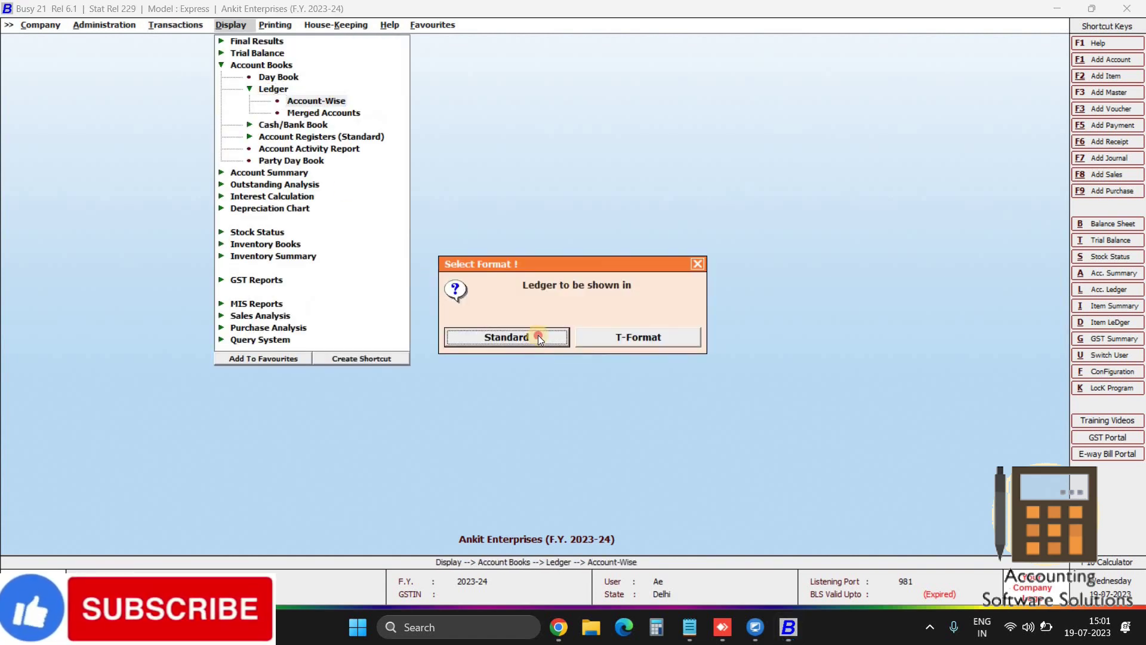
pyautogui.click(539, 335)
pyautogui.click(490, 315)
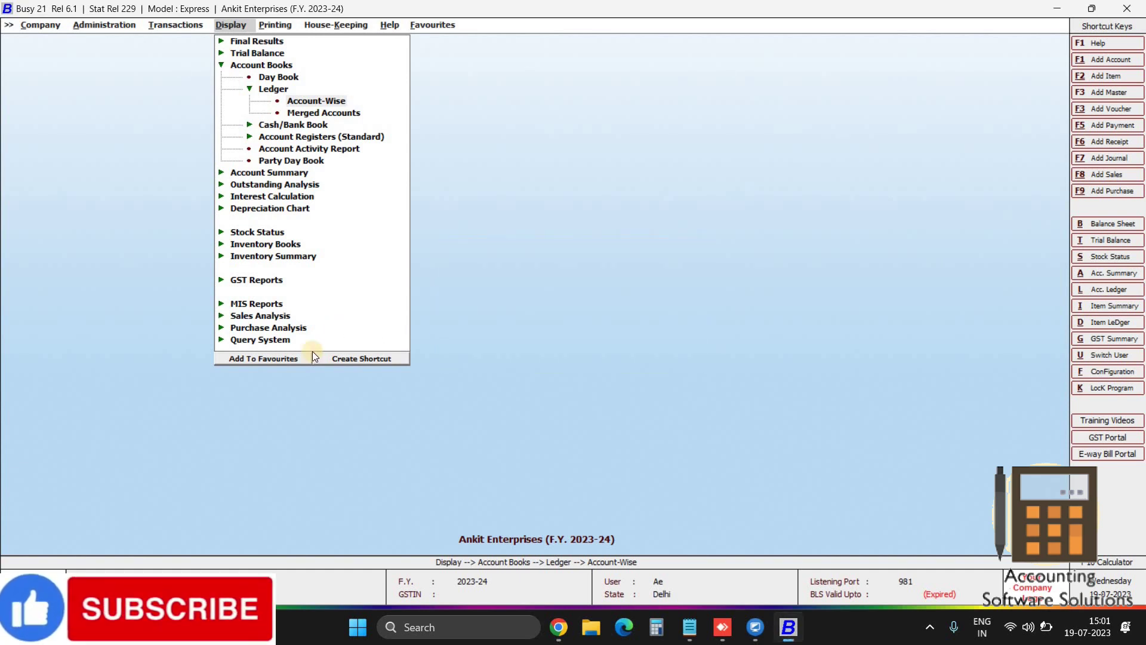
pyautogui.click(233, 377)
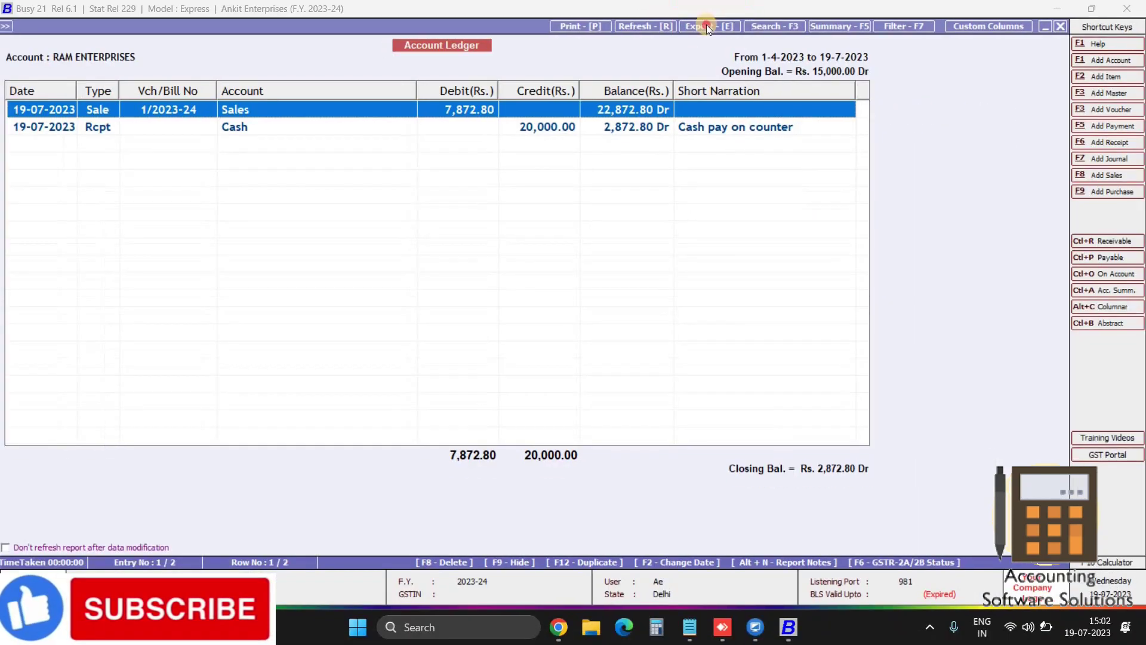
# Step: Export the RAM ENTERPRISES ledger with PDF as the data format
pyautogui.click(707, 26)
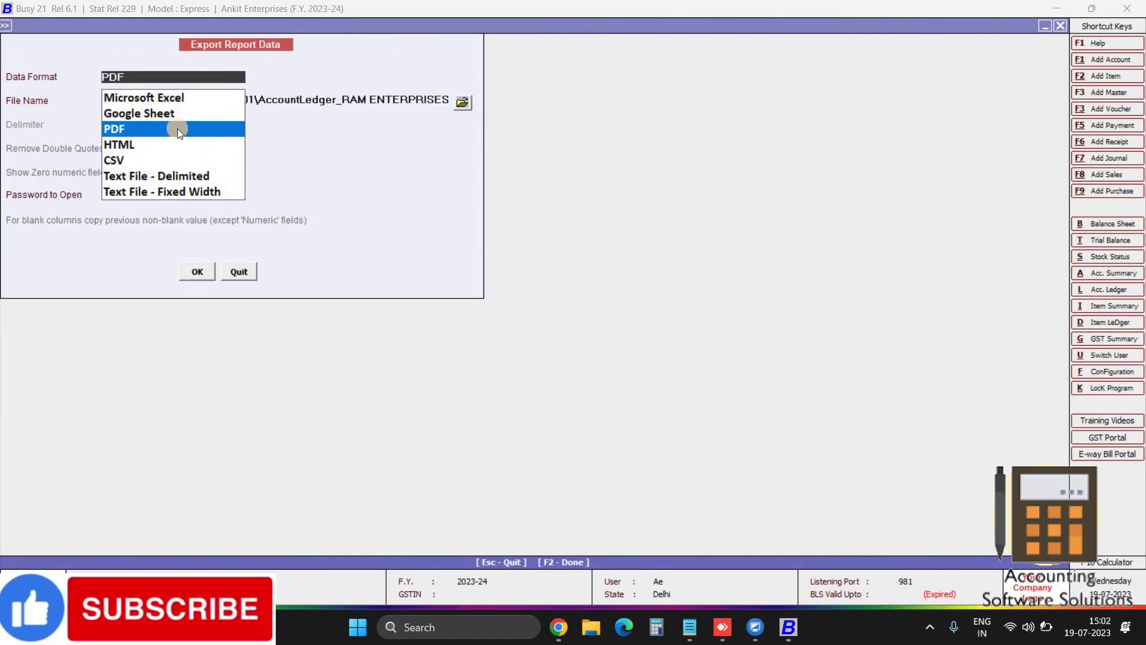
pyautogui.click(178, 128)
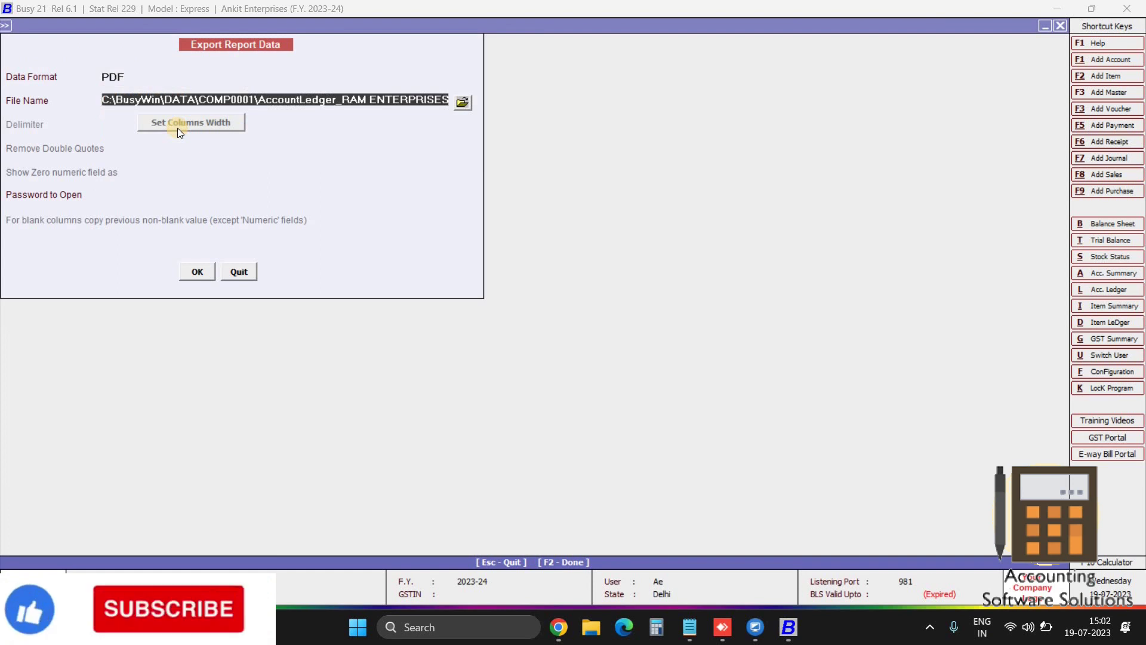
pyautogui.click(209, 272)
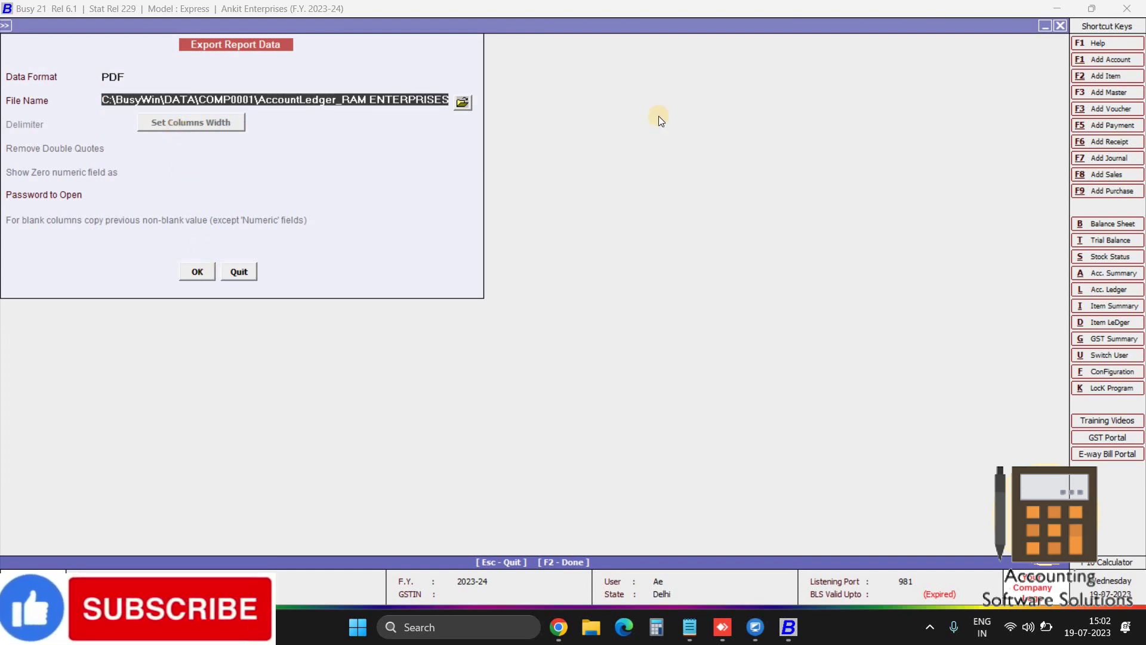
# Step: Close the ledger report and collapse the account books reports
pyautogui.press('Escape')
pyautogui.press('Escape')
pyautogui.press('Escape')
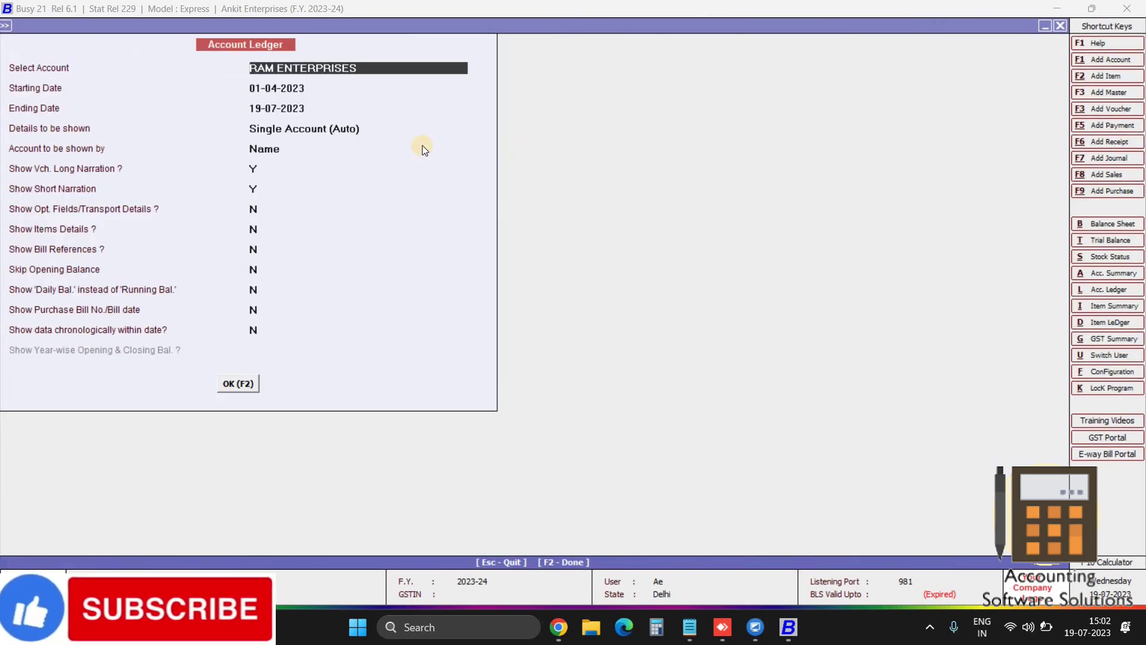
pyautogui.press('Escape')
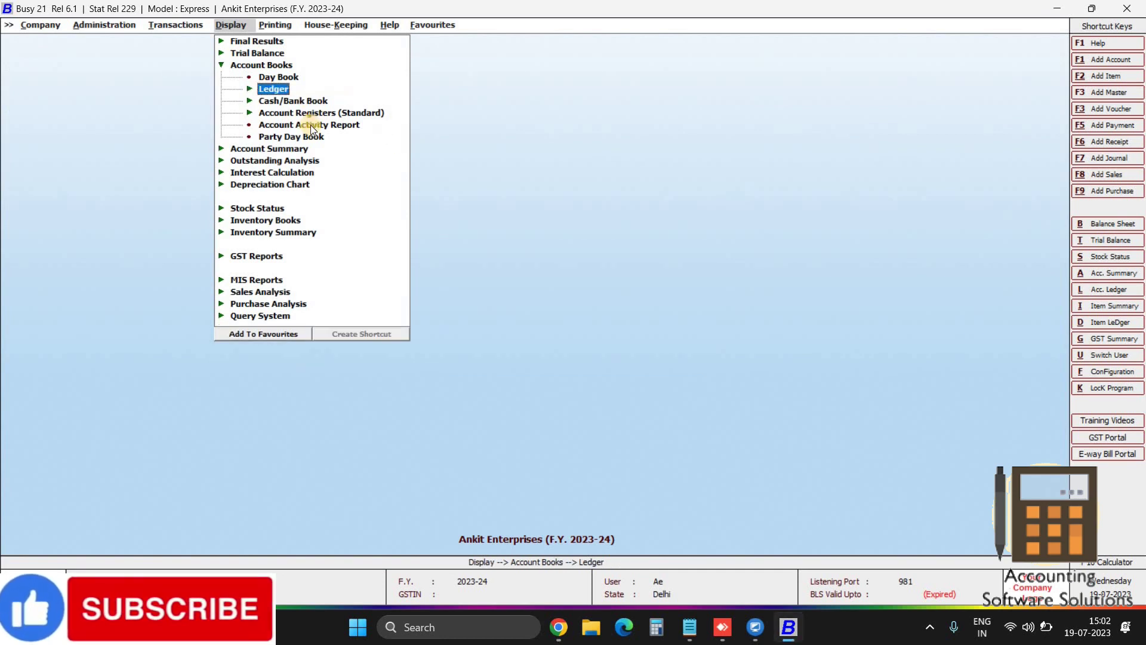
pyautogui.click(222, 65)
# Step: Reopen the Dfs Enterprises payment voucher via Payment > Modify in the Main series and save it
pyautogui.click(170, 27)
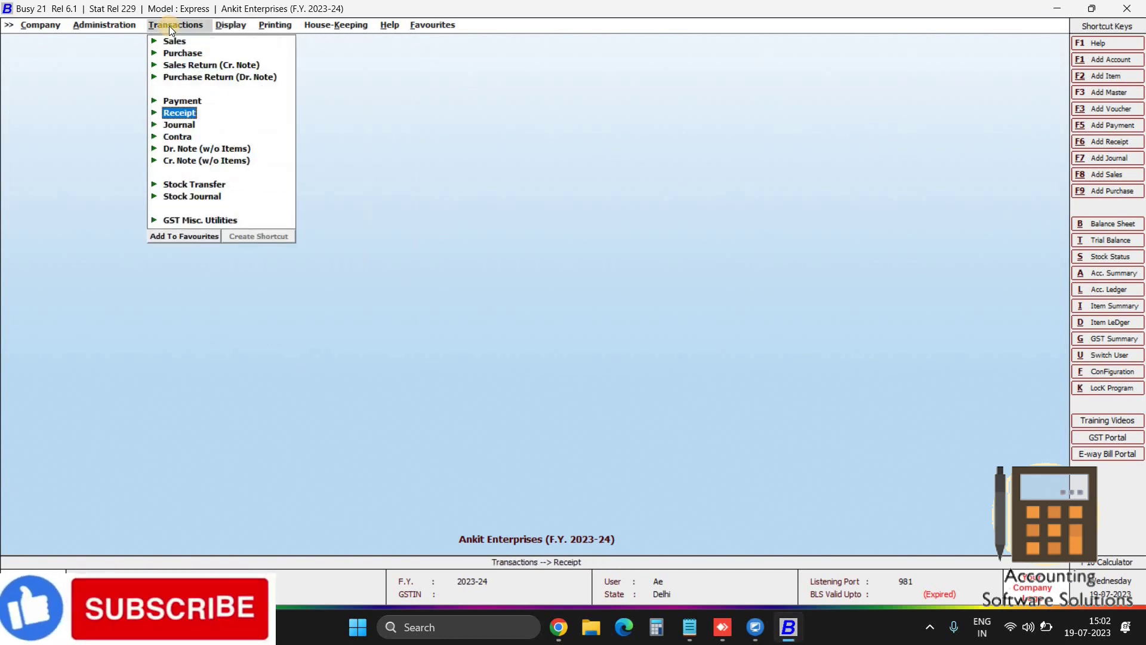
pyautogui.press('Up')
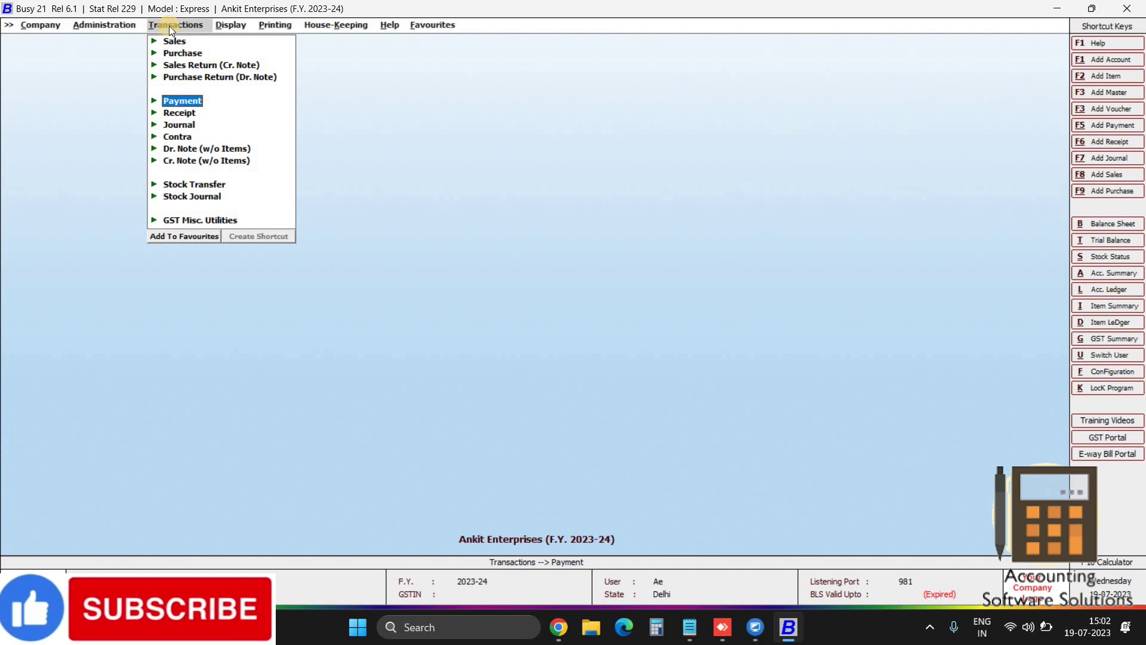
pyautogui.press('Down')
pyautogui.press('Up')
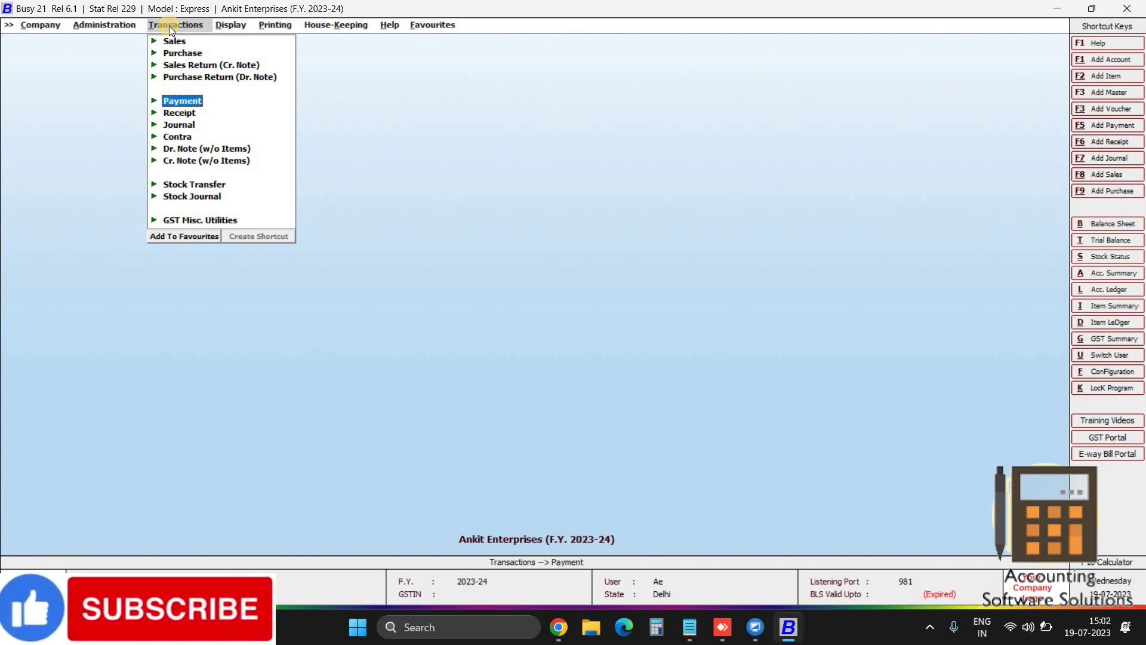
pyautogui.press('Return')
pyautogui.press('Down')
pyautogui.press('Return')
pyautogui.press('Return')
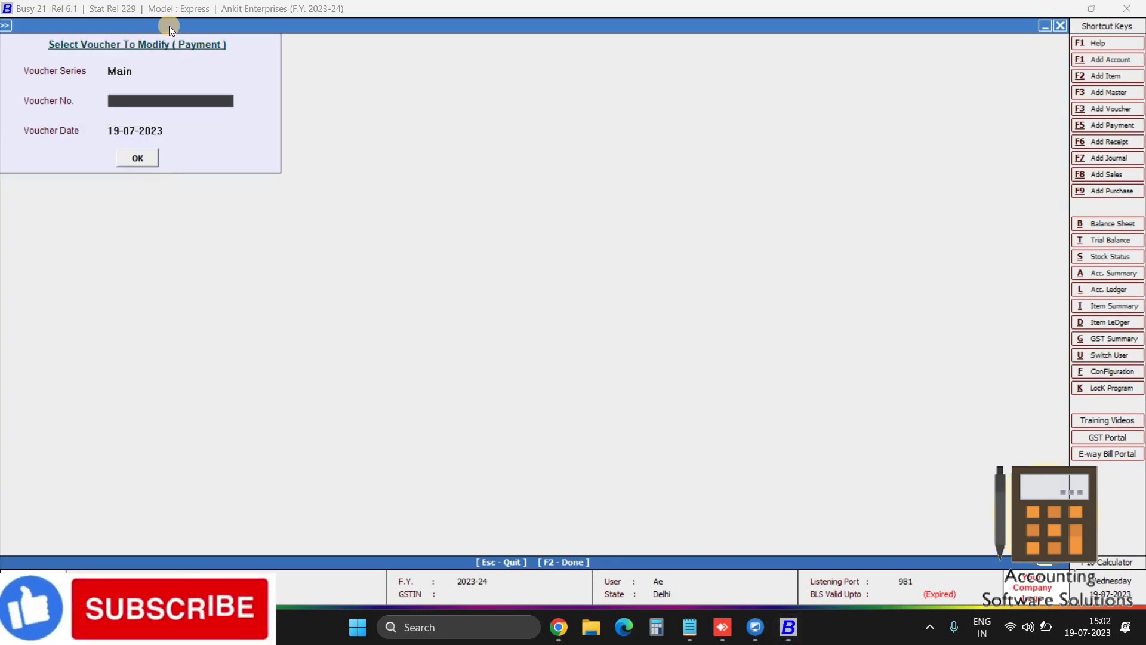
pyautogui.press('Return')
pyautogui.press('Return')
pyautogui.press('Return')
pyautogui.press('Return')
pyautogui.press('Return')
pyautogui.press('Return')
pyautogui.press('Return')
pyautogui.press('Return')
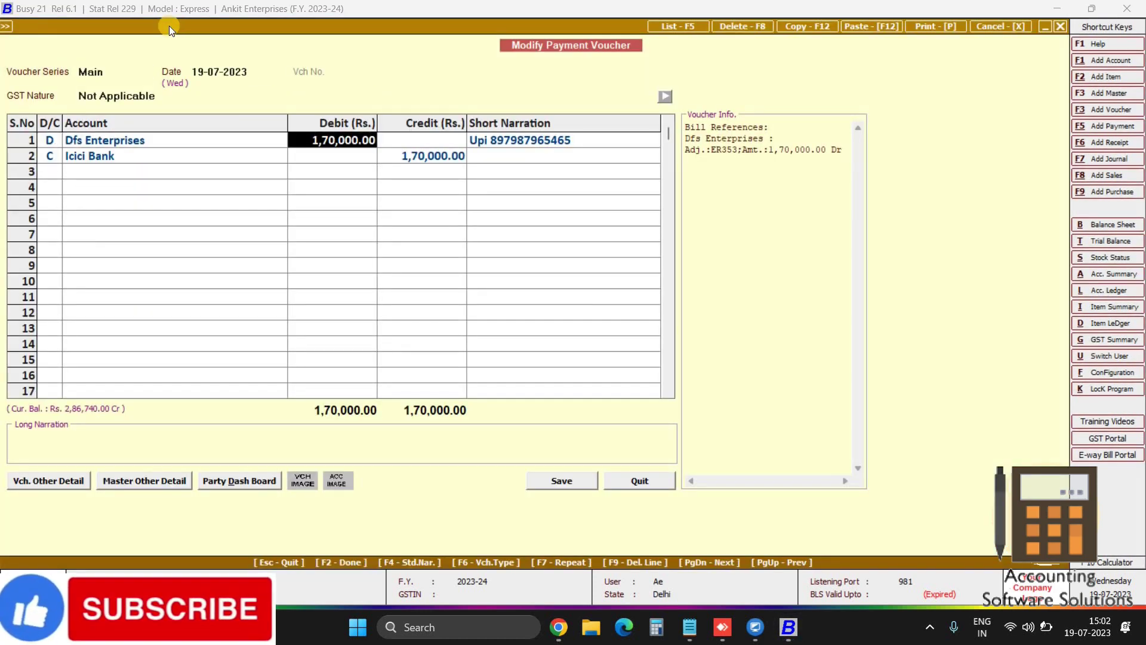
pyautogui.press('Return')
pyautogui.press('Return')
pyautogui.press('Return')
pyautogui.press('Return')
pyautogui.press('Return')
pyautogui.press('Return')
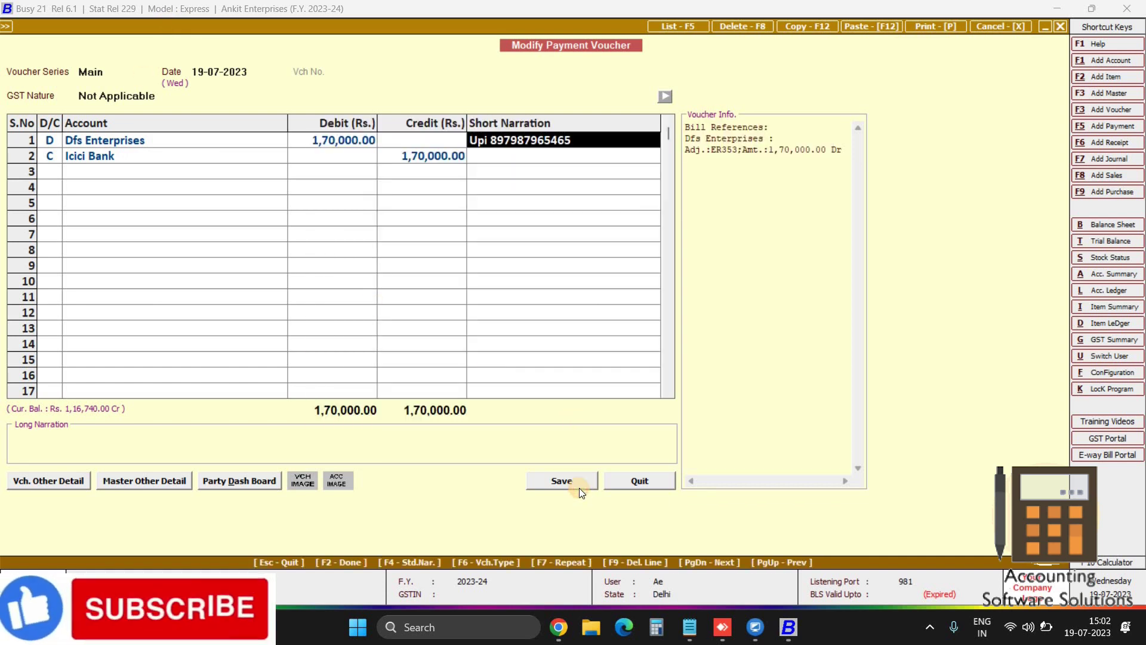
pyautogui.click(562, 480)
# Step: Browse the receipt and journal transaction options, then close the transactions list
pyautogui.press('Escape')
pyautogui.press('Left')
pyautogui.press('Down')
pyautogui.press('Right')
pyautogui.press('Left')
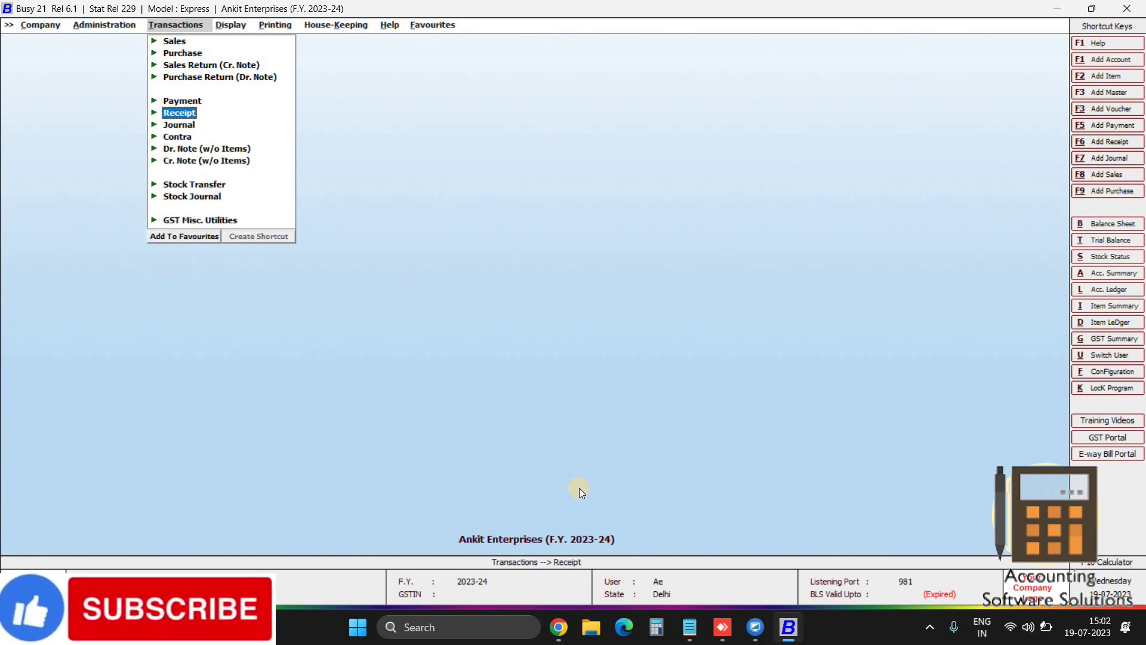
pyautogui.press('Down')
pyautogui.press('Escape')
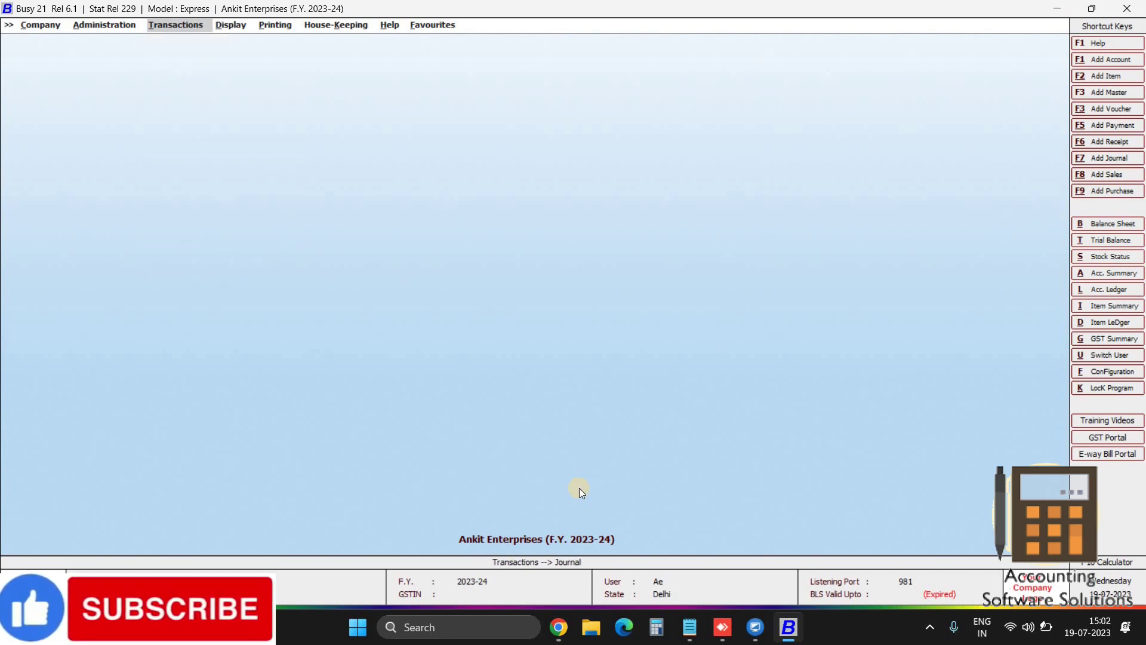